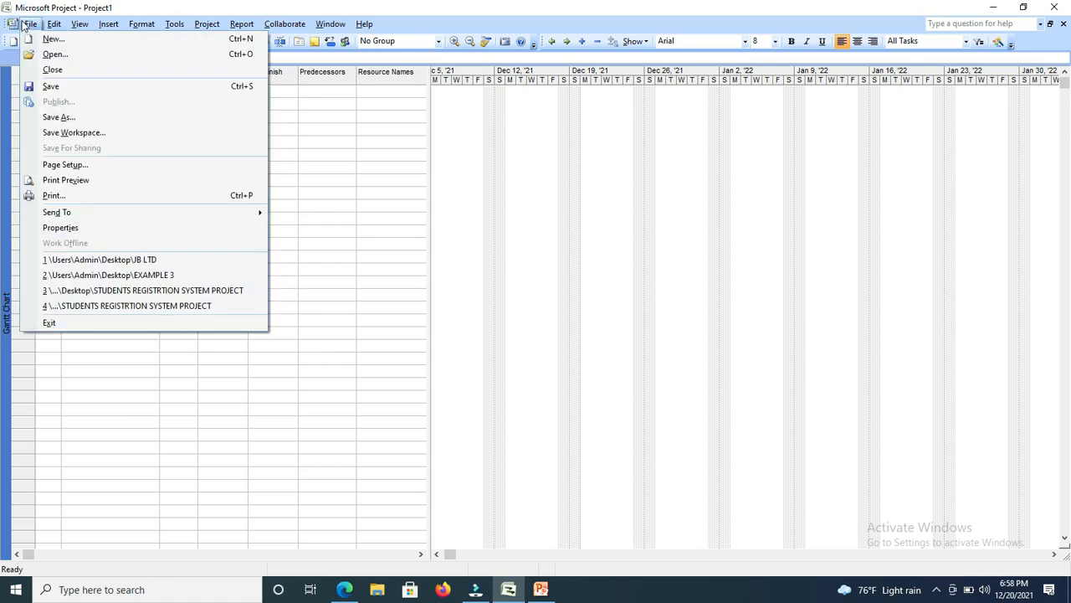
# Start a new project and begin saving it under the file name MUBS PROJECT.
pyautogui.click(51, 40)
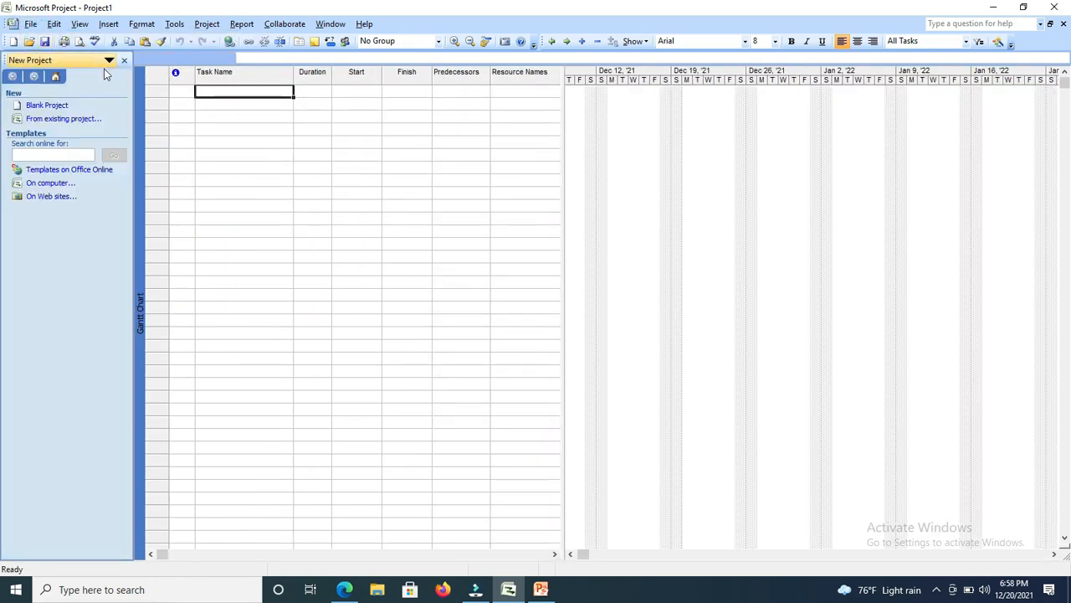
pyautogui.click(30, 24)
pyautogui.click(59, 117)
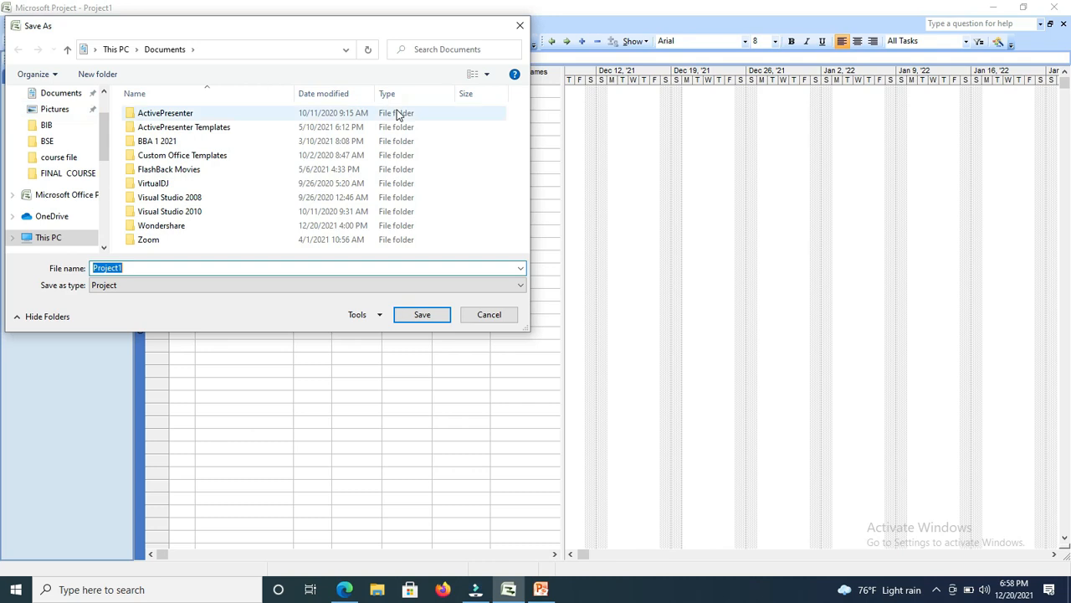
pyautogui.click(206, 266)
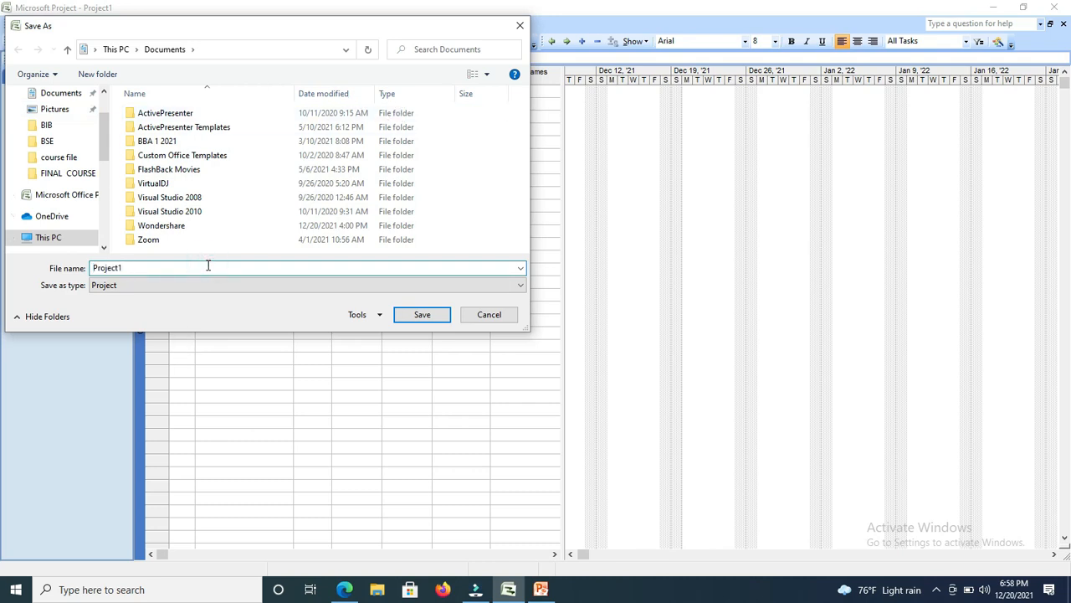
pyautogui.press('BackSpace')
pyautogui.press('BackSpace')
pyautogui.press('BackSpace')
pyautogui.press('BackSpace')
pyautogui.press('BackSpace')
pyautogui.press('BackSpace')
pyautogui.press('BackSpace')
pyautogui.press('BackSpace')
pyautogui.write('m')
pyautogui.press('BackSpace')
pyautogui.write('MUBS PROJECT')
# Create a new folder on the Desktop, named with the student's full name and registration number.
pyautogui.click(105, 92)
pyautogui.click(104, 93)
pyautogui.click(104, 92)
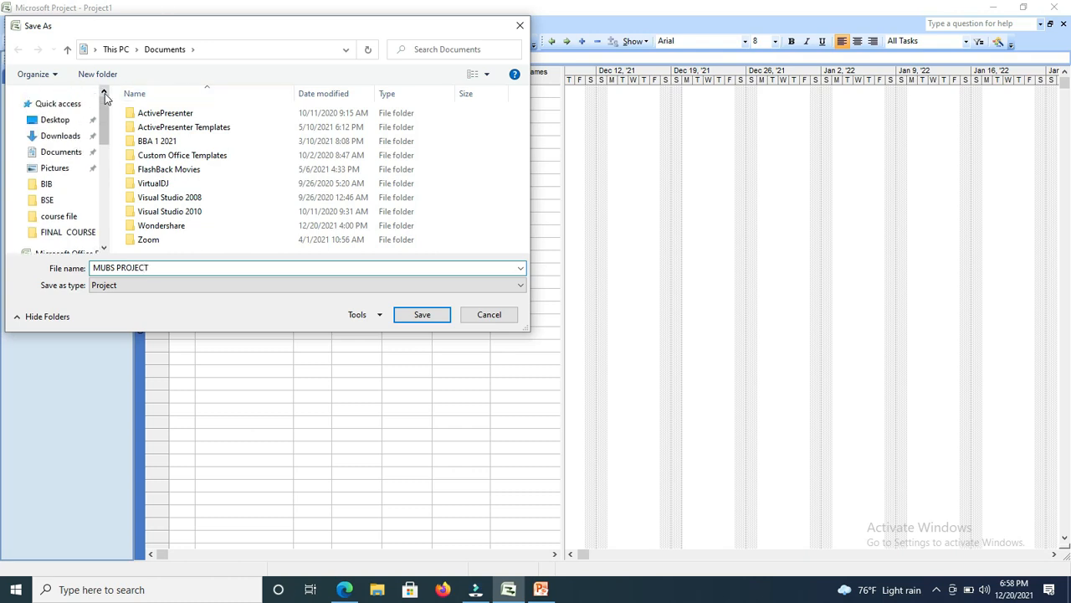
pyautogui.click(60, 120)
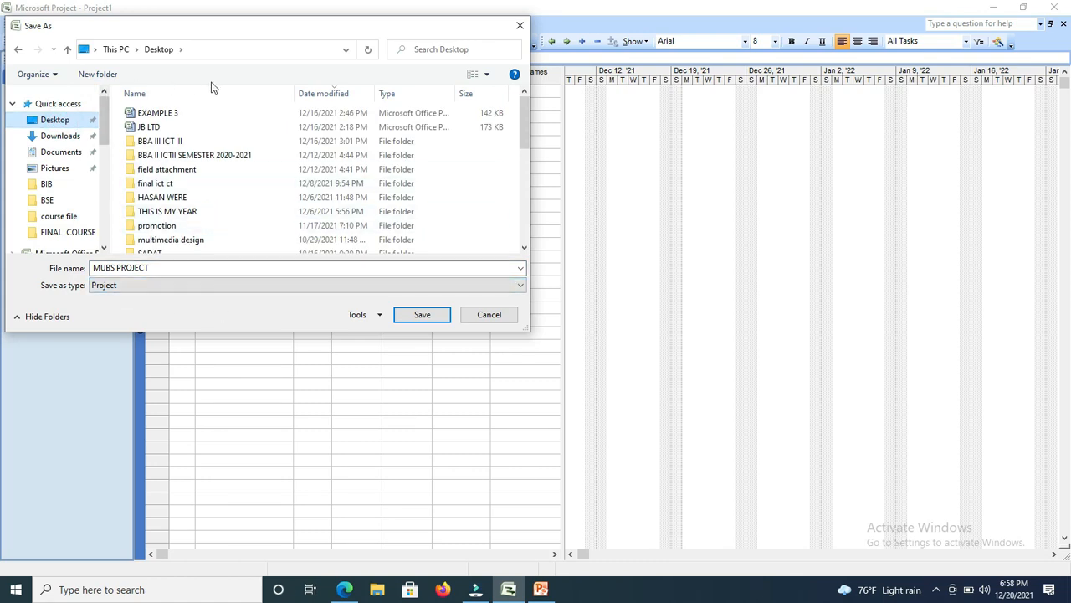
pyautogui.rightClick(264, 138)
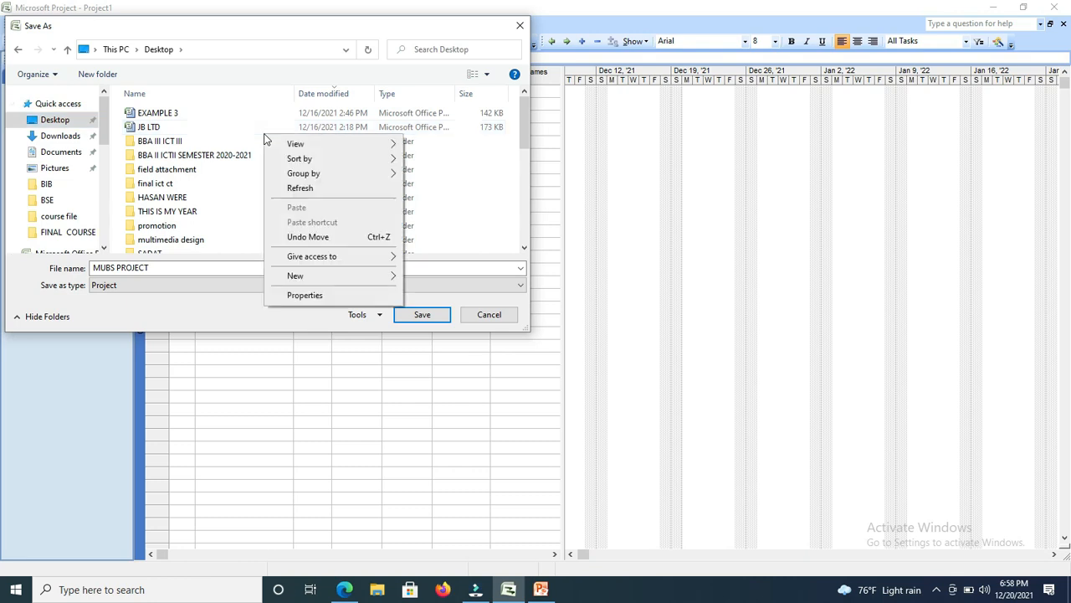
pyautogui.click(299, 276)
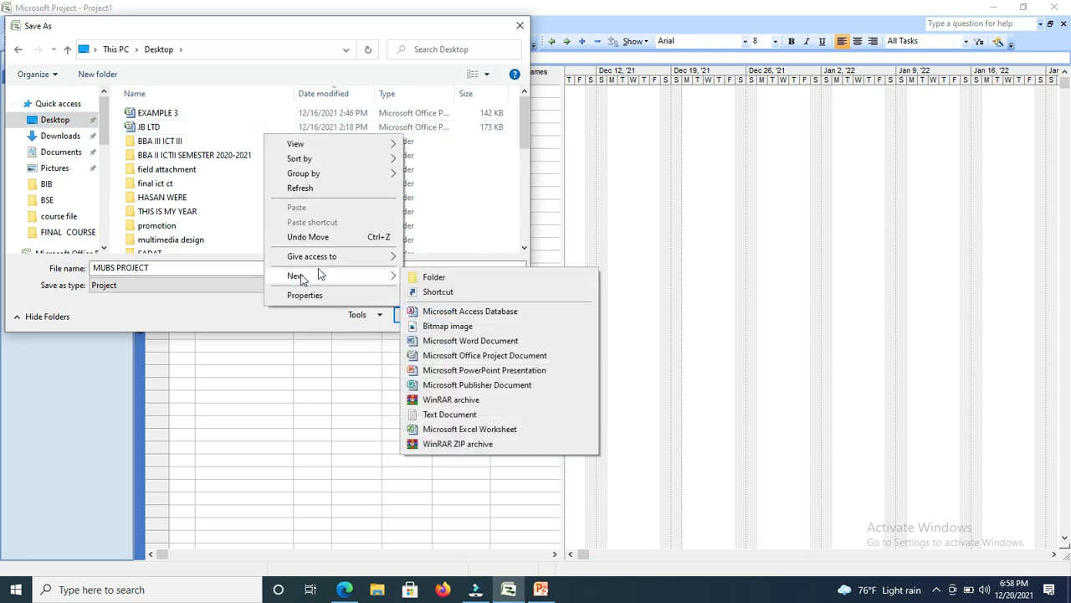
pyautogui.click(433, 277)
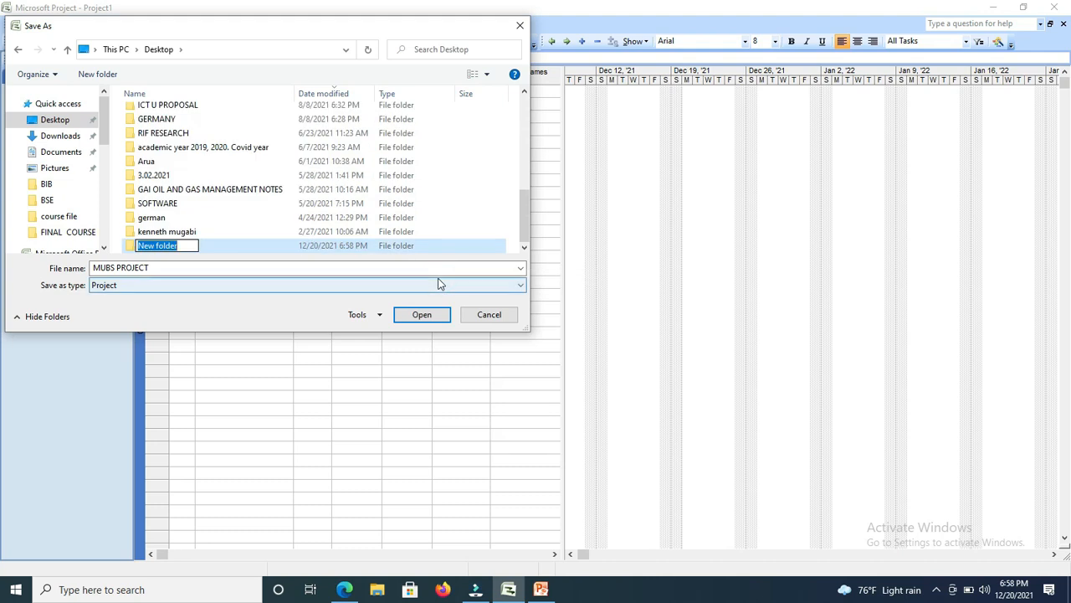
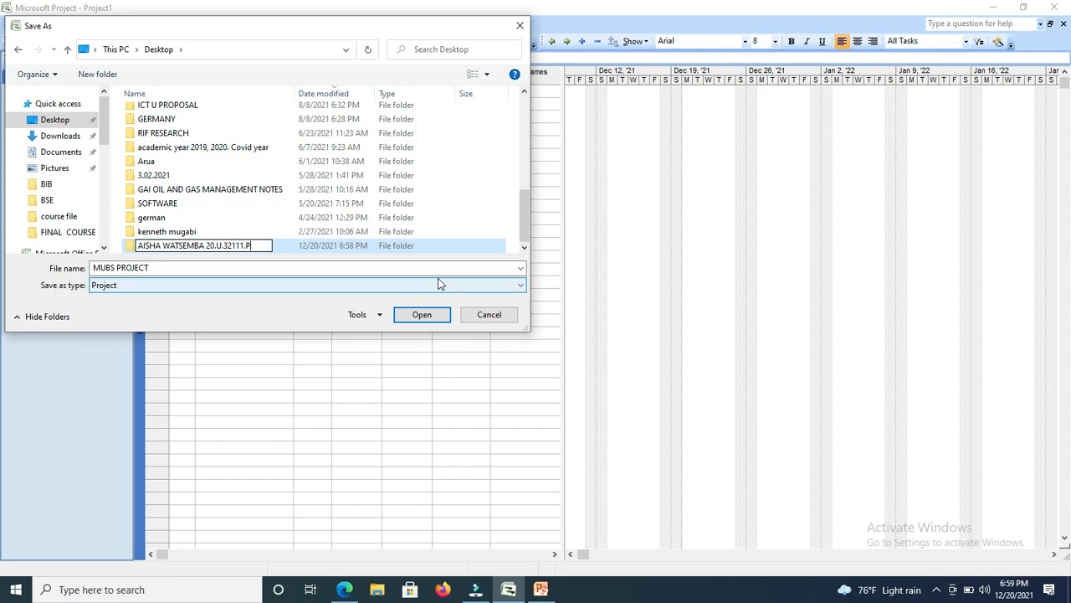
# Save the project inside the new folder and close the New Project pane.
pyautogui.click(424, 319)
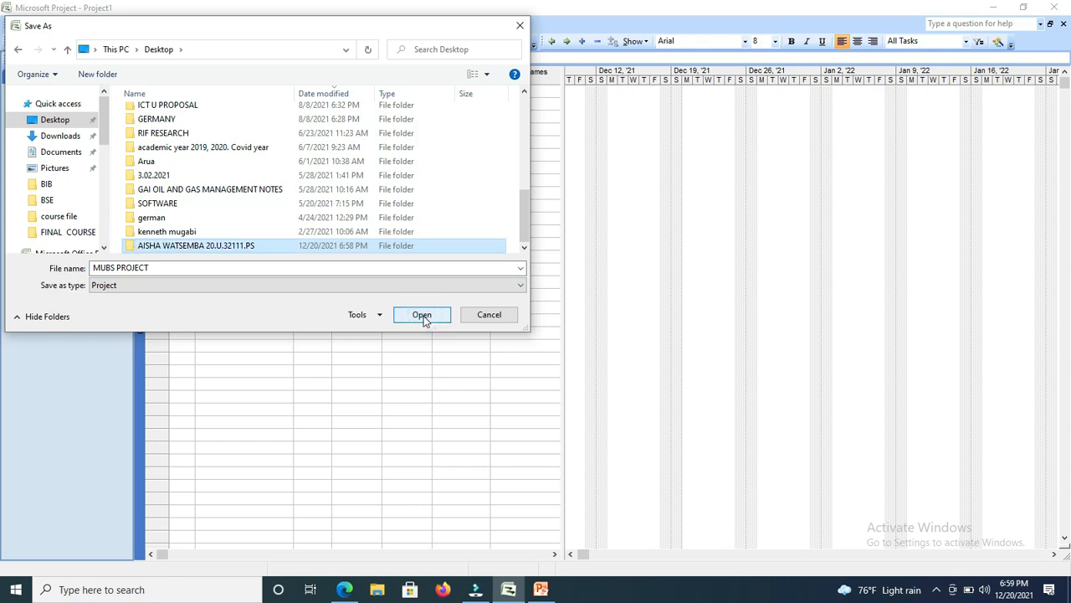
pyautogui.click(425, 319)
pyautogui.click(422, 317)
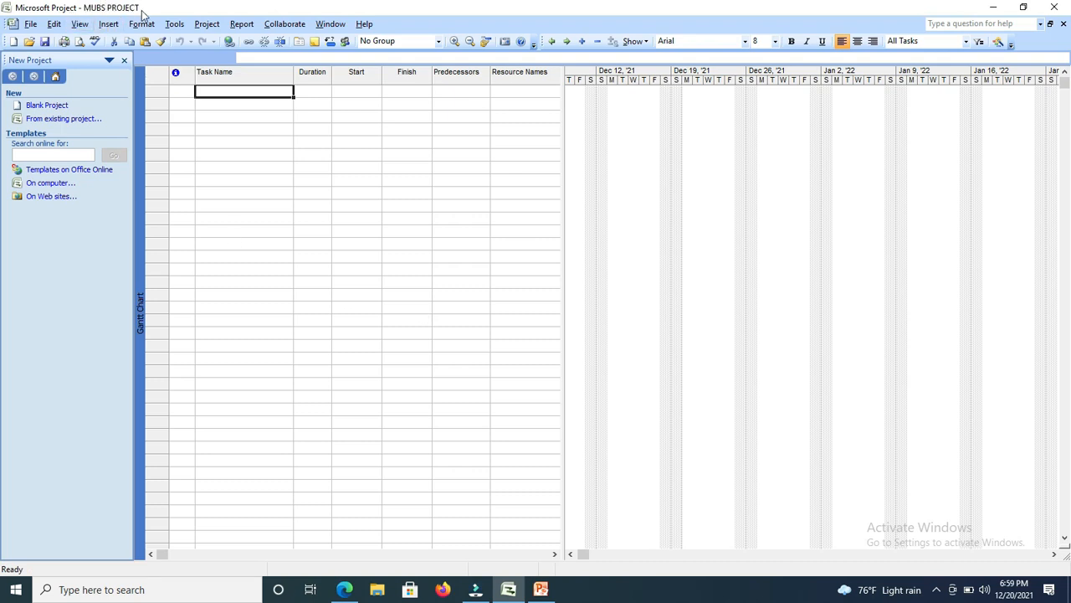
pyautogui.click(123, 62)
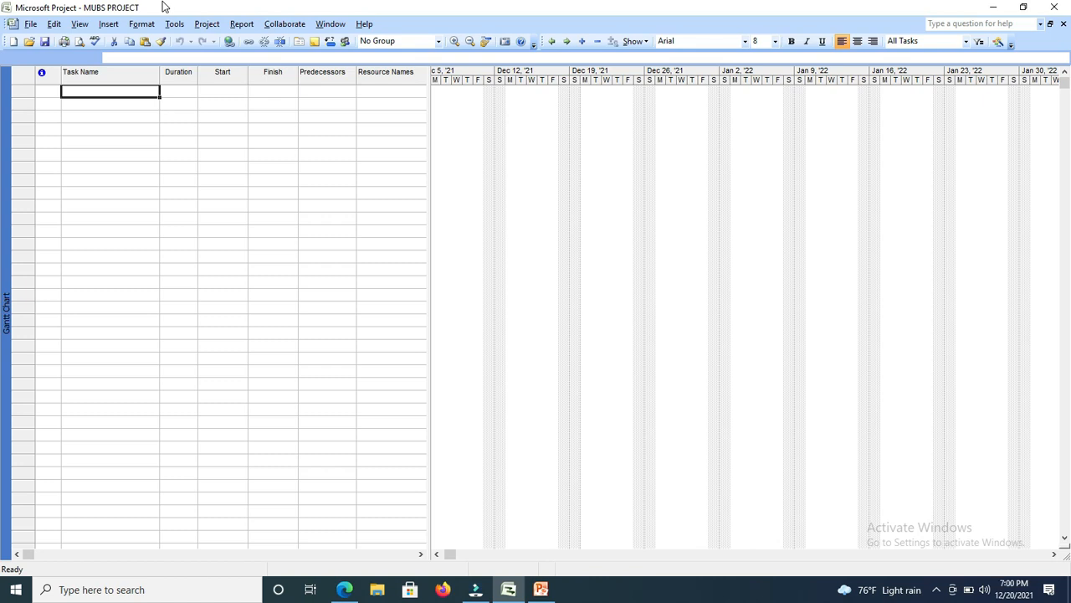
# In the project information, set the project to be scheduled from the Project Finish Date.
pyautogui.click(206, 25)
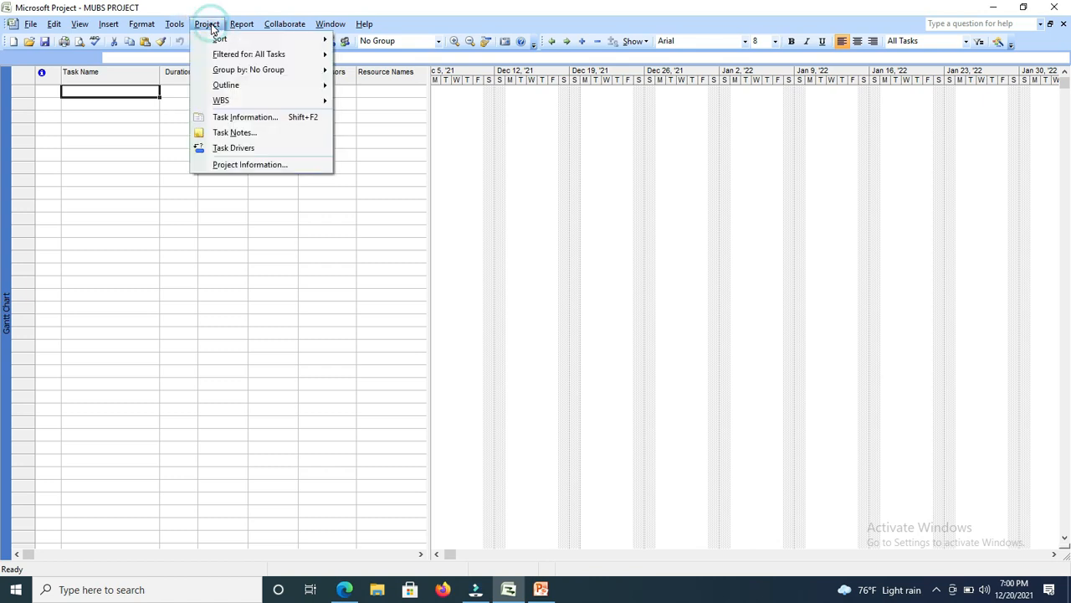
pyautogui.click(251, 165)
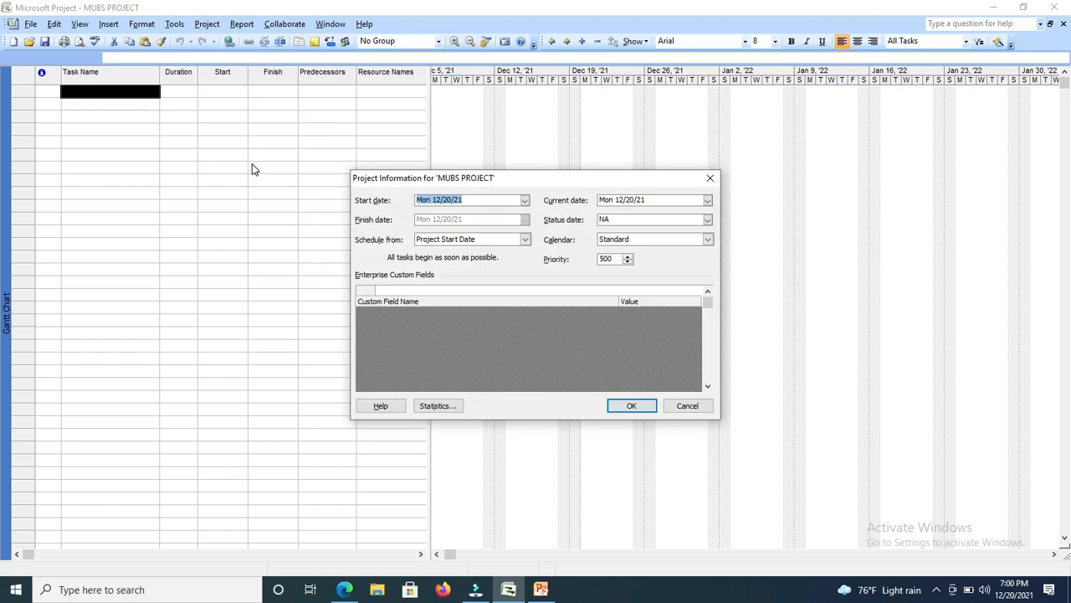
pyautogui.click(525, 240)
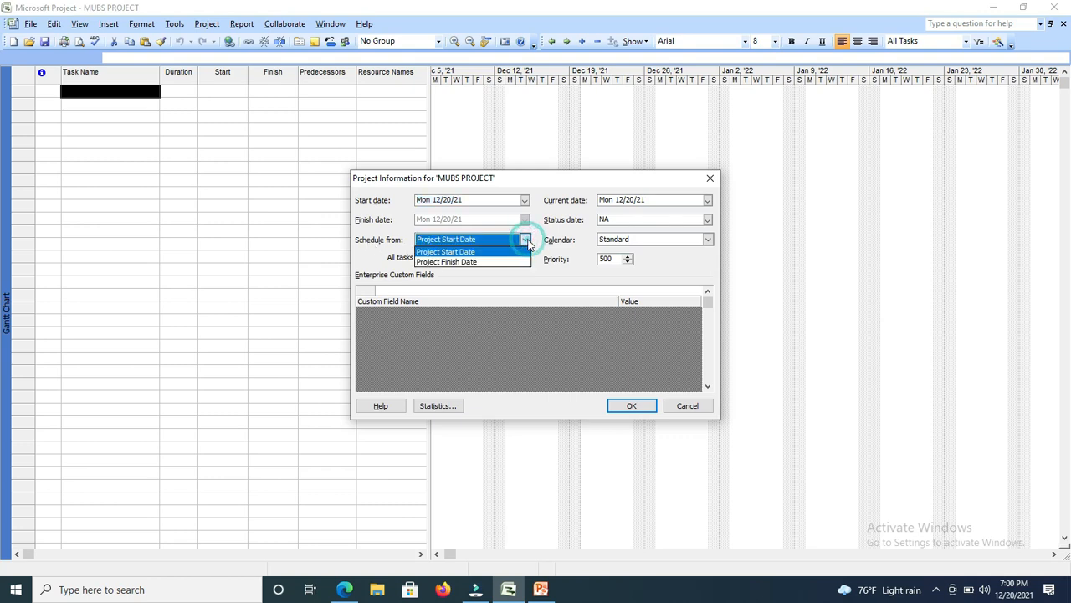
pyautogui.click(473, 262)
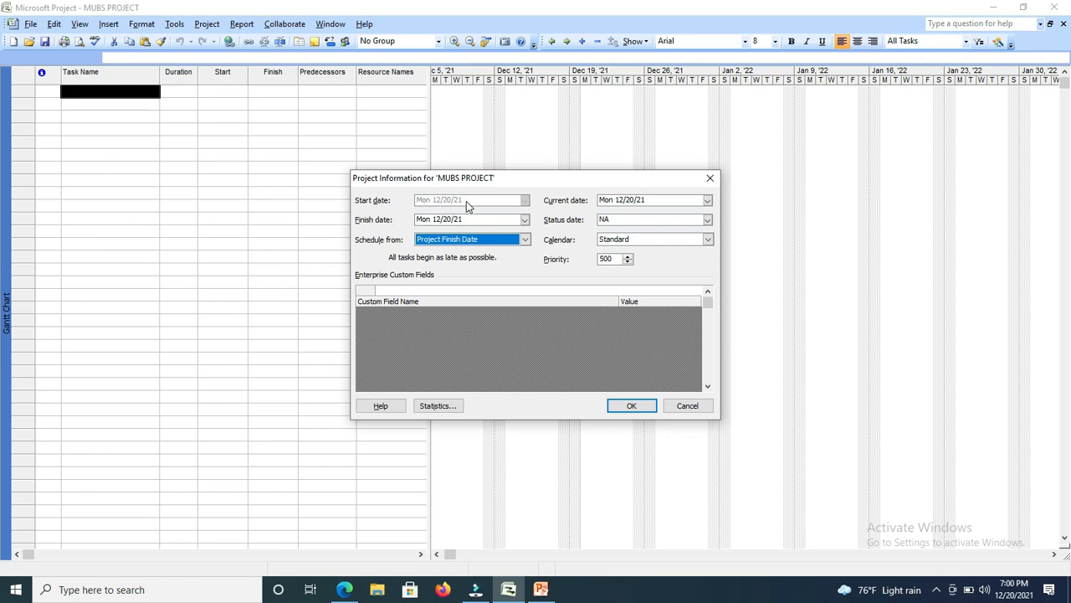
# Set the project's finish date to Mon 6/27/22 and apply the project information.
pyautogui.click(524, 219)
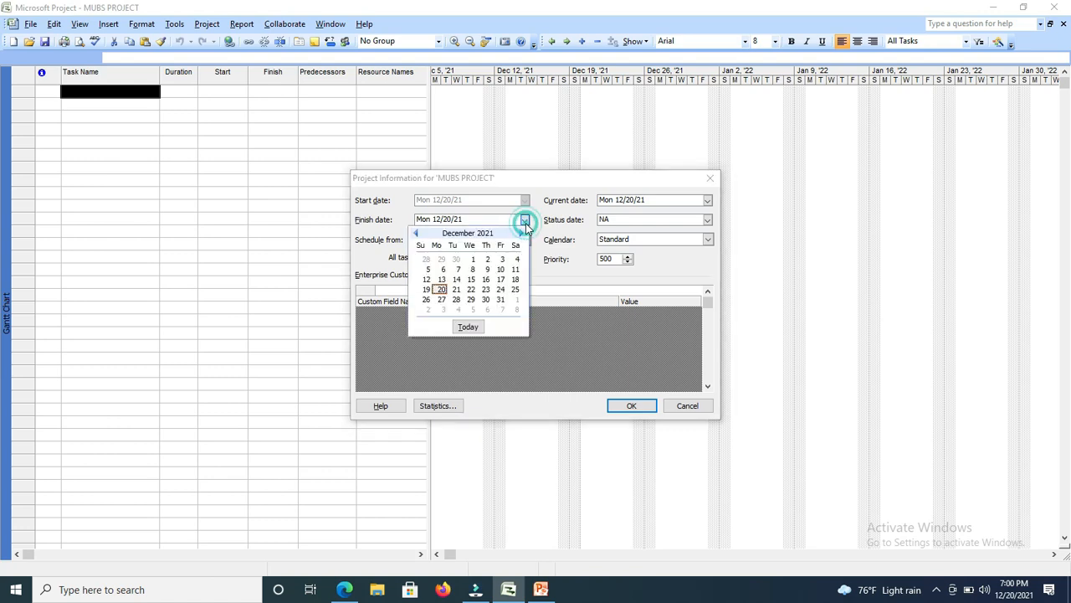
pyautogui.click(525, 221)
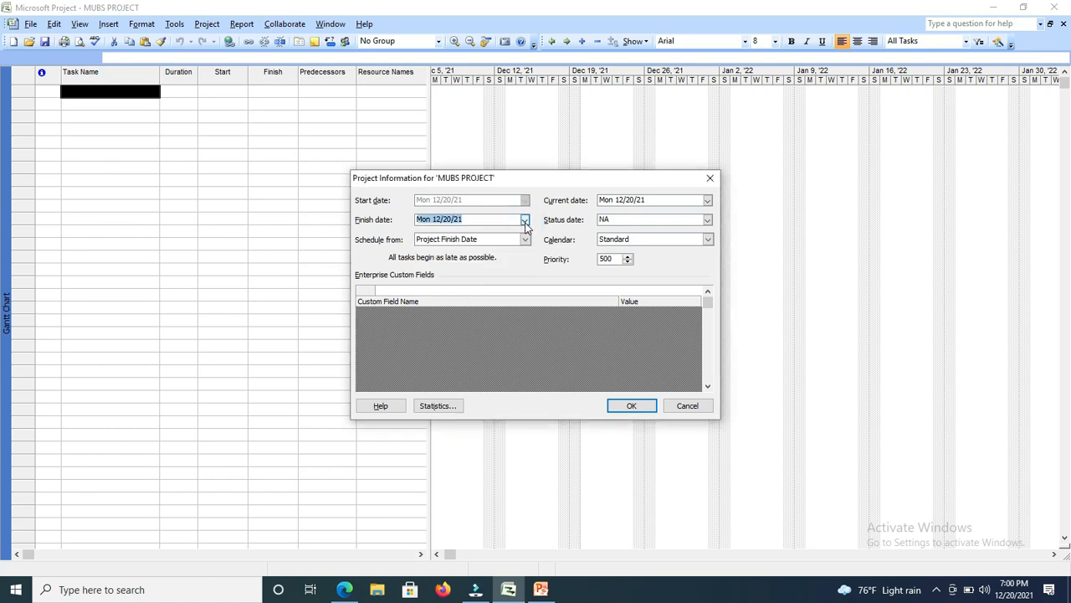
pyautogui.click(525, 221)
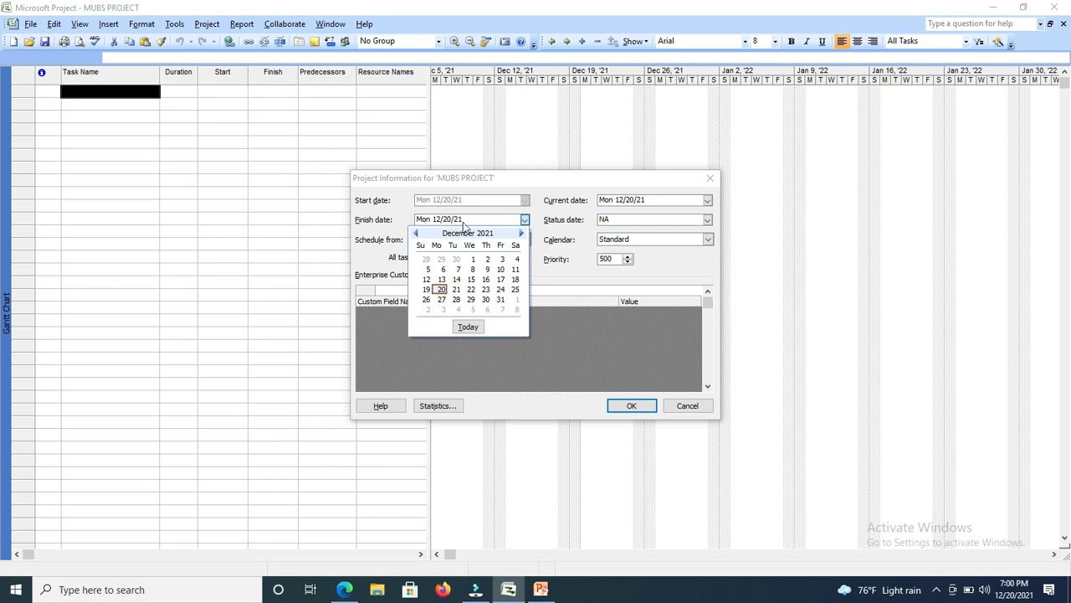
pyautogui.click(521, 233)
pyautogui.click(521, 233)
pyautogui.click(521, 233)
pyautogui.click(521, 234)
pyautogui.click(520, 234)
pyautogui.click(520, 234)
pyautogui.click(520, 233)
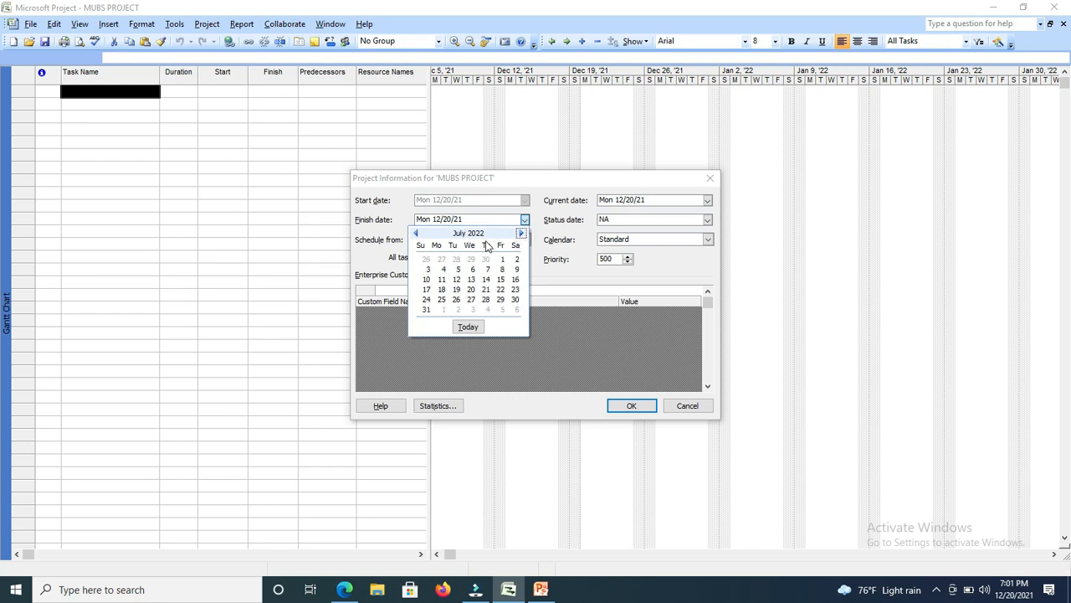
pyautogui.click(415, 234)
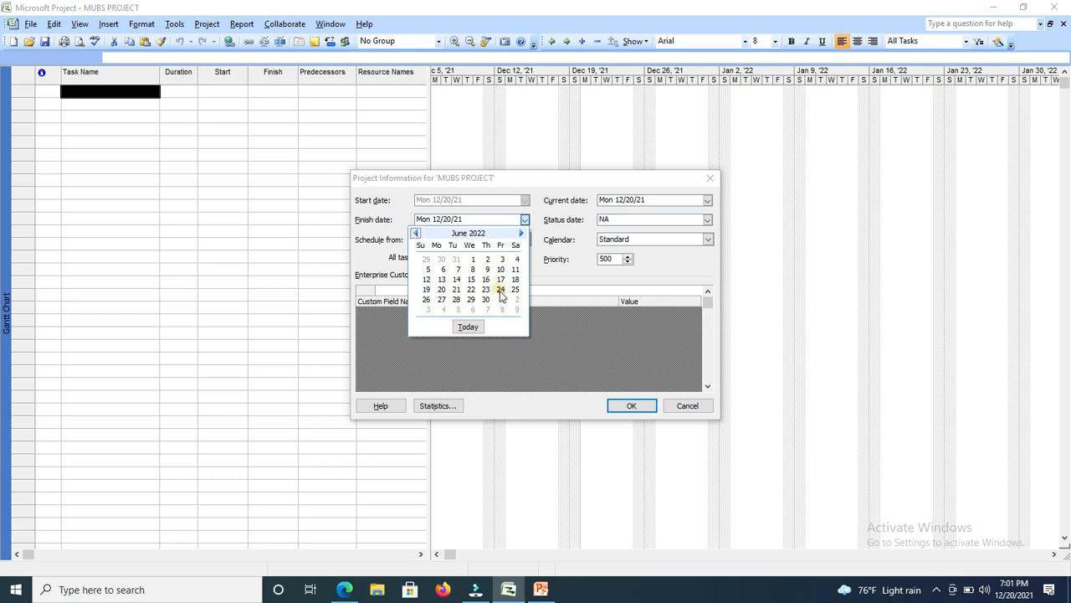
pyautogui.click(438, 297)
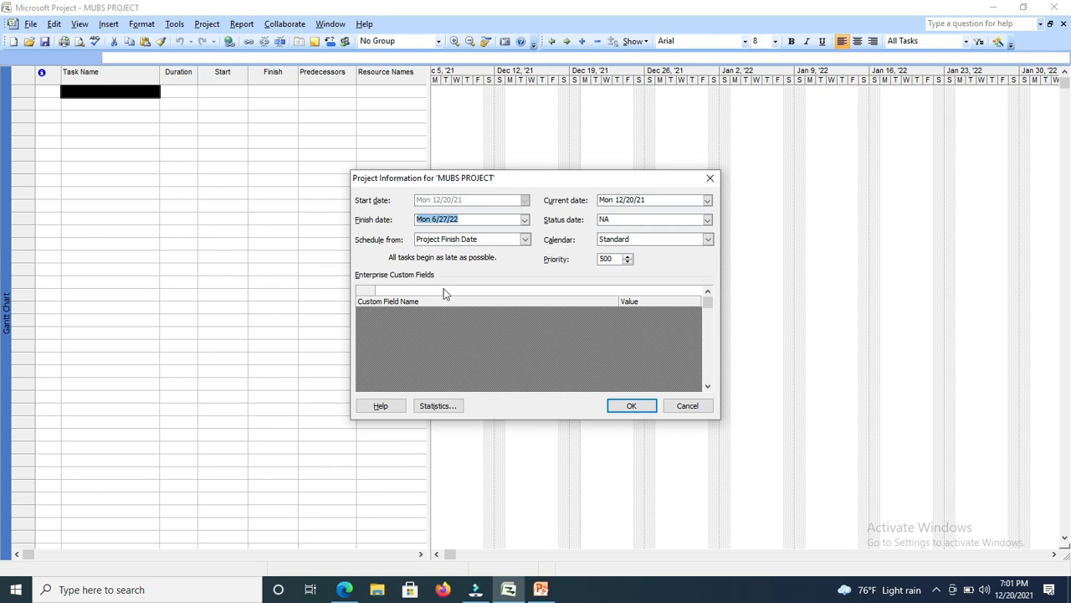
pyautogui.click(493, 220)
pyautogui.click(632, 406)
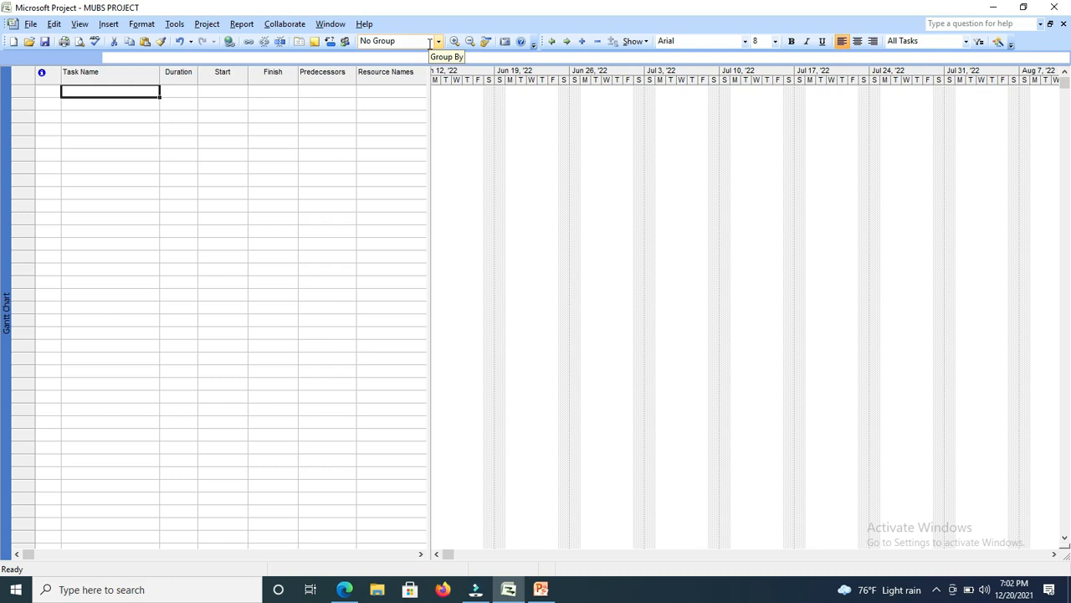
# Open the program options with the project's currency settings.
pyautogui.click(175, 24)
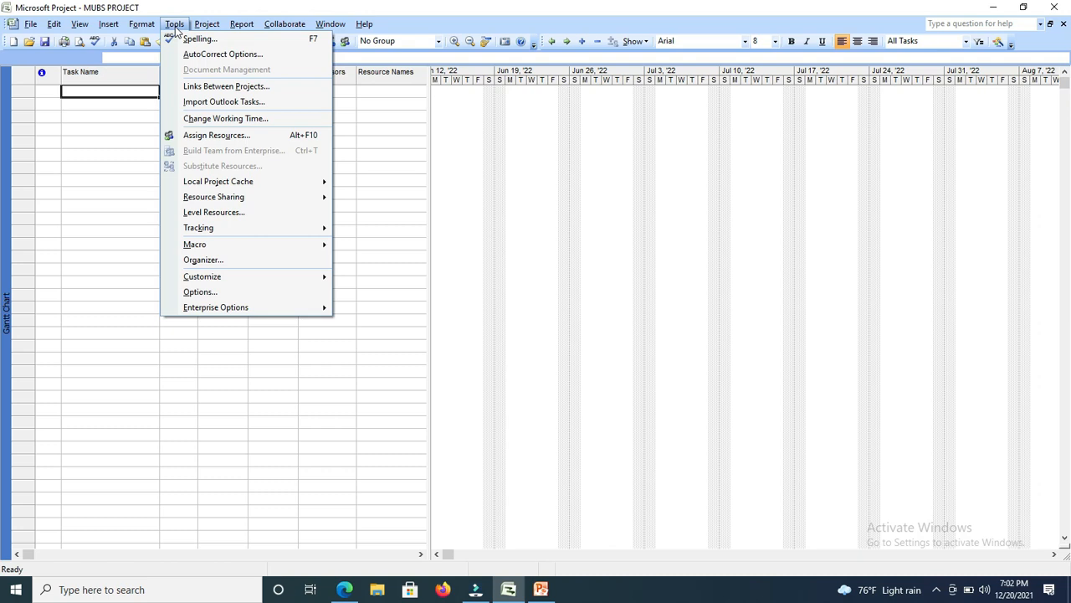
pyautogui.click(198, 293)
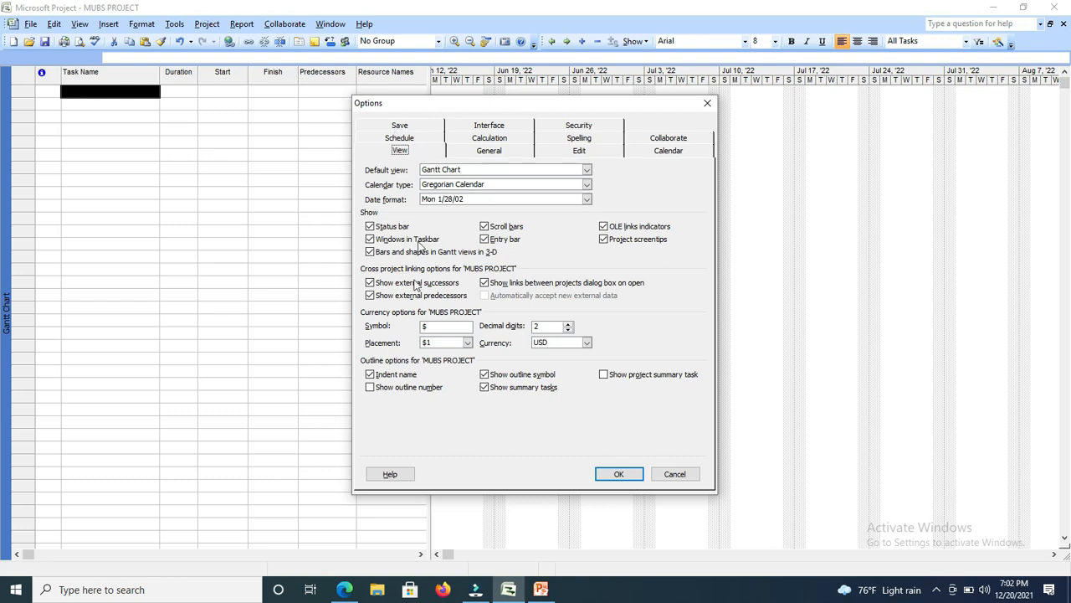
# Try to set the currency symbol to UGX with 0 decimal digits and reselect USD as the currency.
pyautogui.click(438, 326)
pyautogui.press('BackSpace')
pyautogui.write('UGX')
pyautogui.click(569, 332)
pyautogui.click(569, 331)
pyautogui.click(588, 343)
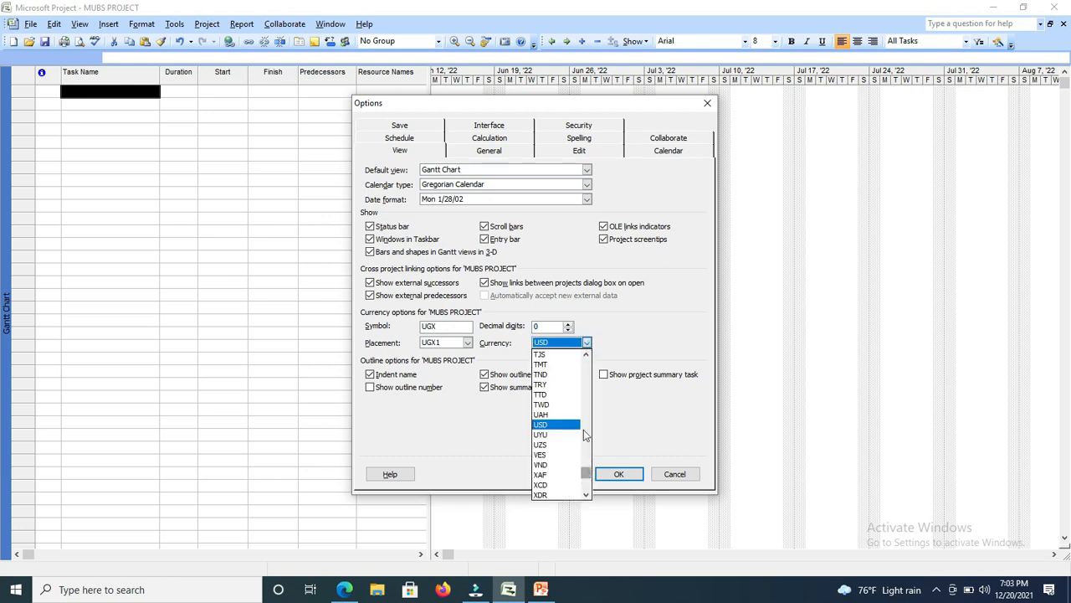
pyautogui.click(558, 342)
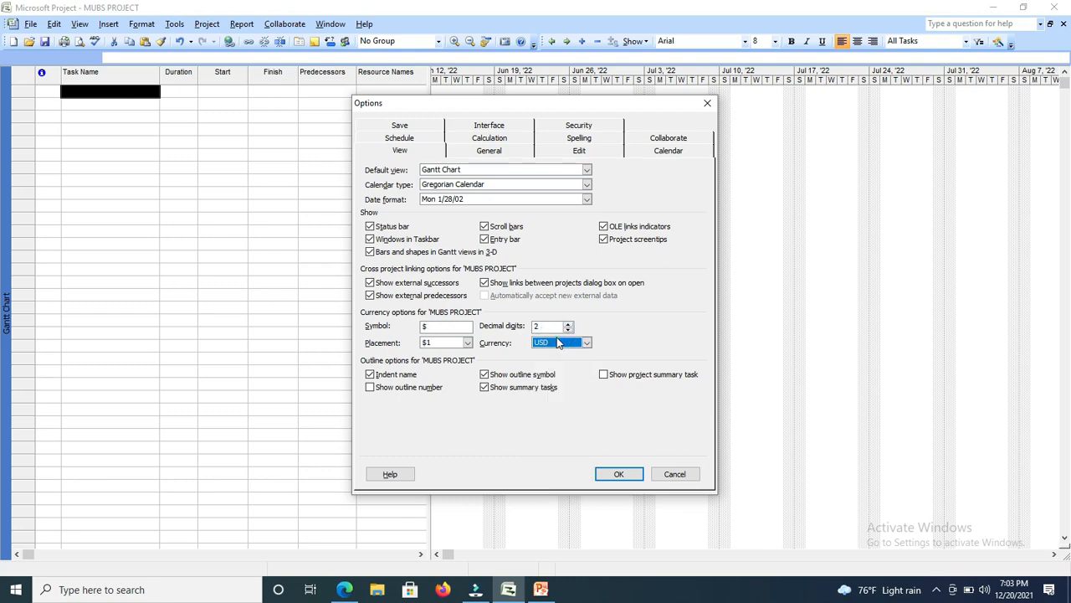
# Set the project's currency symbol to UGX and its decimal digits to 0.
pyautogui.click(443, 327)
pyautogui.press('BackSpace')
pyautogui.write('UGX')
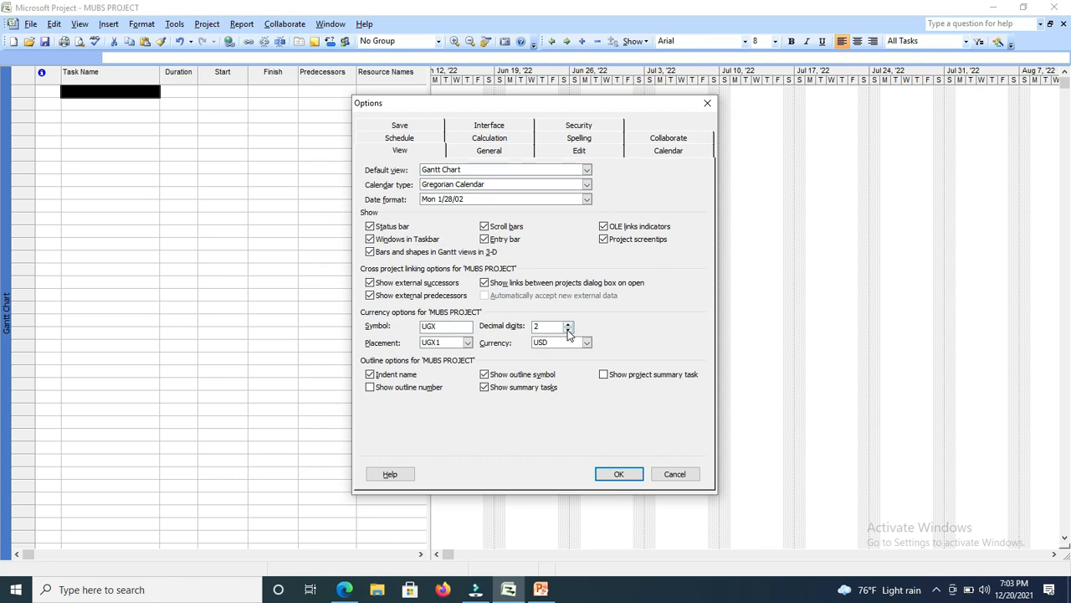
pyautogui.click(568, 332)
pyautogui.click(568, 332)
pyautogui.click(568, 332)
# In the scheduling options, choose Percentage for showing assignment units.
pyautogui.click(399, 140)
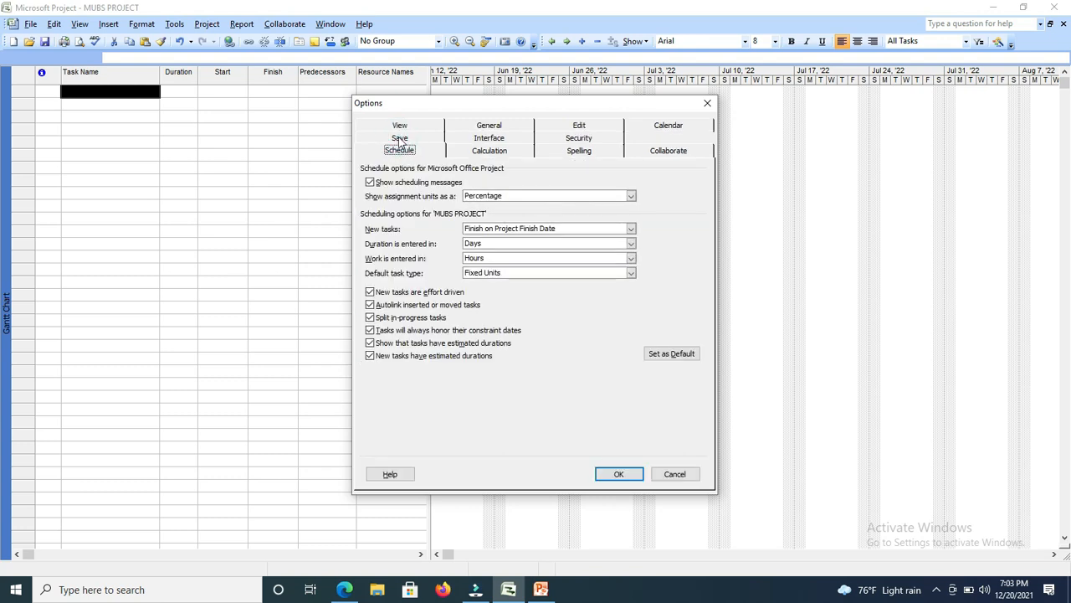
pyautogui.click(631, 196)
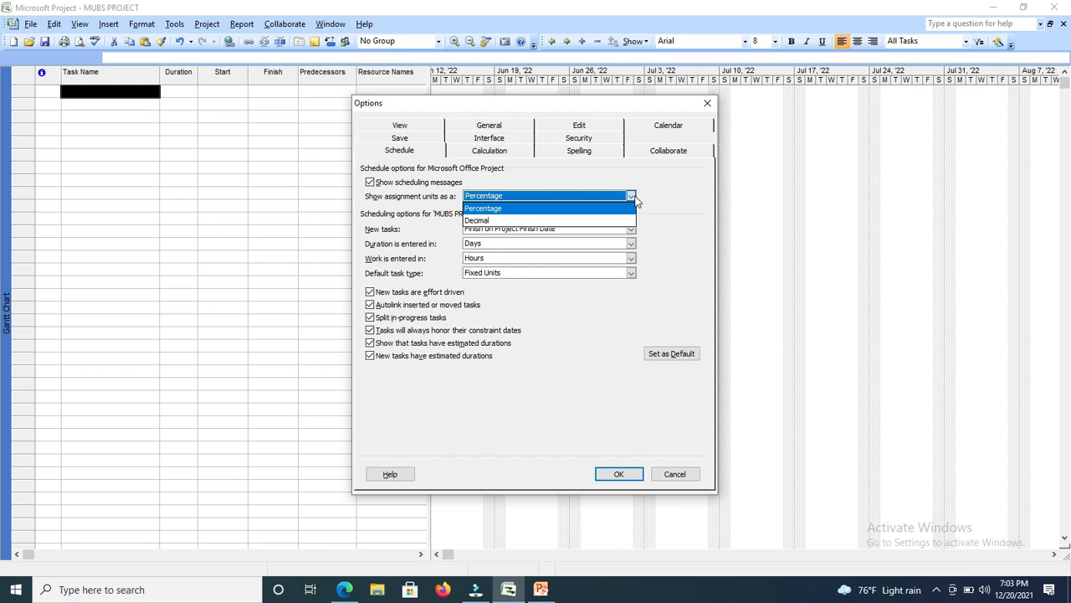
pyautogui.click(575, 209)
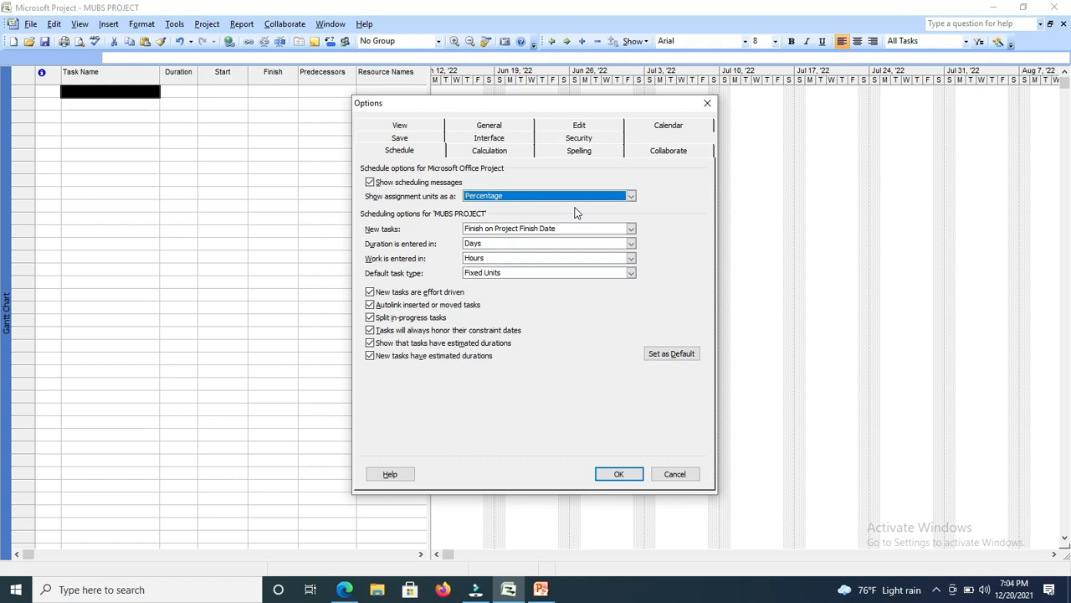
# In the scheduling options, choose Weeks as the unit in which durations are entered.
pyautogui.click(631, 244)
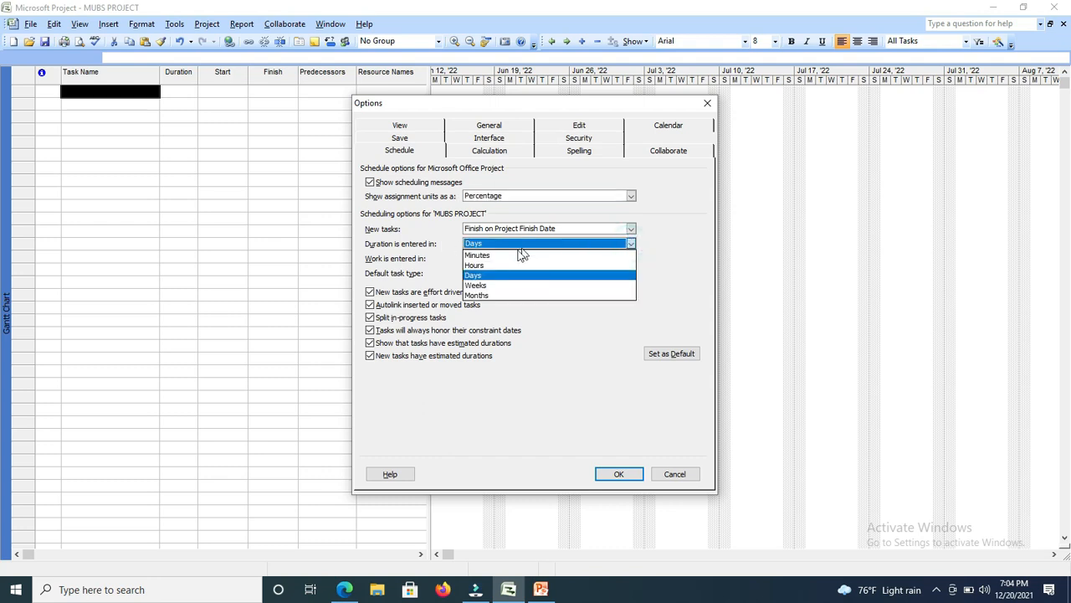
pyautogui.click(491, 285)
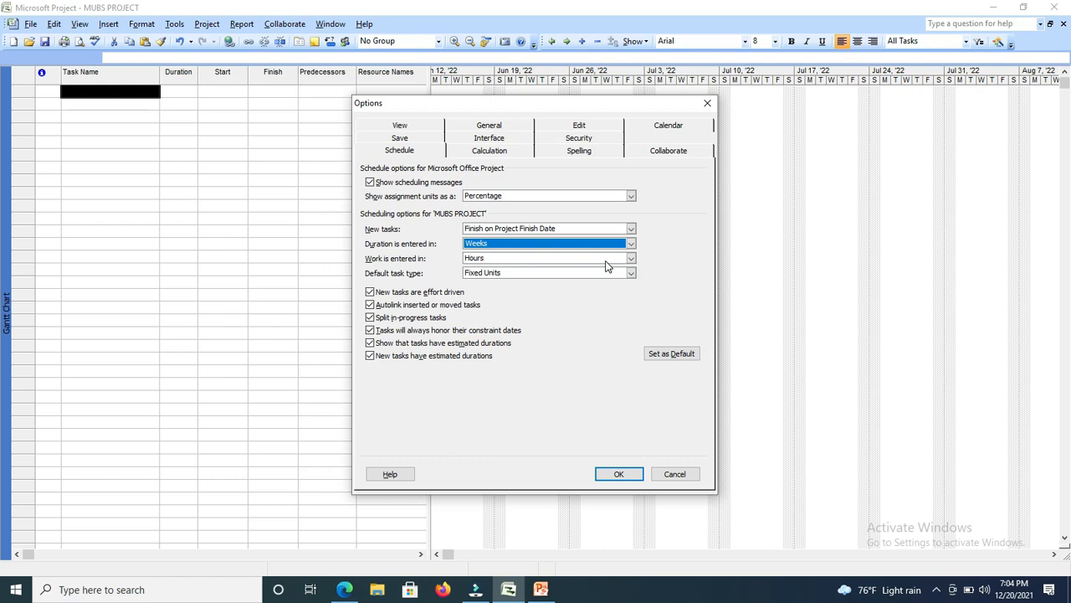
# In the calculation options, choose Prorated as the default fixed costs accrual.
pyautogui.click(401, 126)
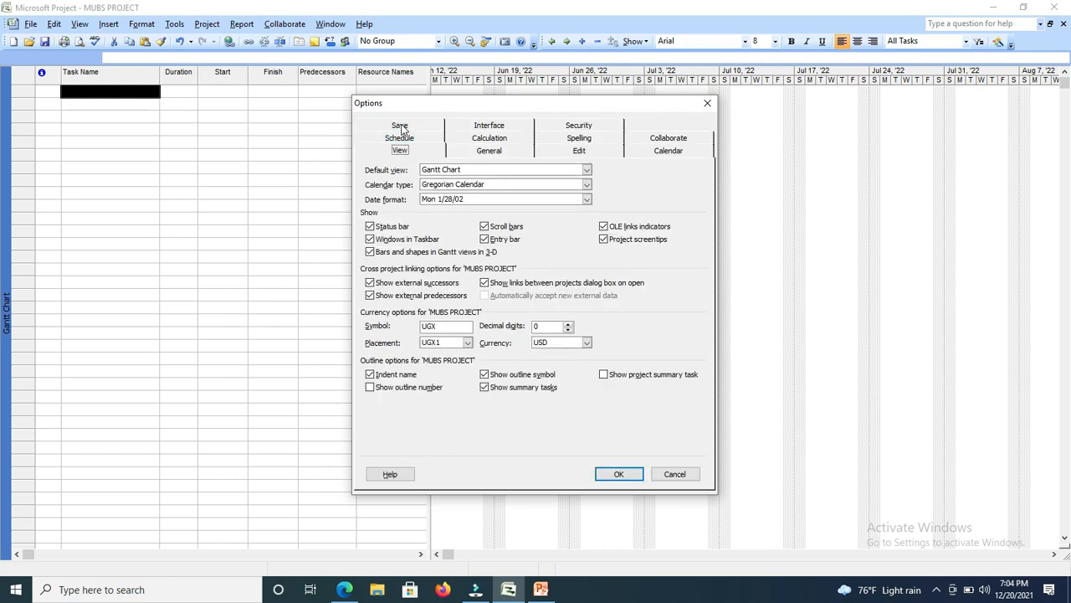
pyautogui.click(401, 126)
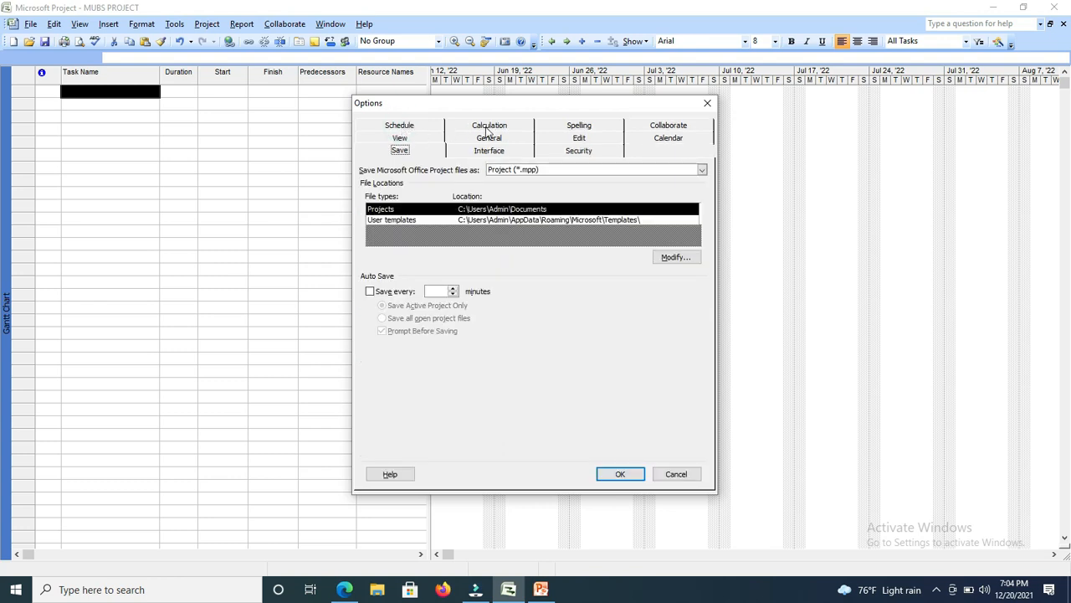
pyautogui.click(489, 127)
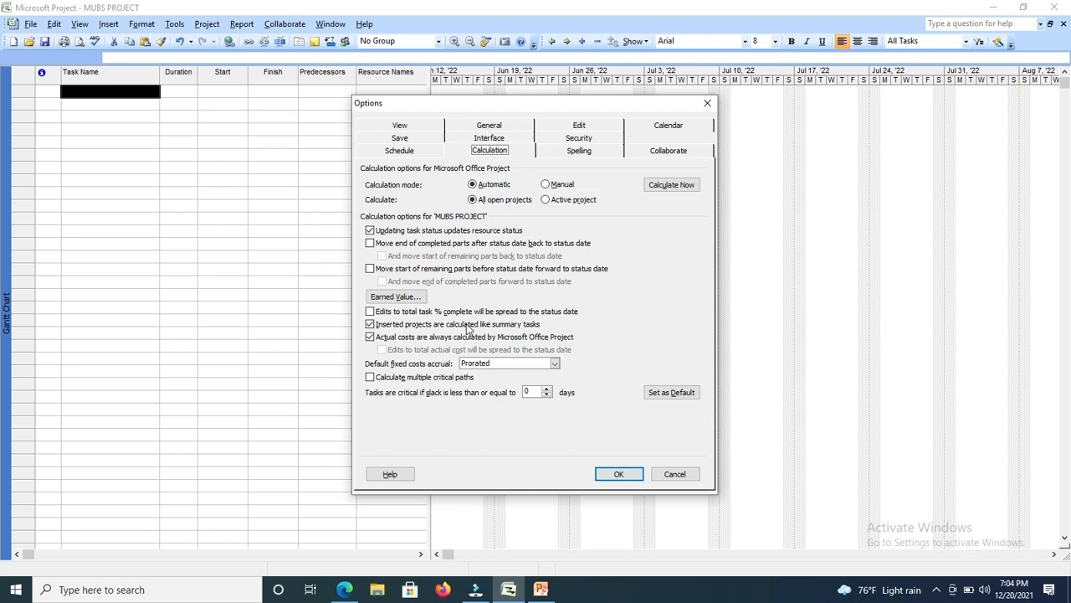
pyautogui.click(555, 364)
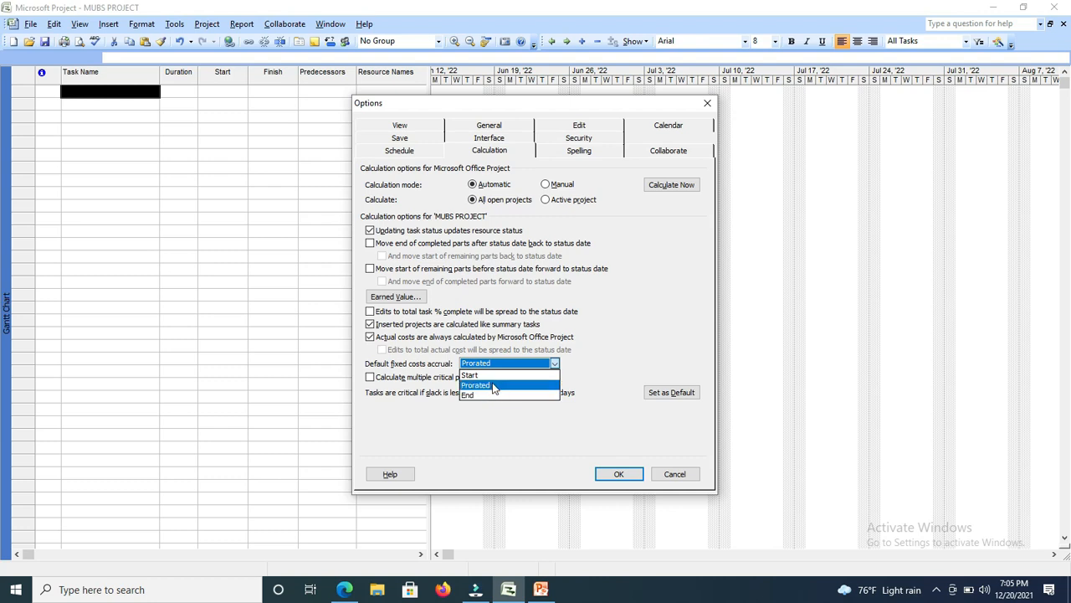
pyautogui.click(493, 385)
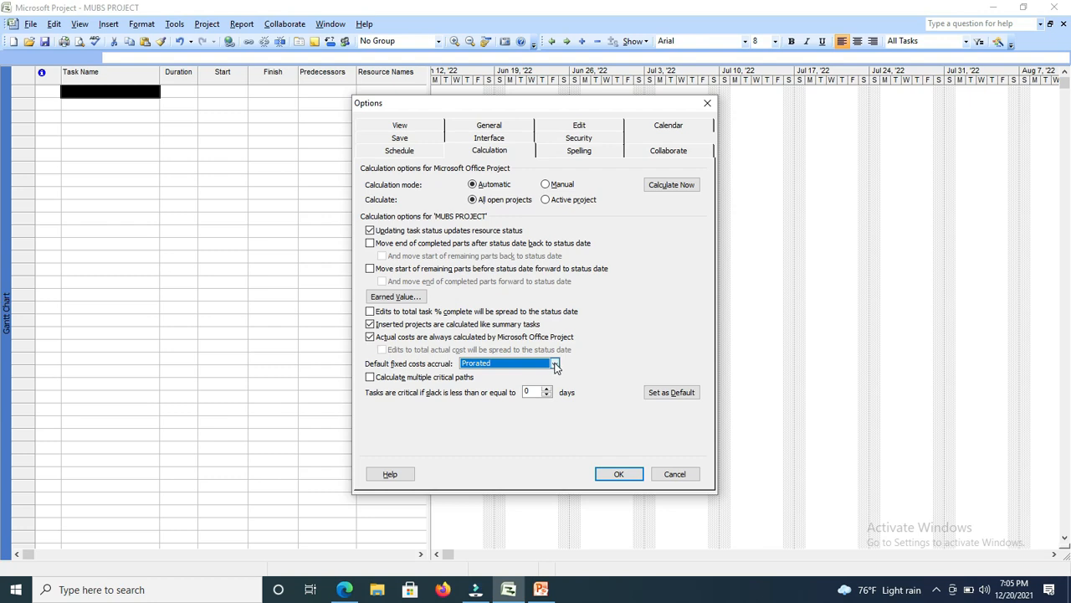
# Review the interface, general, security, edit and spelling options of the project.
pyautogui.click(491, 141)
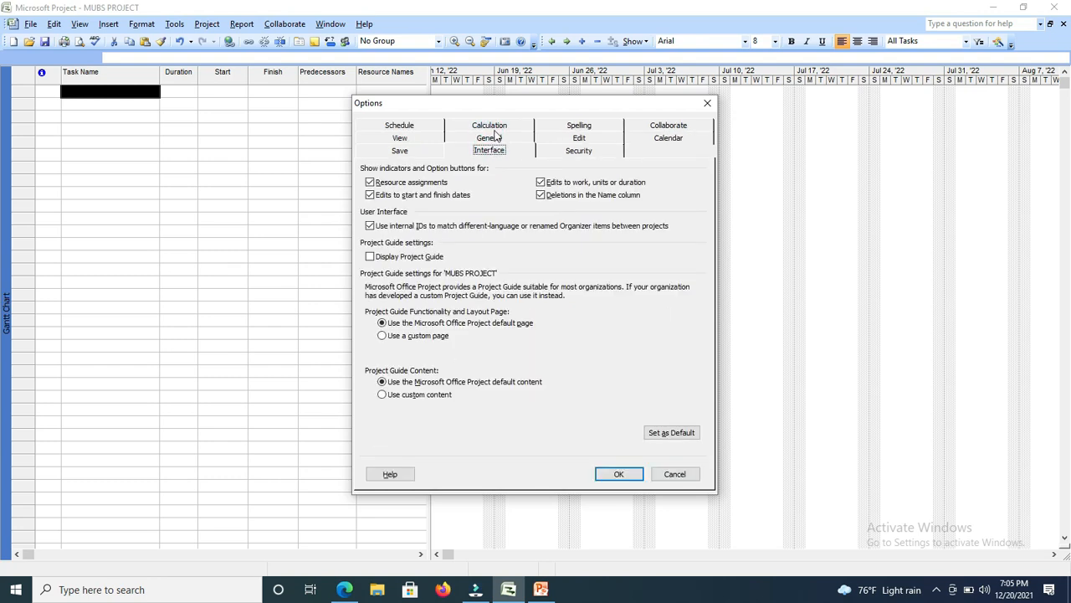
pyautogui.click(498, 141)
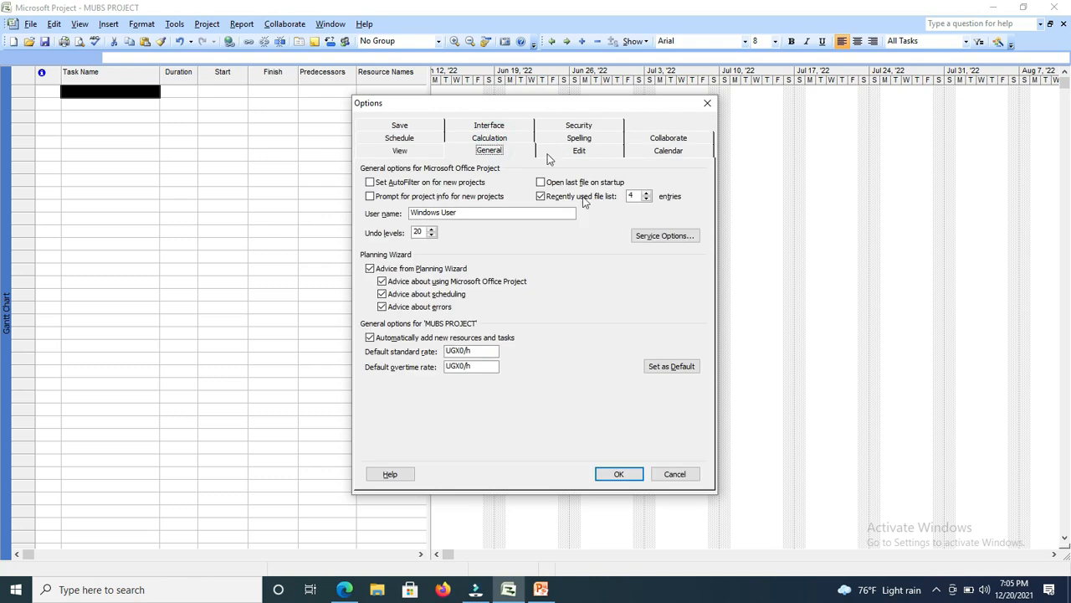
pyautogui.click(599, 128)
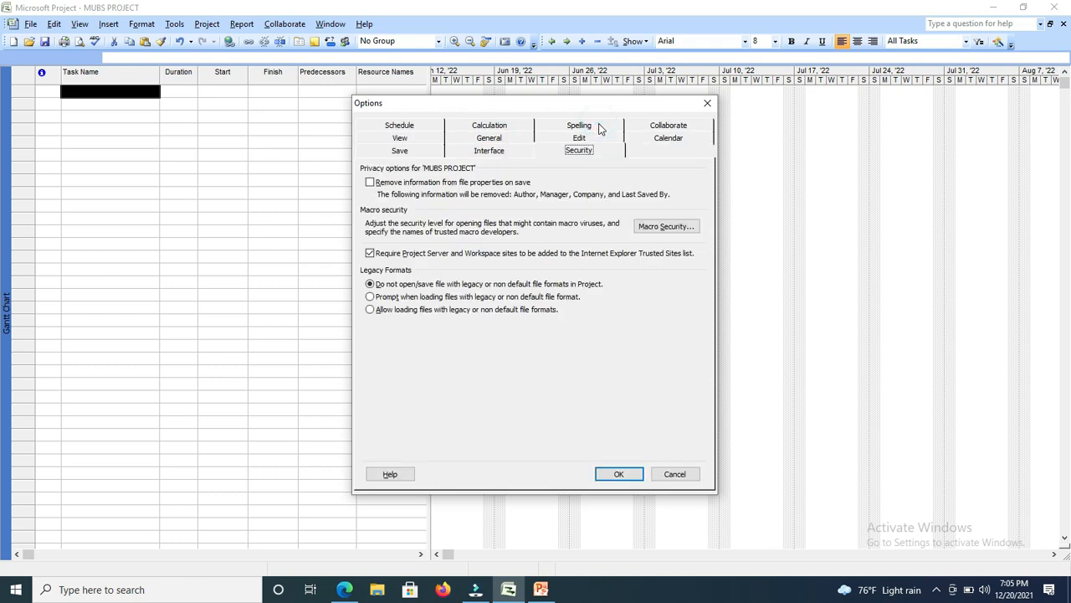
pyautogui.click(584, 143)
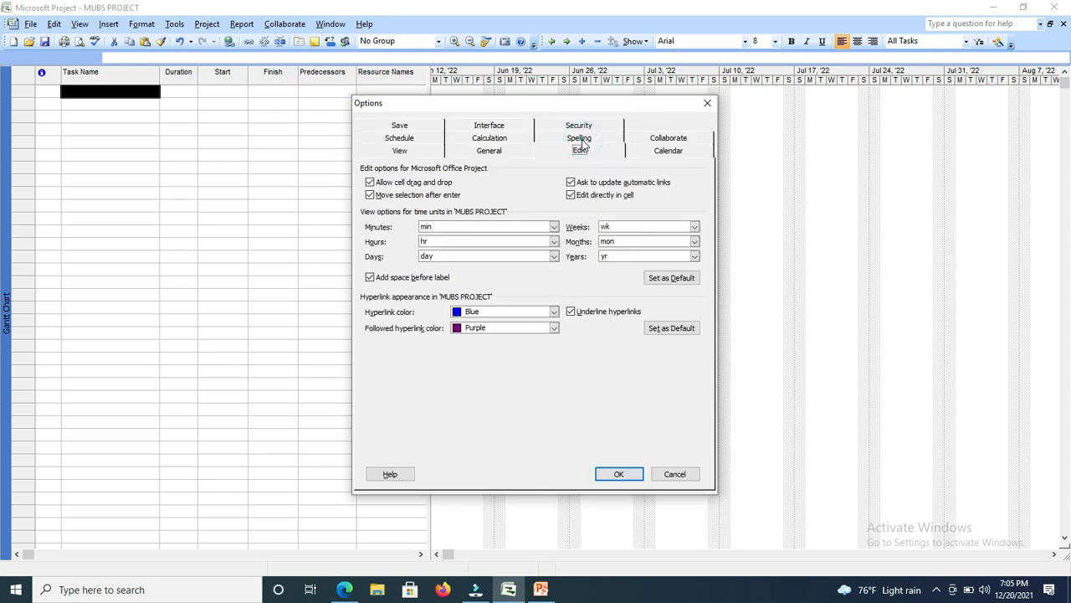
pyautogui.click(581, 141)
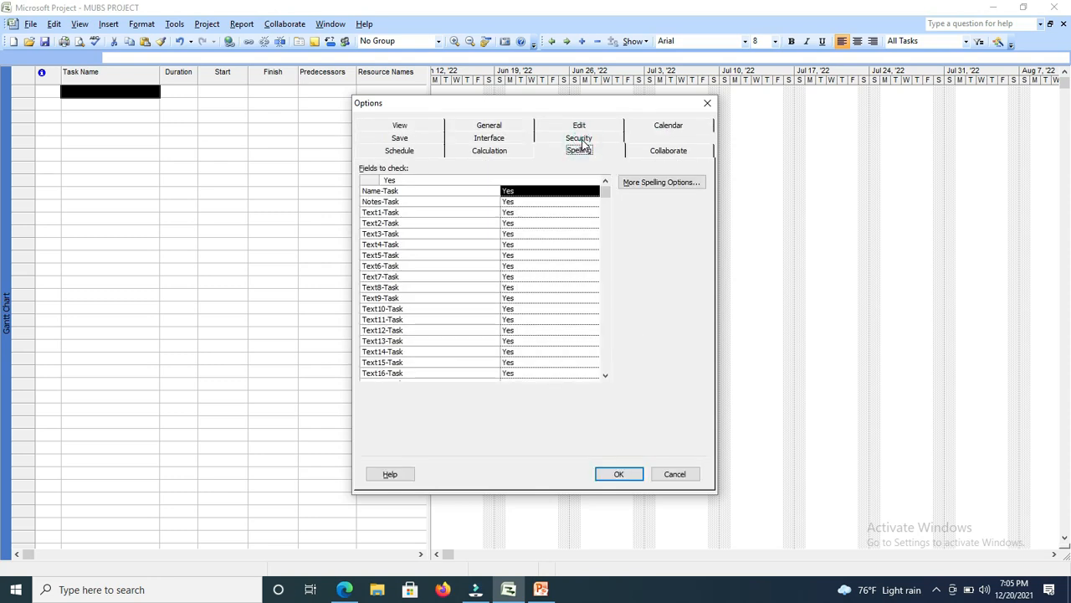
# Open the project's calendar options and adjust the hours per week.
pyautogui.click(670, 127)
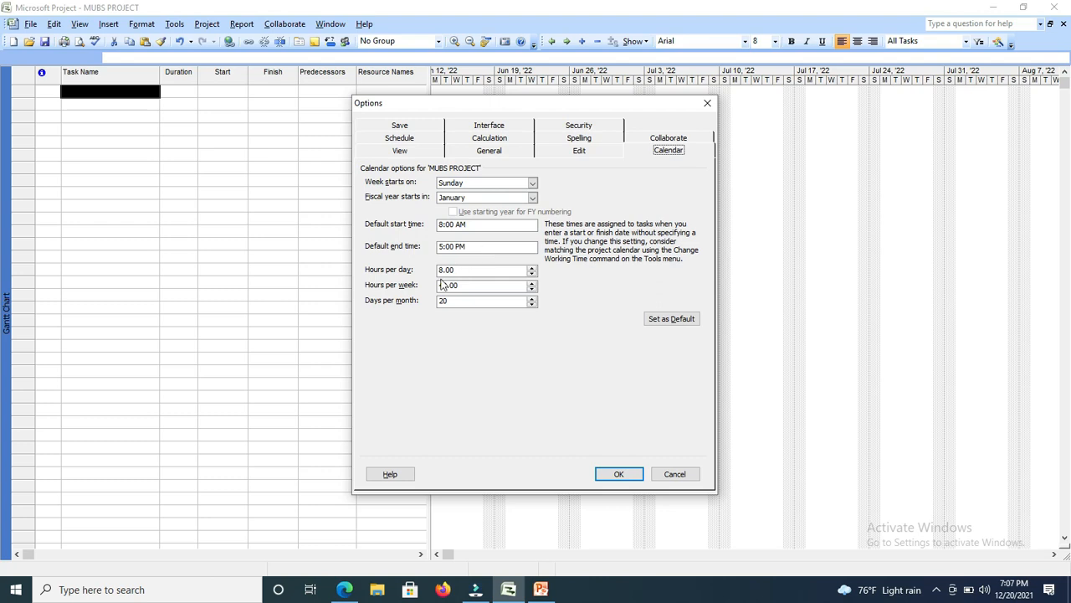
pyautogui.click(471, 271)
pyautogui.click(492, 268)
pyautogui.click(532, 285)
pyautogui.click(532, 286)
pyautogui.click(532, 289)
pyautogui.click(533, 285)
pyautogui.click(532, 285)
pyautogui.click(532, 286)
pyautogui.click(532, 285)
pyautogui.click(532, 286)
pyautogui.click(532, 291)
pyautogui.click(531, 287)
pyautogui.click(530, 287)
pyautogui.click(530, 287)
pyautogui.click(531, 287)
pyautogui.click(531, 287)
pyautogui.click(530, 287)
pyautogui.click(531, 287)
pyautogui.click(470, 284)
# Adjust the days per month in the calendar options and apply all the project options.
pyautogui.click(486, 300)
pyautogui.click(490, 301)
pyautogui.press('BackSpace')
pyautogui.press('BackSpace')
pyautogui.click(533, 302)
pyautogui.click(532, 298)
pyautogui.click(533, 299)
pyautogui.click(533, 298)
pyautogui.click(619, 475)
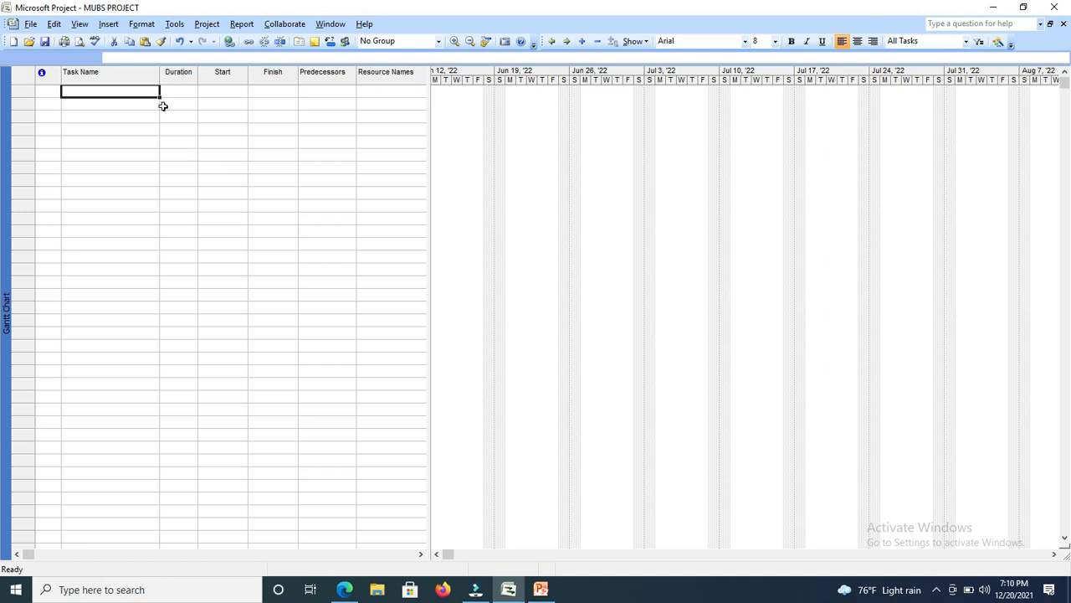
# Open the working time settings, preview the 24 Hours calendar and reselect the Standard project calendar.
pyautogui.click(175, 25)
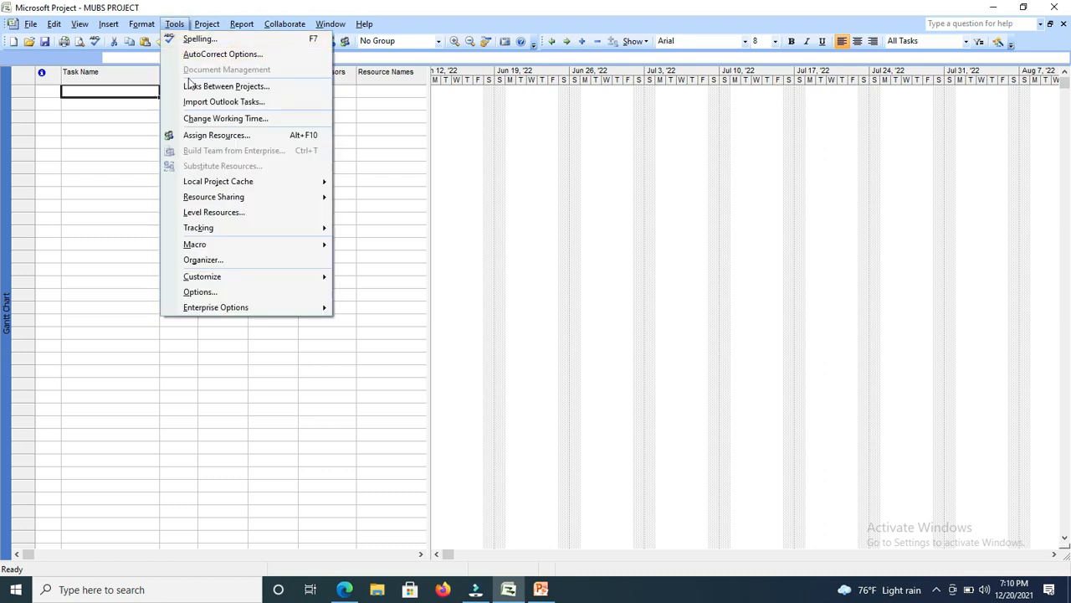
pyautogui.click(201, 123)
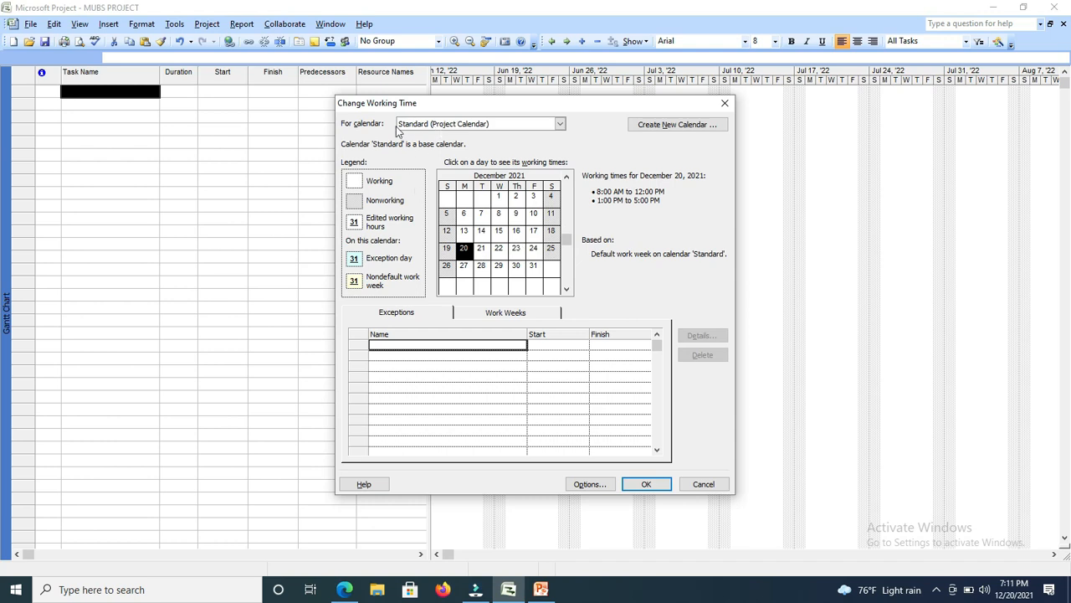
pyautogui.click(559, 123)
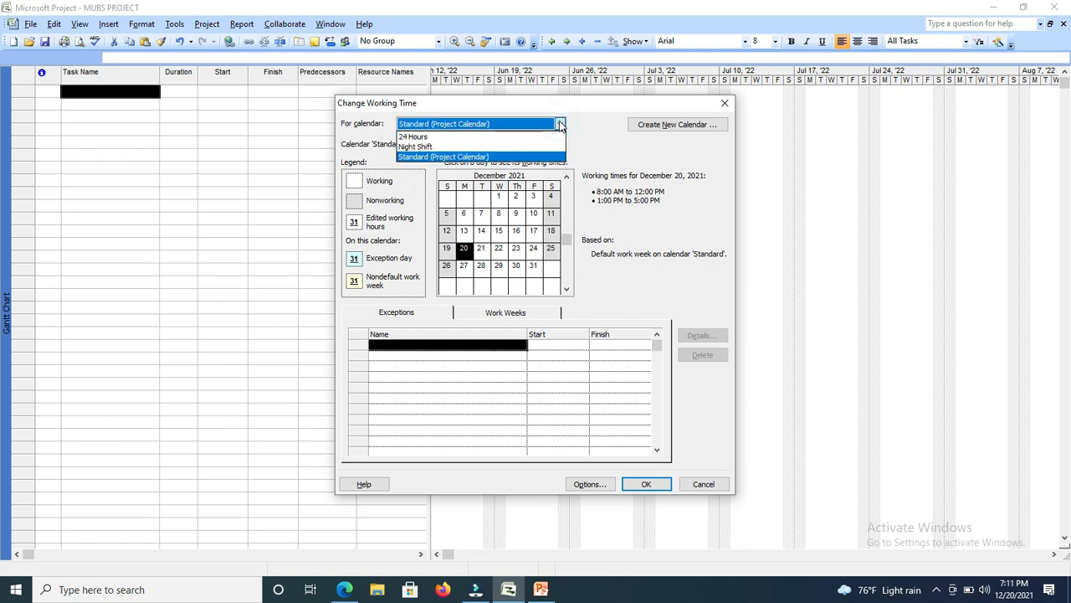
pyautogui.click(412, 137)
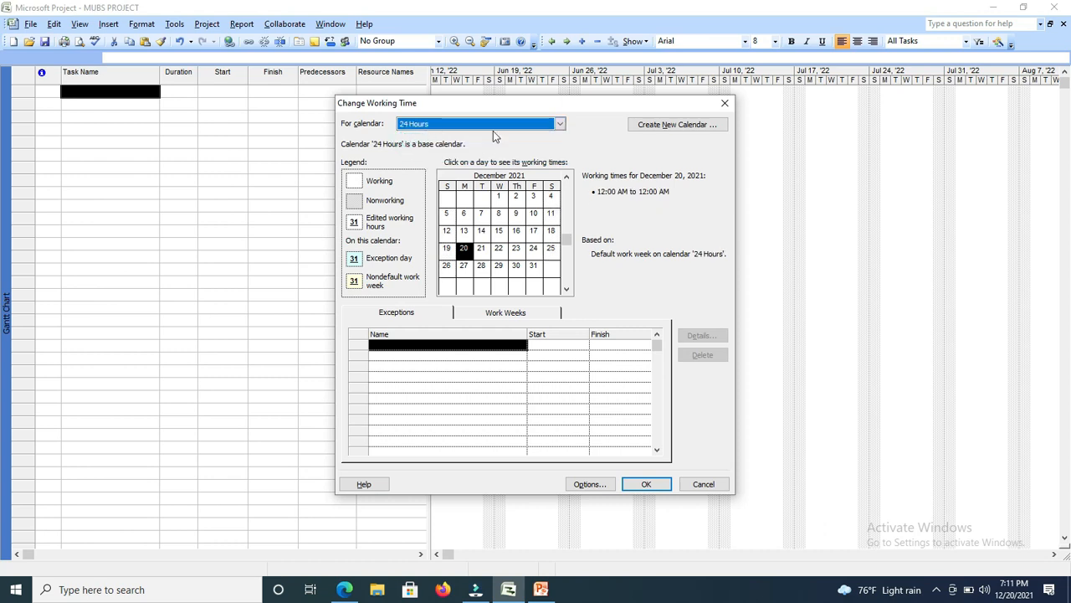
pyautogui.click(559, 123)
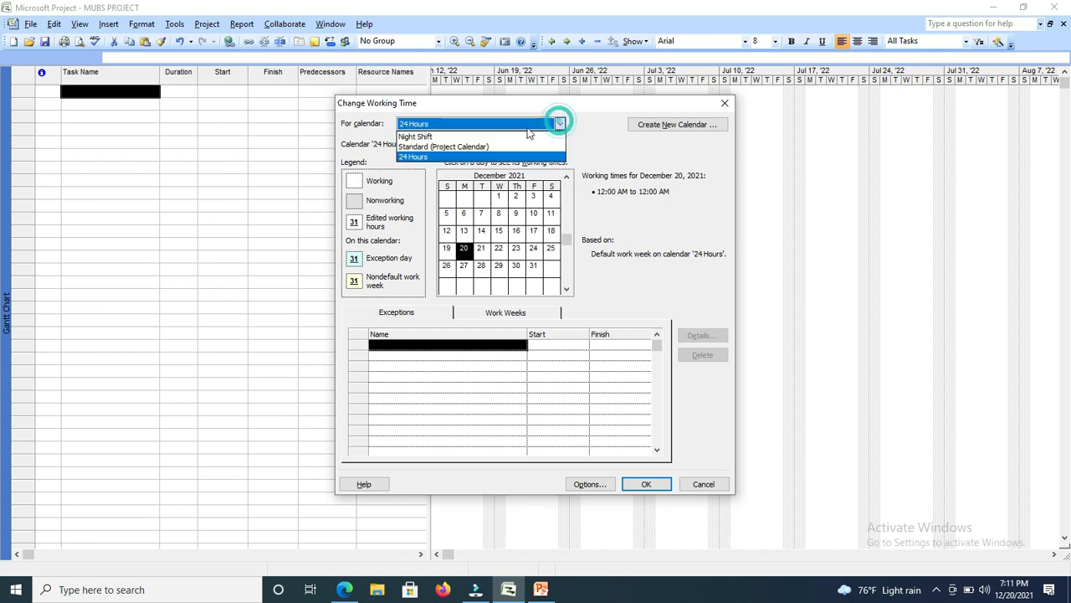
pyautogui.click(445, 147)
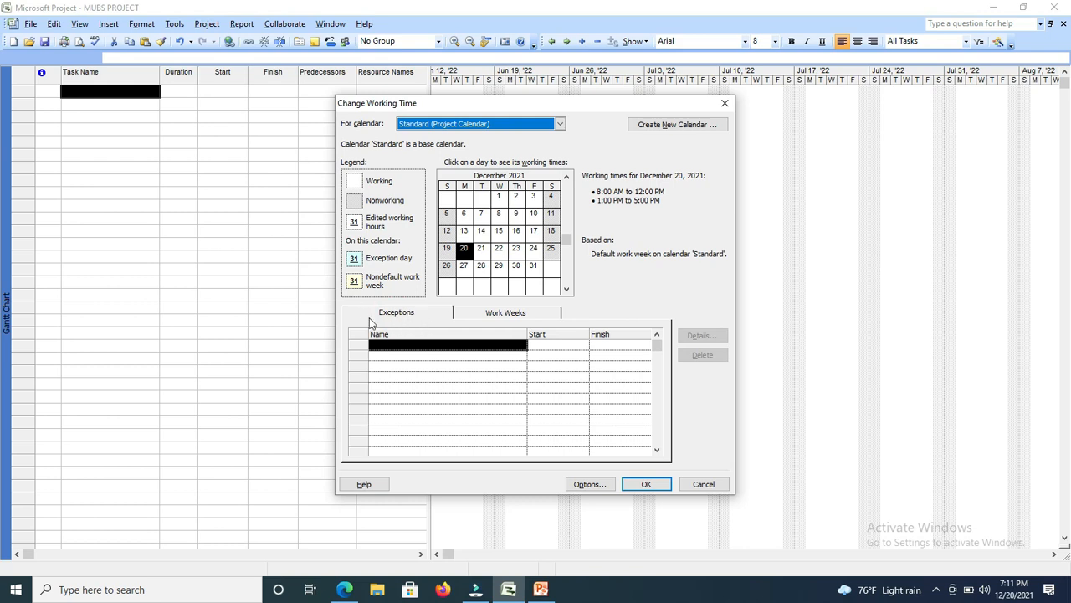
# Open the details of the Standard calendar's default work week and give Sunday specific working times.
pyautogui.click(514, 313)
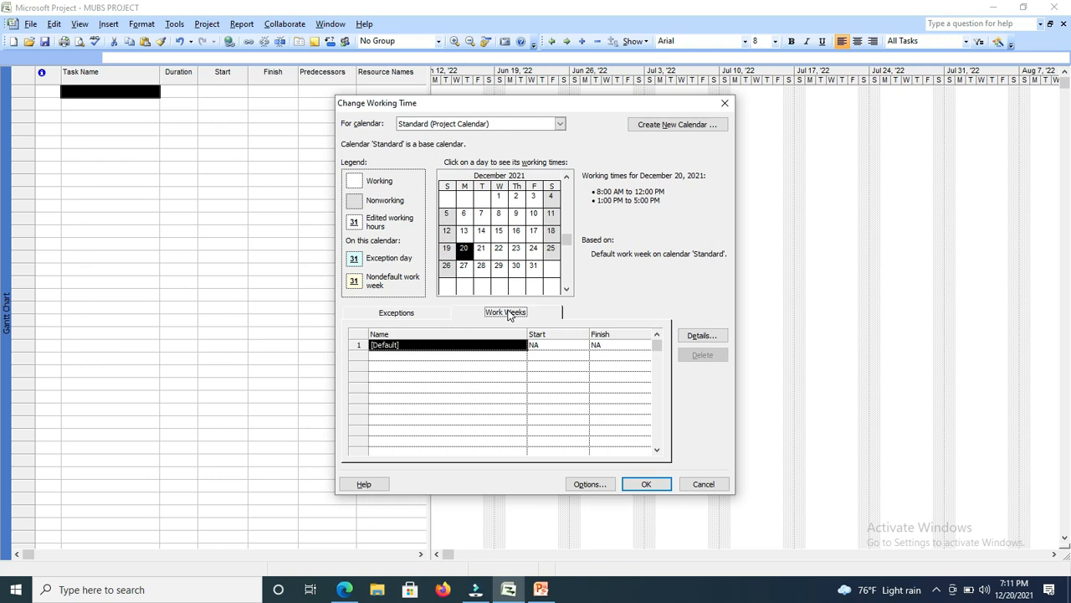
pyautogui.click(506, 313)
pyautogui.click(701, 336)
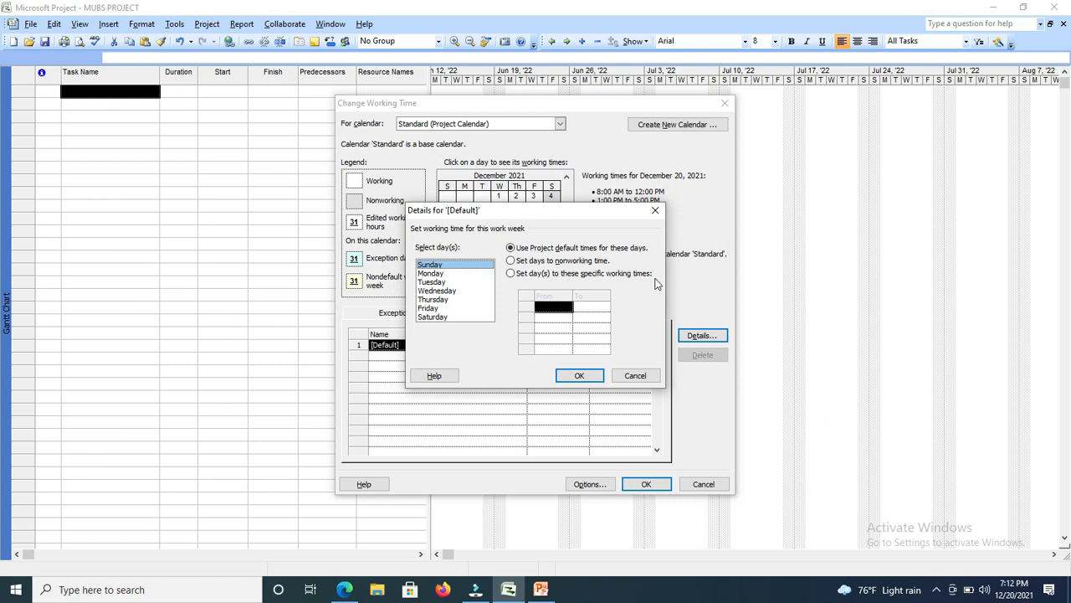
pyautogui.click(511, 274)
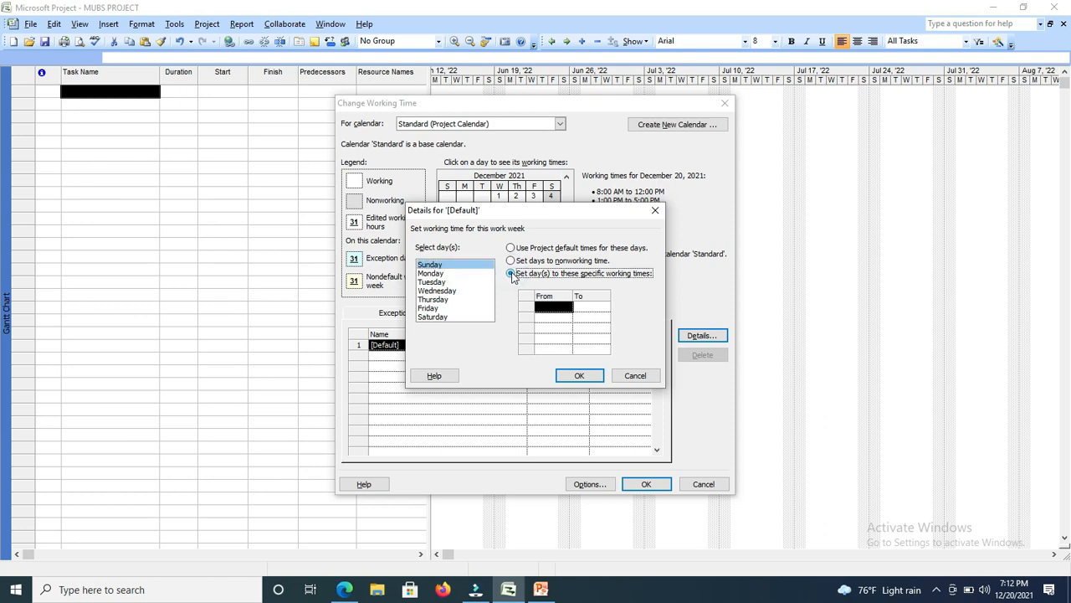
# Set Sunday's first working period from 8:00 AM to 12:00 PM.
pyautogui.click(556, 308)
pyautogui.click(552, 308)
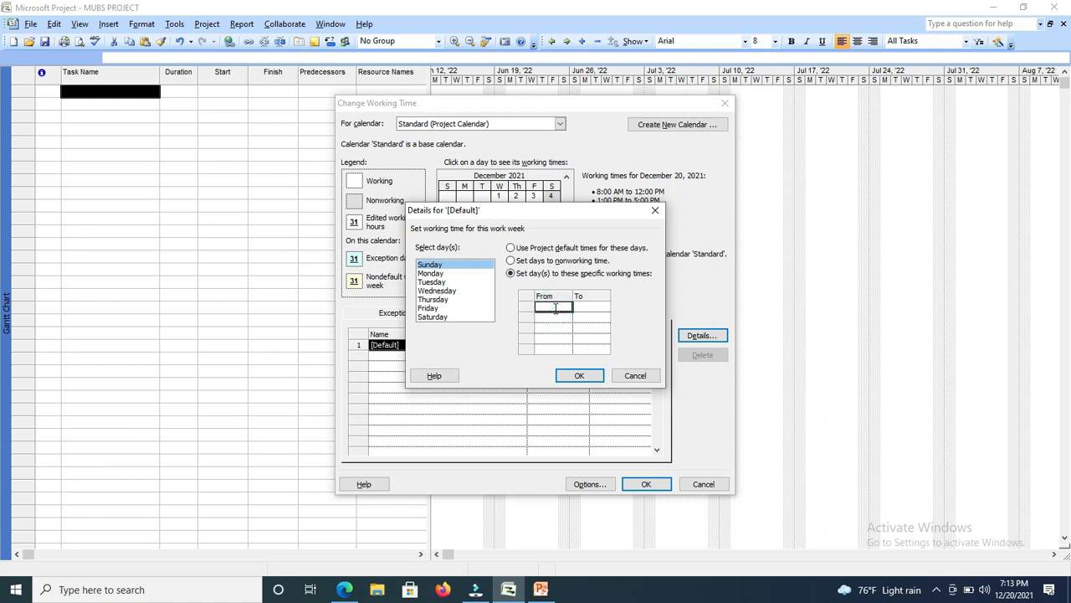
pyautogui.write('8')
pyautogui.click(588, 307)
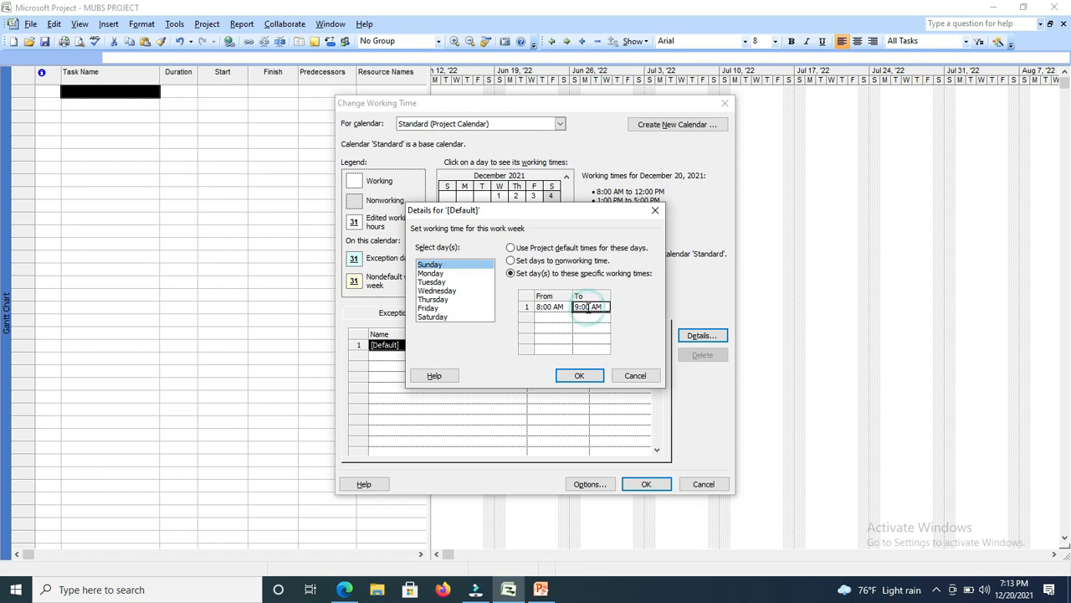
pyautogui.click(578, 307)
pyautogui.press('Delete')
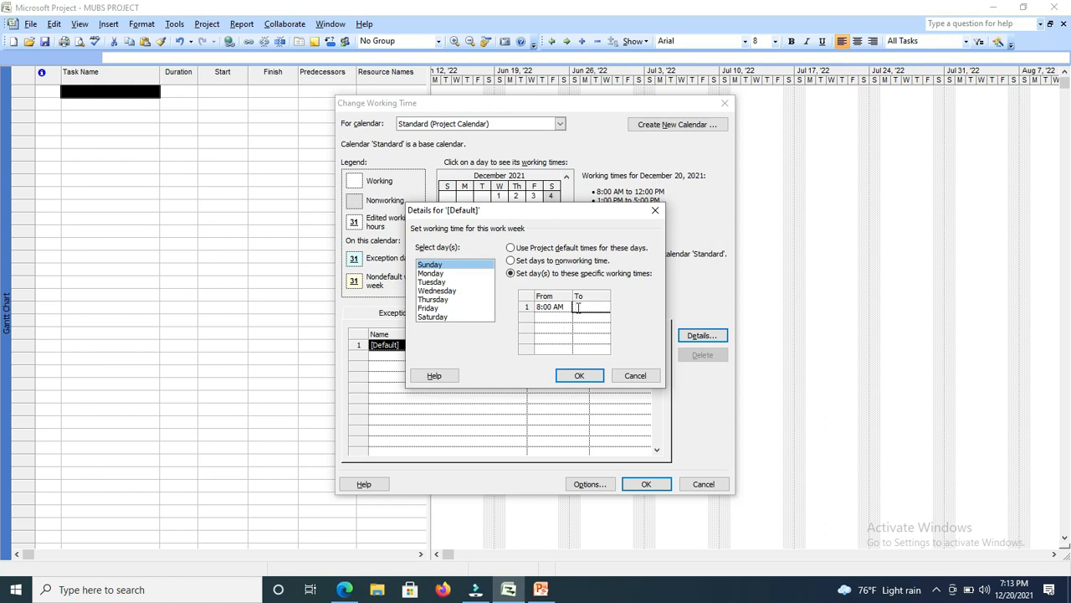
pyautogui.write('12:00 PM')
# Add a second Sunday working period from 1:00 PM to 5:00 PM and apply the work week details.
pyautogui.click(544, 319)
pyautogui.write('1:00PM')
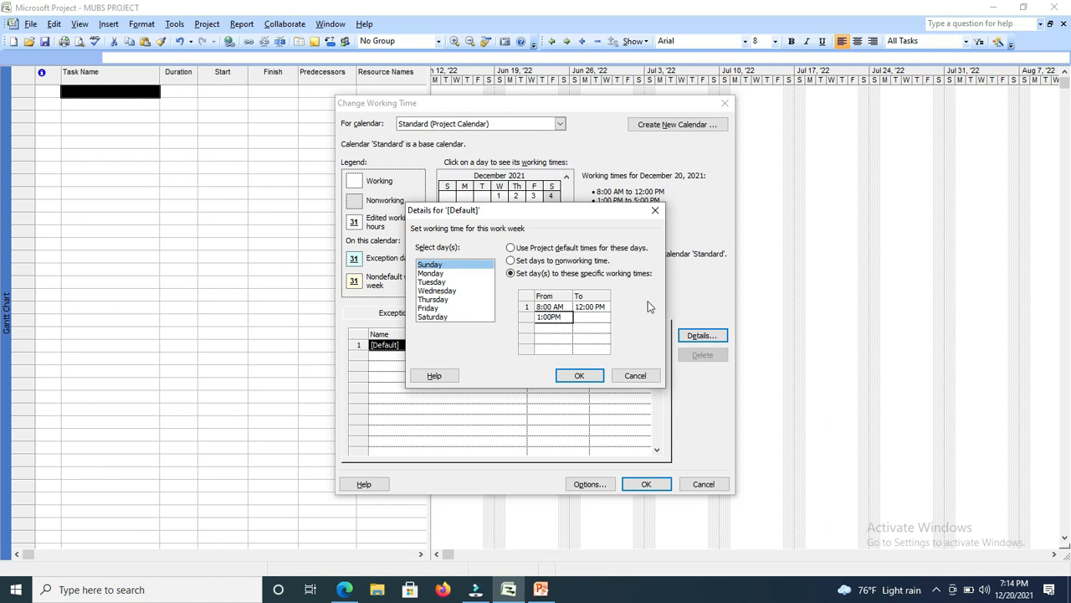
pyautogui.click(599, 315)
pyautogui.click(577, 317)
pyautogui.click(577, 316)
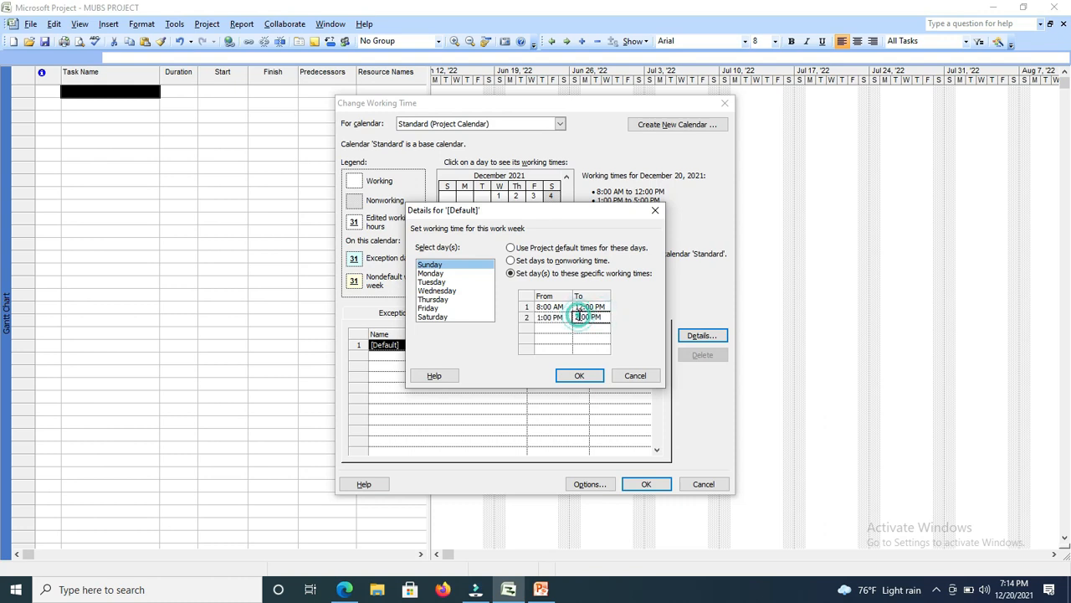
pyautogui.press('BackSpace')
pyautogui.write('5')
pyautogui.click(581, 376)
pyautogui.click(582, 377)
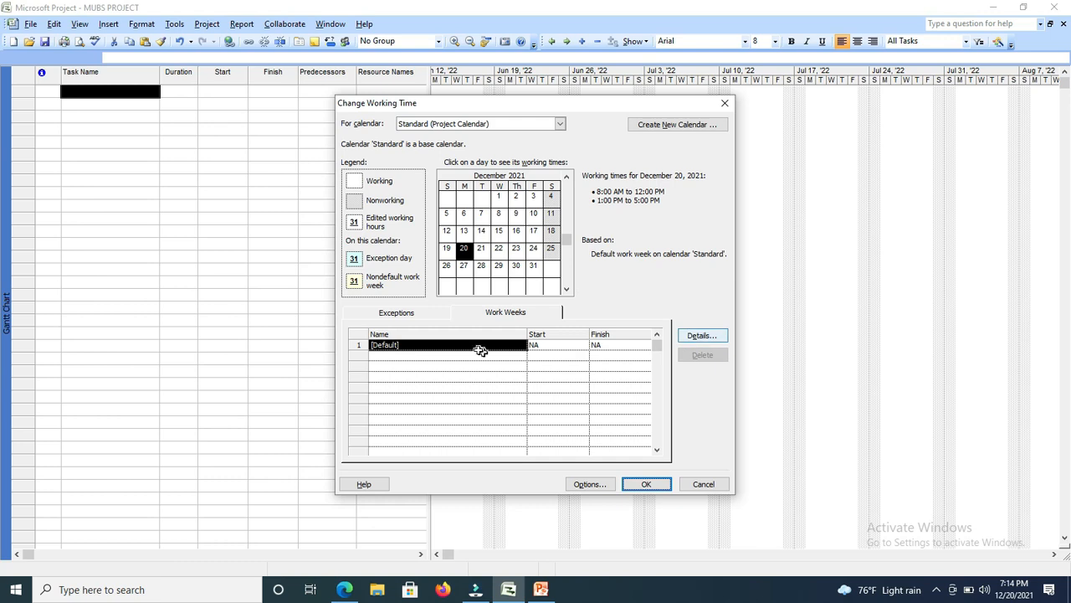
# Open the details of the Standard calendar's default work week and give Saturday specific working times.
pyautogui.click(500, 319)
pyautogui.click(699, 336)
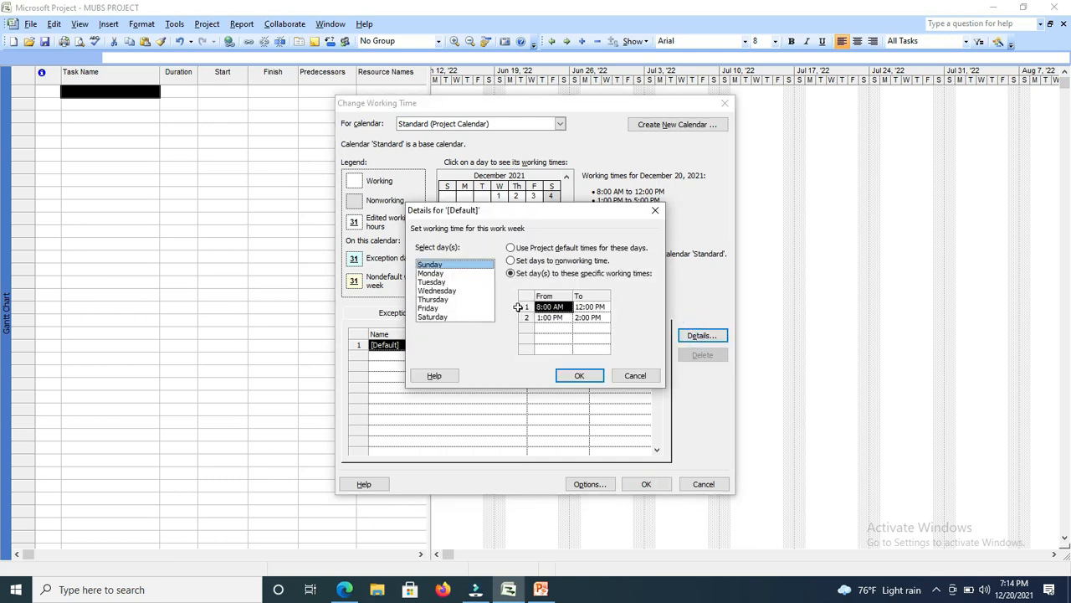
pyautogui.click(434, 317)
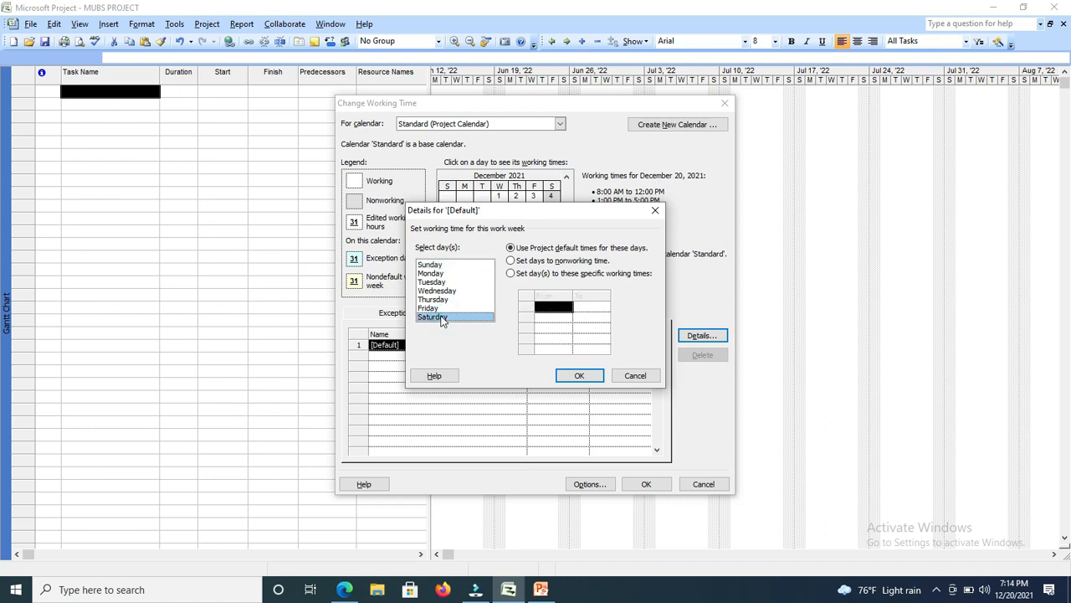
pyautogui.click(536, 273)
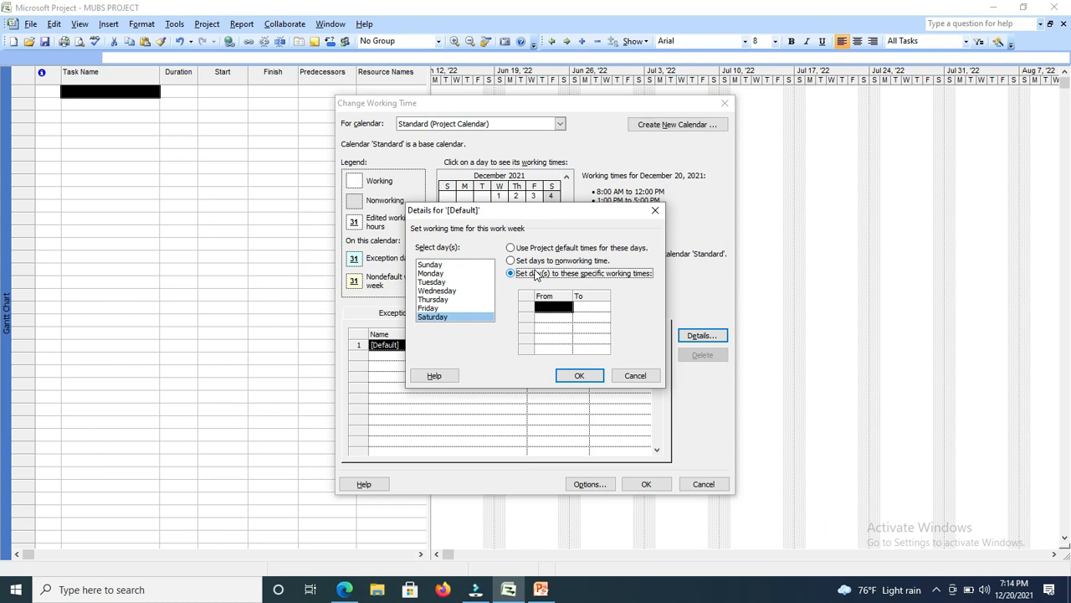
# Set Saturday's first working period from 8:00 AM to 12:00 PM.
pyautogui.click(547, 308)
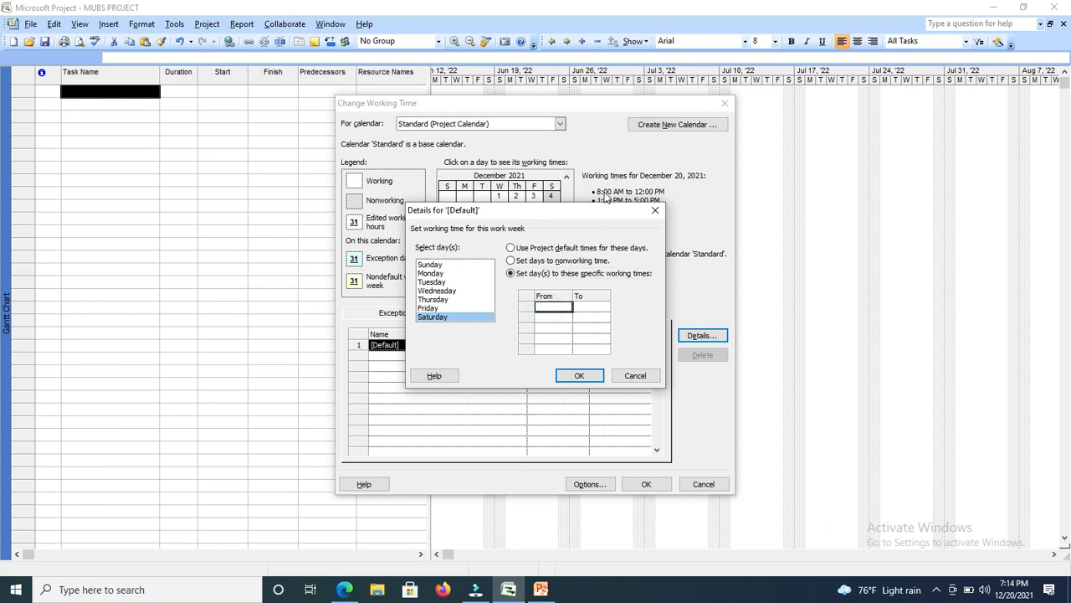
pyautogui.write('8')
pyautogui.click(581, 306)
pyautogui.click(576, 306)
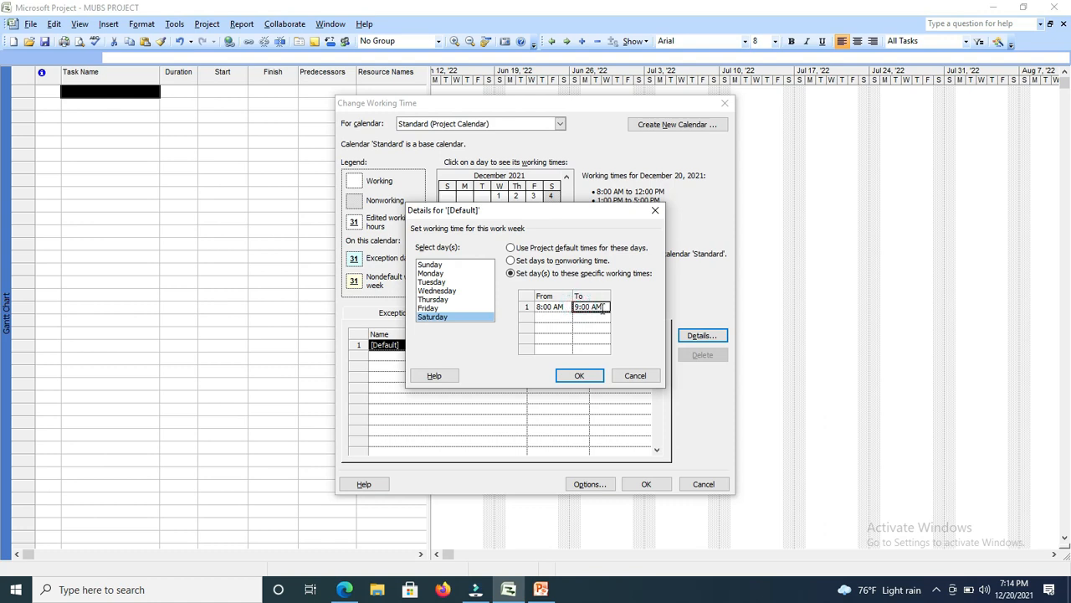
pyautogui.click(604, 307)
pyautogui.press('BackSpace')
pyautogui.press('BackSpace')
pyautogui.press('BackSpace')
pyautogui.press('BackSpace')
pyautogui.press('BackSpace')
pyautogui.press('BackSpace')
pyautogui.press('BackSpace')
pyautogui.write('12')
pyautogui.write(':')
pyautogui.write(':')
pyautogui.write('00')
pyautogui.write('PM')
# Add a second Saturday working period from 1:00 PM to 5:00 PM and apply the working time changes to the calendar.
pyautogui.click(554, 317)
pyautogui.write('1')
pyautogui.click(590, 318)
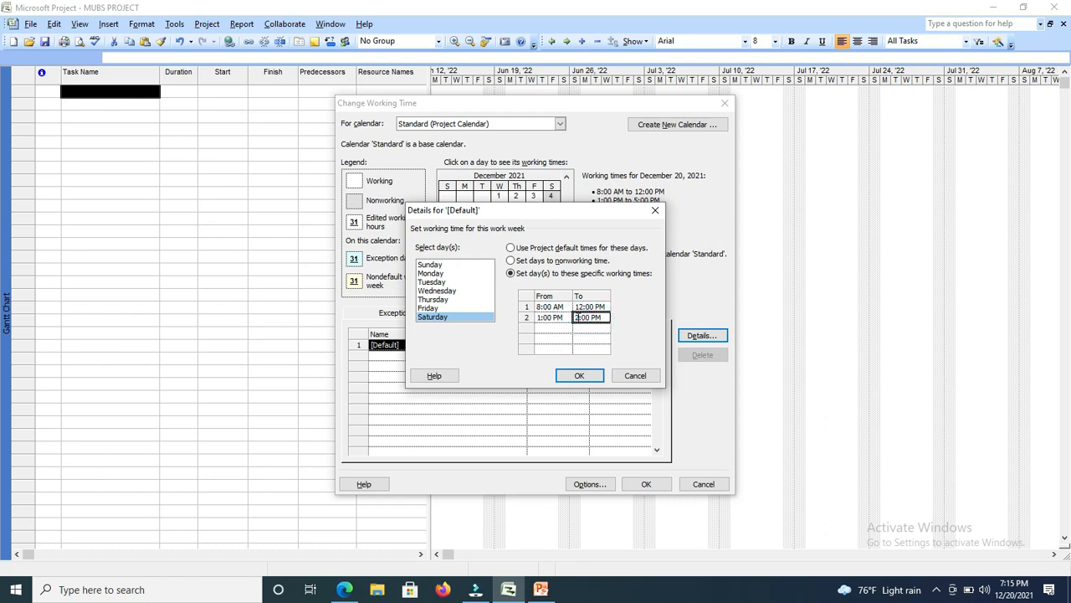
pyautogui.press('BackSpace')
pyautogui.write('5:00PM')
pyautogui.click(583, 375)
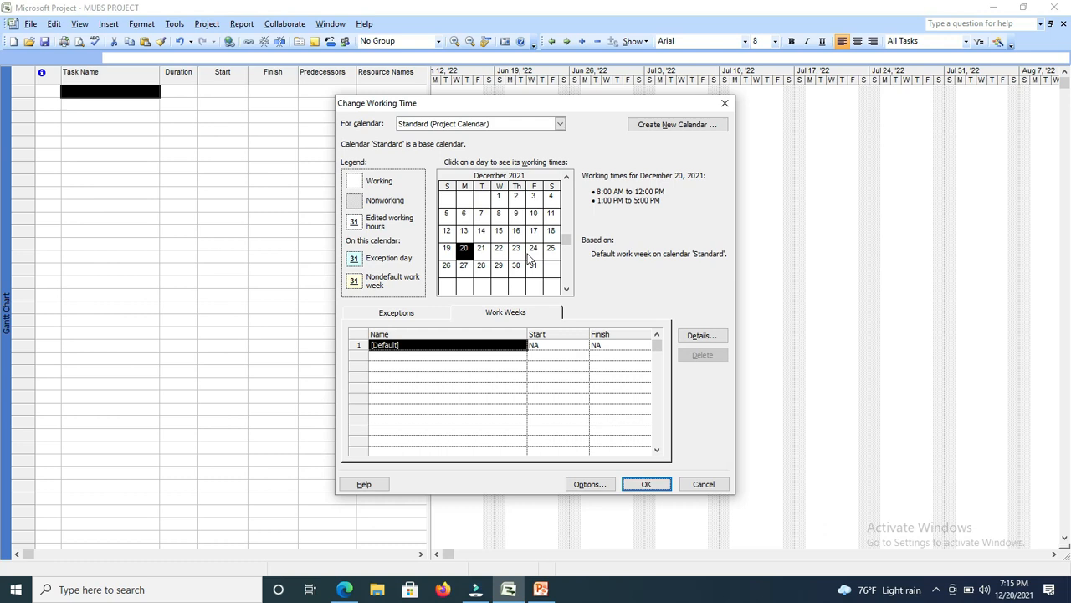
pyautogui.click(647, 485)
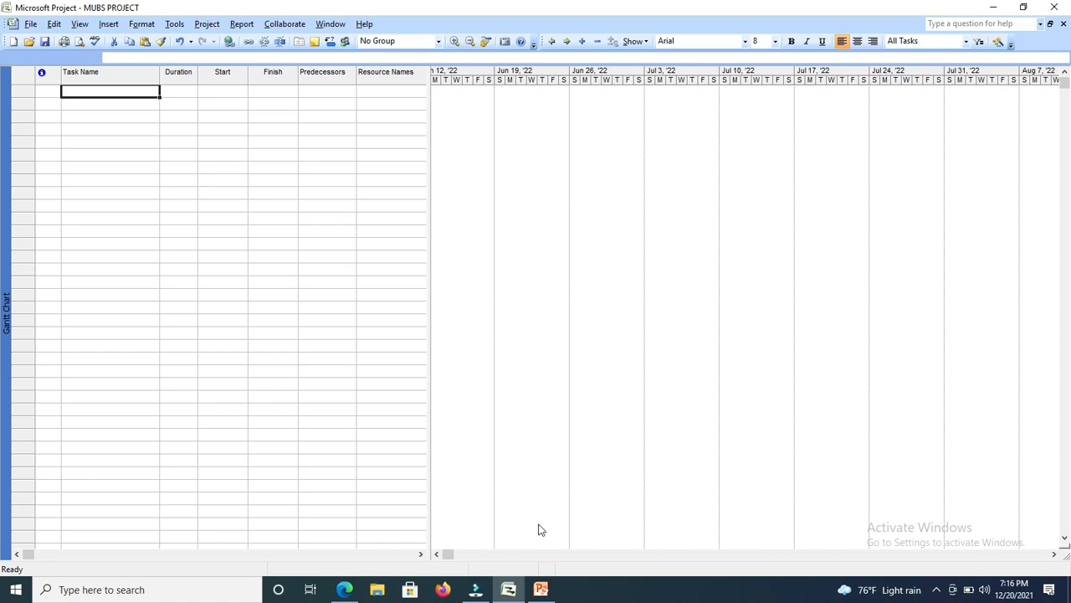
# Switch to the PowerPoint presentation, review the task table on the Example 2 slide in full screen, and return to the project plan.
pyautogui.click(540, 589)
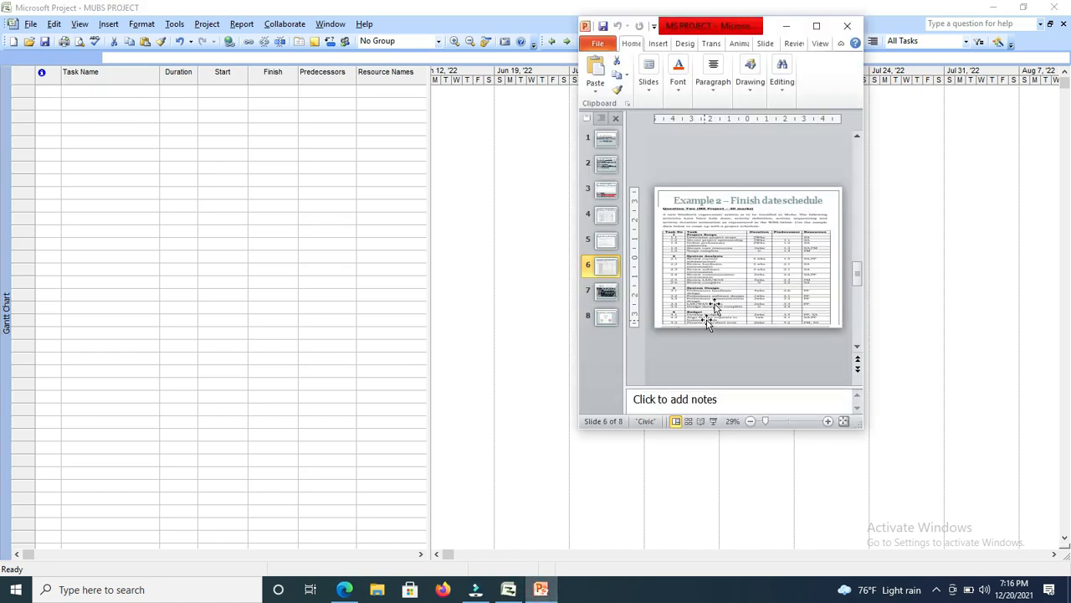
pyautogui.click(816, 26)
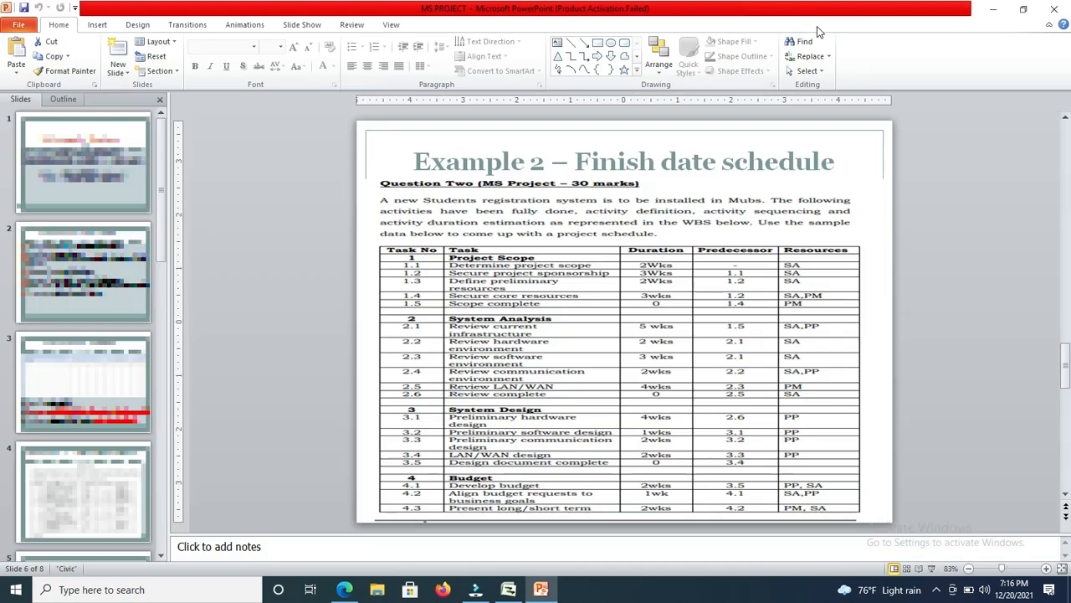
pyautogui.click(932, 568)
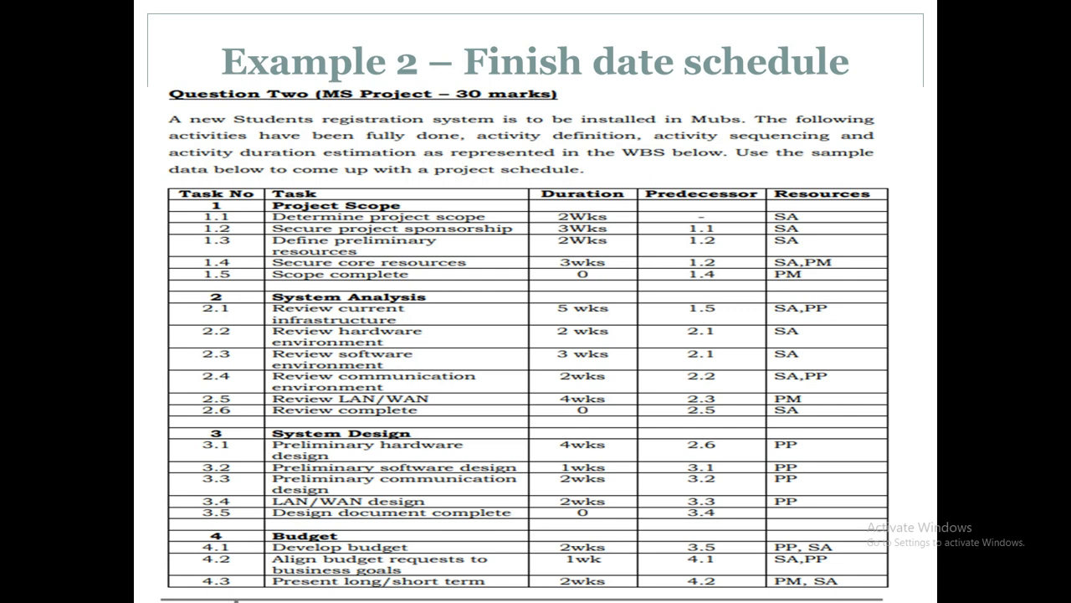
pyautogui.press('Escape')
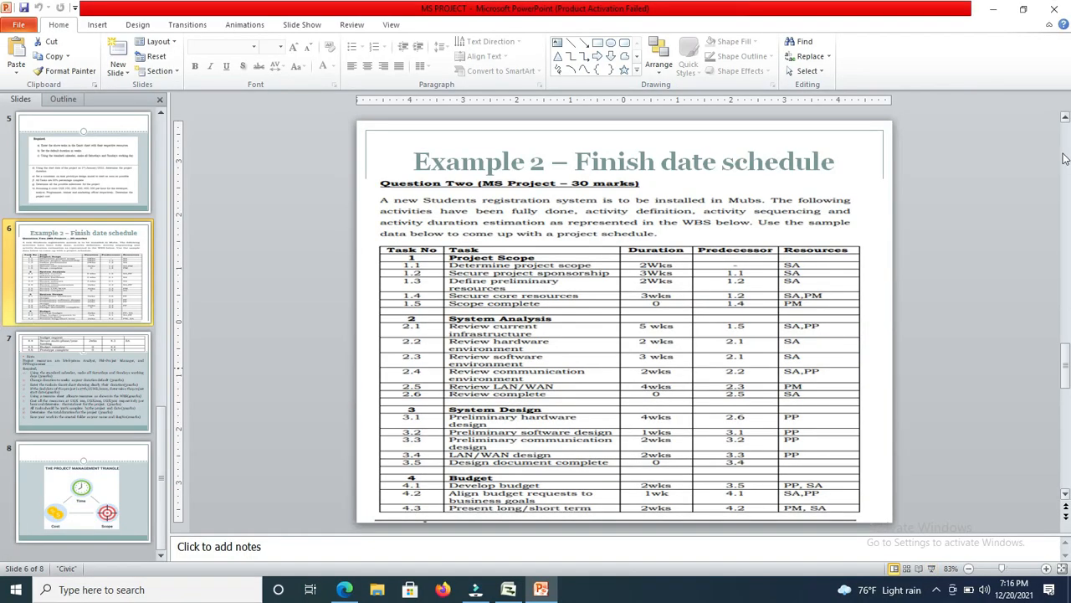
pyautogui.click(993, 10)
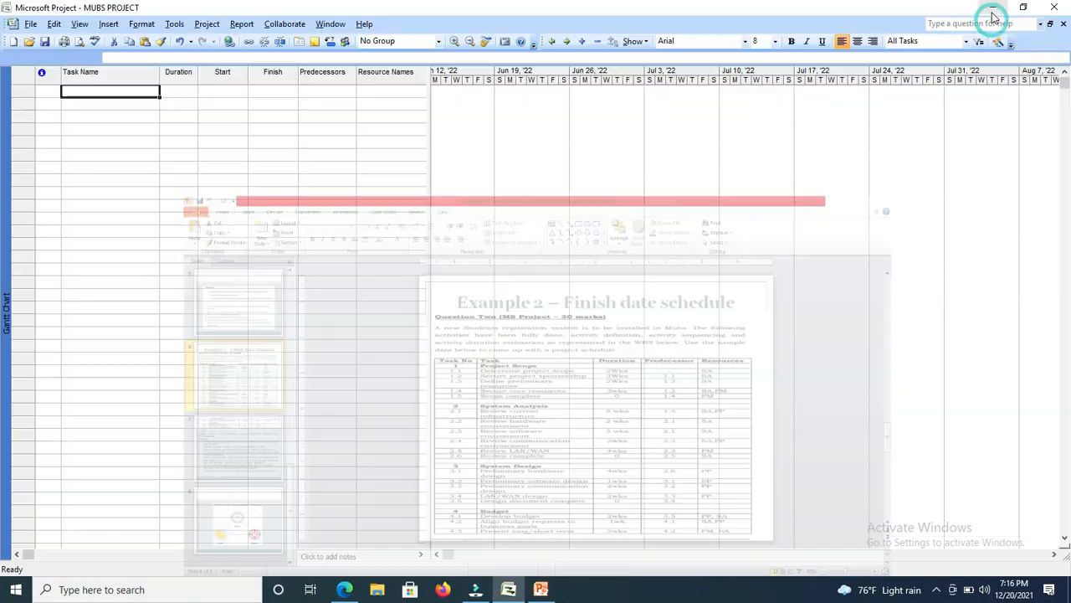
# Enter PROJECT SCOPE as the first task name in the task table.
pyautogui.click(99, 92)
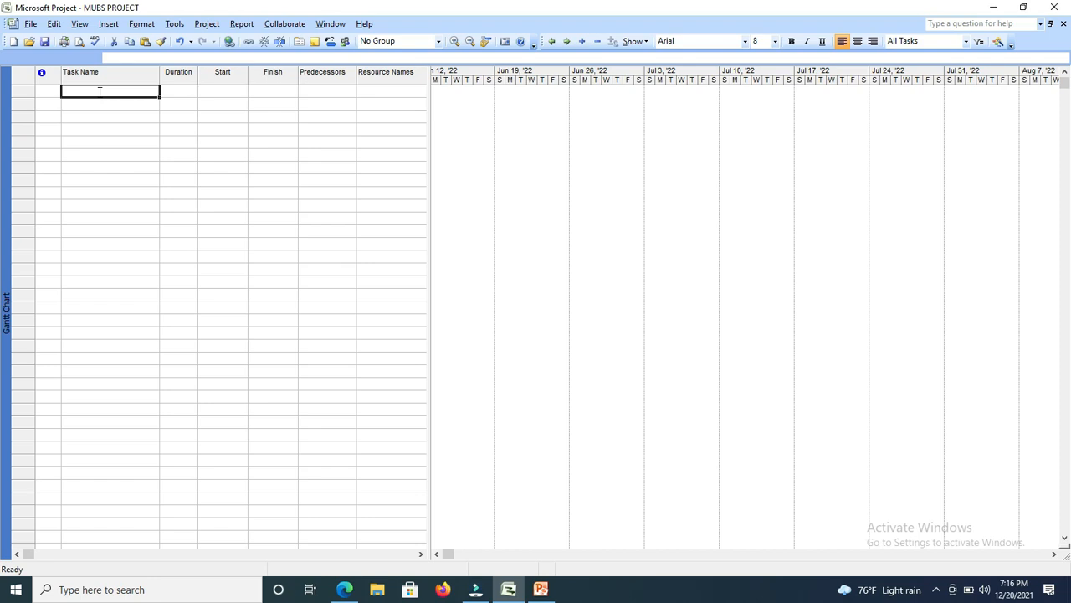
pyautogui.write('PROJECT ')
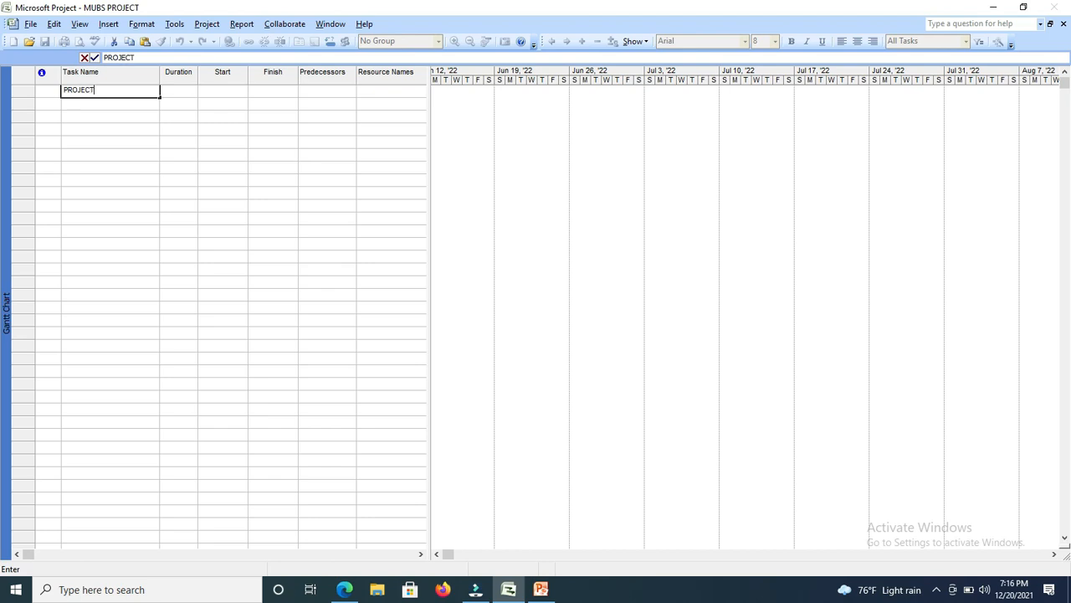
pyautogui.write('SCOPE')
pyautogui.press('Tab')
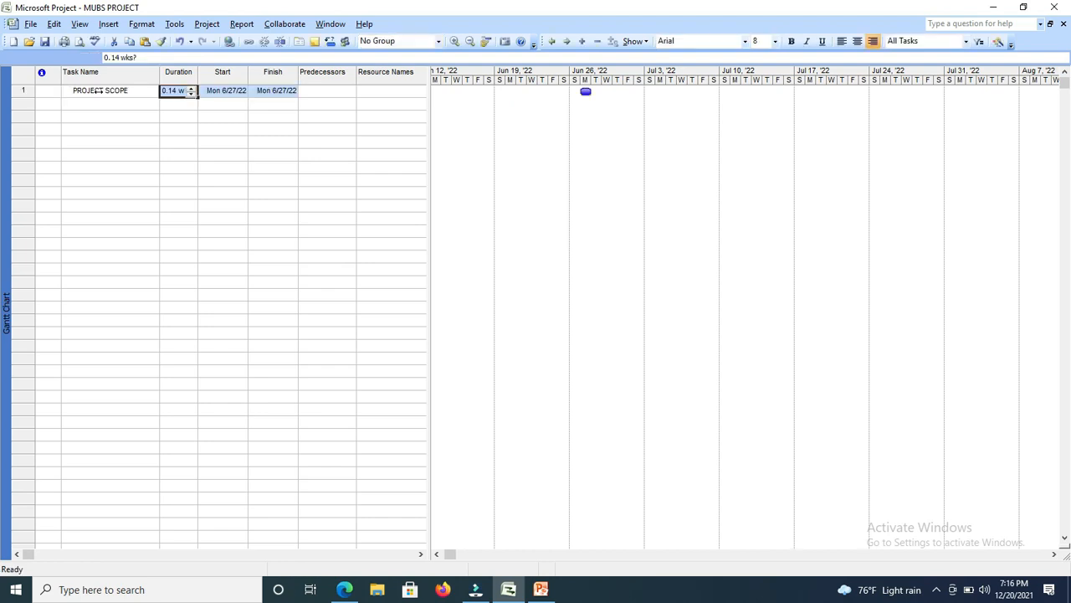
# Set the PROJECT SCOPE task's duration to 0 wks and make its name bold.
pyautogui.click(191, 95)
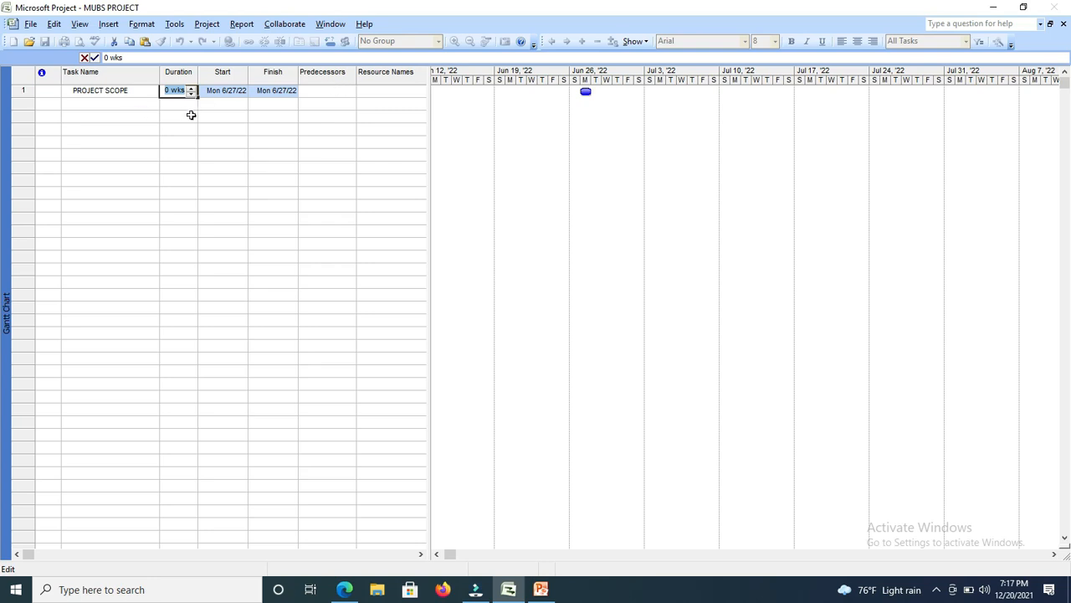
pyautogui.click(115, 105)
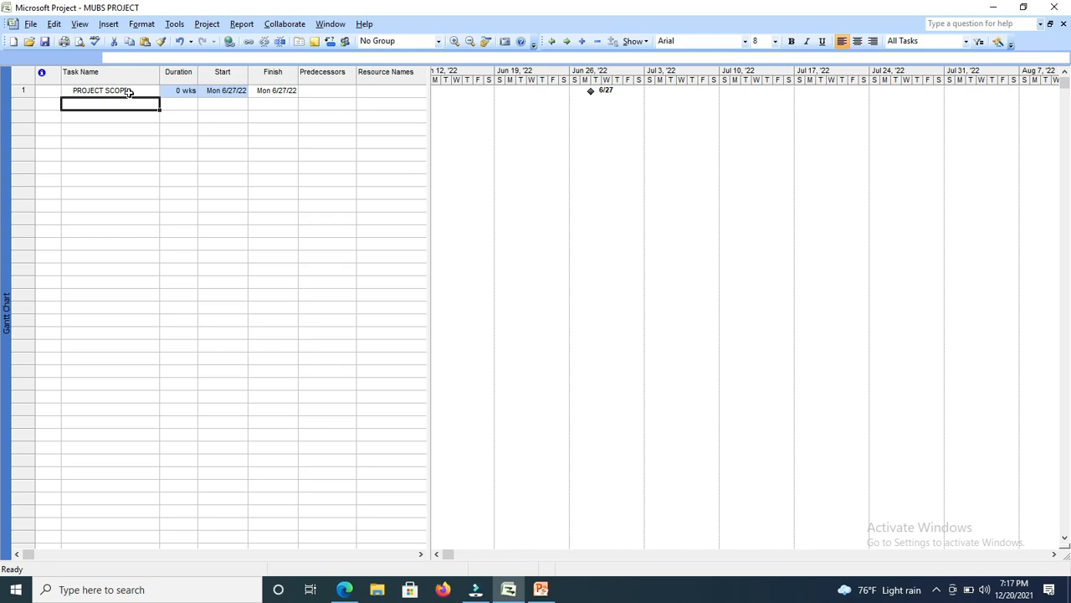
pyautogui.click(132, 130)
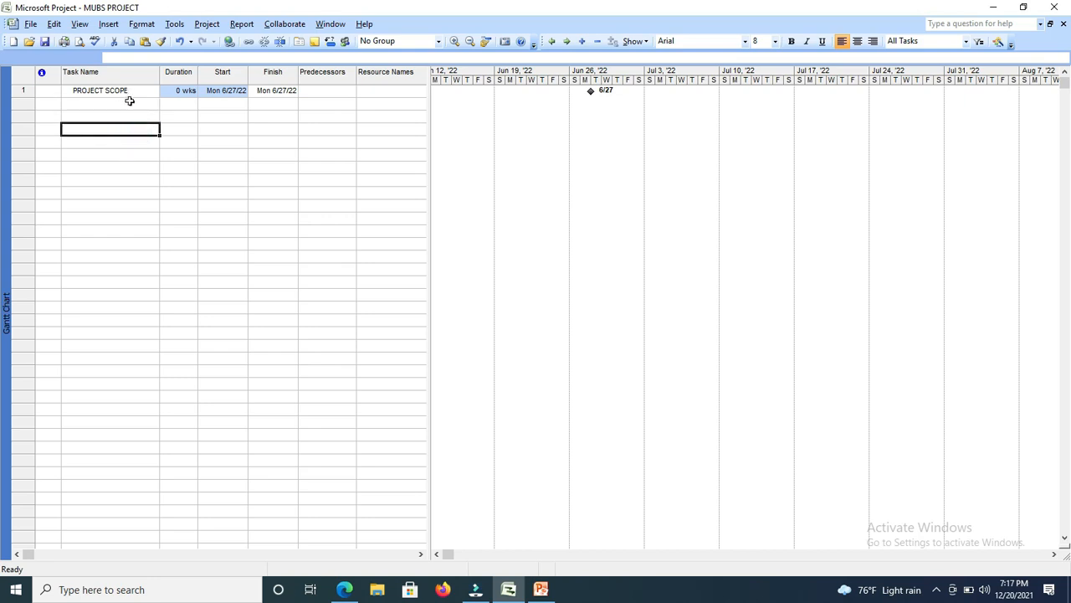
pyautogui.click(128, 88)
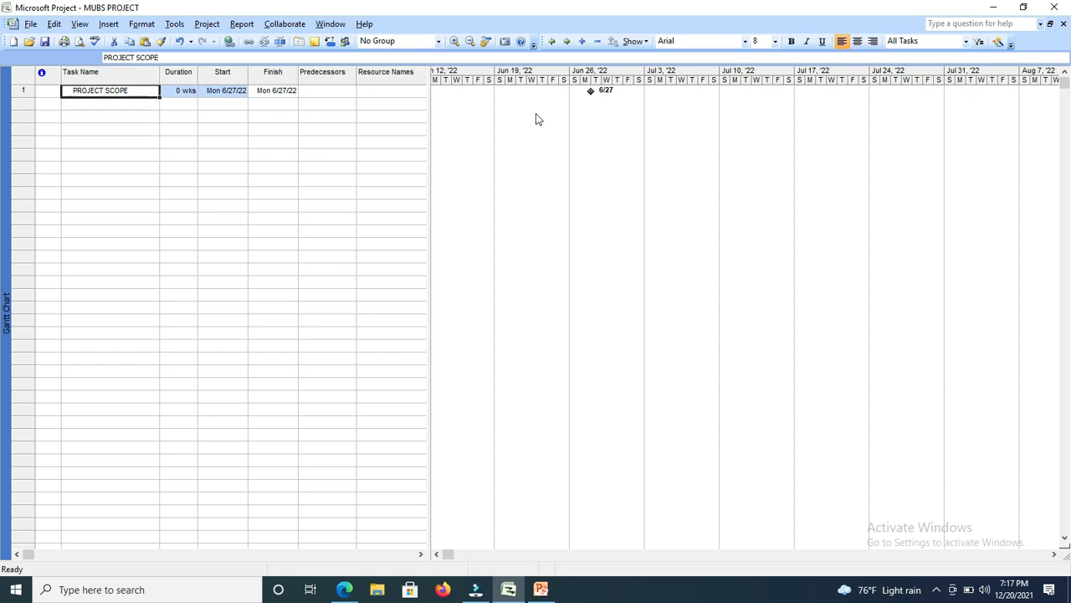
pyautogui.click(792, 42)
# Add the task DETERMINE PROJECT SCOPE below PROJECT SCOPE with a duration of 2 wks.
pyautogui.click(111, 104)
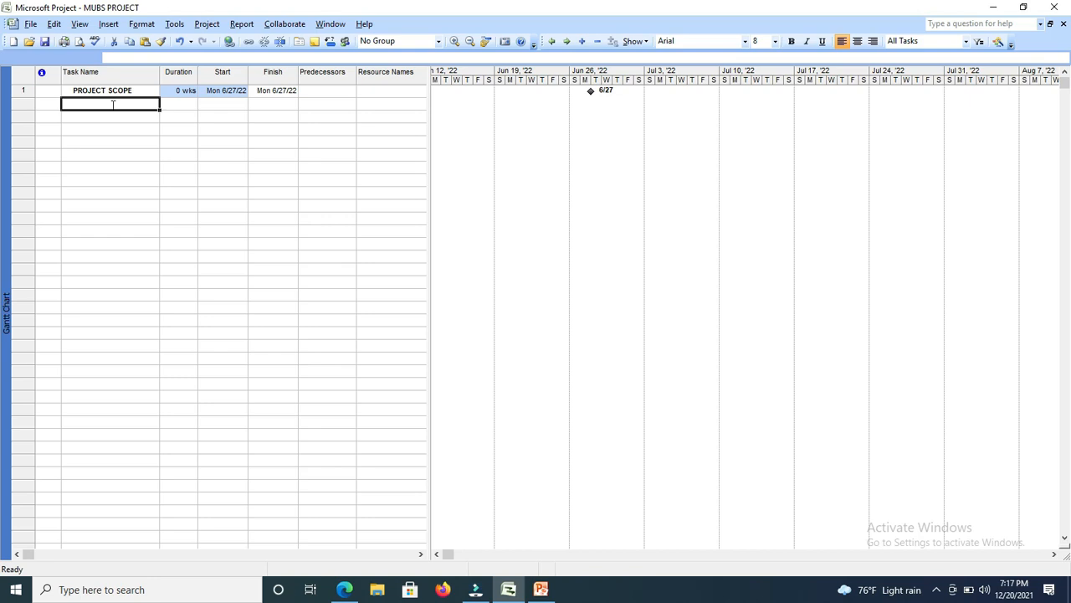
pyautogui.write('D')
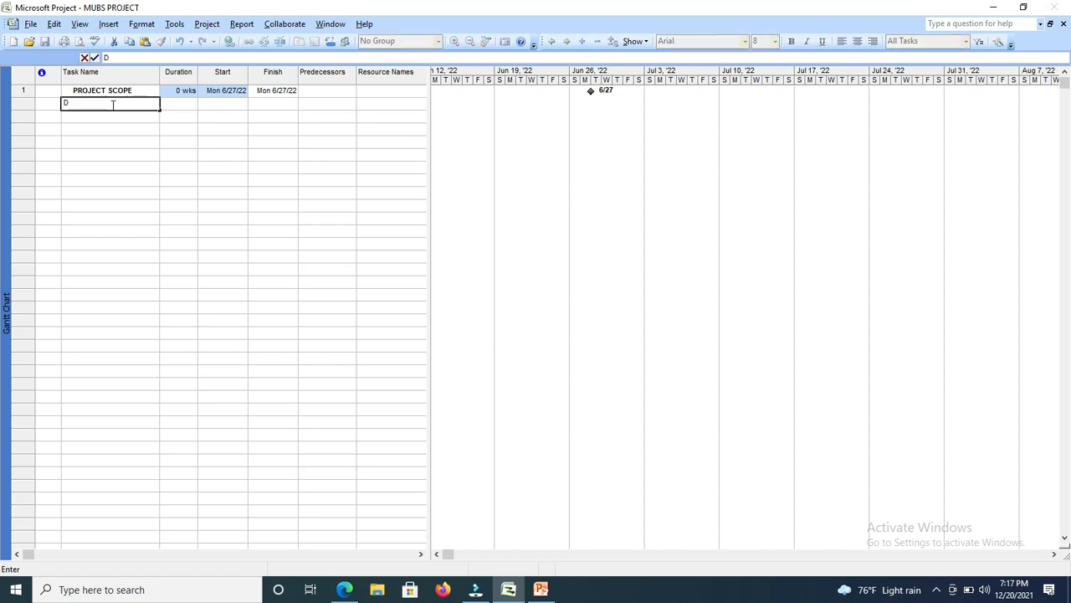
pyautogui.write('ETERMINE PROJECT SCOPE')
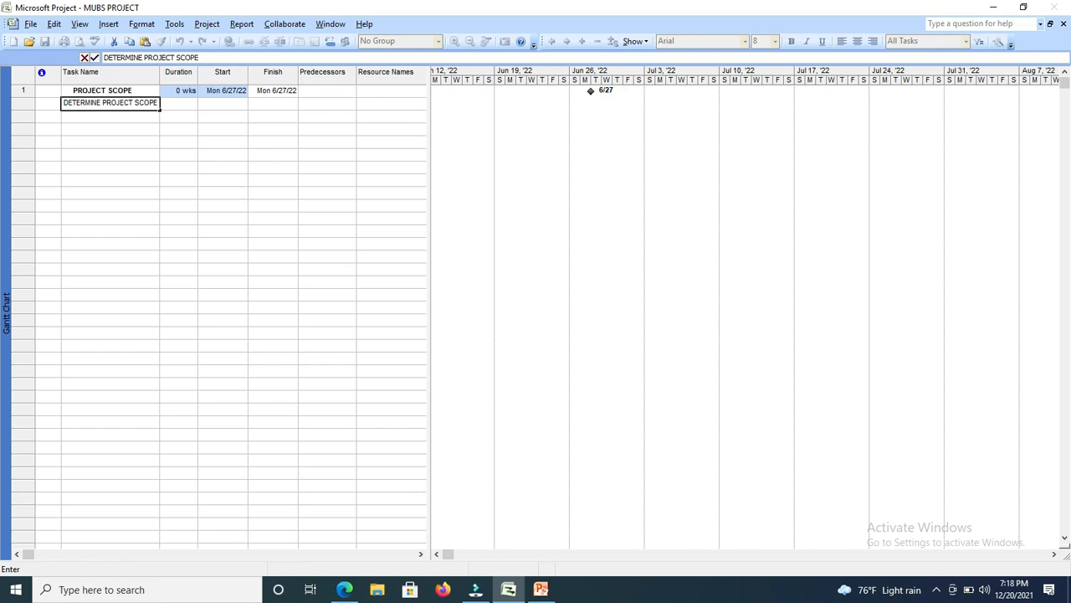
pyautogui.press('Tab')
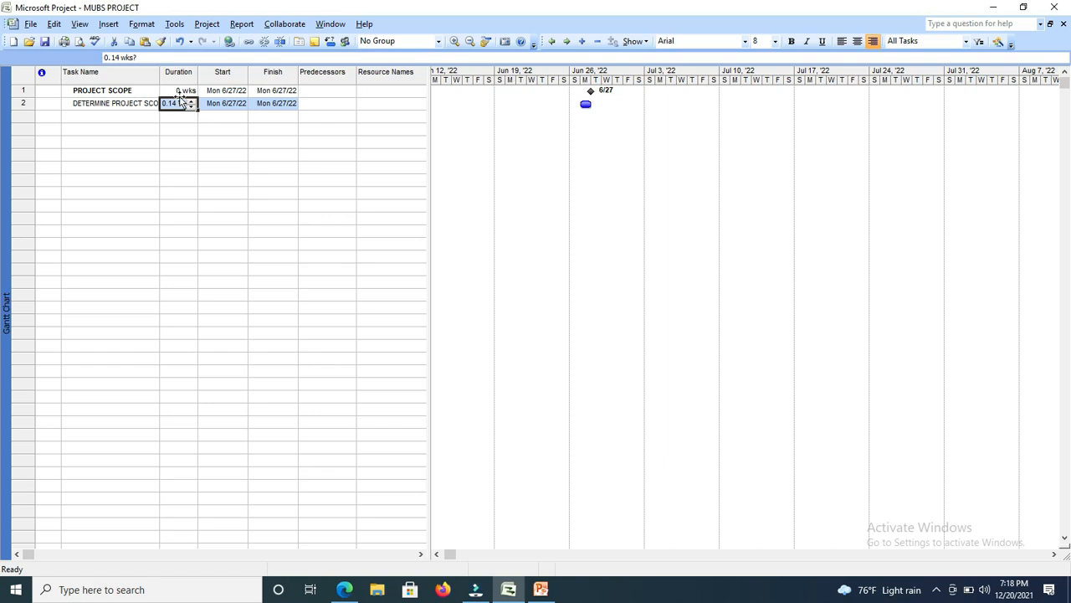
pyautogui.click(192, 101)
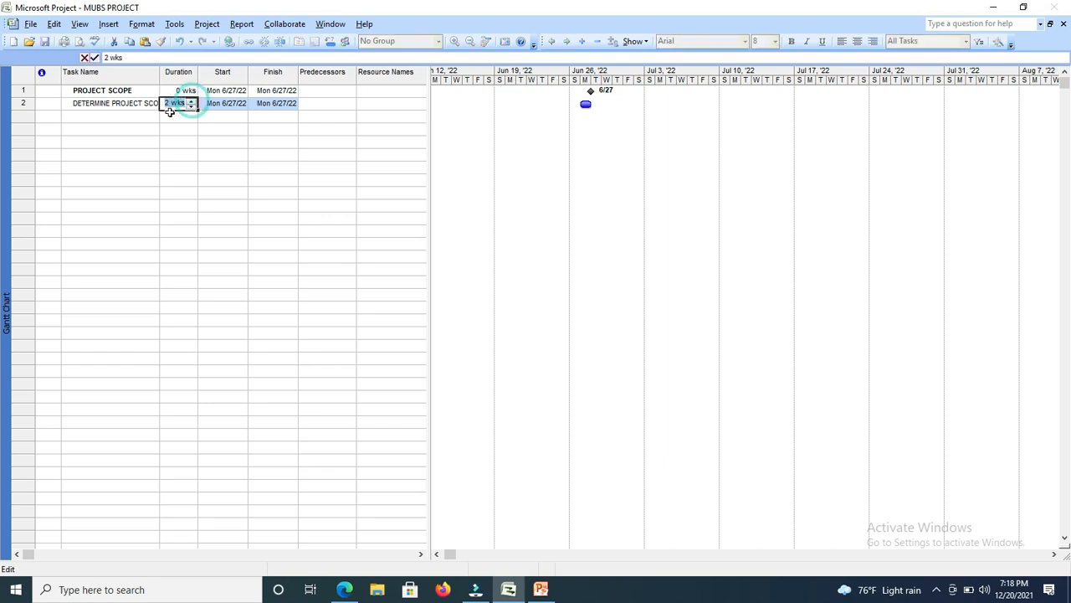
# Add SECURE PROJECT SPONSORSHIP as the third task name in the table.
pyautogui.click(85, 118)
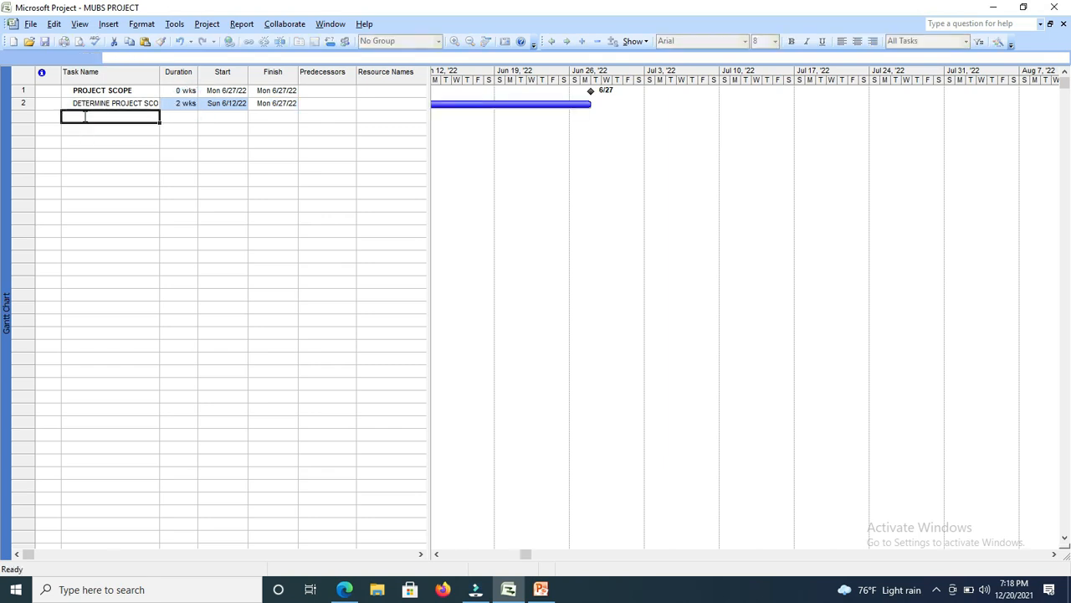
pyautogui.write('SE')
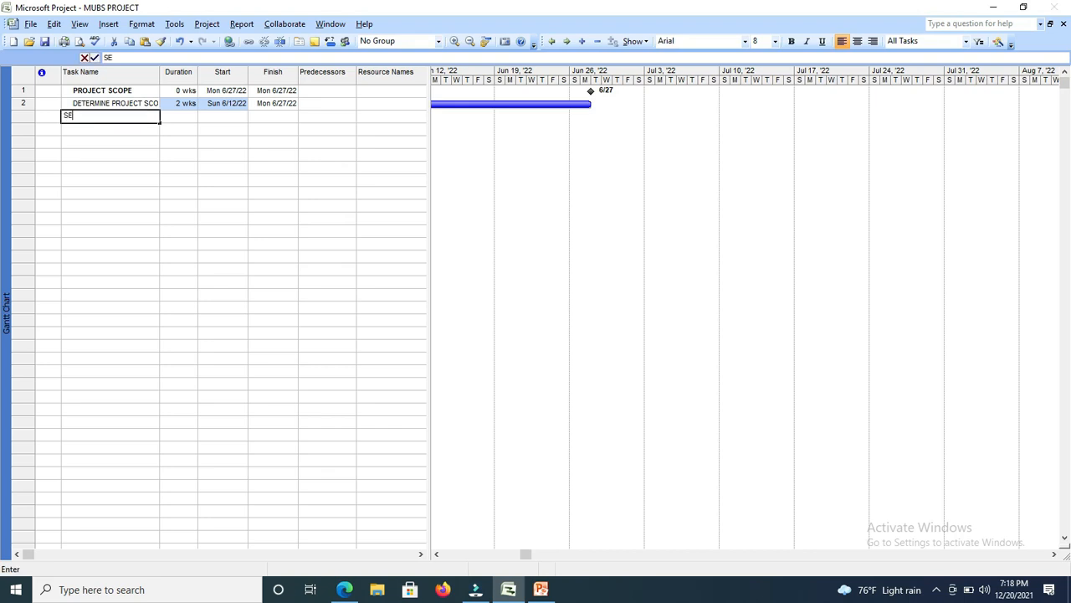
pyautogui.write('CURE PROJECC')
pyautogui.press('BackSpace')
pyautogui.write('T ')
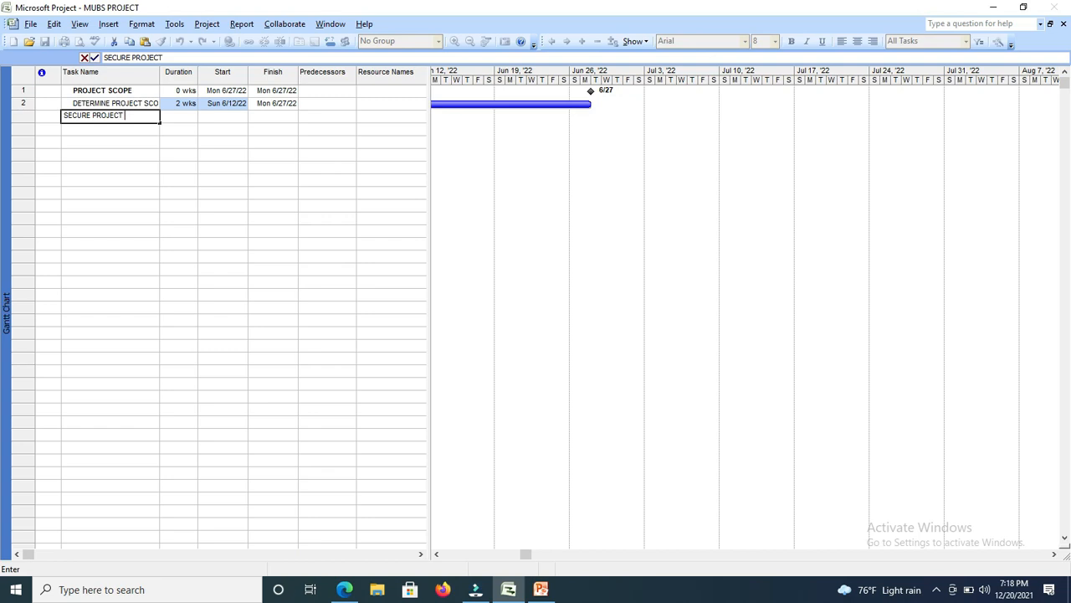
pyautogui.write('SPONSORSHIP')
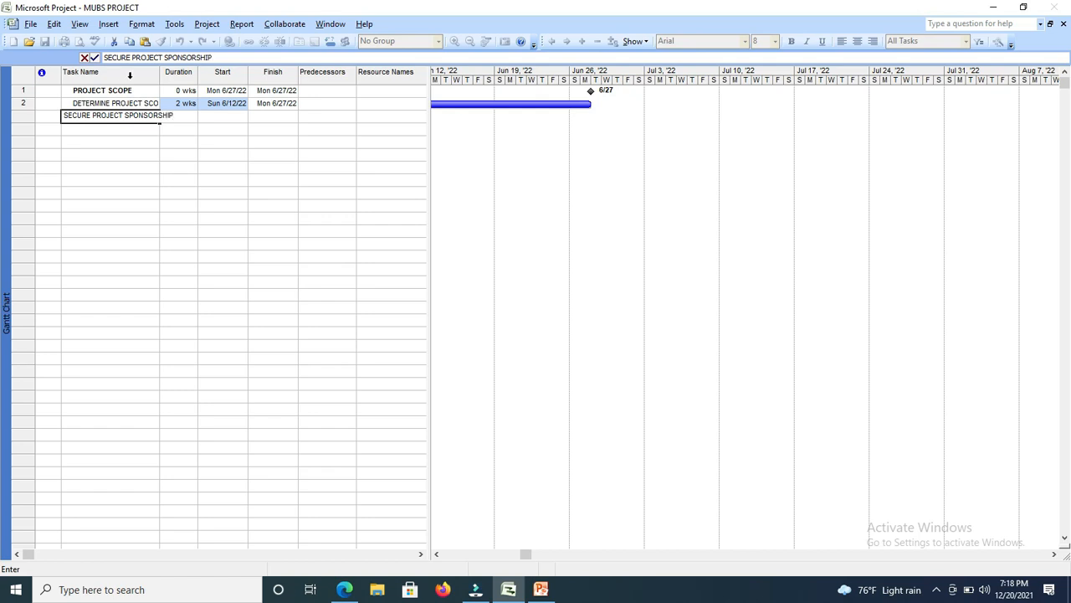
pyautogui.click(142, 130)
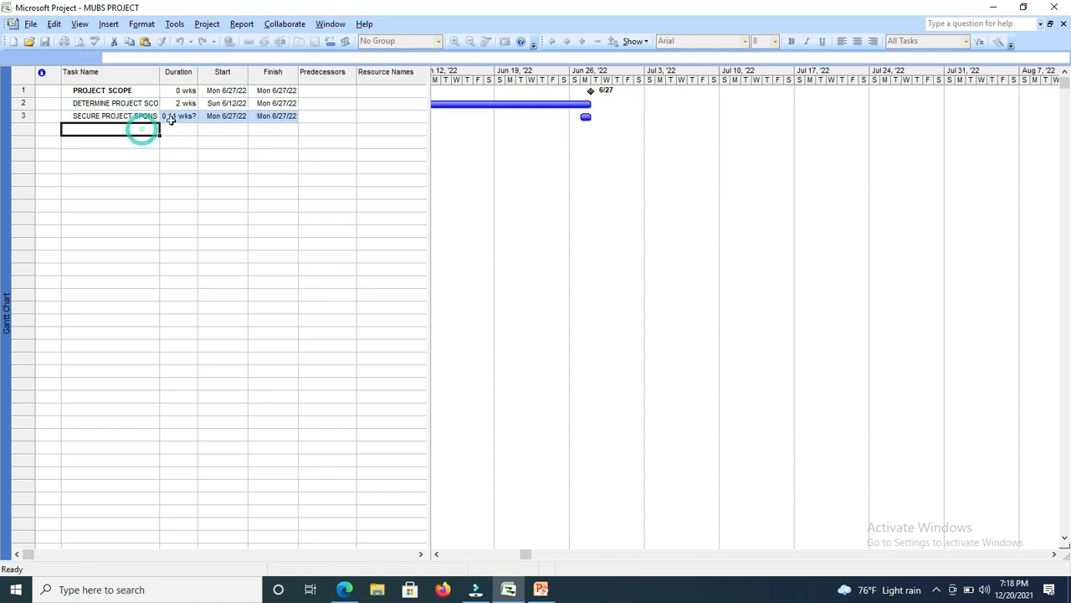
# Set the SECURE PROJECT SPONSORSHIP task's duration to 3 wks and bring its complete Gantt bar into view.
pyautogui.click(186, 115)
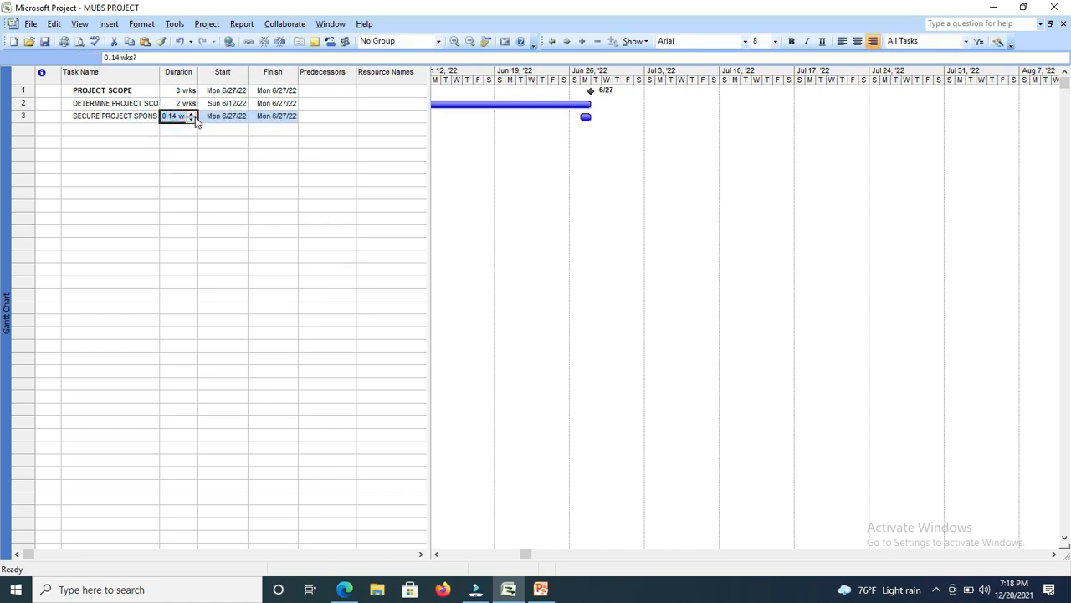
pyautogui.click(192, 114)
pyautogui.click(192, 113)
pyautogui.click(191, 114)
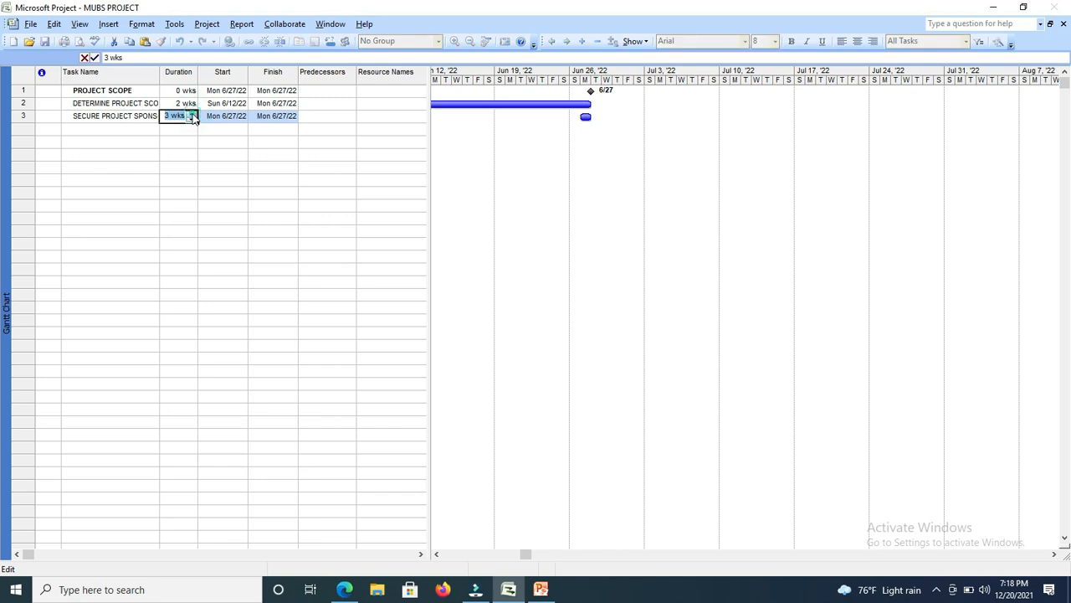
pyautogui.click(173, 128)
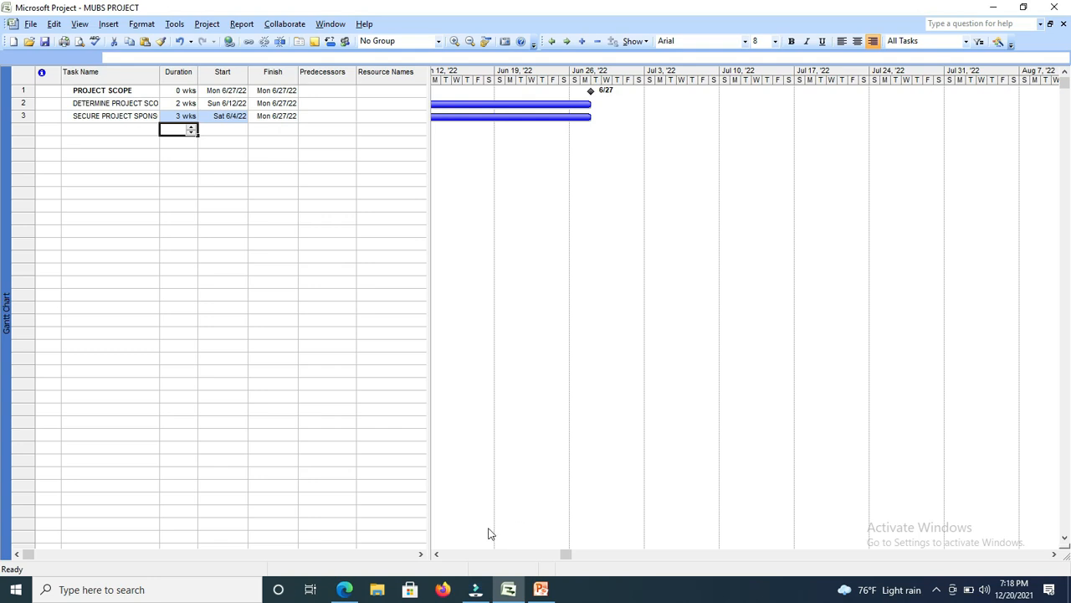
pyautogui.moveTo(437, 554); pyautogui.dragTo(436, 554)
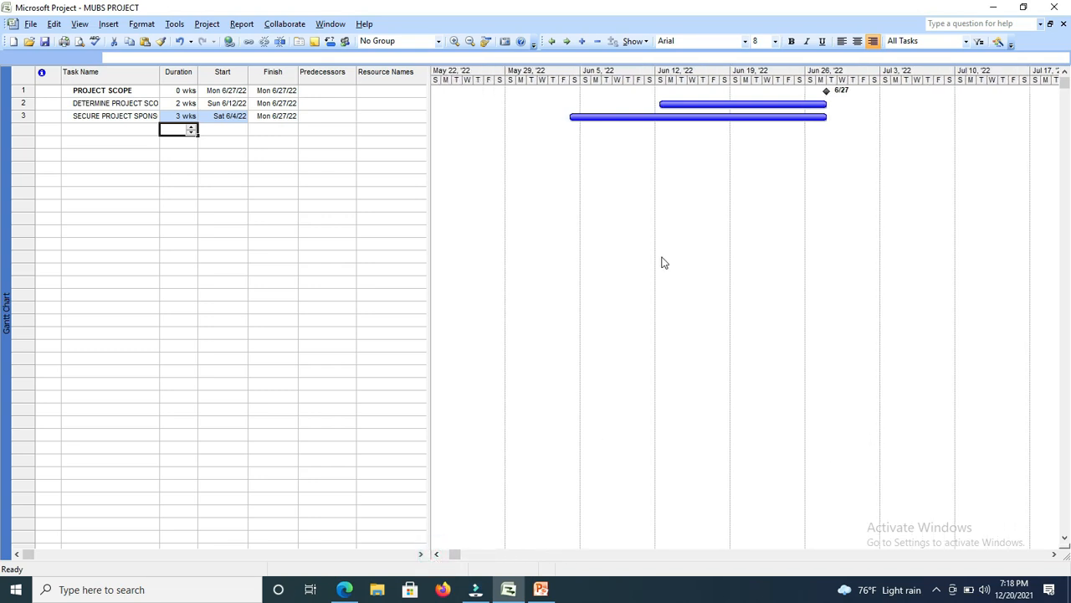
# Add DEFINE PRELIMINARY RESOURCES as the fourth task name, below SECURE PROJECT SPONSORSHIP.
pyautogui.moveTo(437, 554); pyautogui.dragTo(437, 557)
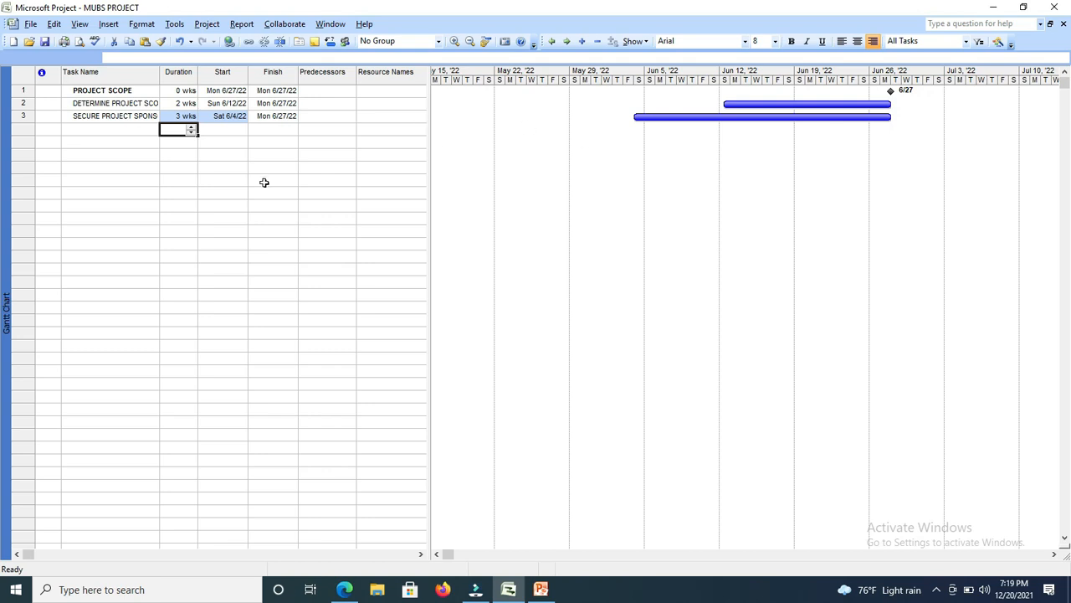
pyautogui.click(117, 128)
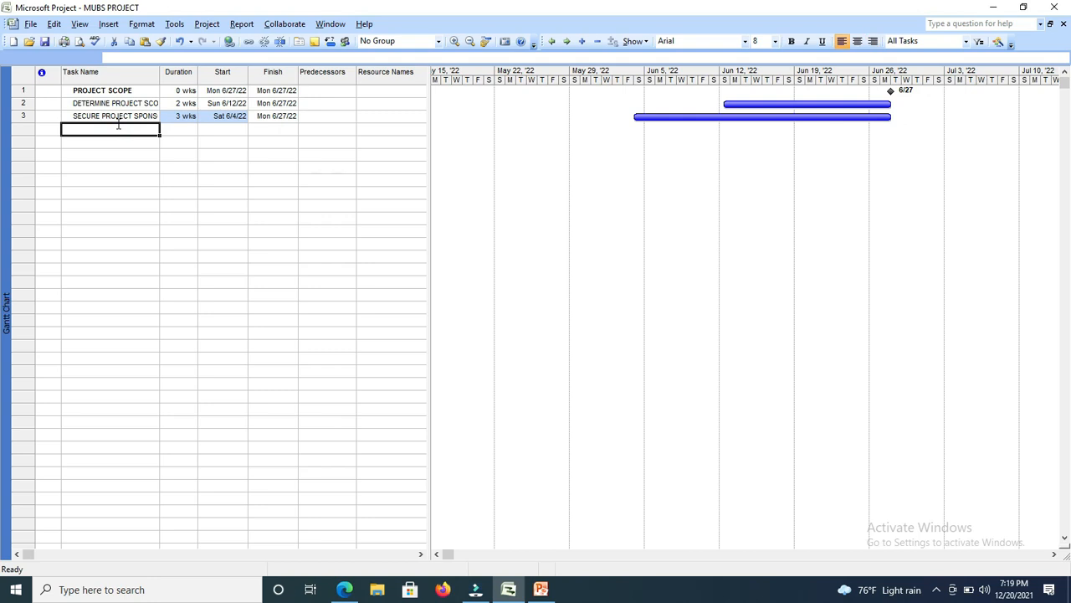
pyautogui.write('DEFINE')
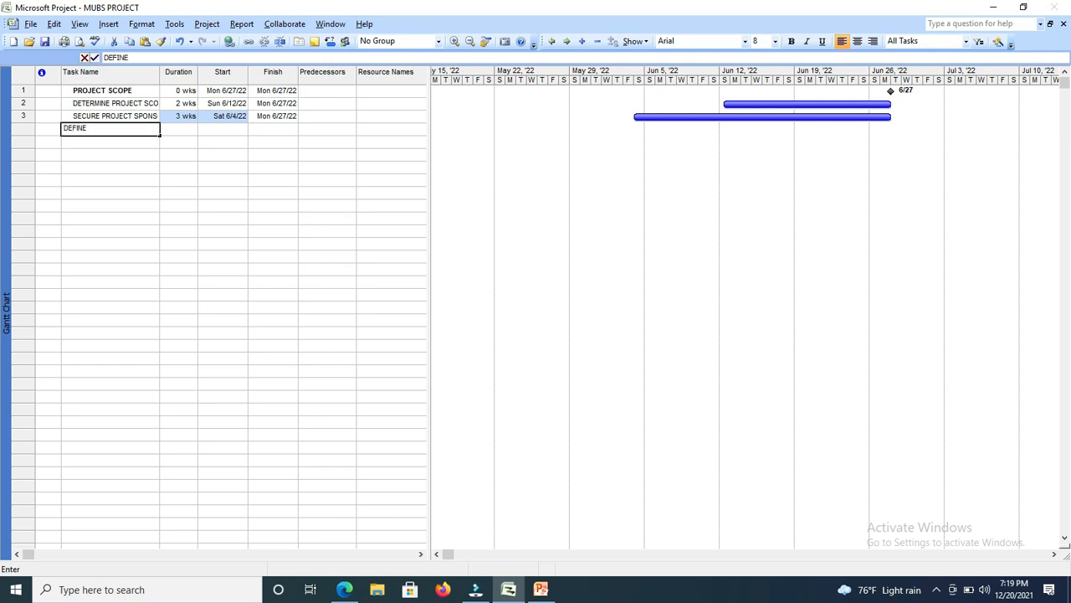
pyautogui.write(' PR')
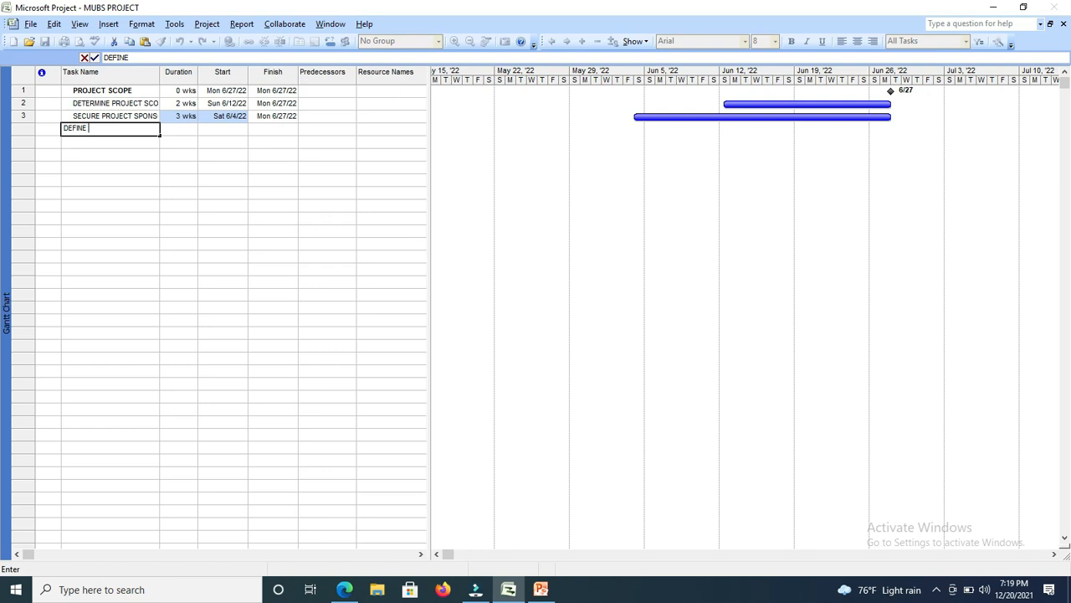
pyautogui.write('ELIMIINARY RES')
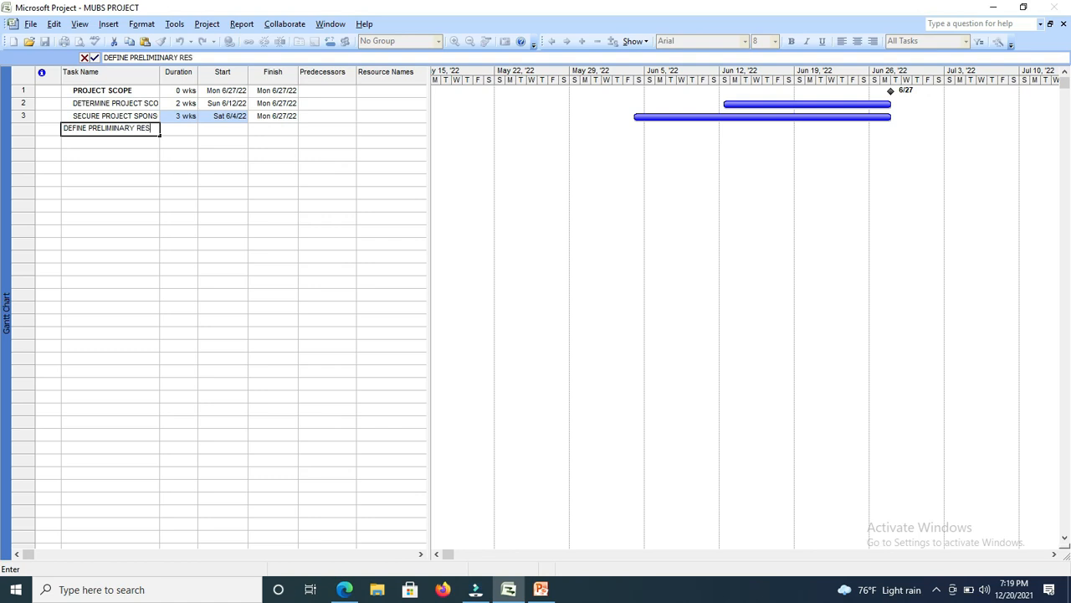
pyautogui.write('ORCES')
pyautogui.write('U')
# Set the duration of the DEFINE PRELIMINARY RESOURCES task to 2 wks.
pyautogui.click(209, 129)
pyautogui.click(183, 129)
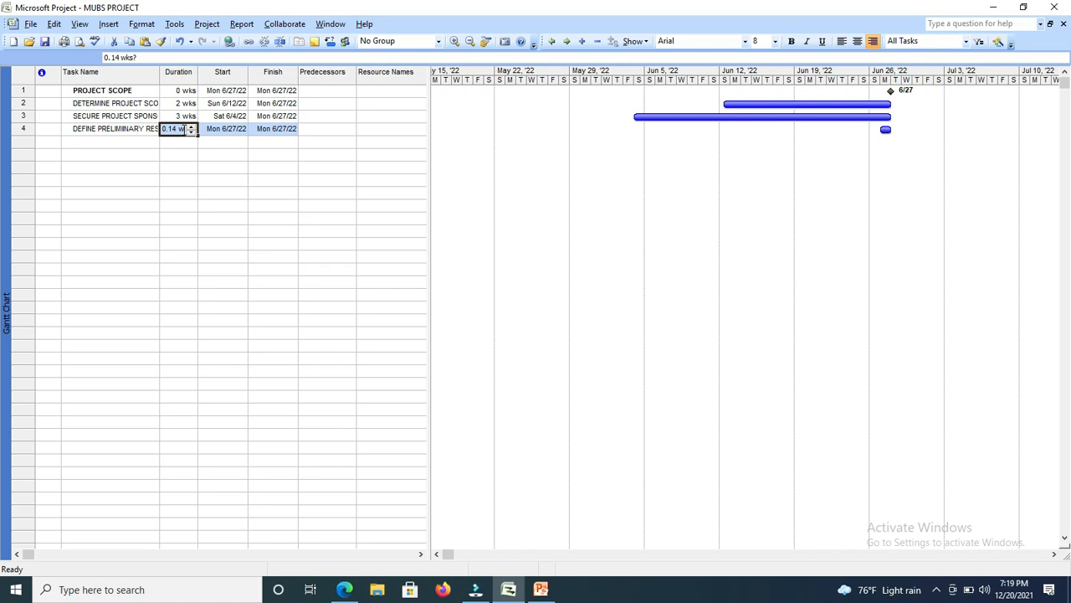
pyautogui.write('2')
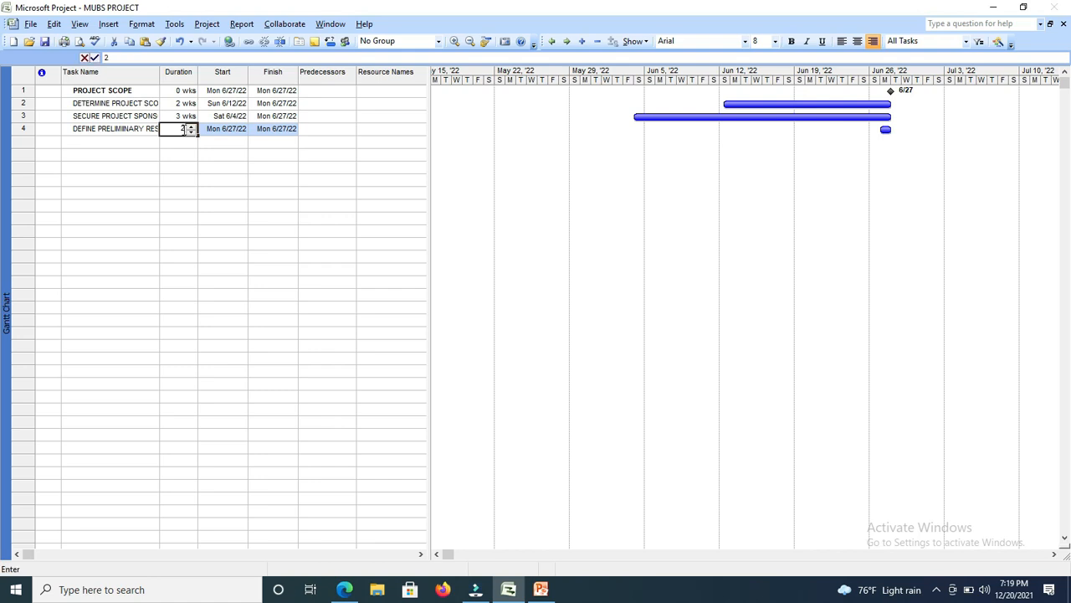
# Add the task SECURE CORE RESOURCES in the fifth row with a duration of 3 wks.
pyautogui.click(136, 147)
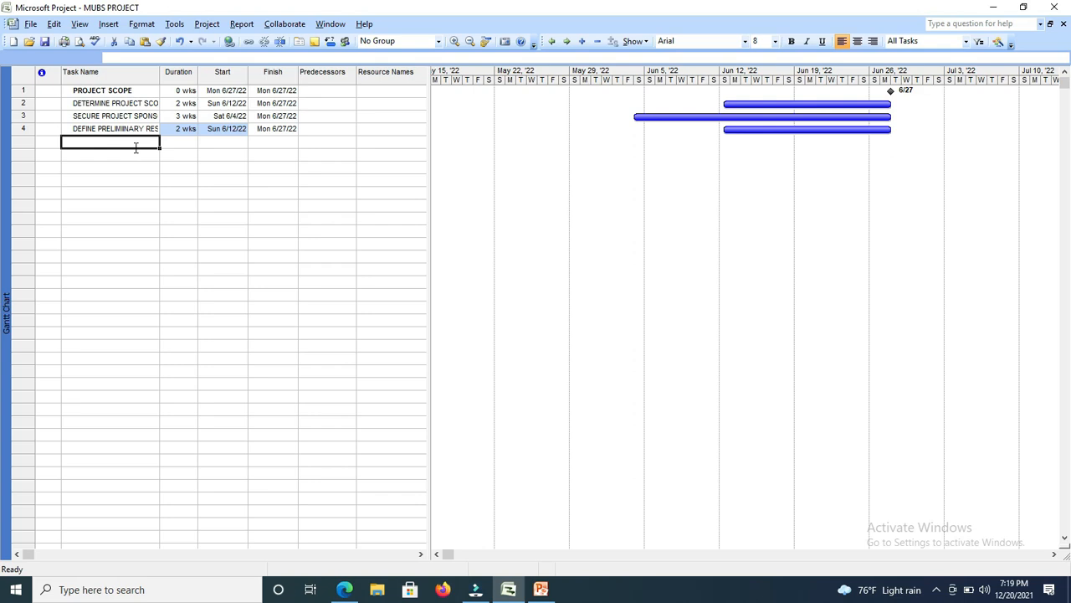
pyautogui.write('SECURE')
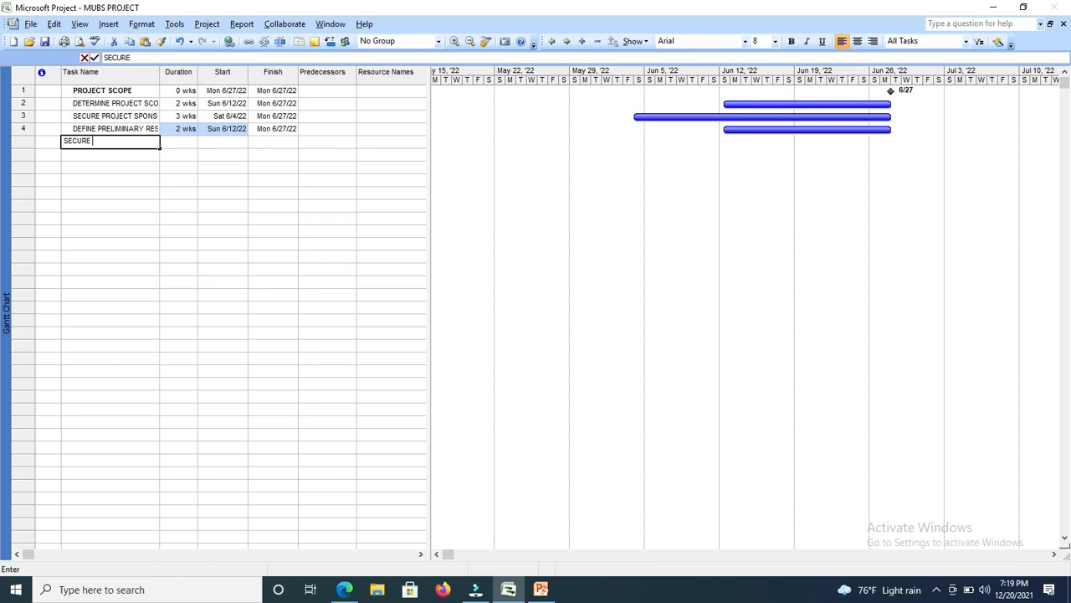
pyautogui.write(' CORE RES')
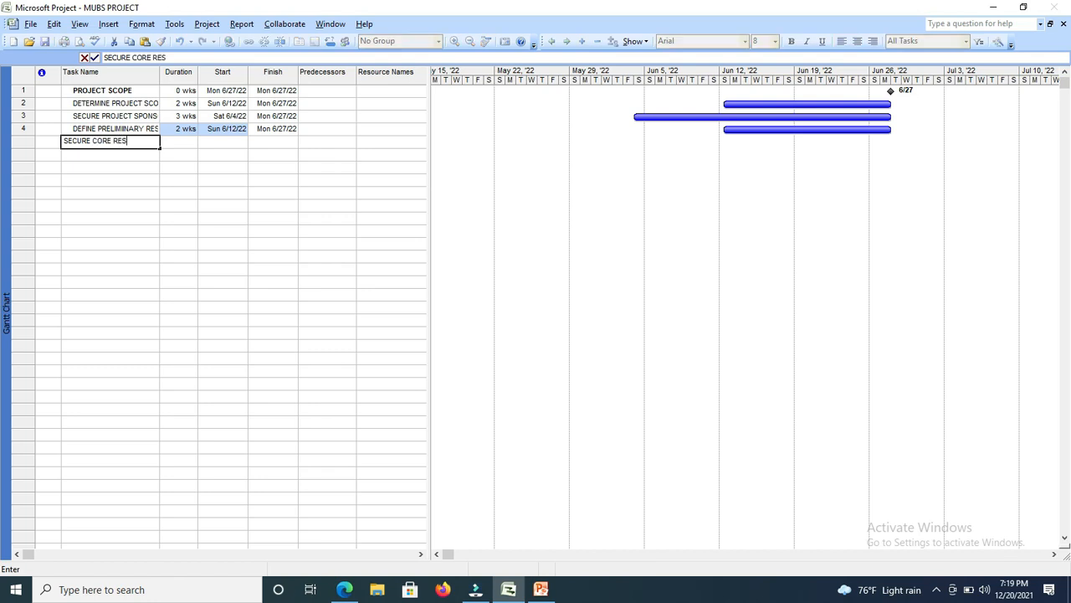
pyautogui.write('OURCES')
pyautogui.press('Tab')
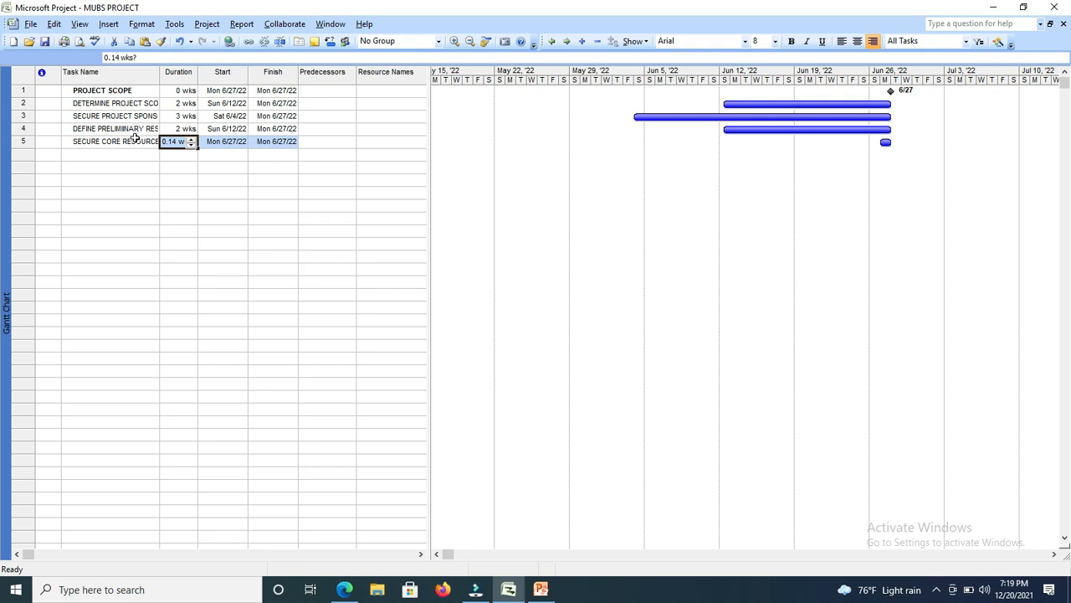
pyautogui.write('3')
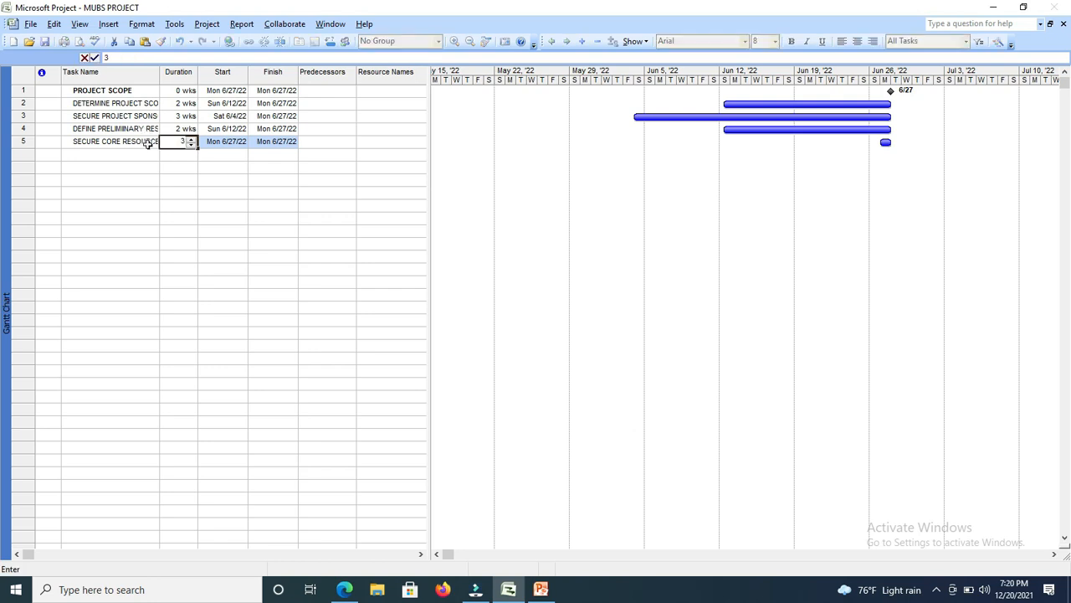
# Add the task SCOPE COMPLETE in the sixth row with a duration of 0 wks.
pyautogui.click(128, 156)
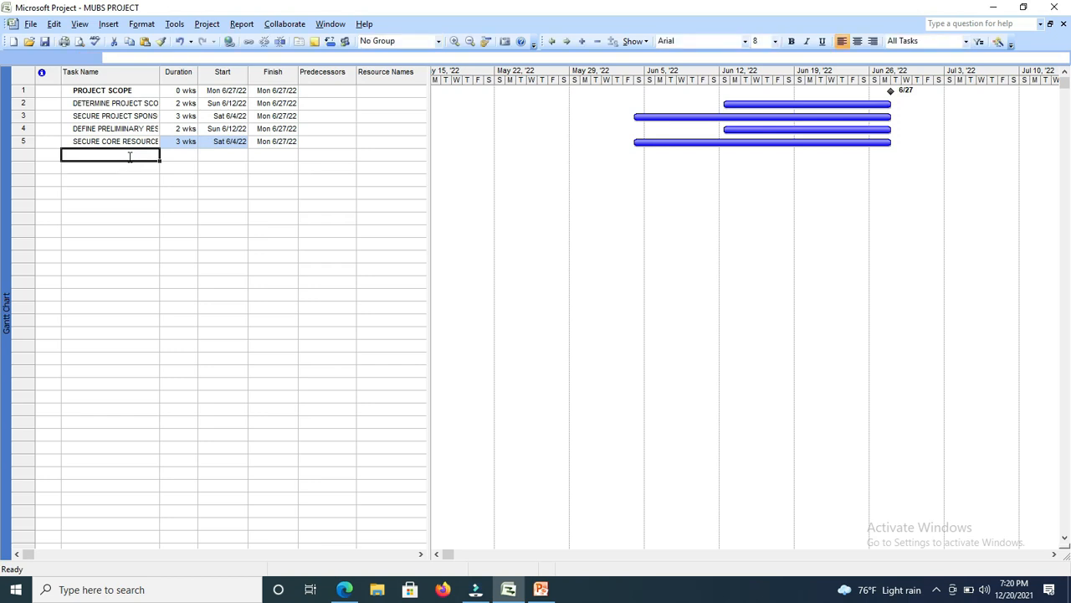
pyautogui.write('SC')
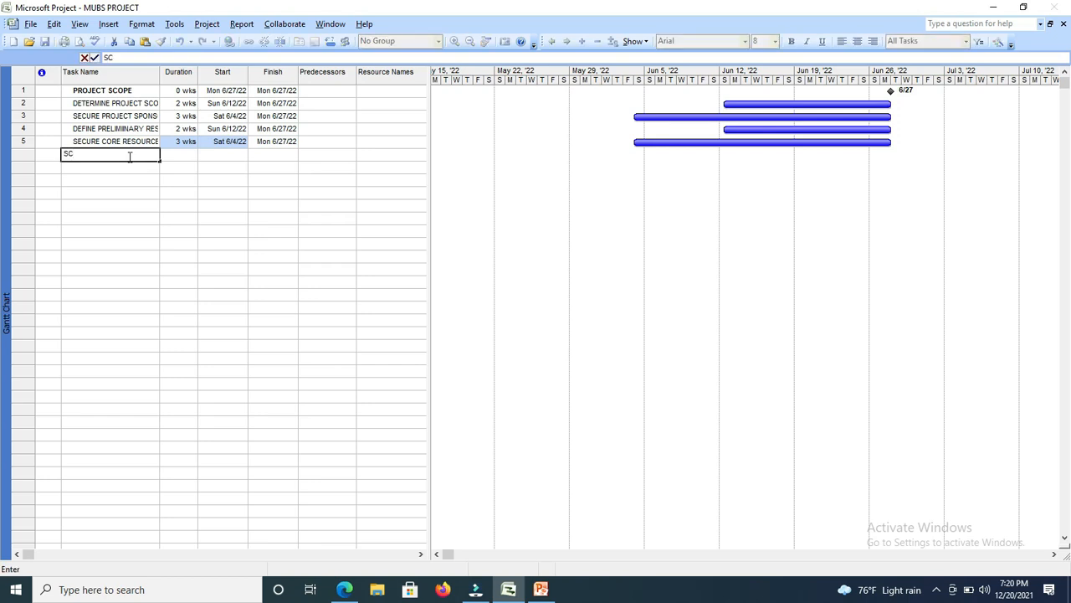
pyautogui.write('OPE COMPLETE')
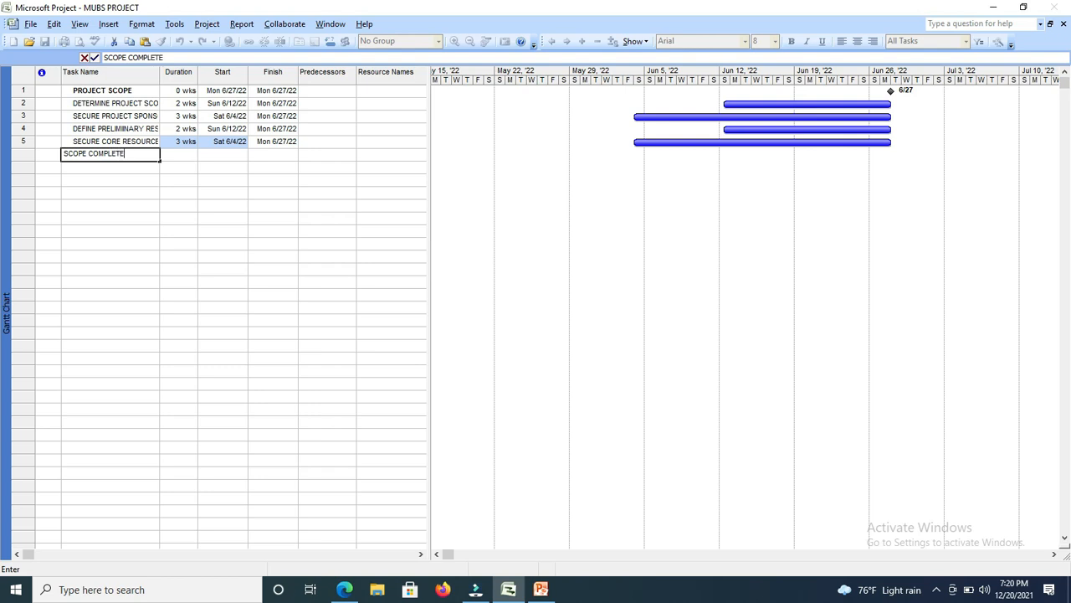
pyautogui.click(188, 156)
pyautogui.click(192, 157)
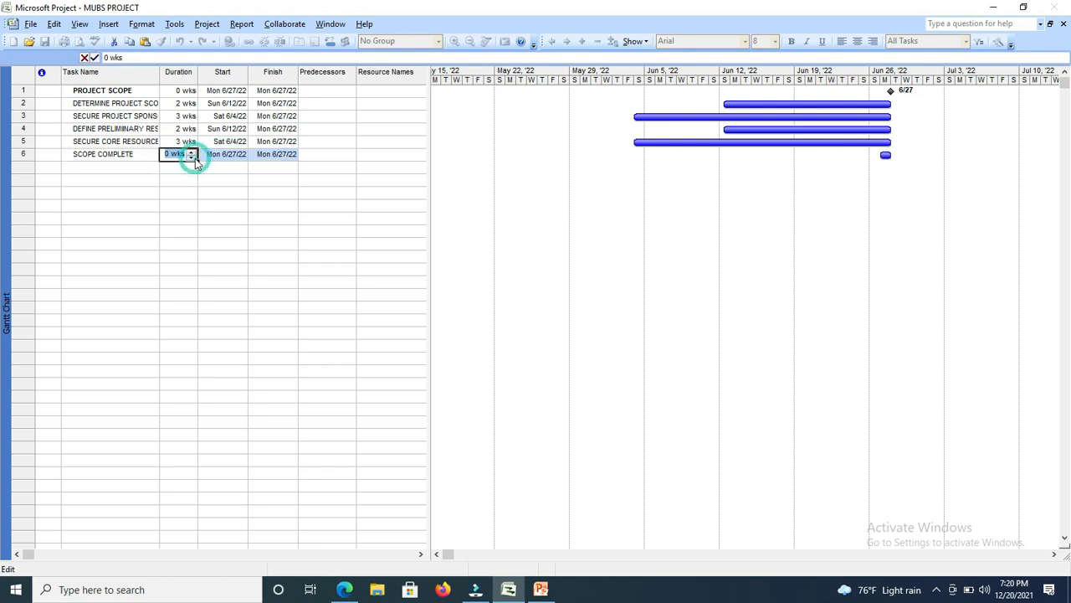
pyautogui.click(115, 156)
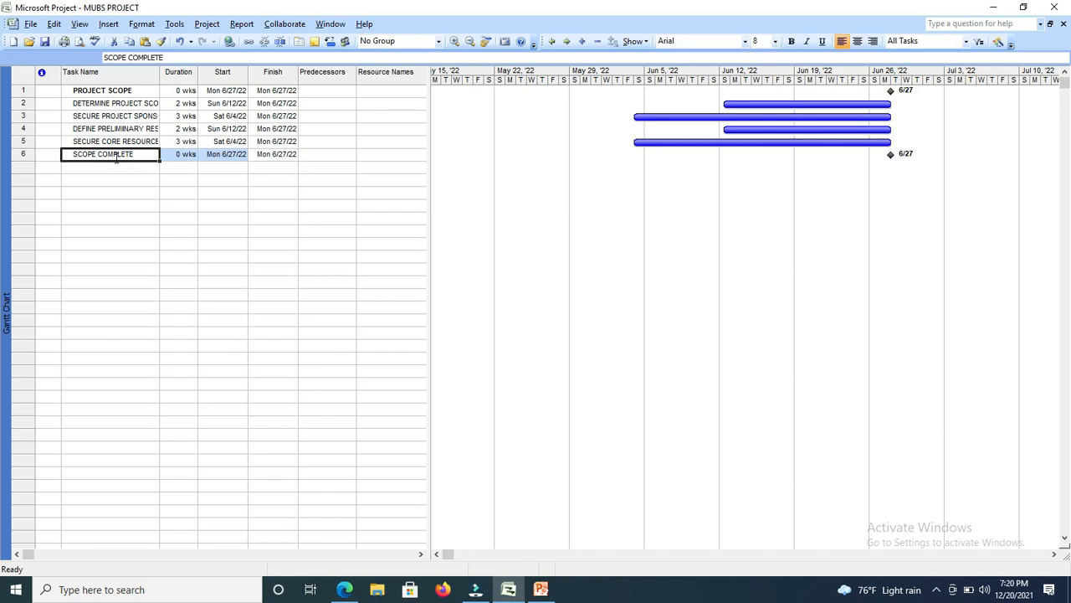
# Switch to PowerPoint and consult the task table on the Example 2 – Finish date schedule slide.
pyautogui.click(540, 590)
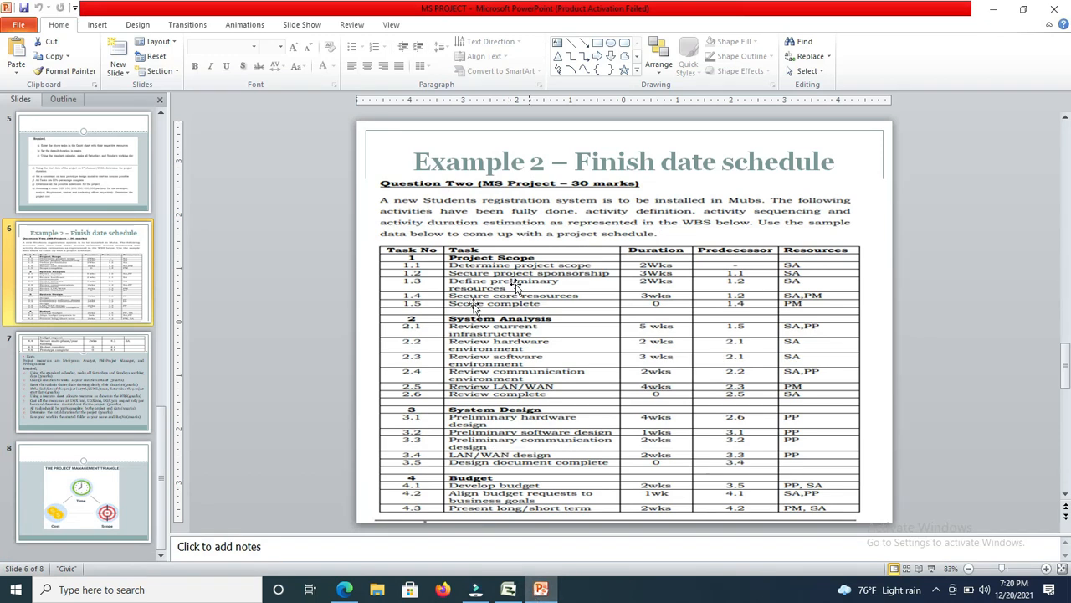
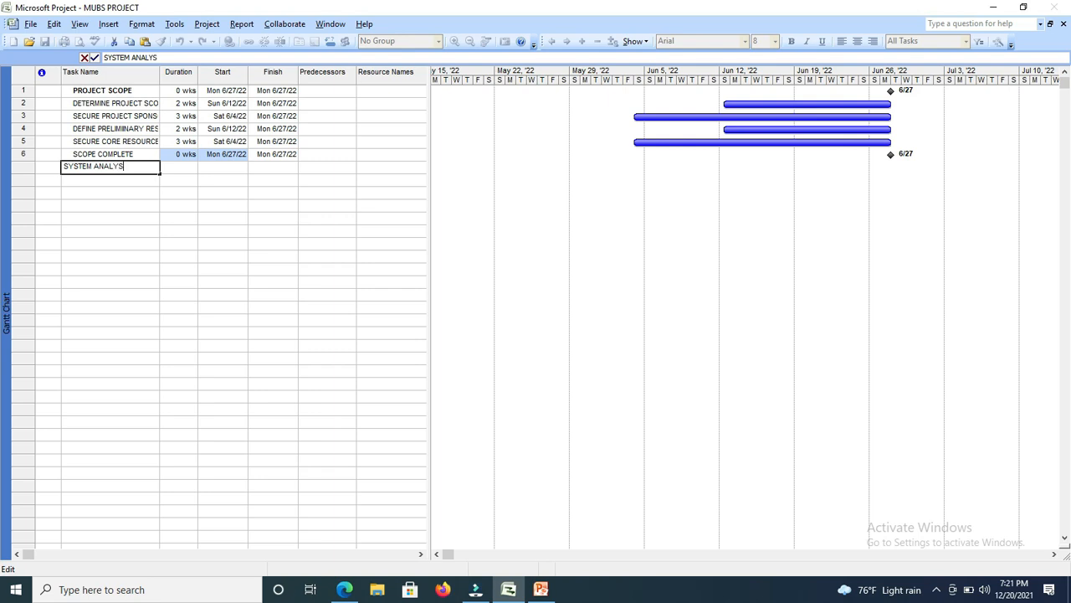
# Enter SYSTEM ANALYSIS as the seventh task with a duration of 0 wks and make its name bold.
pyautogui.press('Tab')
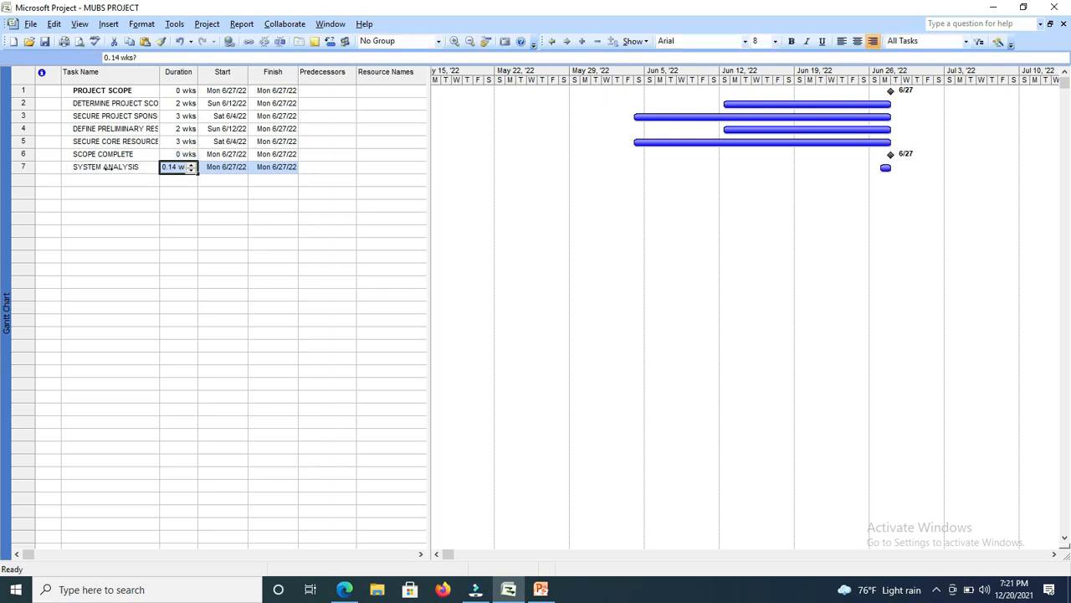
pyautogui.write('0')
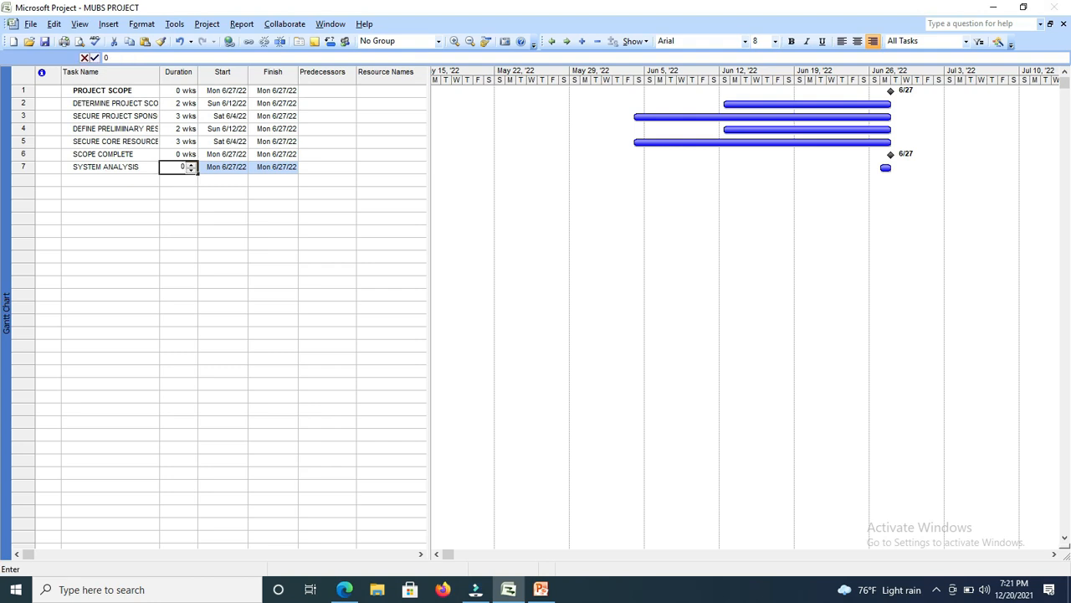
pyautogui.press('Tab')
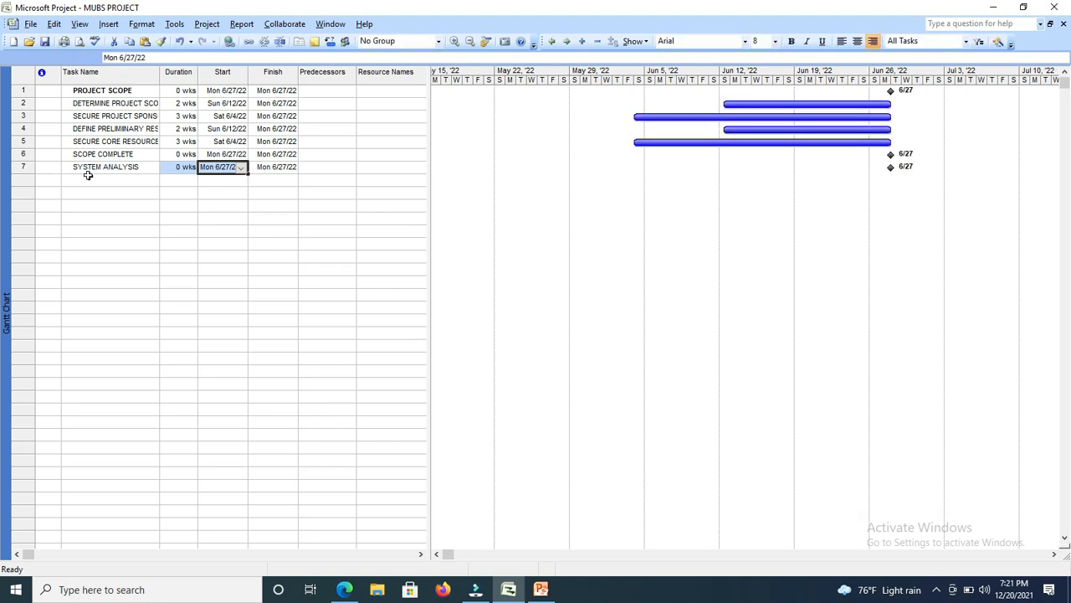
pyautogui.click(90, 178)
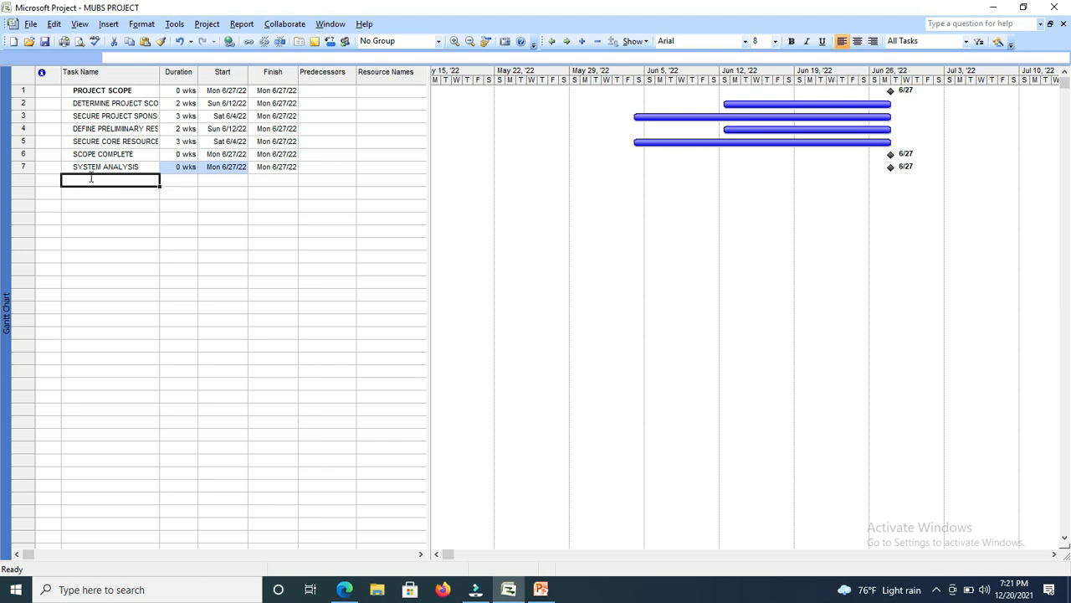
pyautogui.click(100, 168)
pyautogui.hotkey('ctrl', 'b')
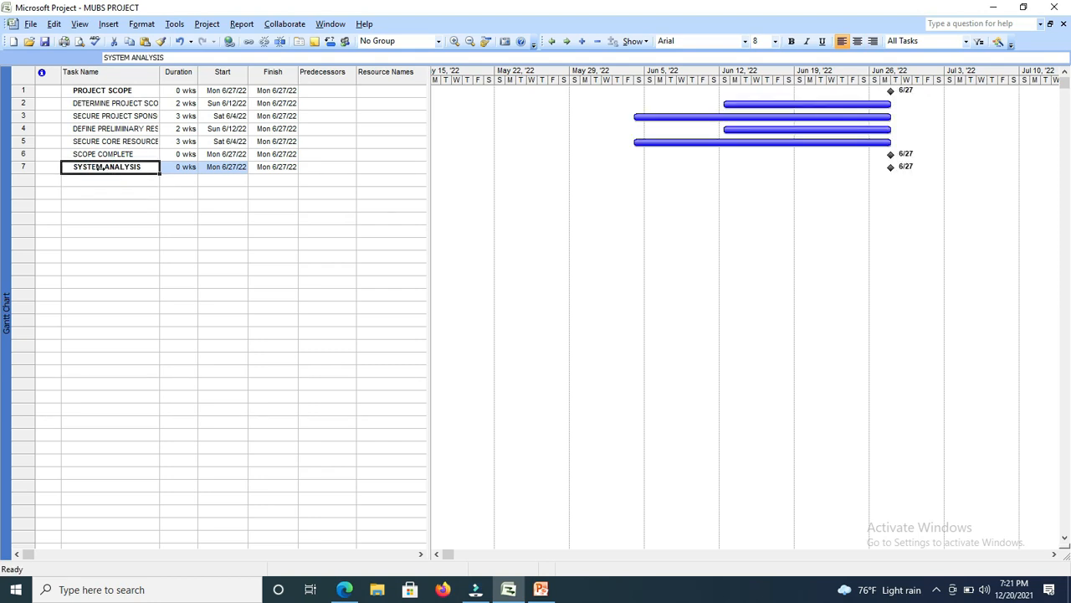
# Enter the task name REVIEW CURRENT INFRASTRUTURE in the eighth row.
pyautogui.click(99, 185)
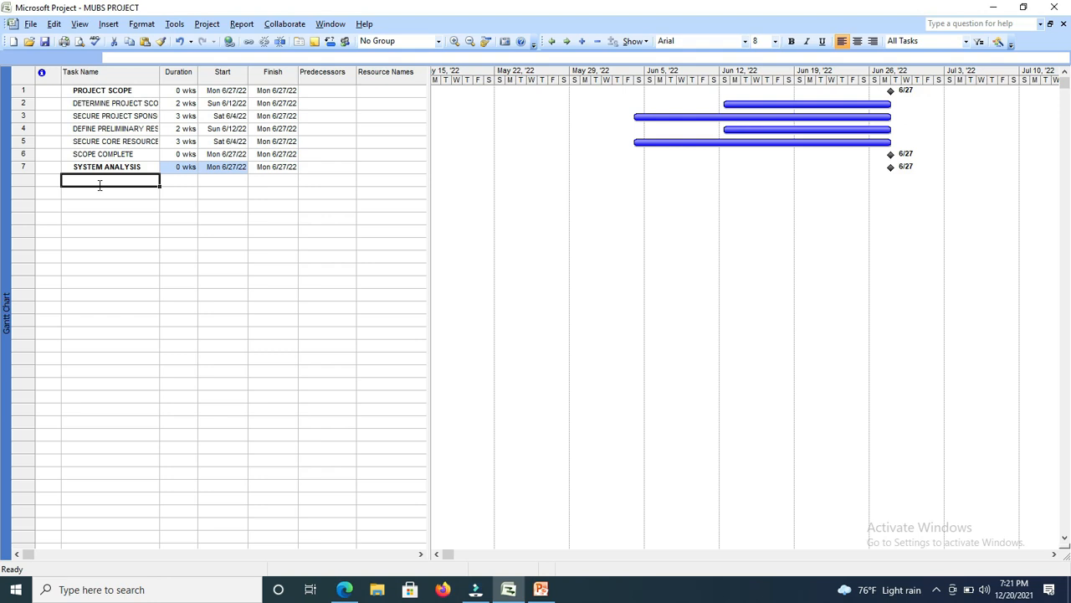
pyautogui.write('R')
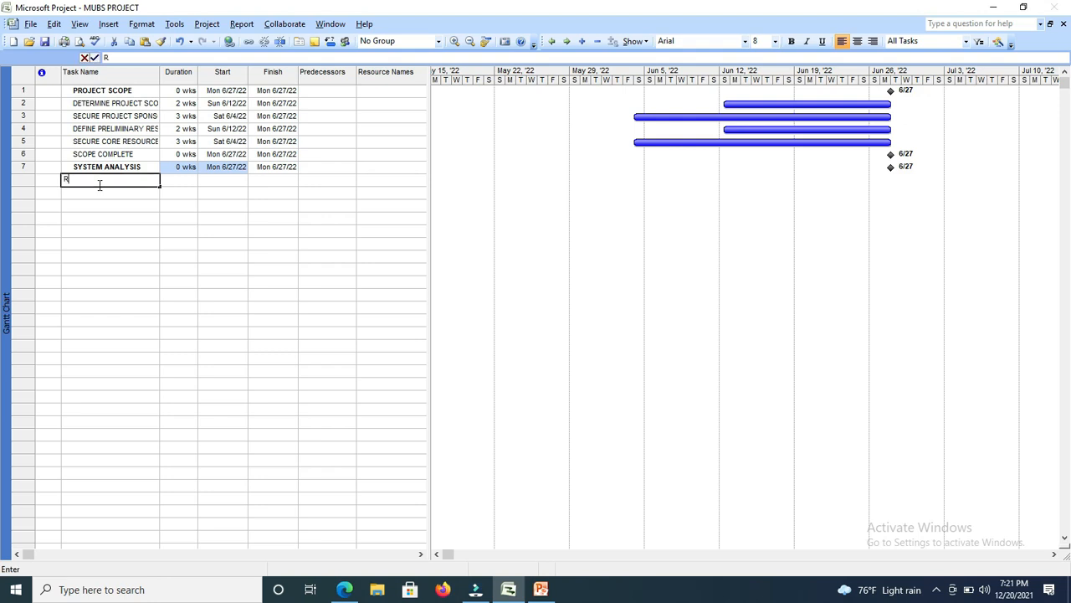
pyautogui.write('EVIEWW')
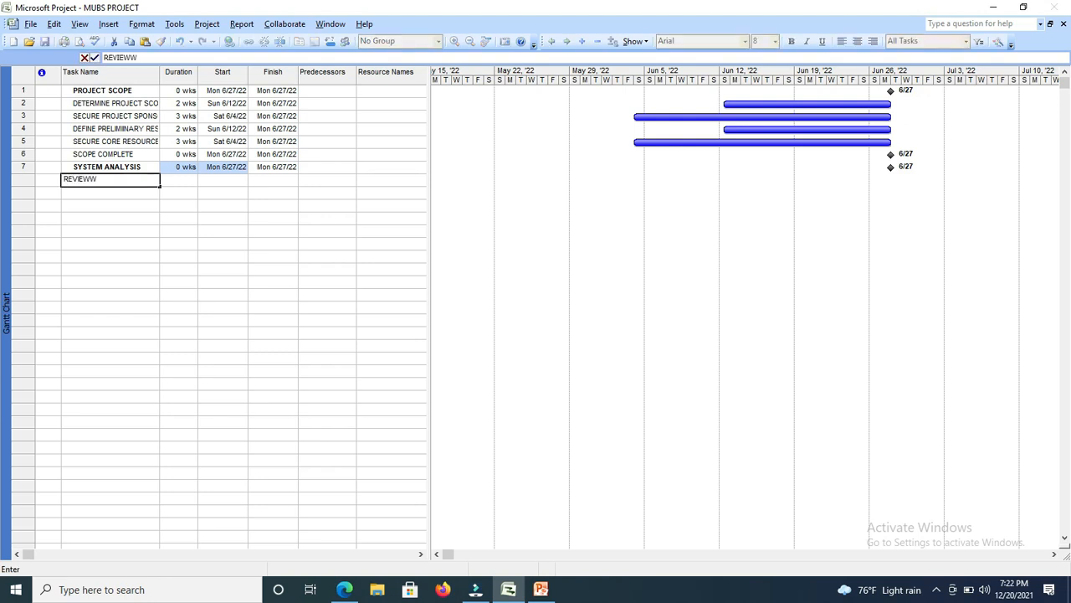
pyautogui.press('BackSpace')
pyautogui.write('CURRENT INFRASTRU')
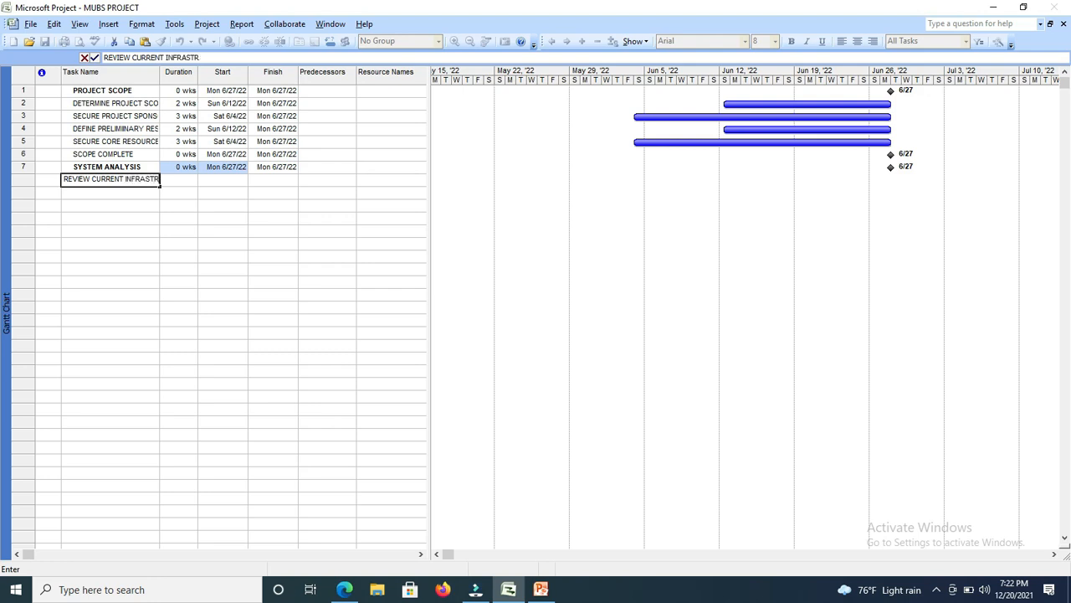
pyautogui.write('TURE')
# Set the duration of the REVIEW CURRENT INFRASTRUTURE task to 5 wks.
pyautogui.press('Tab')
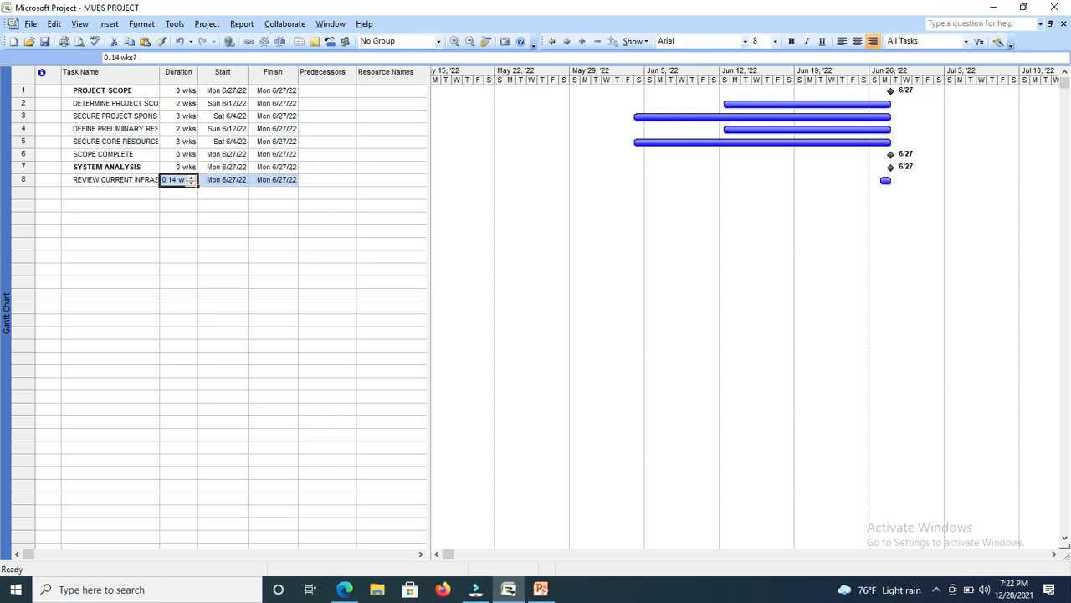
pyautogui.click(192, 178)
pyautogui.click(192, 178)
pyautogui.click(191, 177)
pyautogui.click(191, 177)
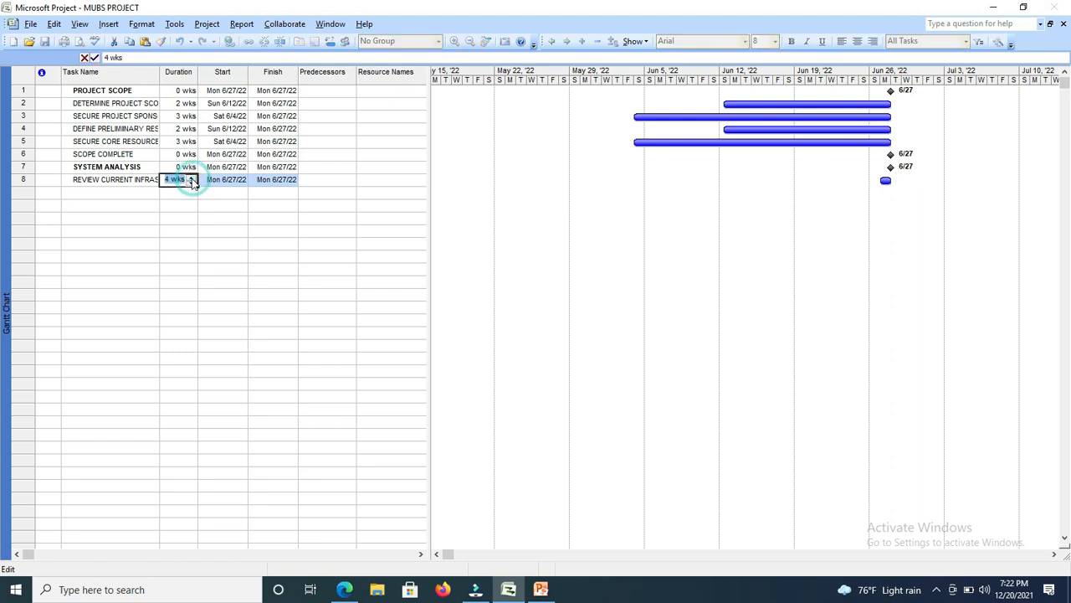
pyautogui.click(192, 178)
pyautogui.click(113, 194)
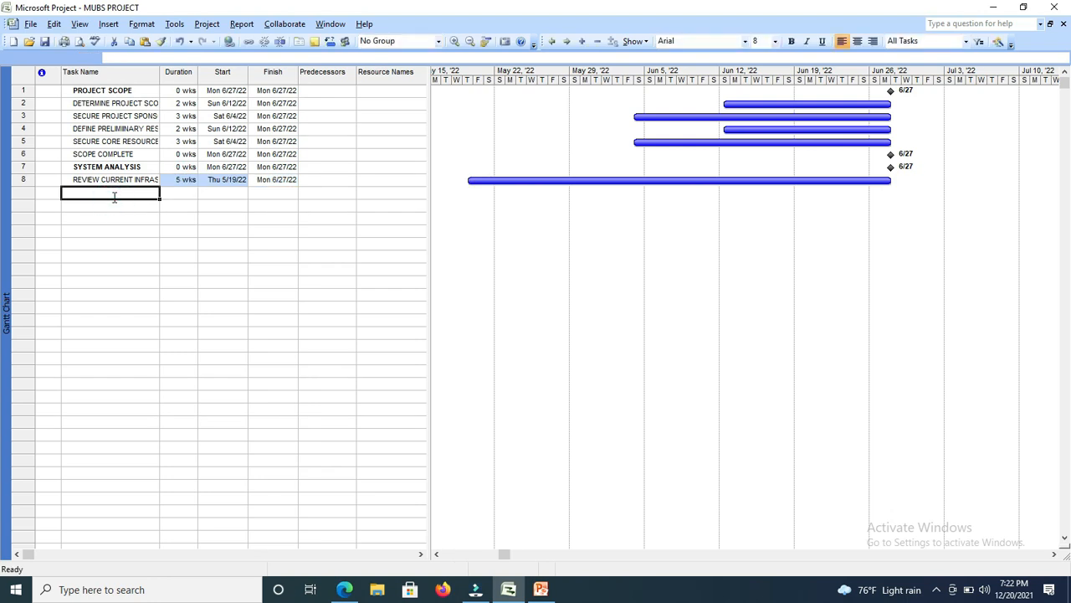
# Copy the word REVIEW from the name of the eighth task.
pyautogui.click(120, 178)
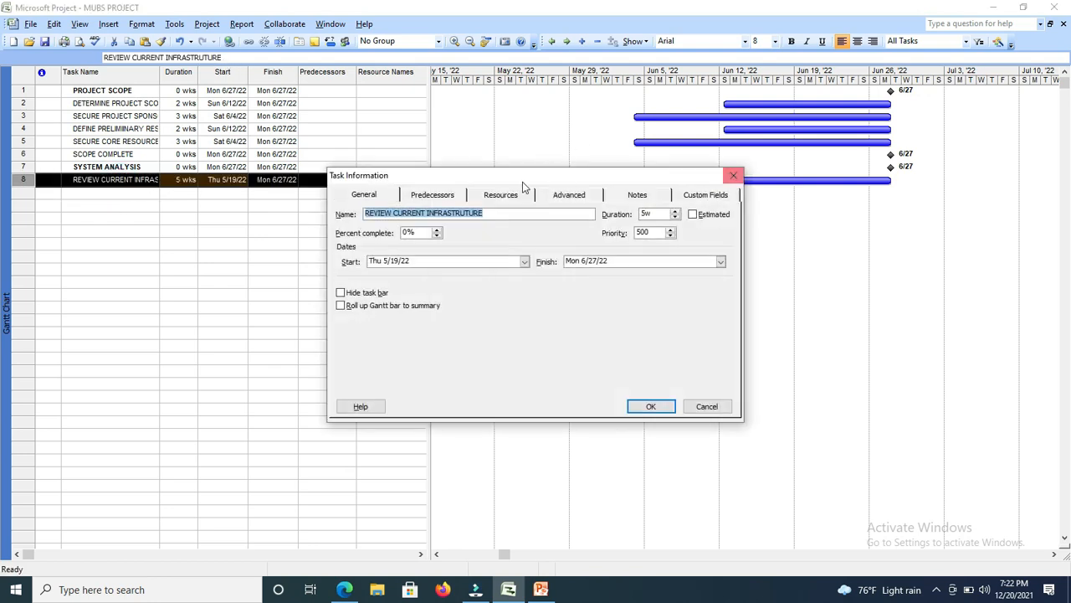
pyautogui.click(733, 175)
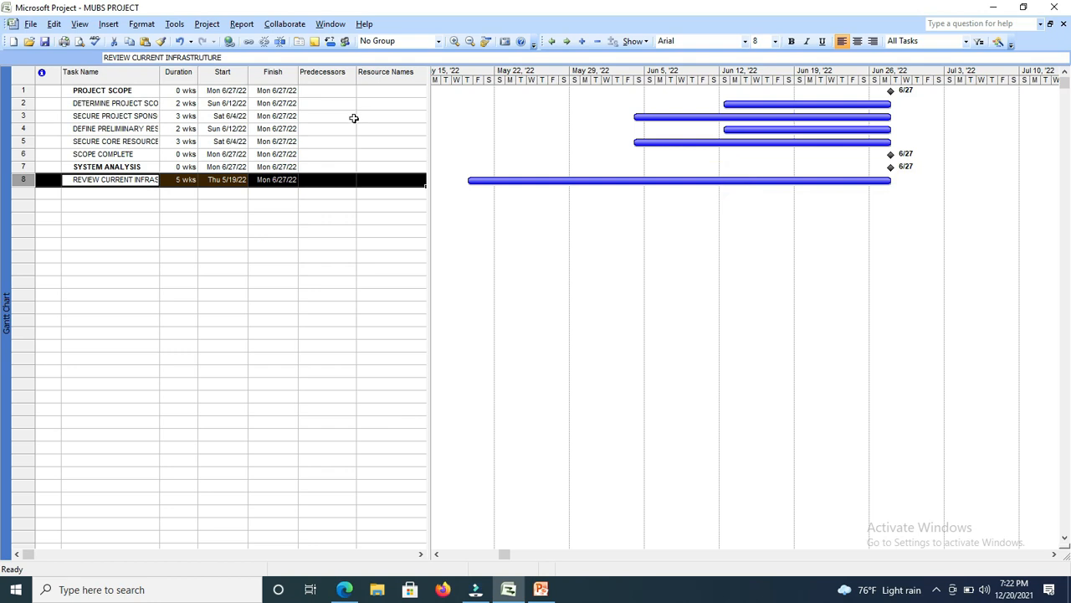
pyautogui.moveTo(224, 61); pyautogui.dragTo(106, 60)
pyautogui.click(133, 61)
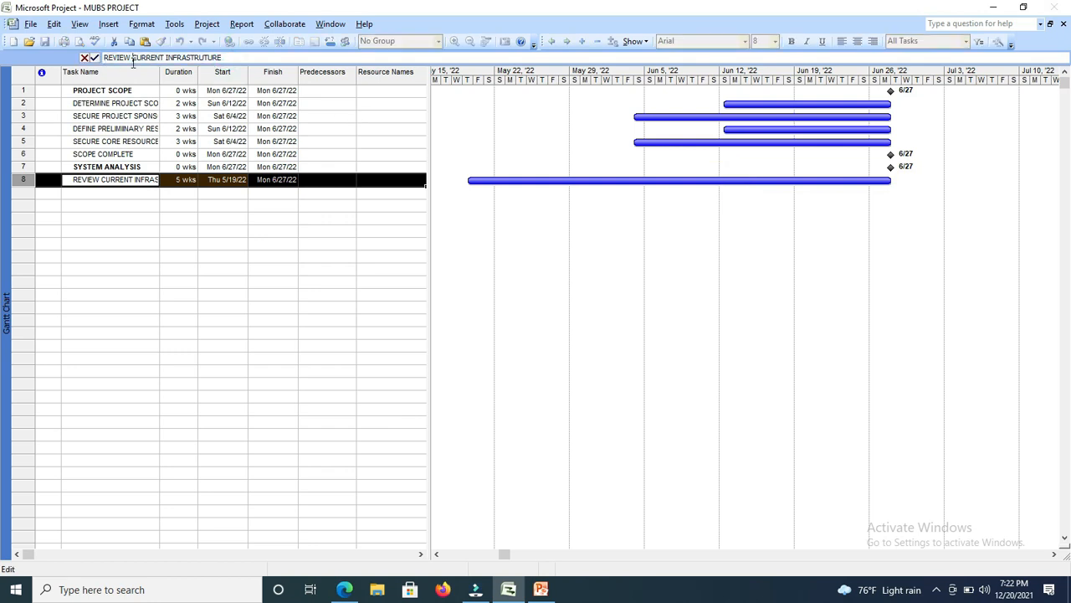
pyautogui.moveTo(133, 60); pyautogui.dragTo(102, 59)
pyautogui.hotkey('ctrl', 'c')
# Paste the copied word in the ninth row and complete the task name as REVIEW HARDWARE ENVIRONMENT.
pyautogui.click(99, 198)
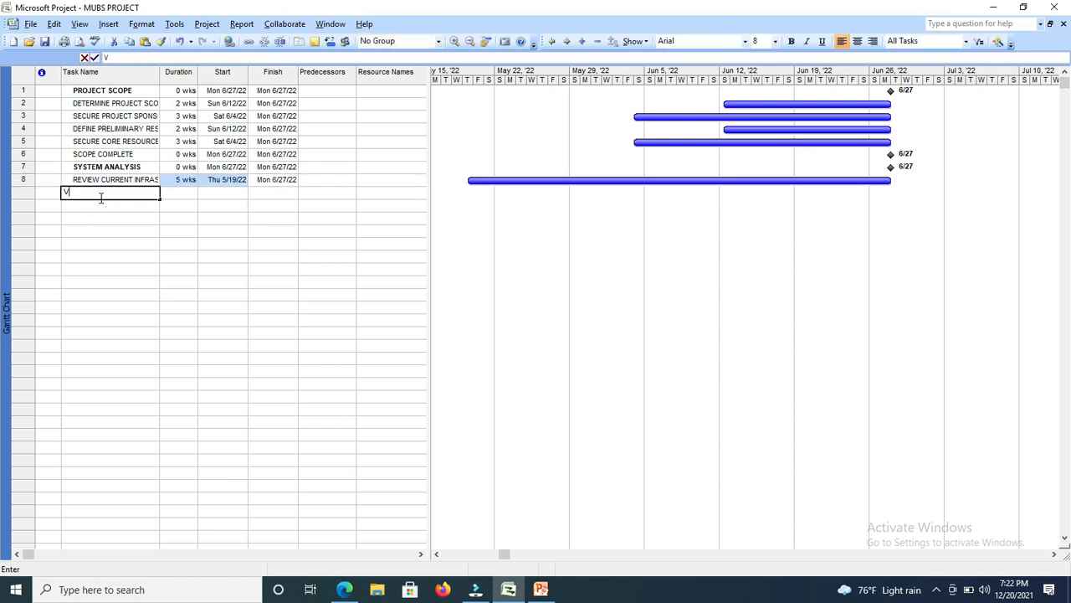
pyautogui.write('V')
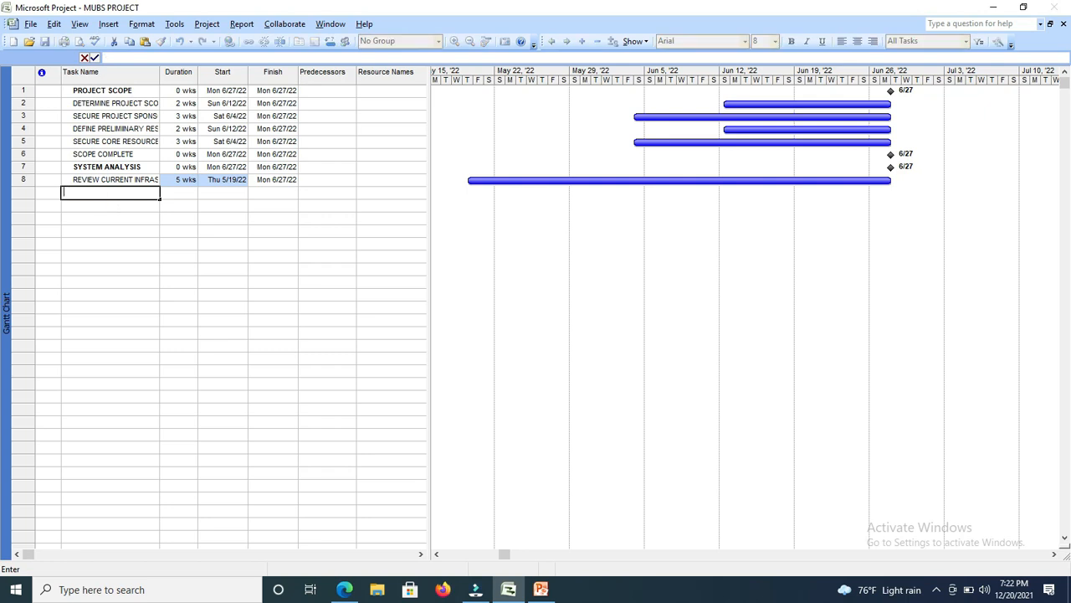
pyautogui.rightClick(71, 193)
pyautogui.click(98, 234)
pyautogui.write('HRD')
pyautogui.press('BackSpace')
pyautogui.press('BackSpace')
pyautogui.write('ARE')
pyautogui.press('BackSpace')
pyautogui.write('DWARE')
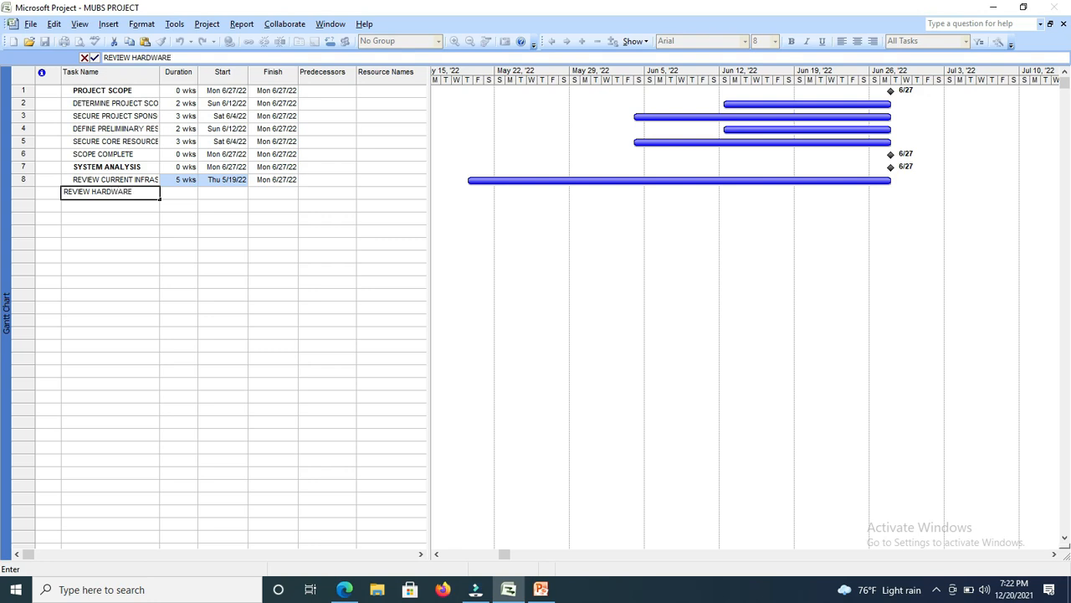
pyautogui.write(' ENVIRONMENT')
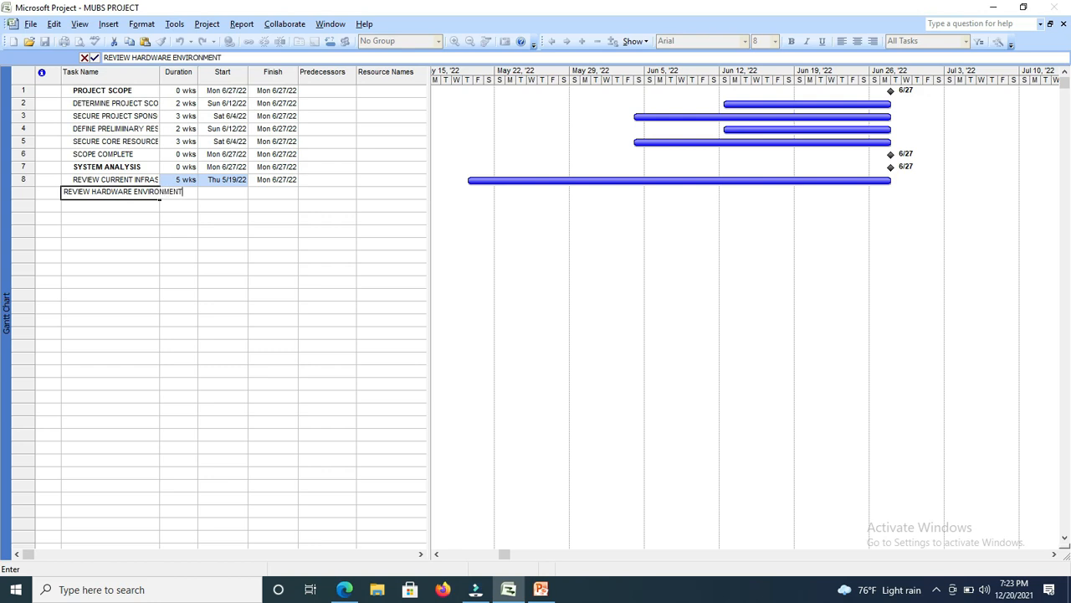
# Set the duration of the REVIEW HARDWARE ENVIRONMENT task to 2 wks.
pyautogui.press('Tab')
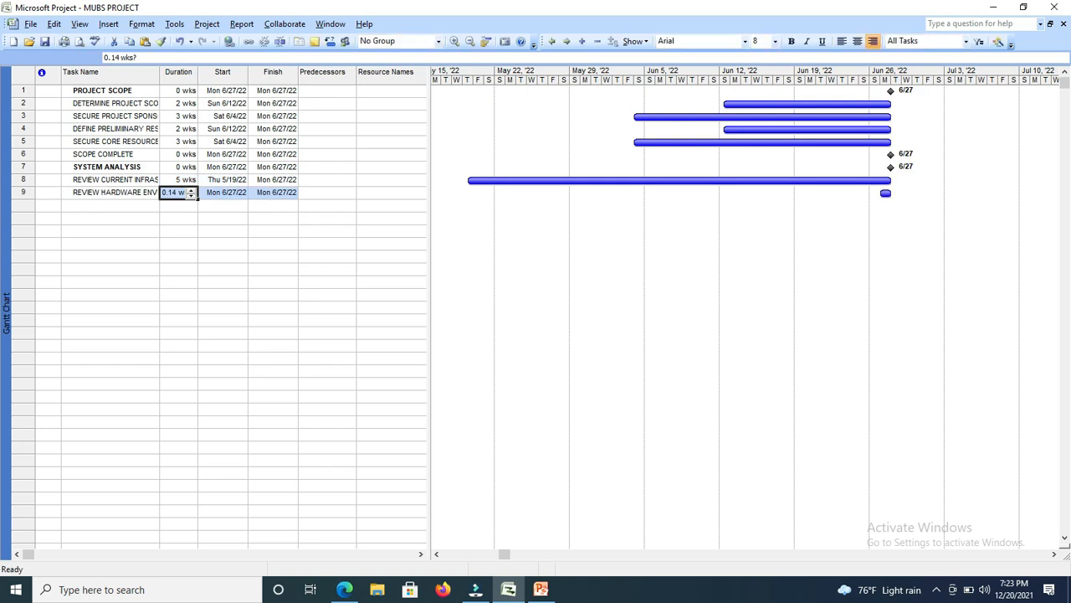
pyautogui.click(190, 191)
pyautogui.click(189, 191)
pyautogui.click(132, 214)
pyautogui.click(129, 202)
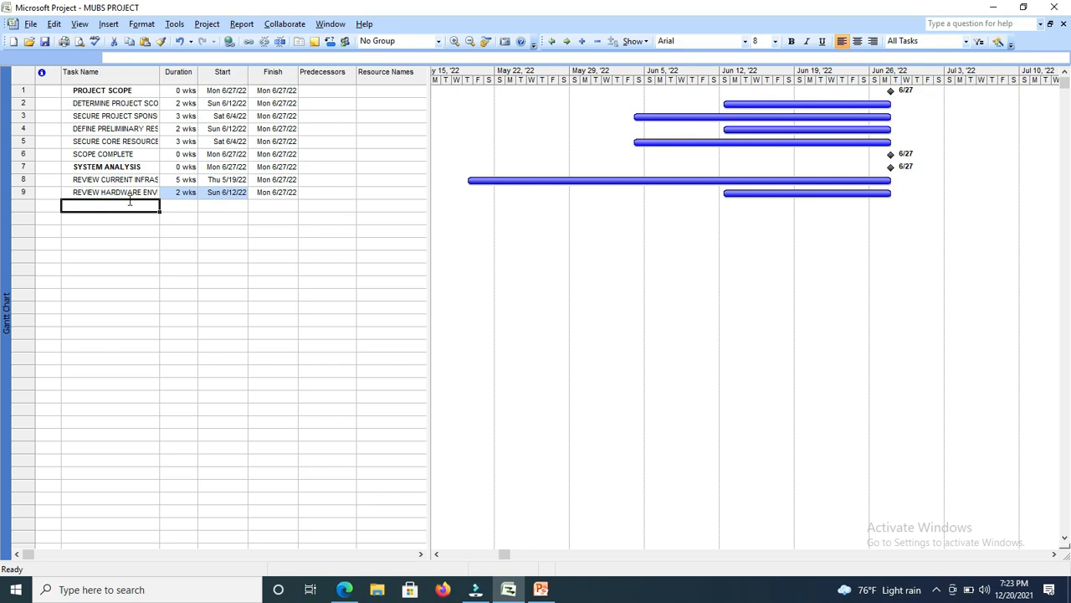
# Copy the full name of the REVIEW HARDWARE ENVIRONMENT task into the tenth row.
pyautogui.click(134, 192)
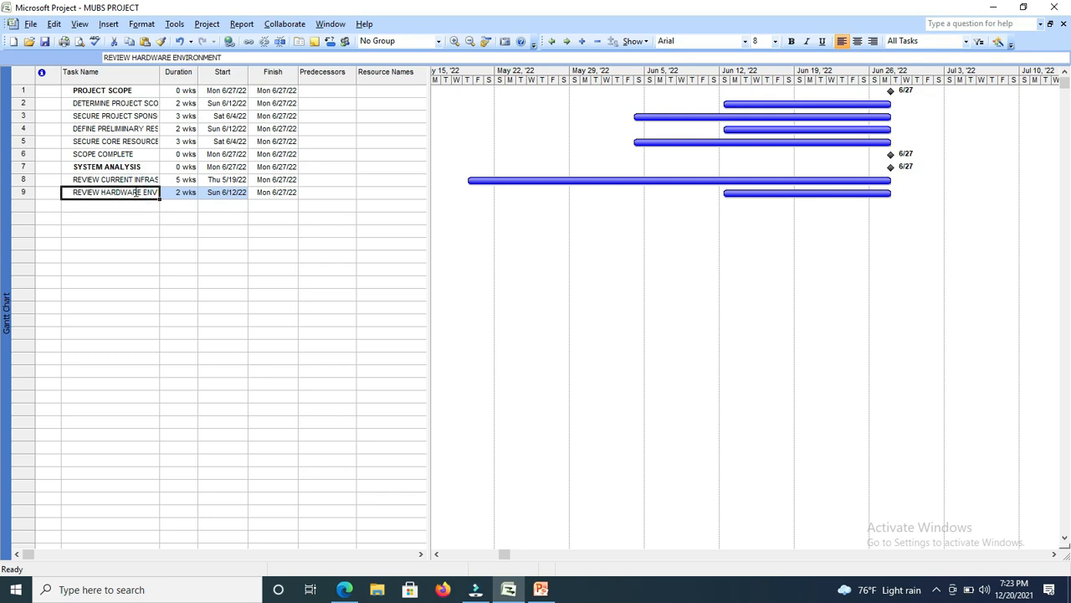
pyautogui.moveTo(227, 57); pyautogui.dragTo(98, 63)
pyautogui.hotkey('ctrl', 'c')
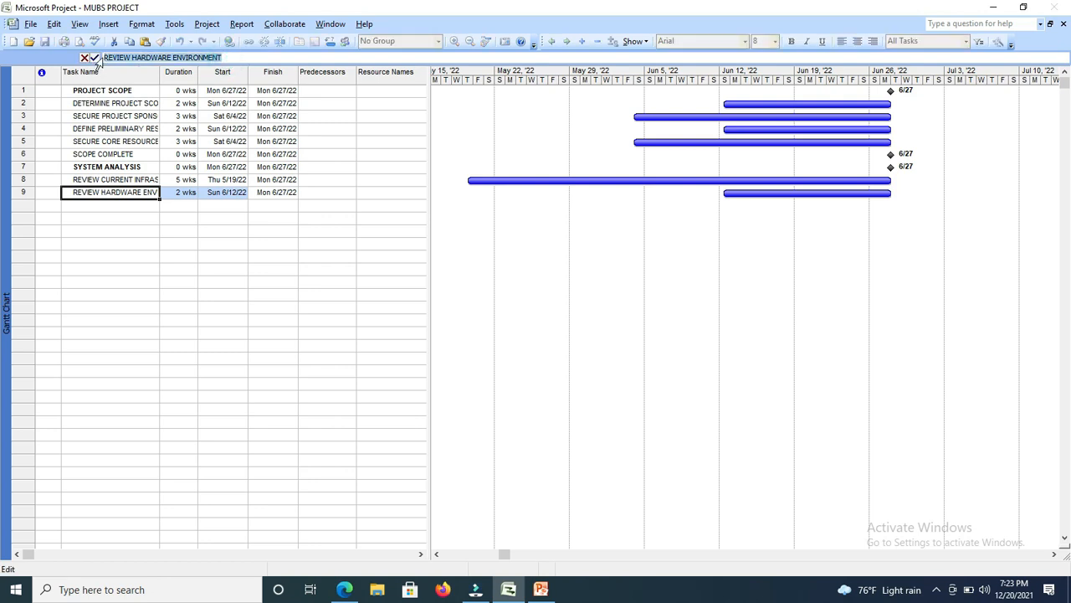
pyautogui.click(96, 206)
pyautogui.hotkey('ctrl', 'v')
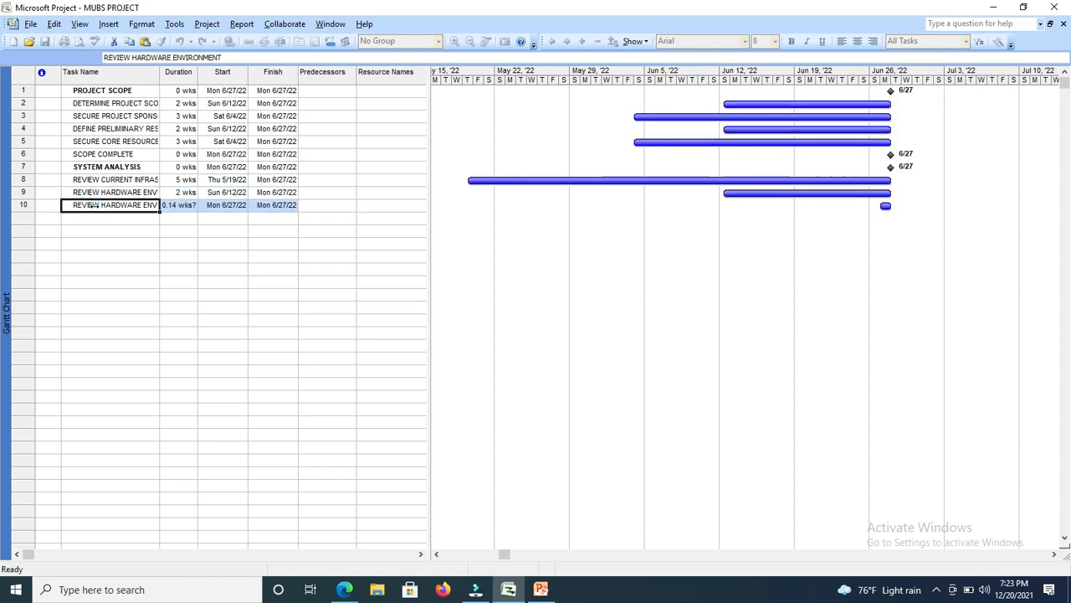
# Replace HARDWARE with SOFTWARE in the tenth task so its name reads REVIEW SOFTWARE ENVIRONMENT.
pyautogui.click(152, 57)
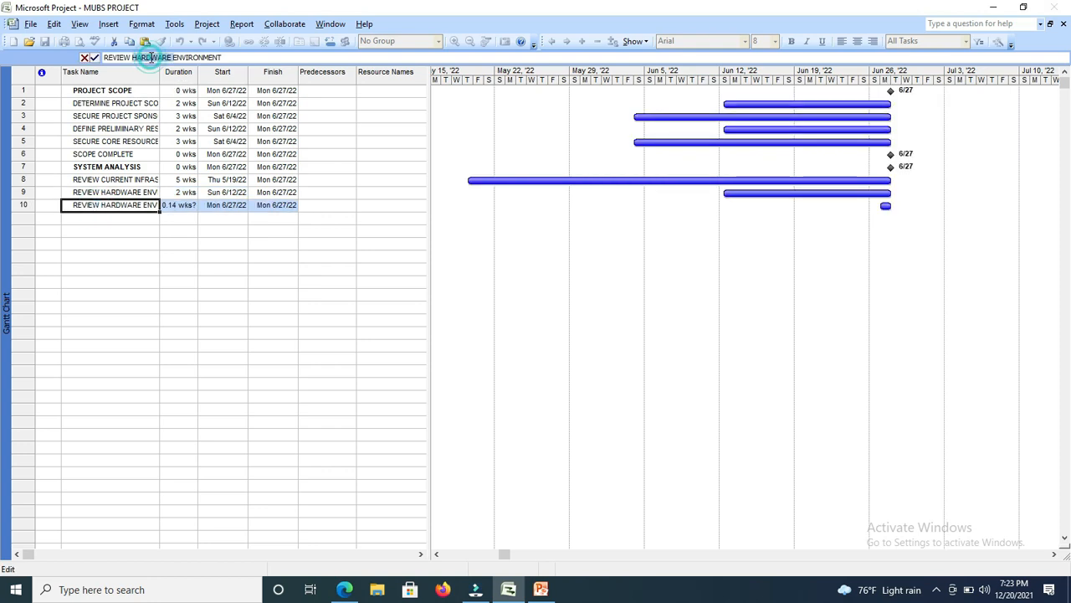
pyautogui.moveTo(152, 57); pyautogui.dragTo(130, 55)
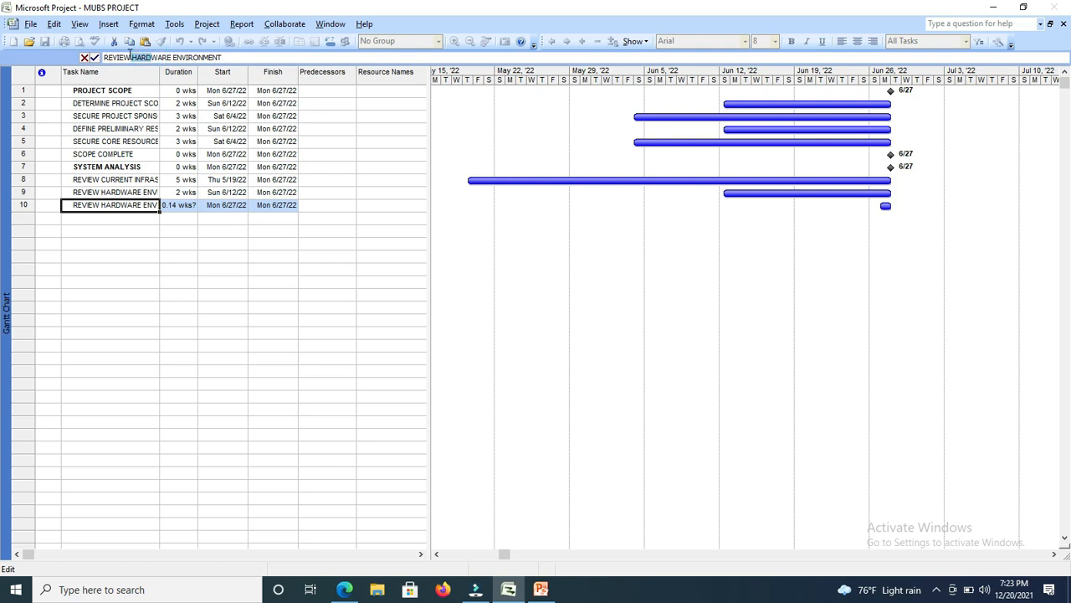
pyautogui.write('sof')
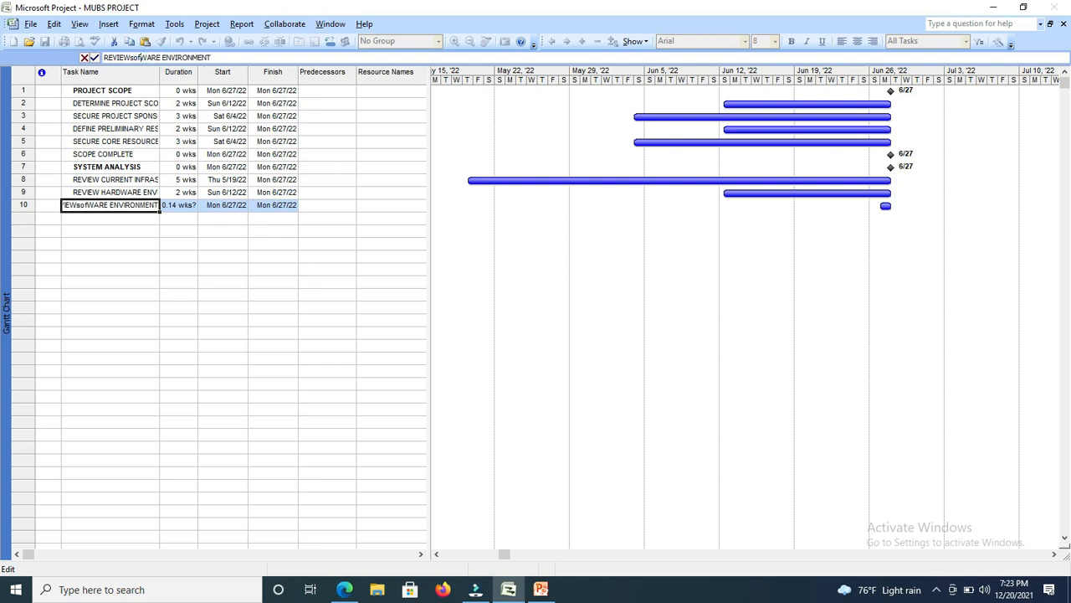
pyautogui.press('BackSpace')
pyautogui.press('BackSpace')
pyautogui.press('BackSpace')
pyautogui.write('SOFT')
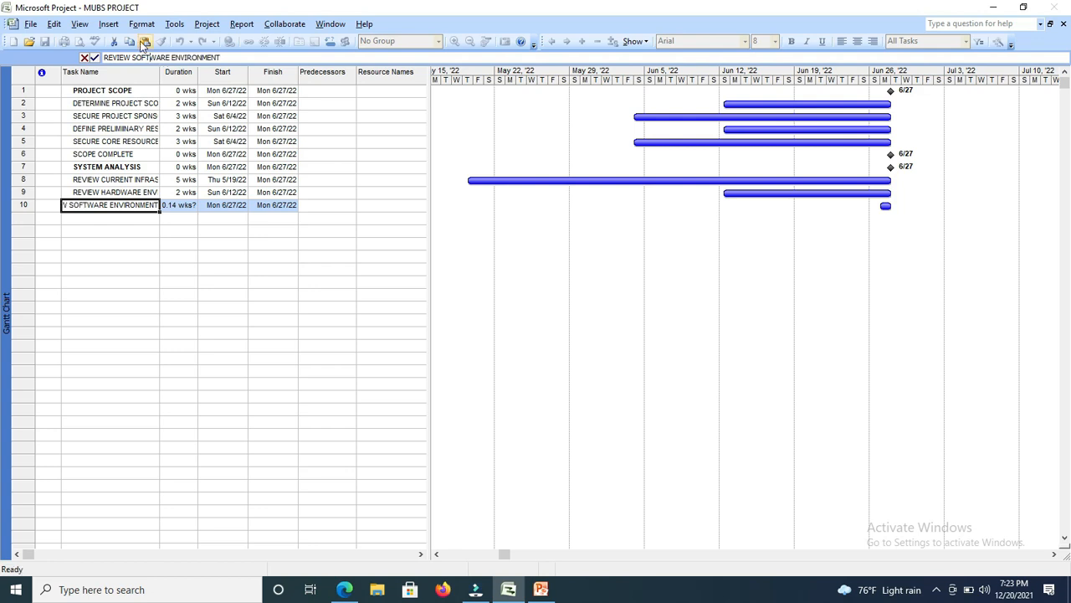
# Set the duration of the REVIEW SOFTWARE ENVIRONMENT task to 3 wks.
pyautogui.press('Tab')
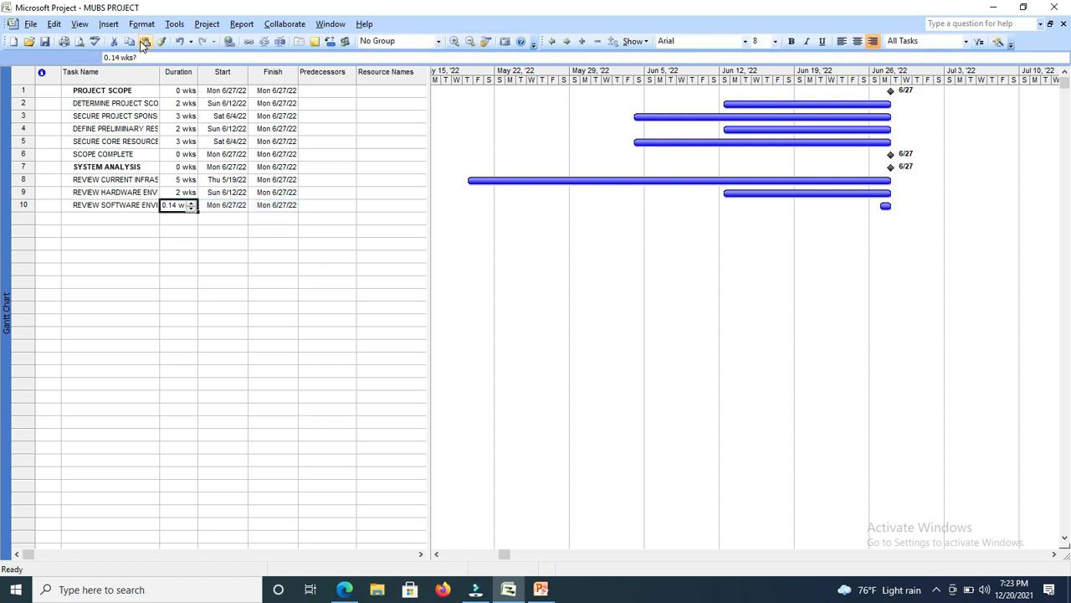
pyautogui.click(192, 205)
pyautogui.click(192, 205)
pyautogui.click(191, 204)
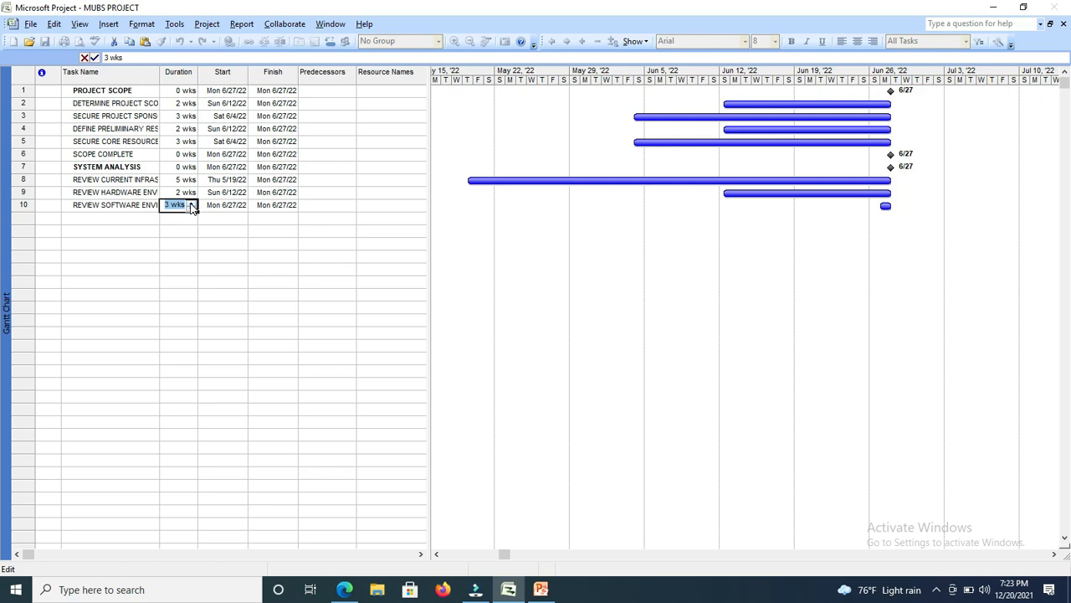
pyautogui.click(126, 220)
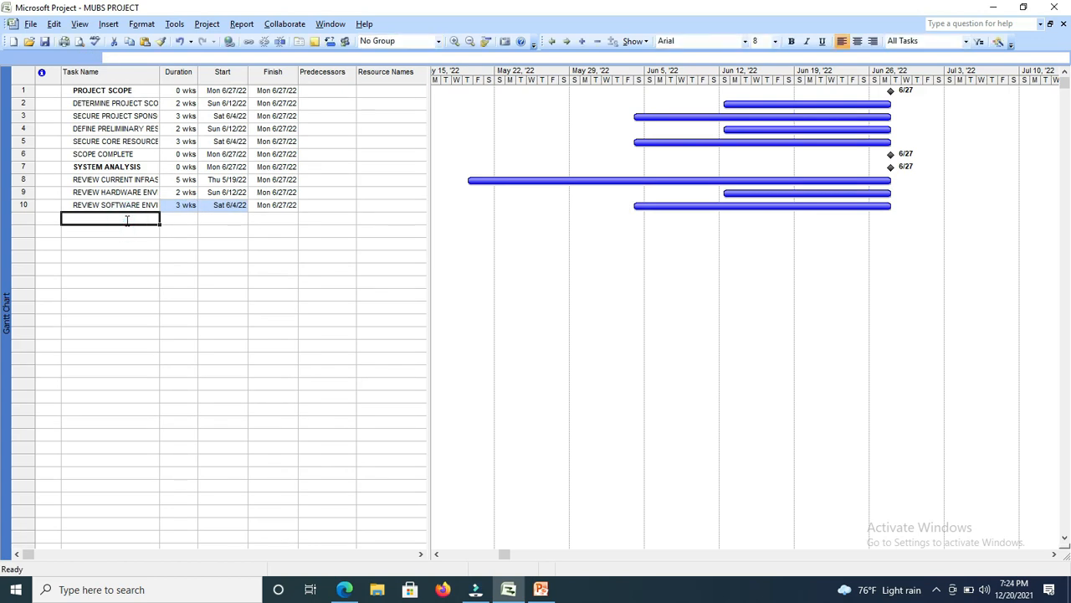
# Paste the copied task name into the eleventh row and replace HARDWARE with COMMUNICATION so it reads REVIEW COMMUNICATION ENVIRONMENT.
pyautogui.rightClick(128, 219)
pyautogui.click(154, 261)
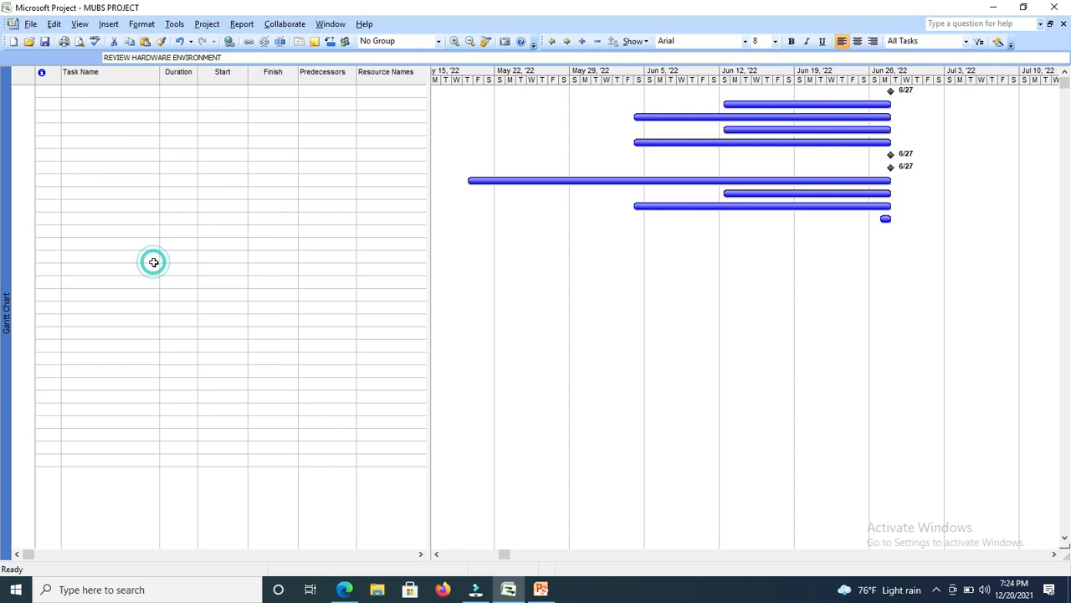
pyautogui.click(171, 57)
pyautogui.moveTo(172, 57); pyautogui.dragTo(132, 57)
pyautogui.write('COMM')
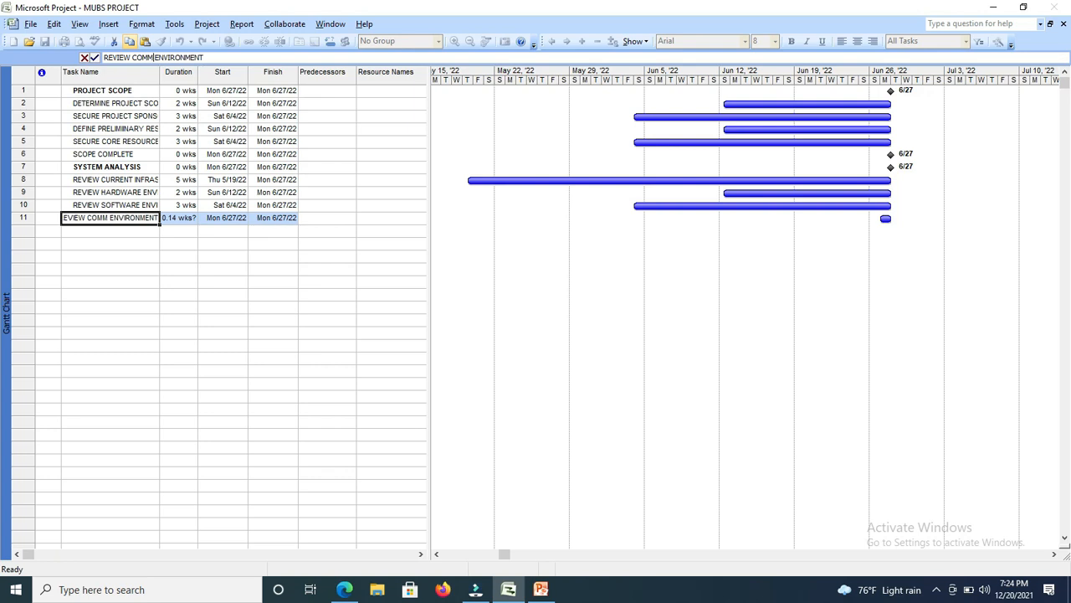
pyautogui.write('UNICTIO ')
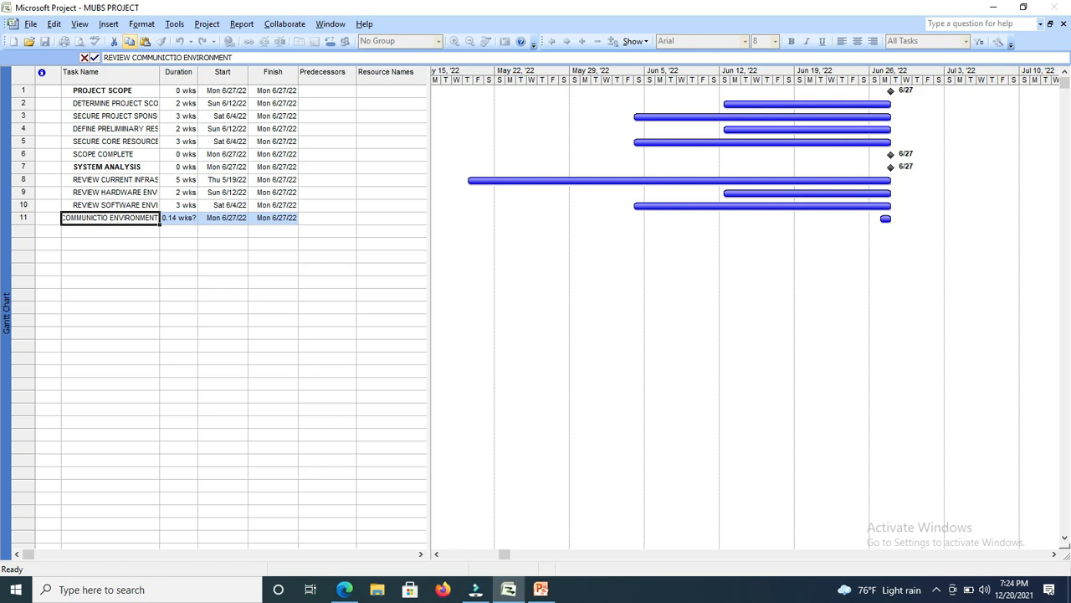
pyautogui.write('N')
pyautogui.click(170, 57)
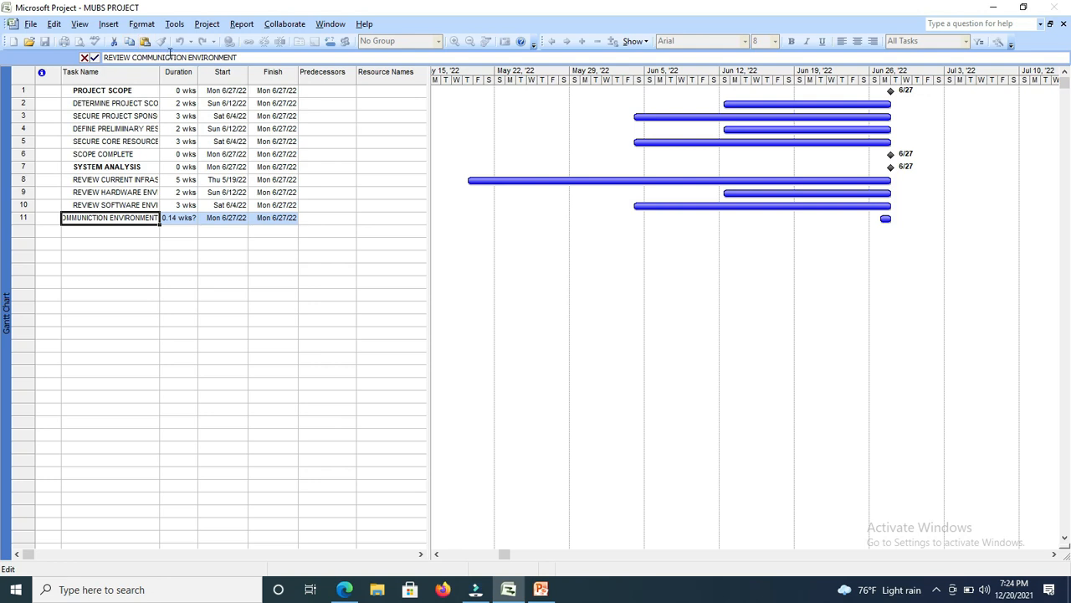
pyautogui.write('A')
# Set the duration of the REVIEW COMMUNICATION ENVIRONMENT task to 2 wks.
pyautogui.click(186, 220)
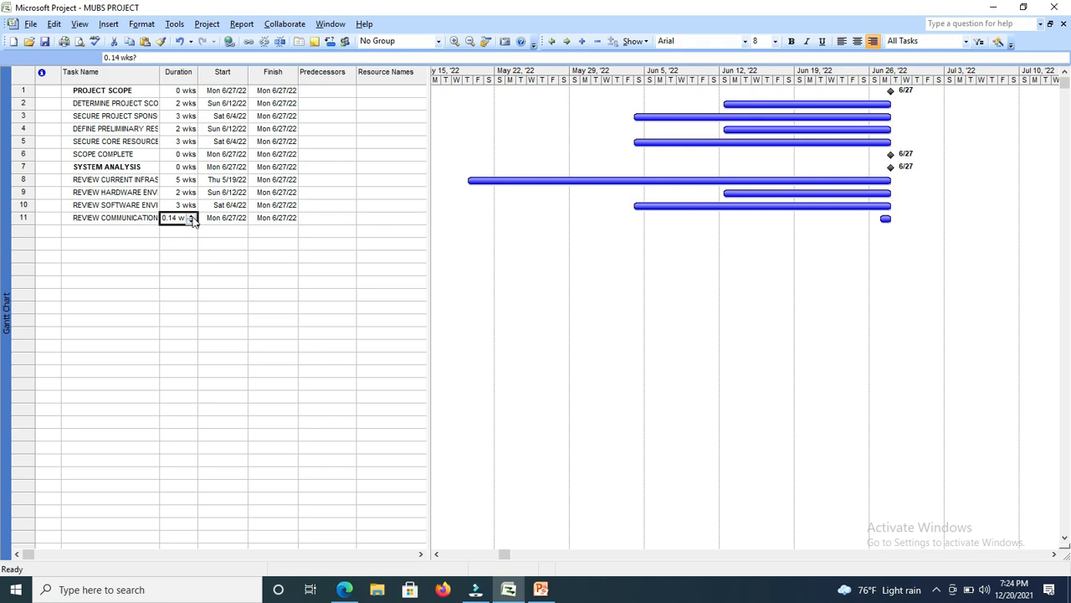
pyautogui.click(191, 217)
pyautogui.click(191, 216)
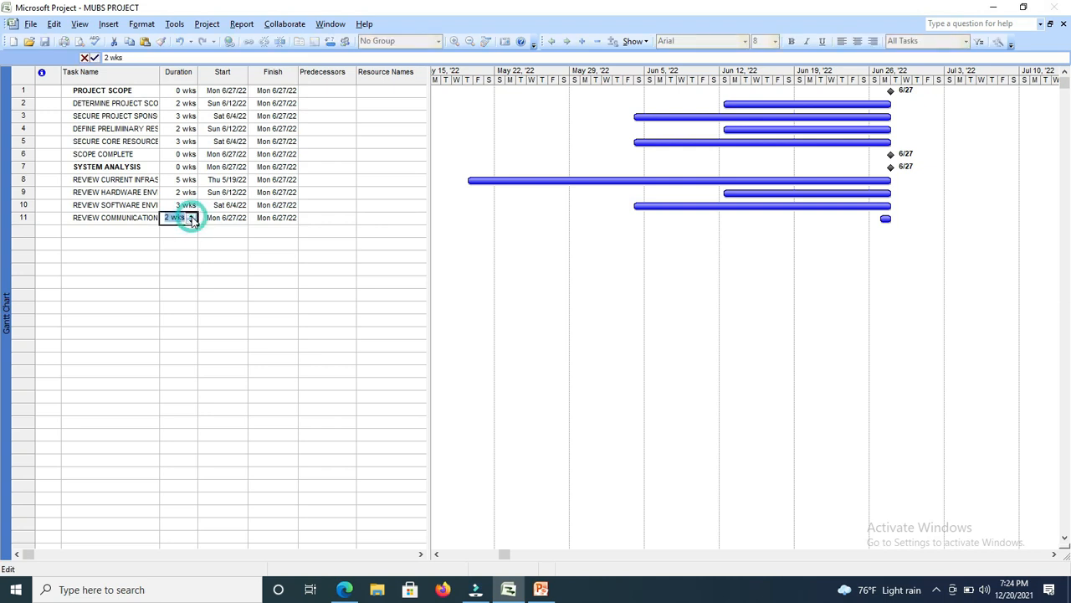
pyautogui.click(127, 232)
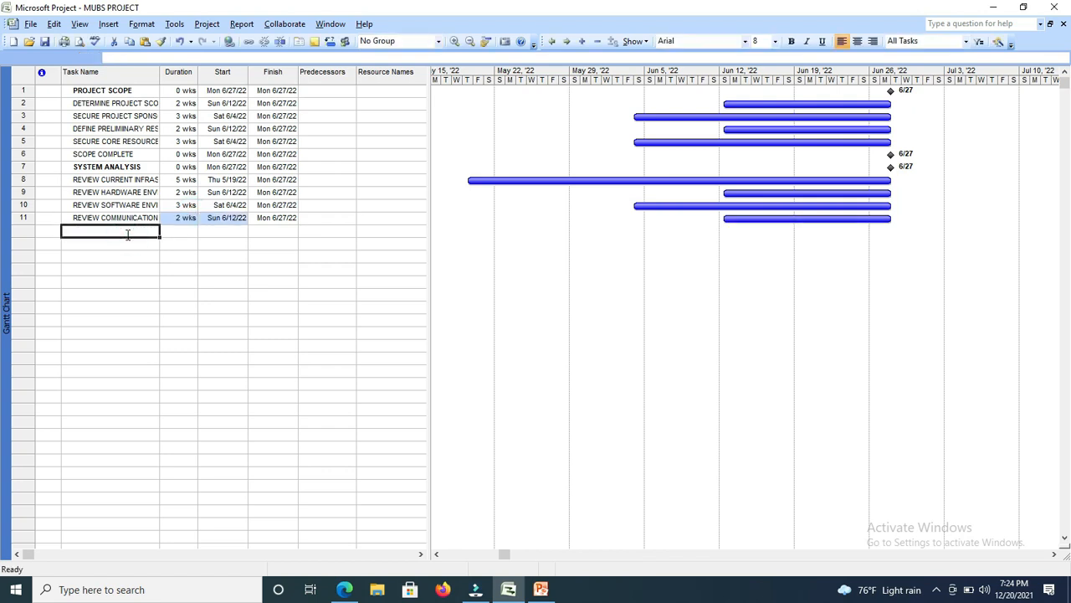
# Add a task named REVIEW LAN/WAN in the twelfth row with a duration of 2 wks.
pyautogui.write('R')
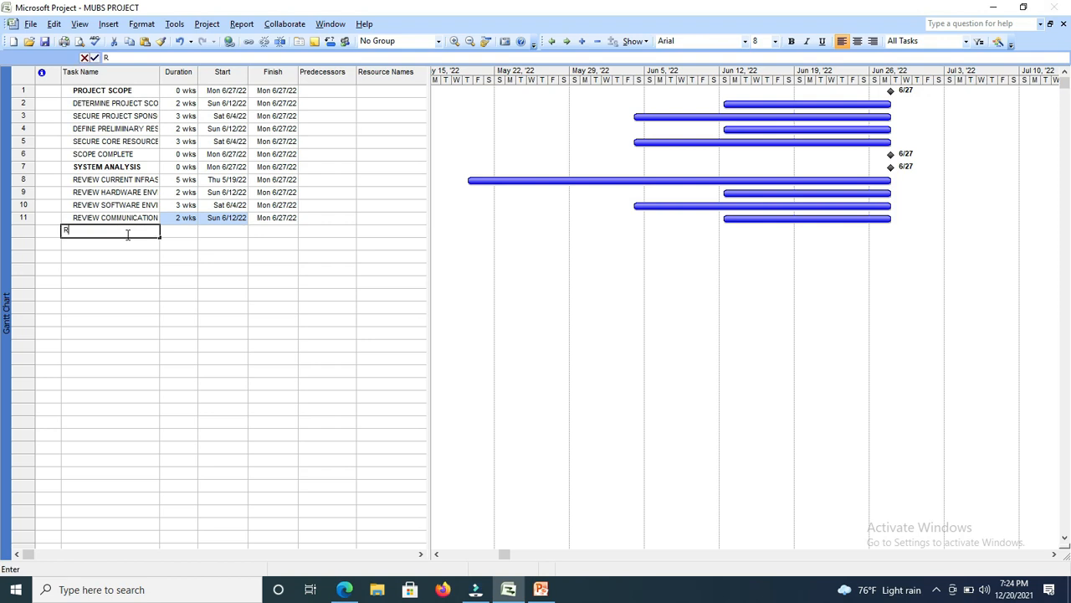
pyautogui.write('EVIEW LAN')
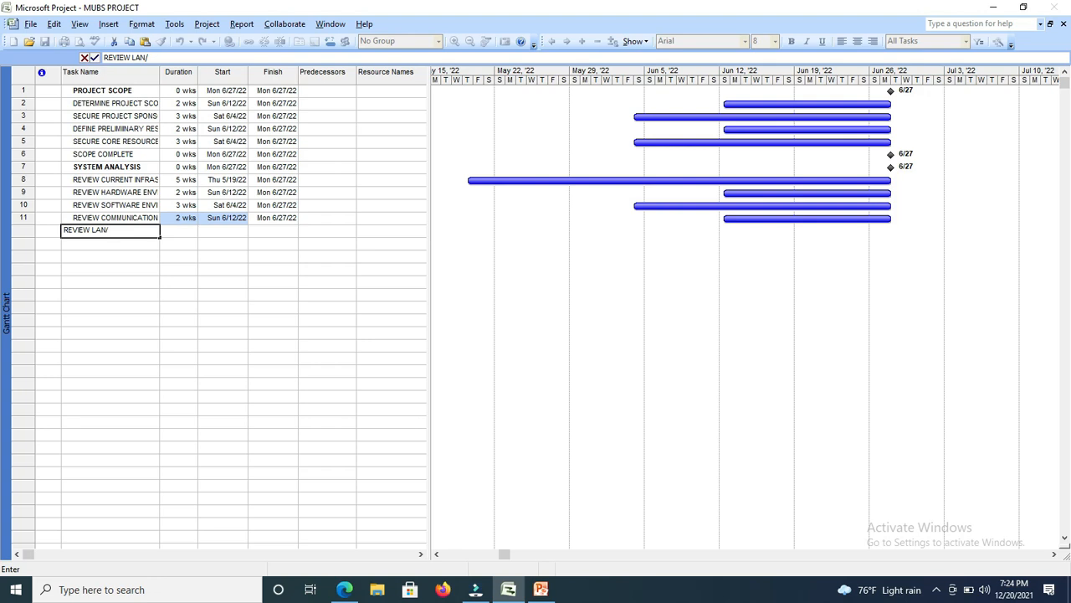
pyautogui.write('/WAN')
pyautogui.press('Tab')
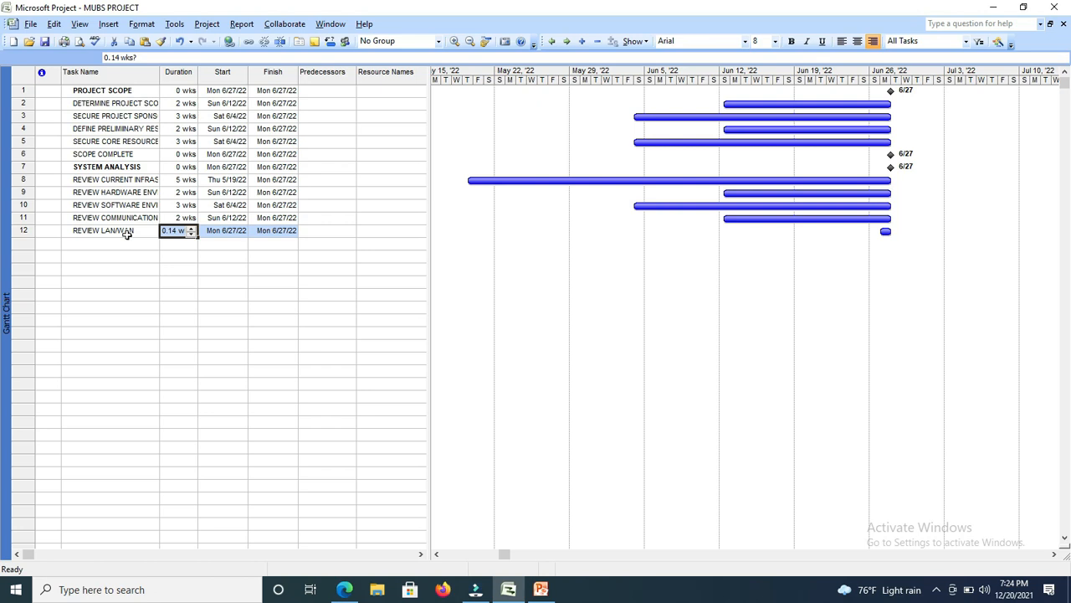
pyautogui.click(190, 229)
pyautogui.click(191, 228)
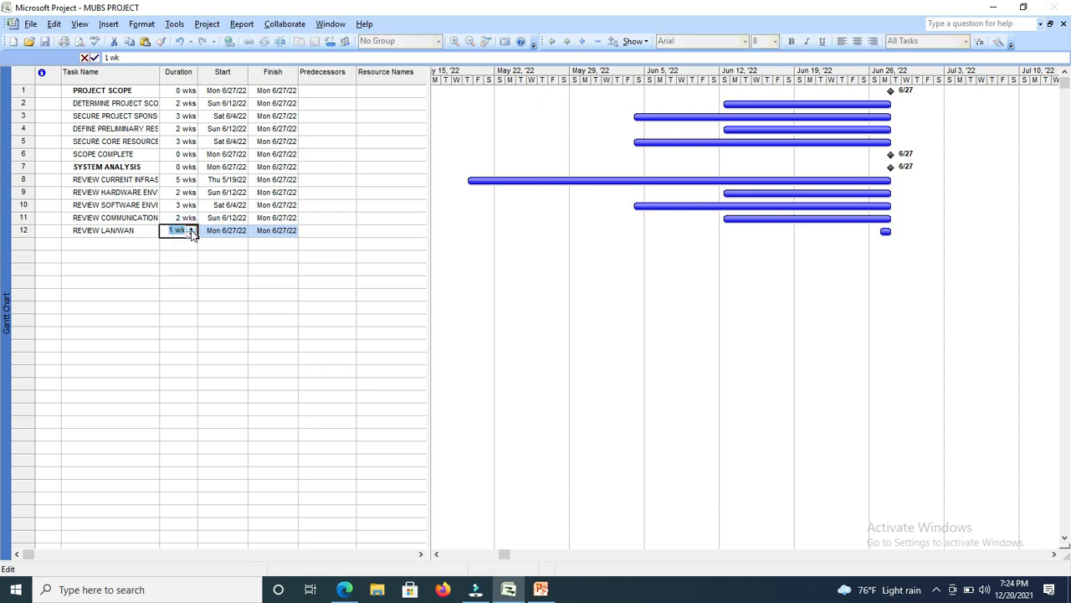
pyautogui.click(131, 245)
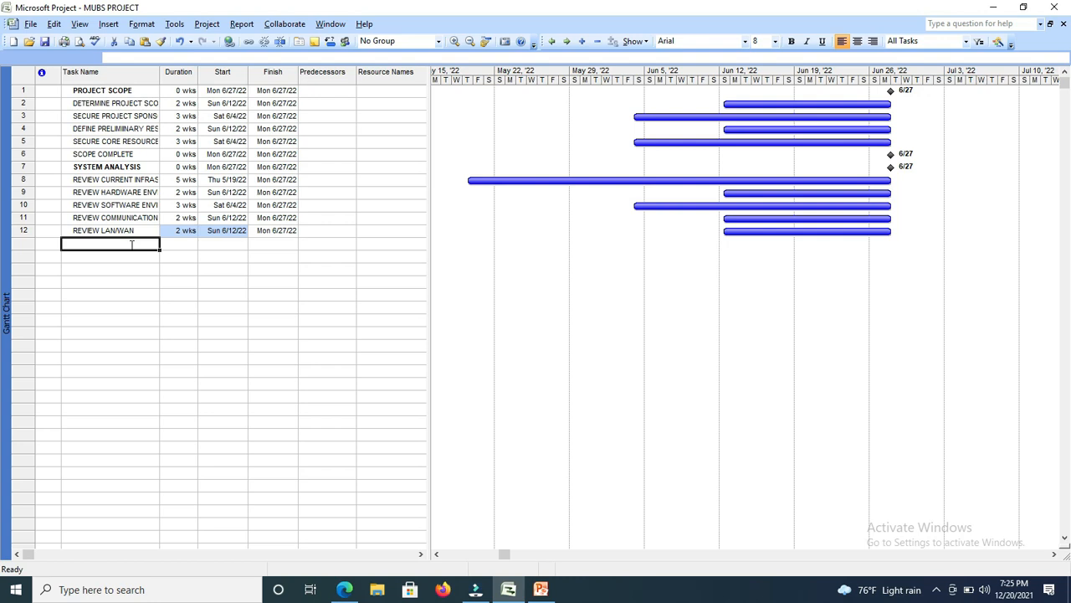
# Add a milestone task named REVIEW COMPLETE in the thirteenth row with a duration of 0 wks.
pyautogui.write('RE')
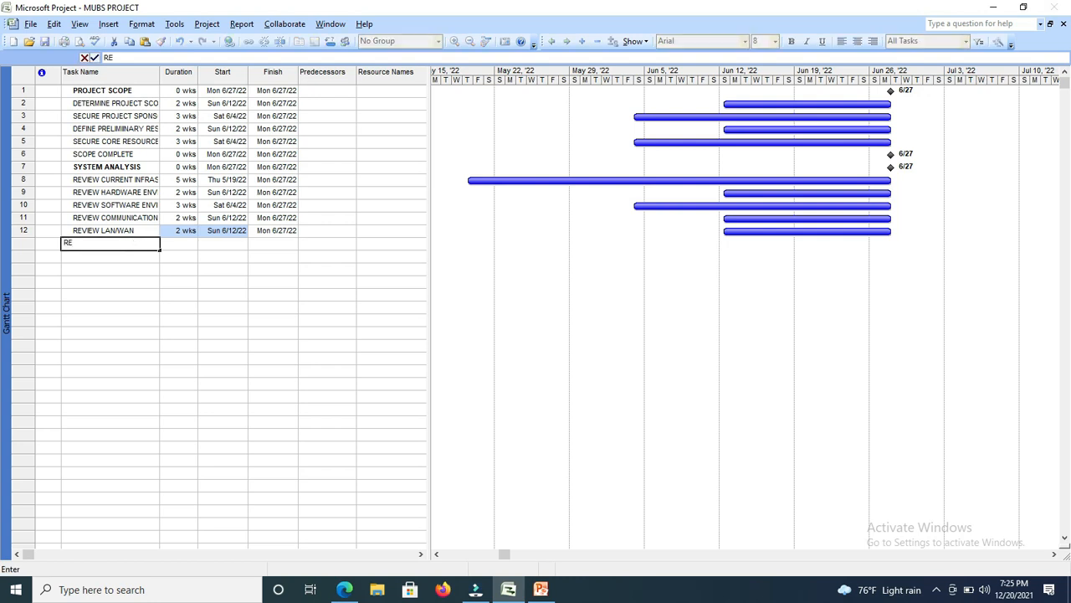
pyautogui.write('VIEW COMPLETE')
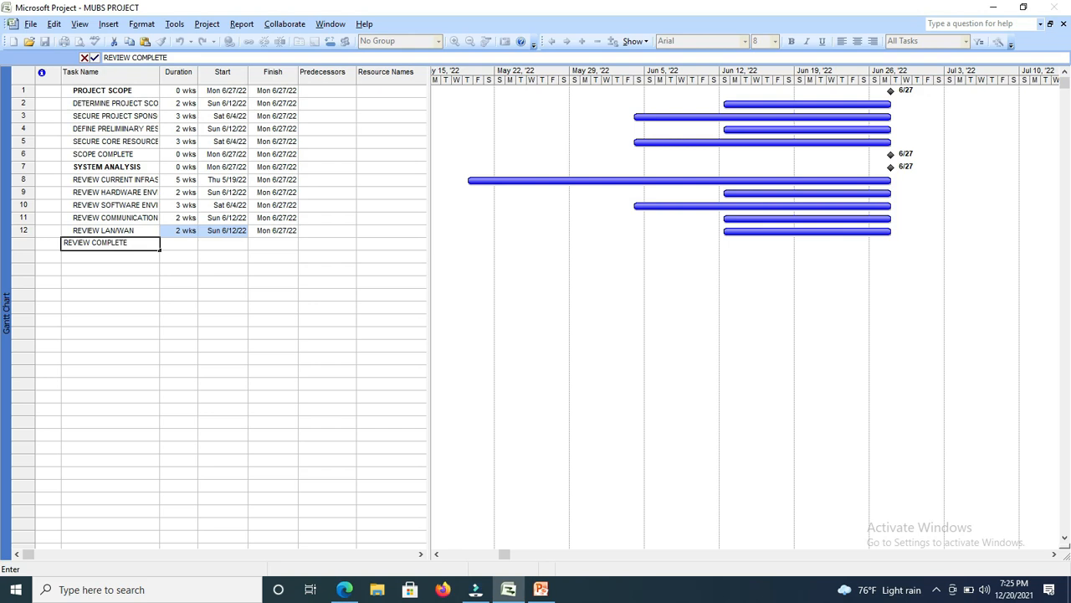
pyautogui.click(172, 244)
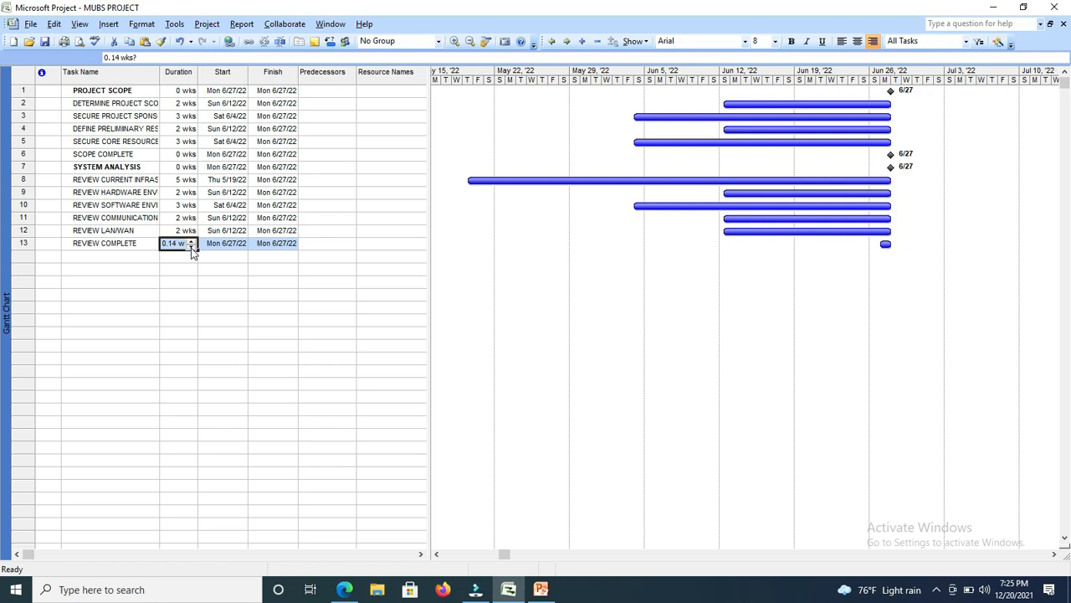
pyautogui.click(191, 246)
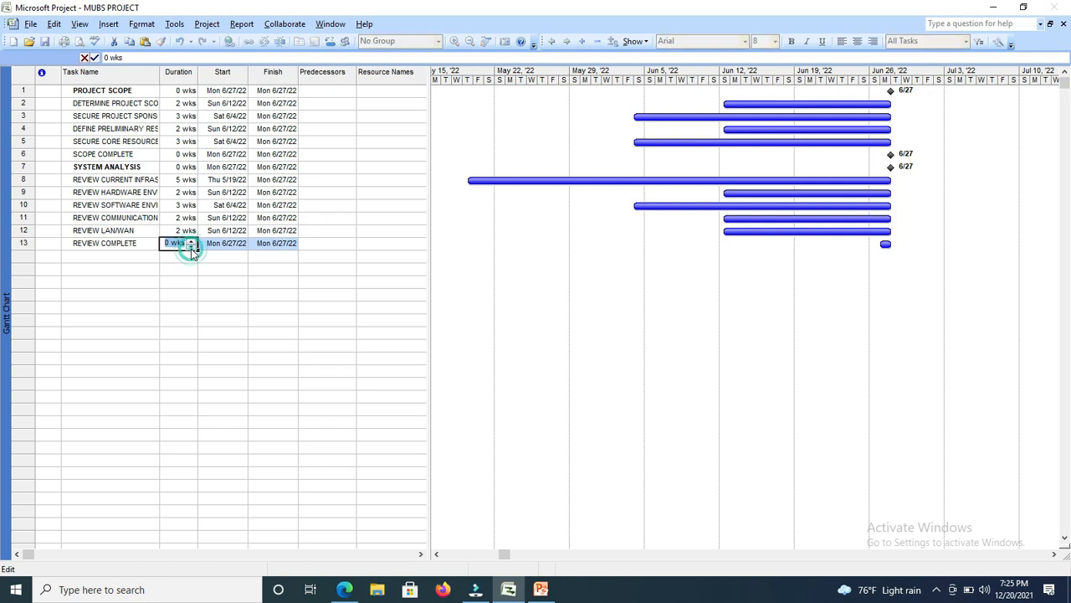
pyautogui.click(94, 256)
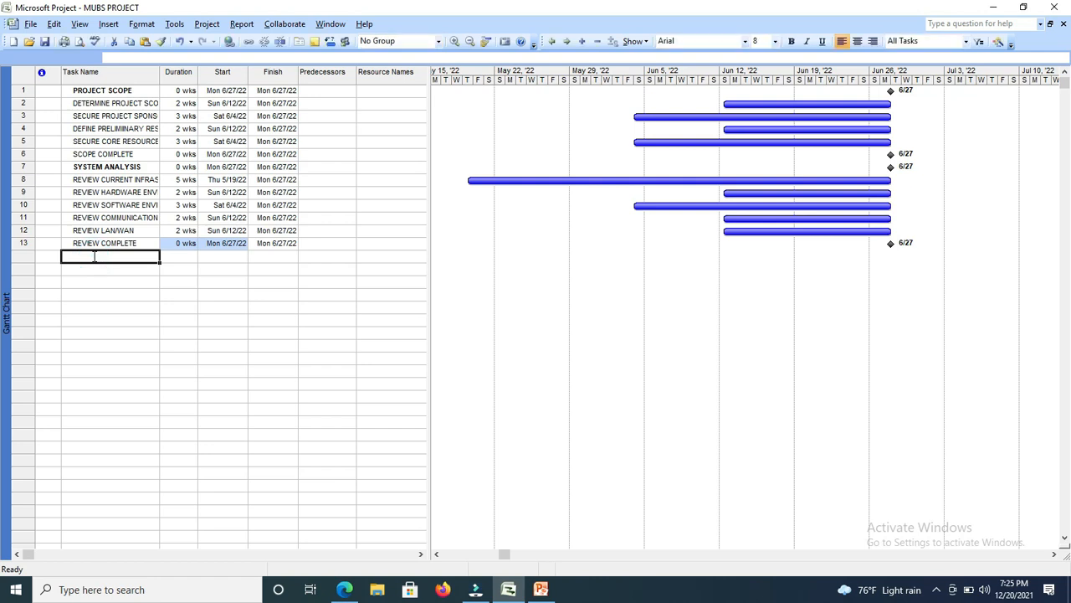
# Add a task named SYSTEM DESIGN in the fourteenth row with a duration of 0 wks.
pyautogui.write('S')
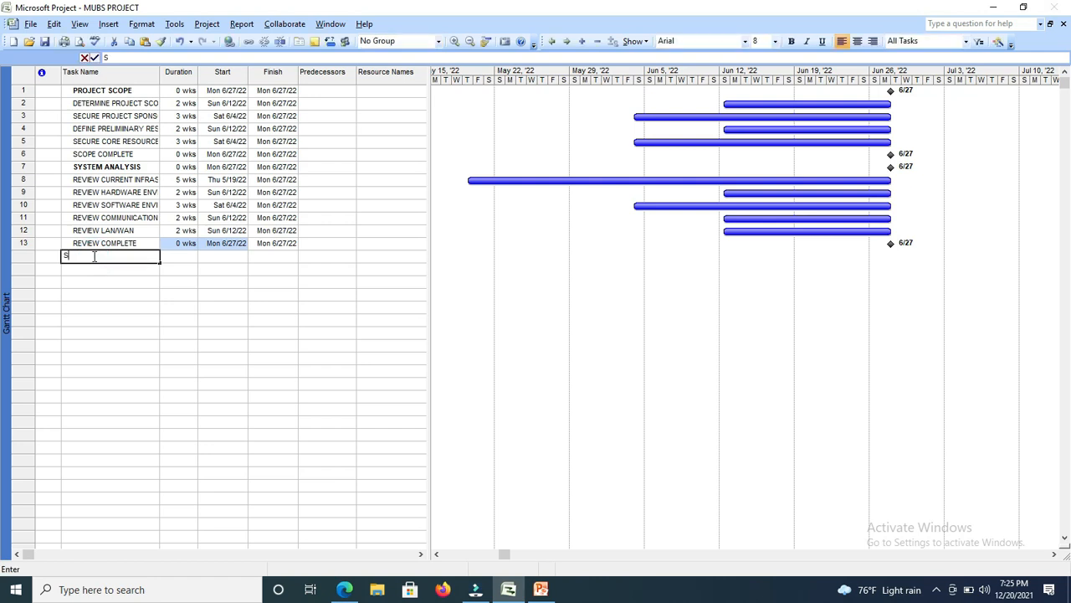
pyautogui.write('YSTEM')
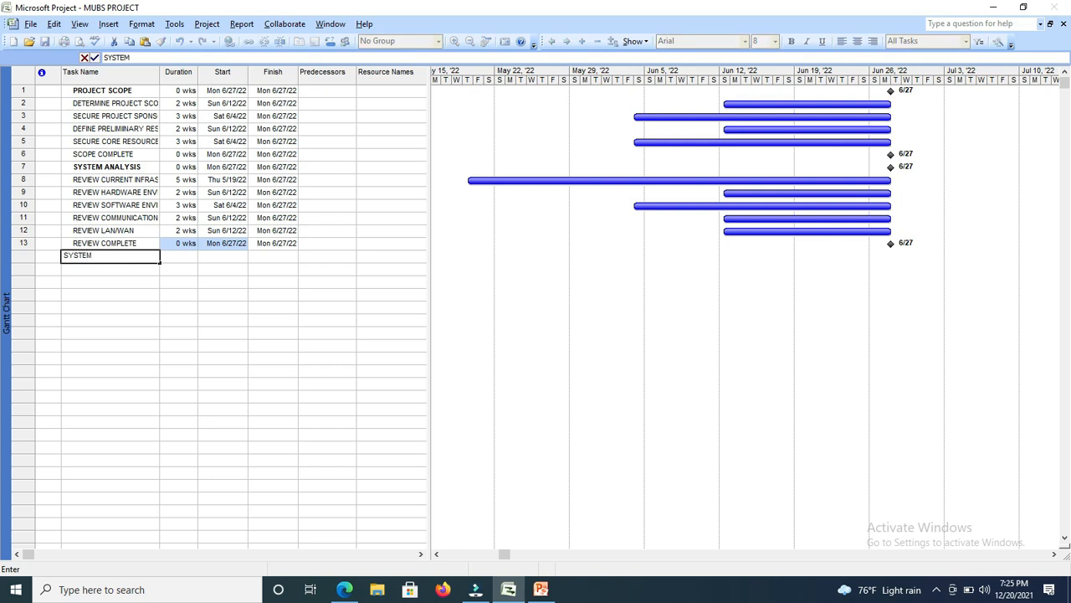
pyautogui.write(' DESIGN')
pyautogui.press('Tab')
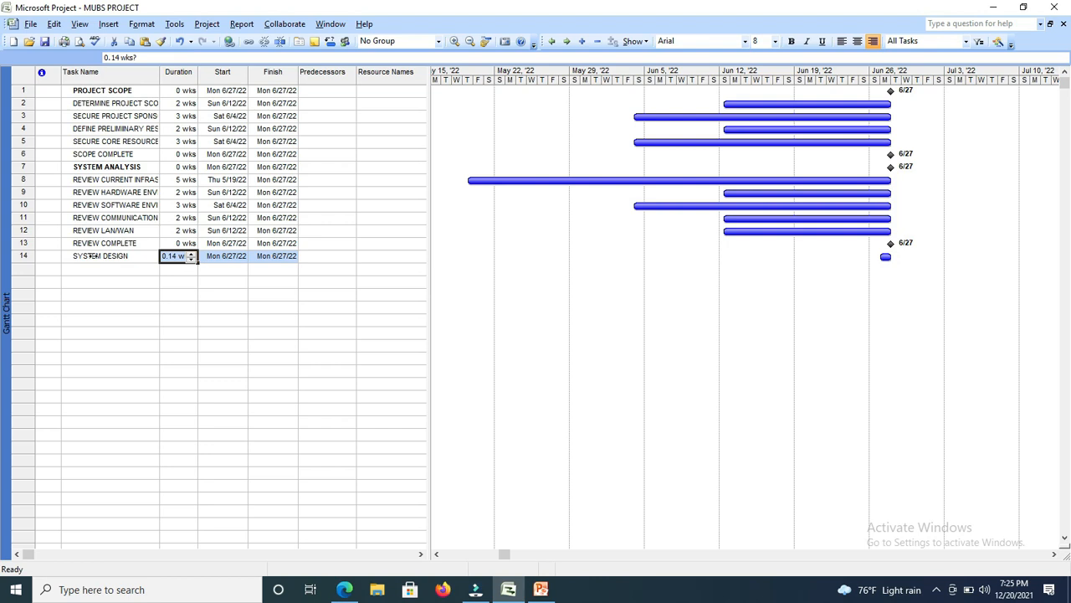
pyautogui.click(192, 260)
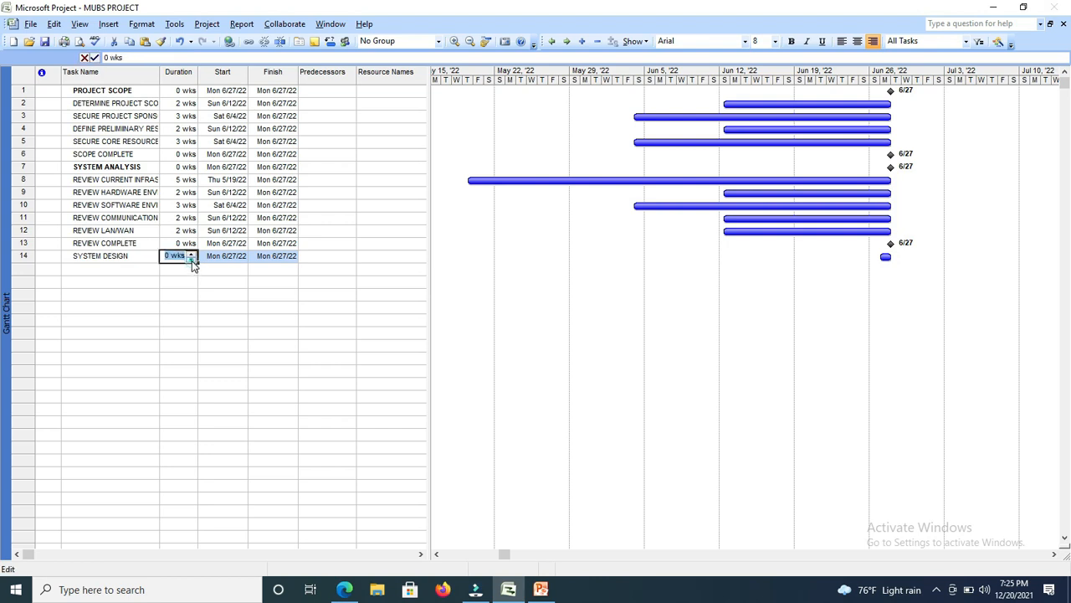
pyautogui.click(192, 261)
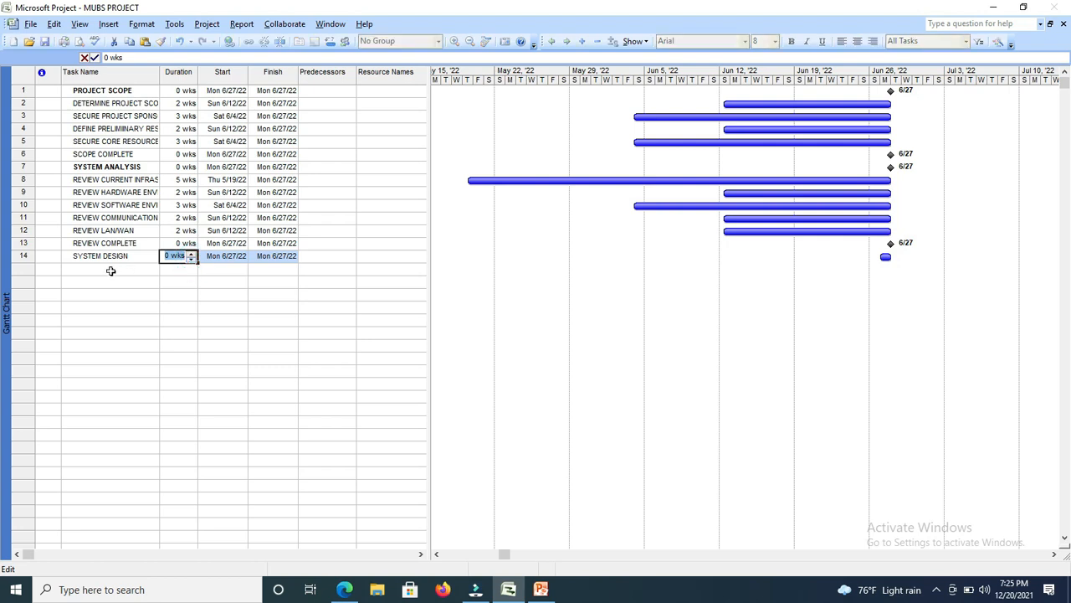
pyautogui.click(111, 269)
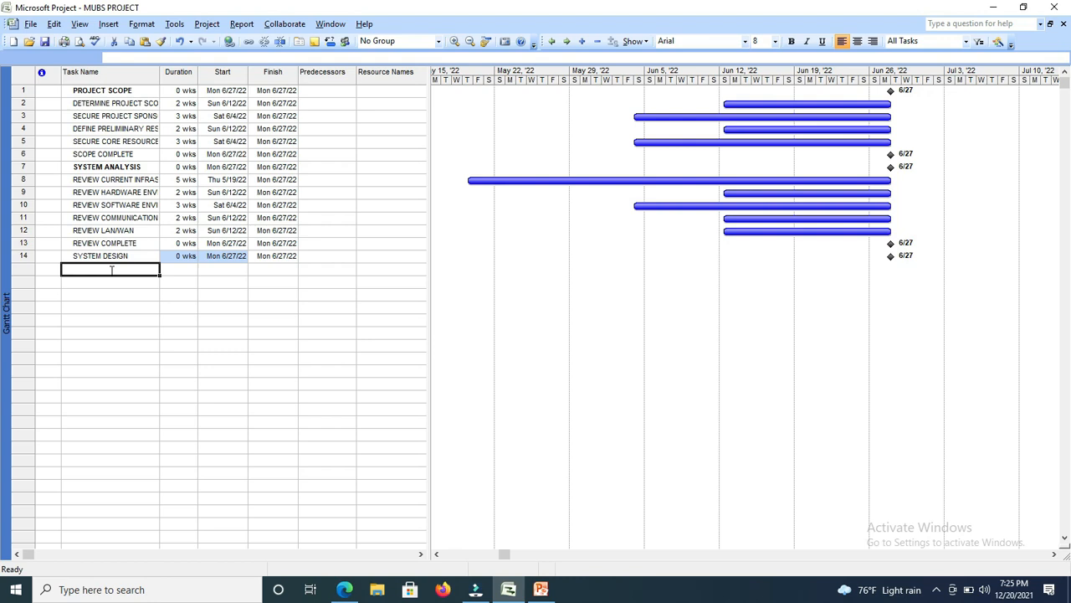
# Enter a new task named PRELIMINARY HARDWARE DESIGN in the fifteenth row.
pyautogui.write('P')
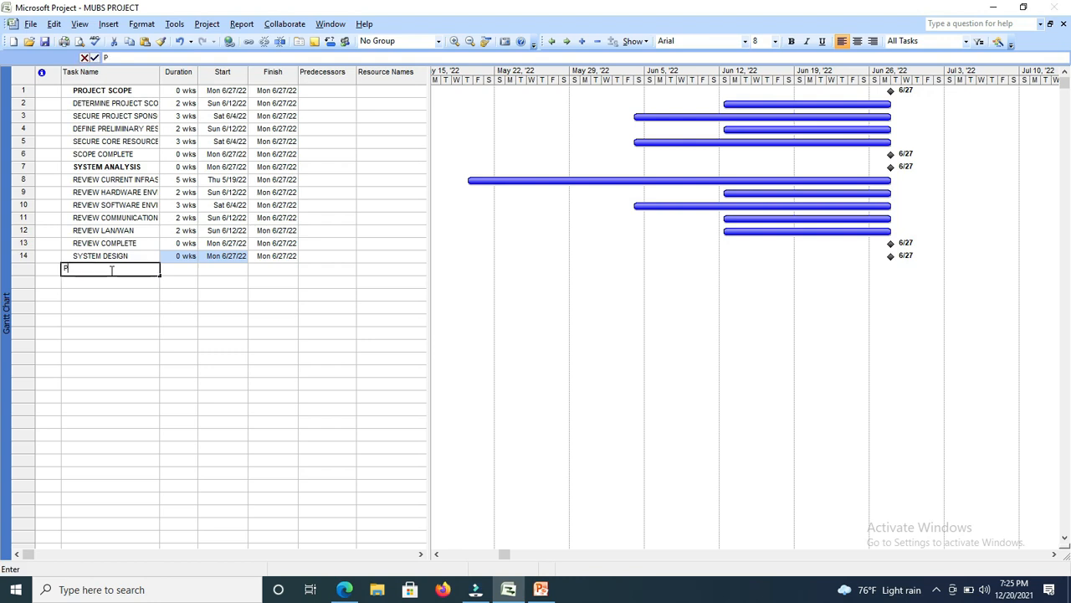
pyautogui.write('RELIMI')
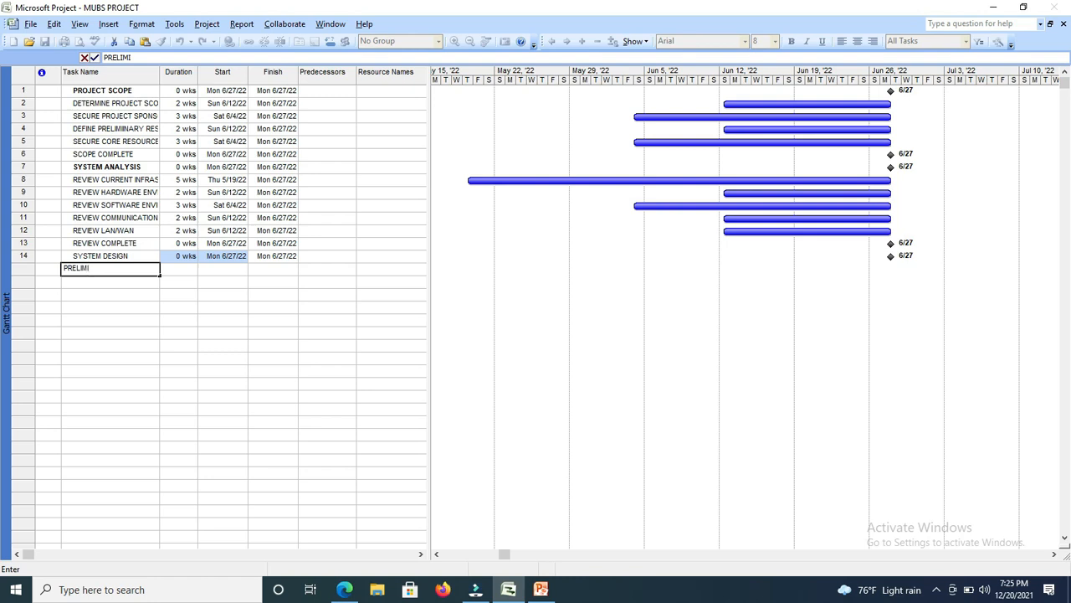
pyautogui.write('NARY HARDWARE ')
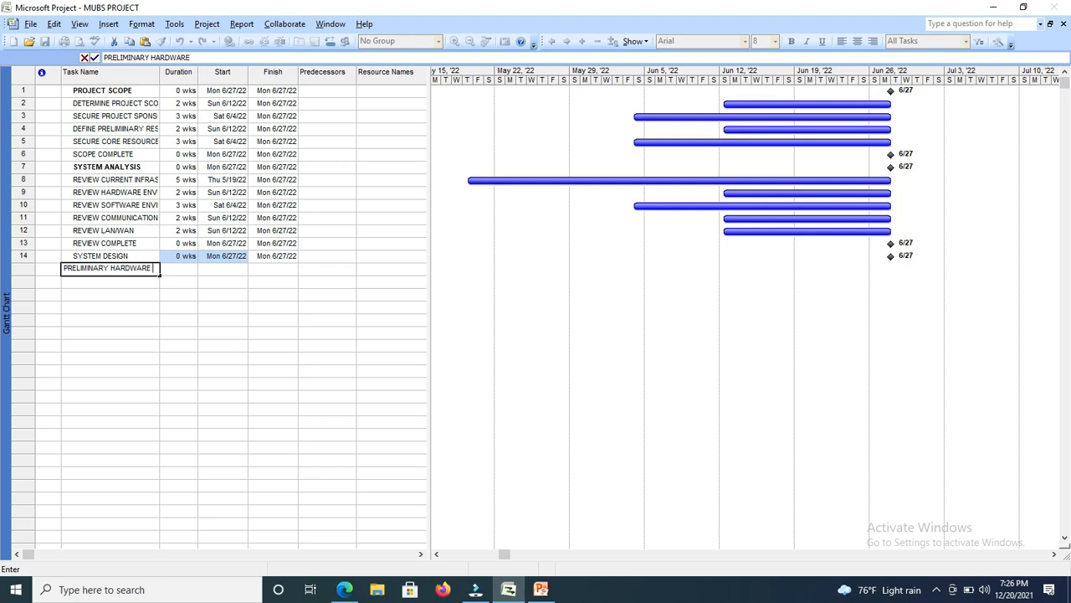
pyautogui.write('DESIGN')
pyautogui.press('Tab')
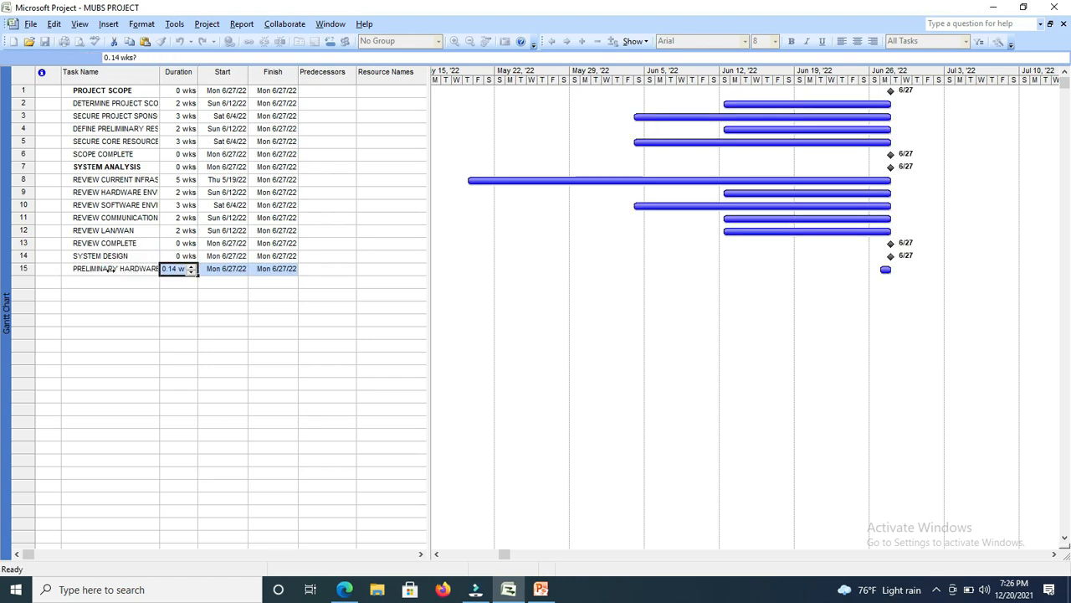
# Set the duration of the PRELIMINARY HARDWARE DESIGN task to 4 wks.
pyautogui.click(191, 266)
pyautogui.click(191, 265)
pyautogui.click(190, 265)
pyautogui.click(191, 266)
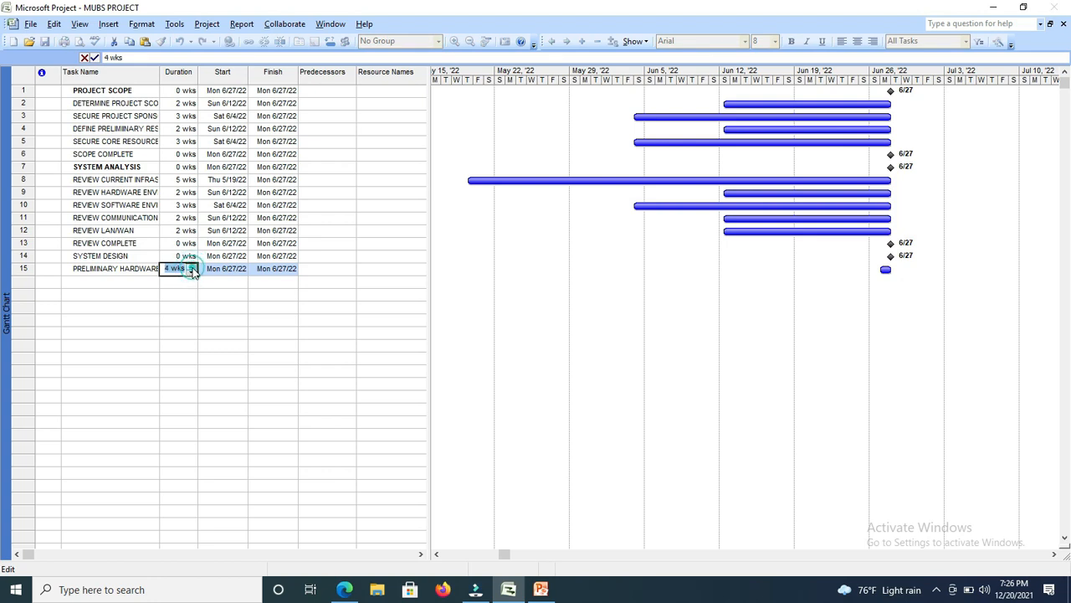
pyautogui.click(118, 285)
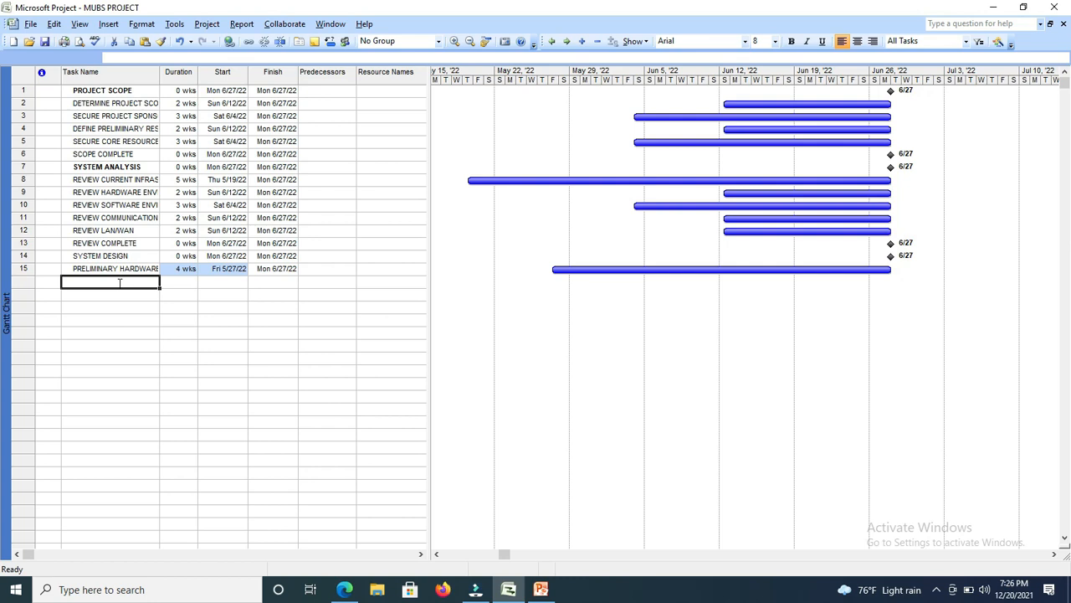
# Copy the PRELIMINARY HARDWARE DESIGN name into the sixteenth row and change it to read PRELIMINARY SOFTWARE DESIGN.
pyautogui.click(137, 268)
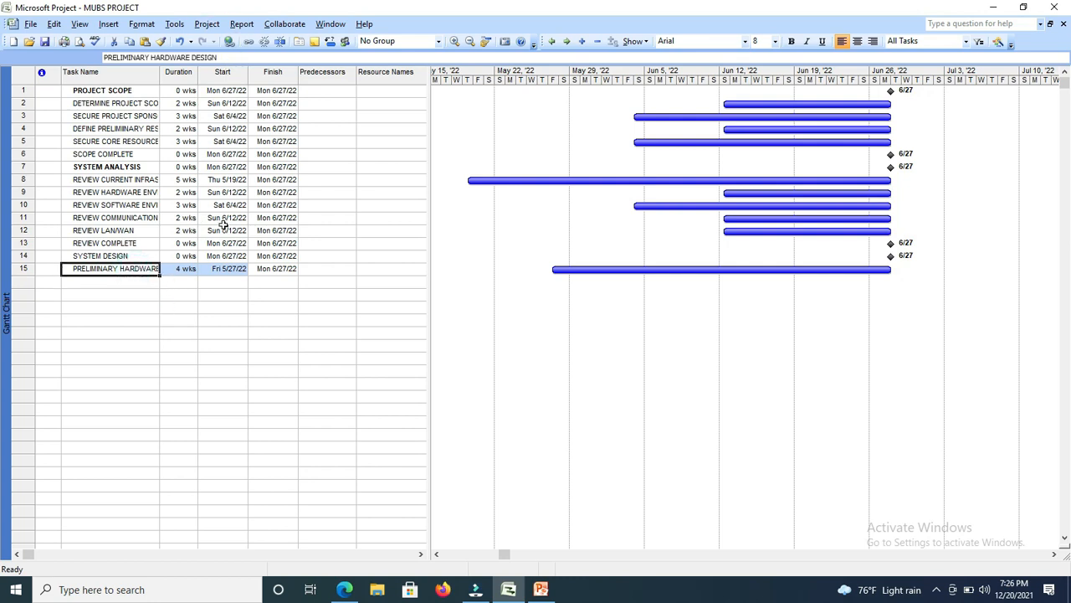
pyautogui.click(224, 57)
pyautogui.moveTo(224, 57); pyautogui.dragTo(99, 67)
pyautogui.hotkey('ctrl', 'c')
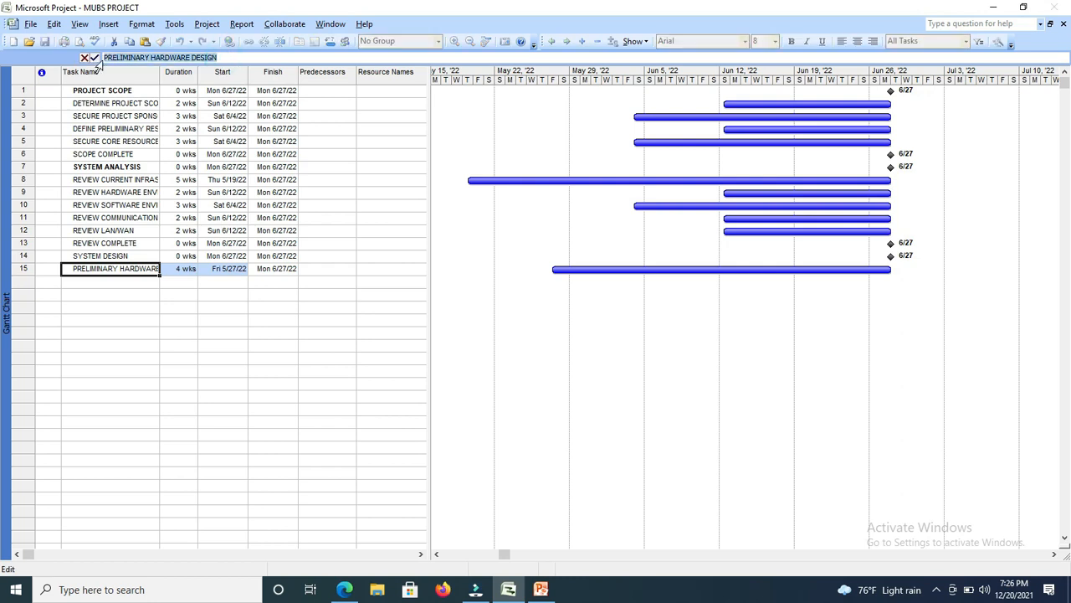
pyautogui.click(93, 283)
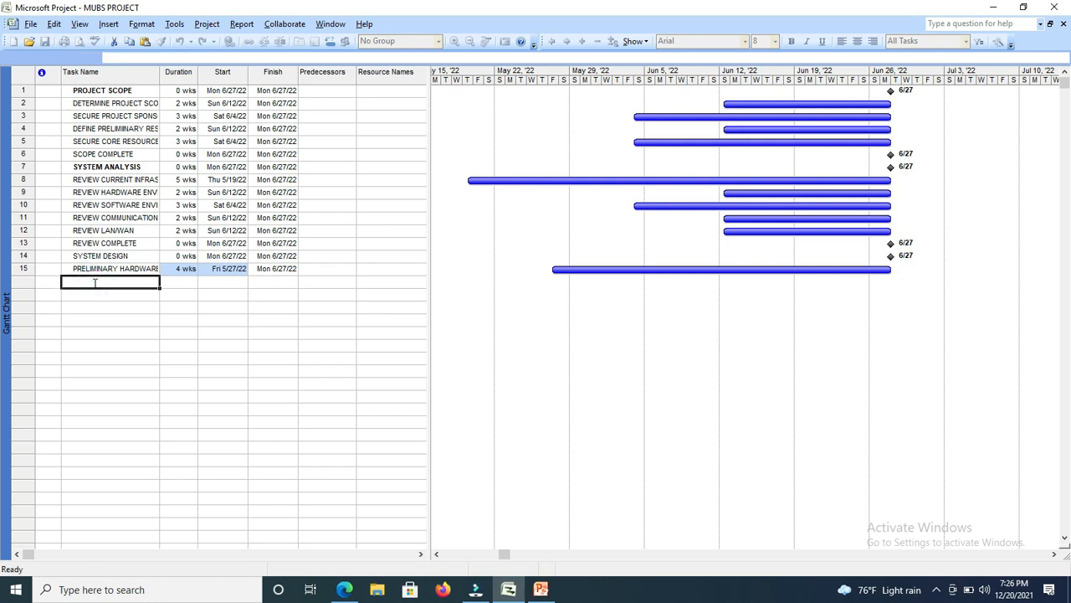
pyautogui.hotkey('ctrl', 'v')
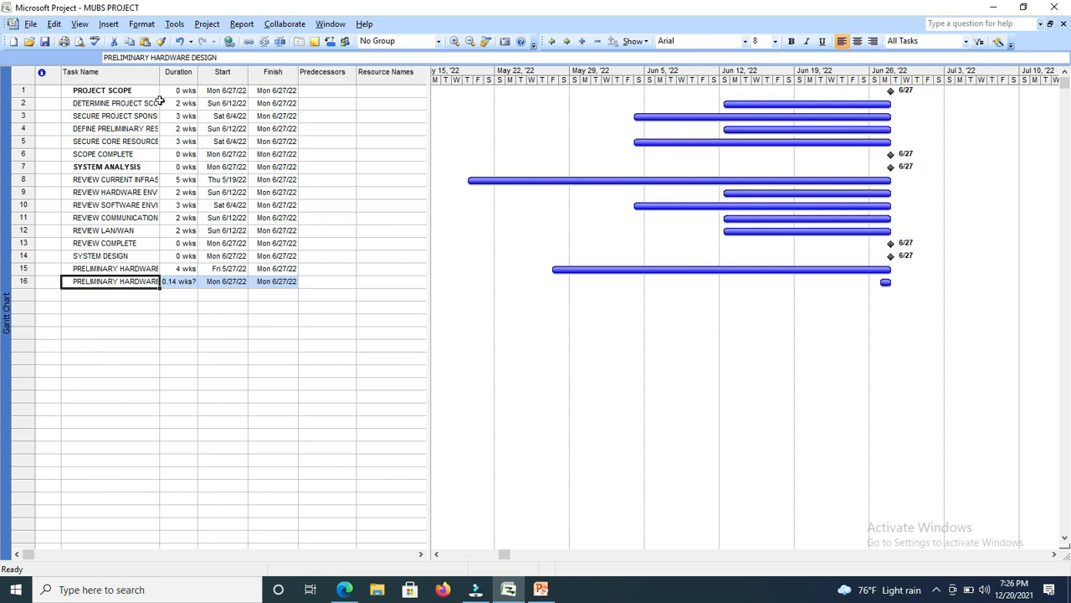
pyautogui.moveTo(168, 58); pyautogui.dragTo(153, 57)
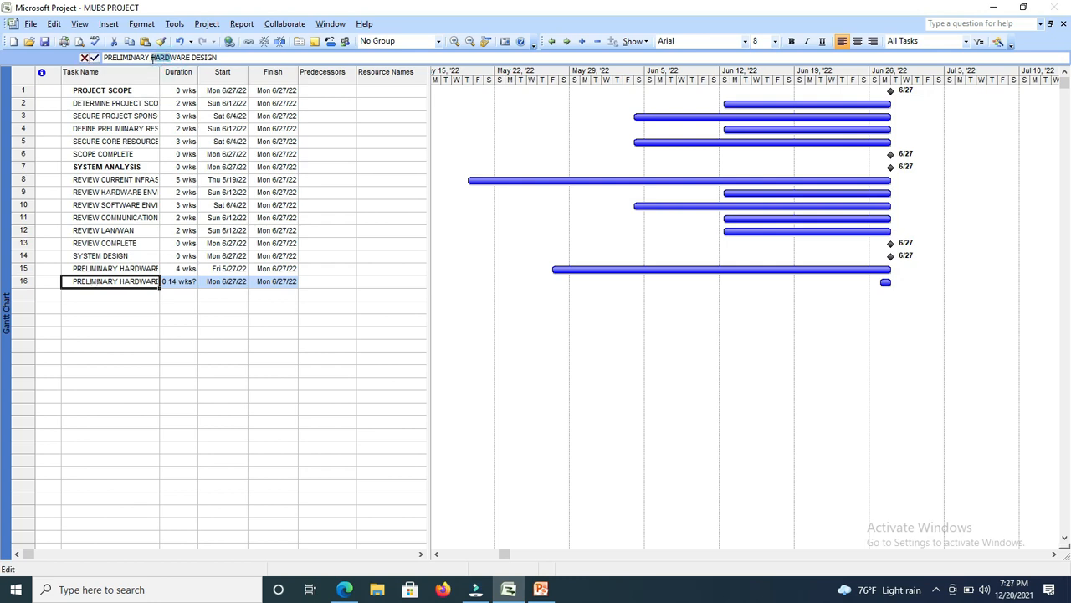
pyautogui.write('SOFT')
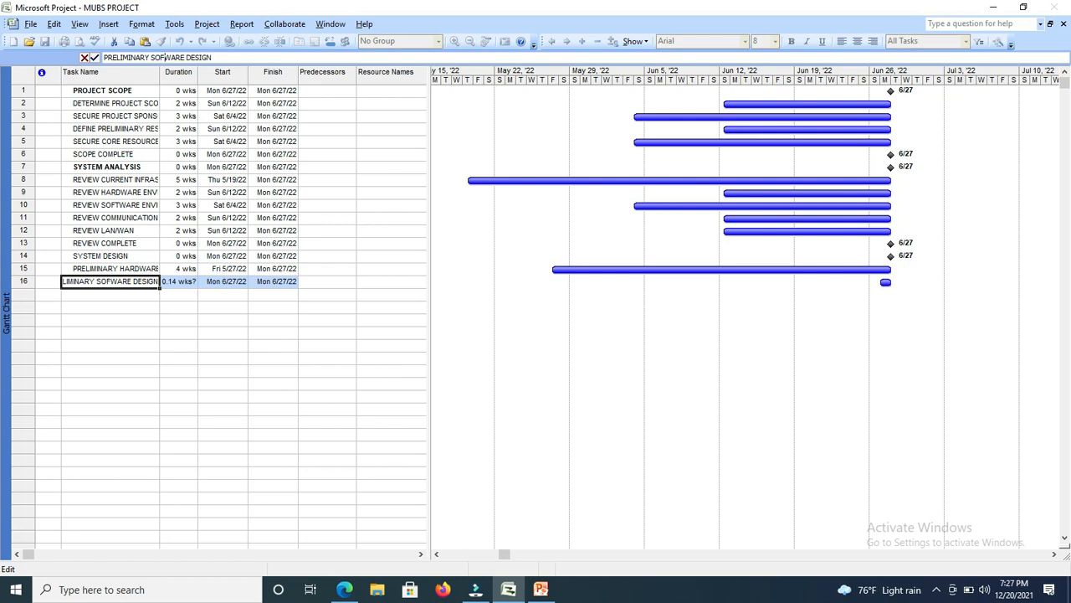
# Set the duration of the PRELIMINARY SOFTWARE DESIGN task to 1 wk.
pyautogui.click(187, 282)
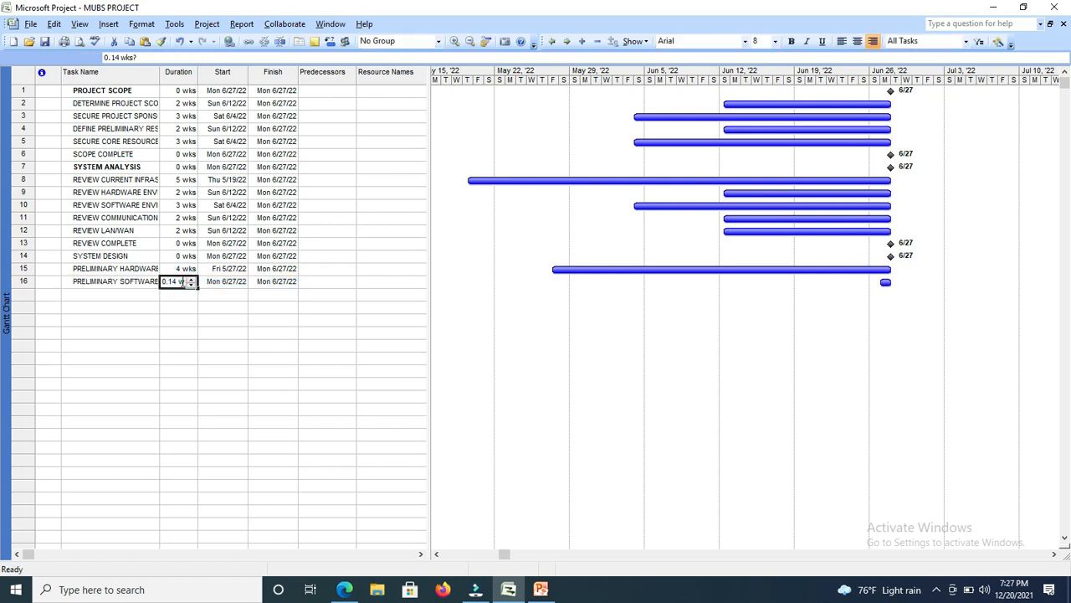
pyautogui.click(192, 281)
pyautogui.click(112, 294)
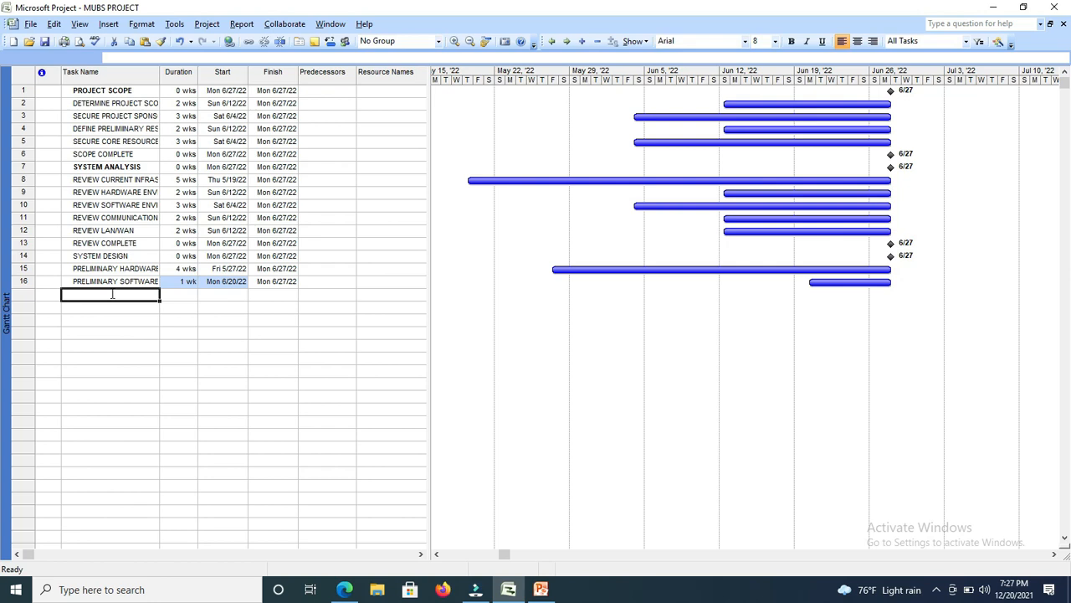
# Paste the copied task name into the seventeenth row and change it to read PRELIMINARY COMMUNICATION DESIGN.
pyautogui.rightClick(113, 294)
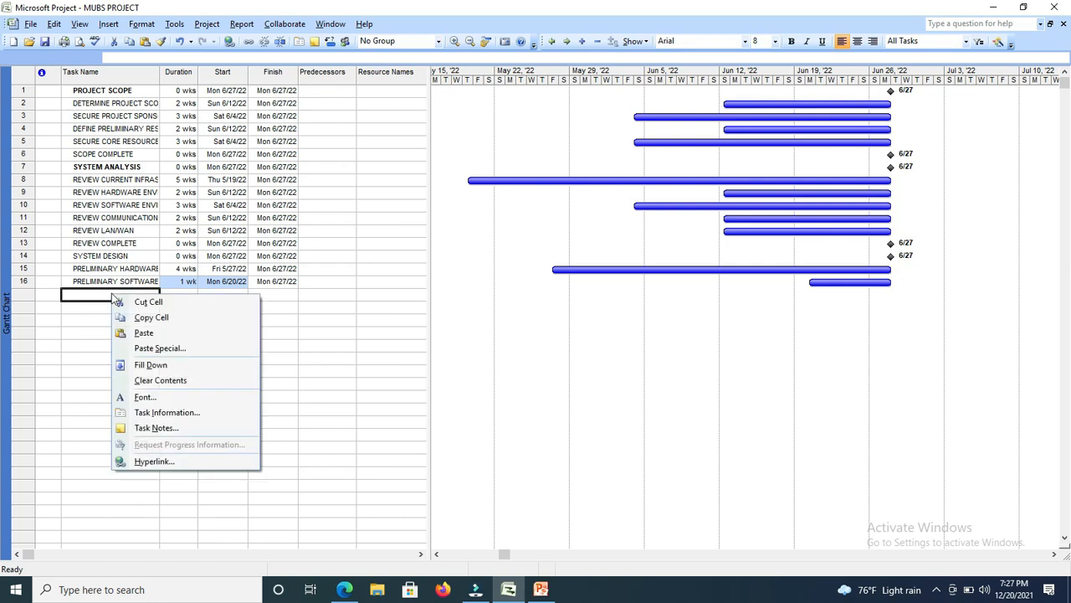
pyautogui.click(144, 333)
pyautogui.moveTo(192, 57); pyautogui.dragTo(151, 57)
pyautogui.write('COMMU')
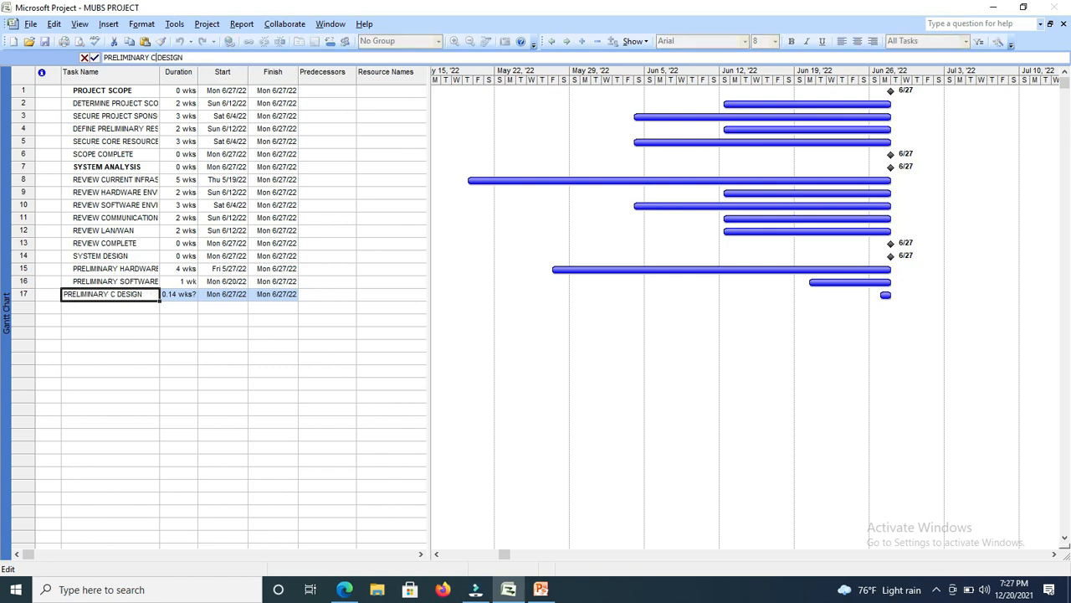
pyautogui.write('NICATION')
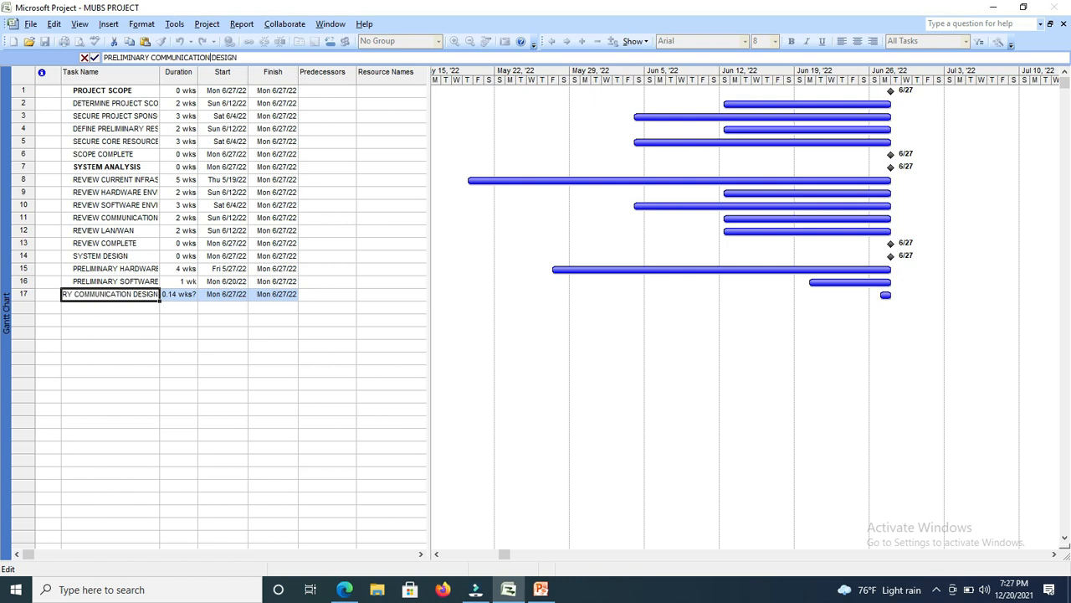
# Set the duration of the PRELIMINARY COMMUNICATION DESIGN task to 2 wks.
pyautogui.click(182, 297)
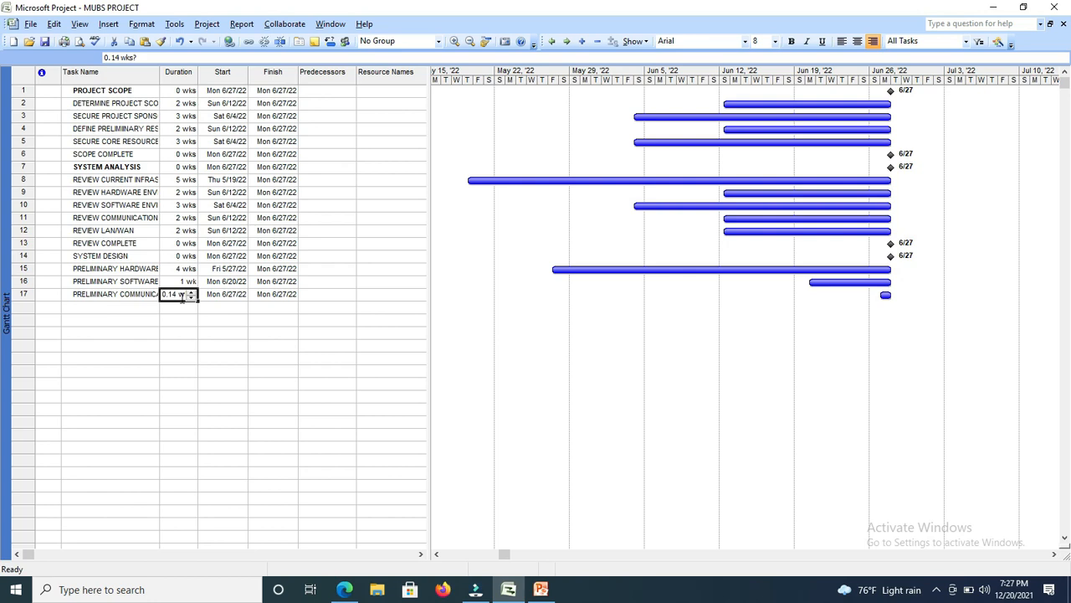
pyautogui.write('2')
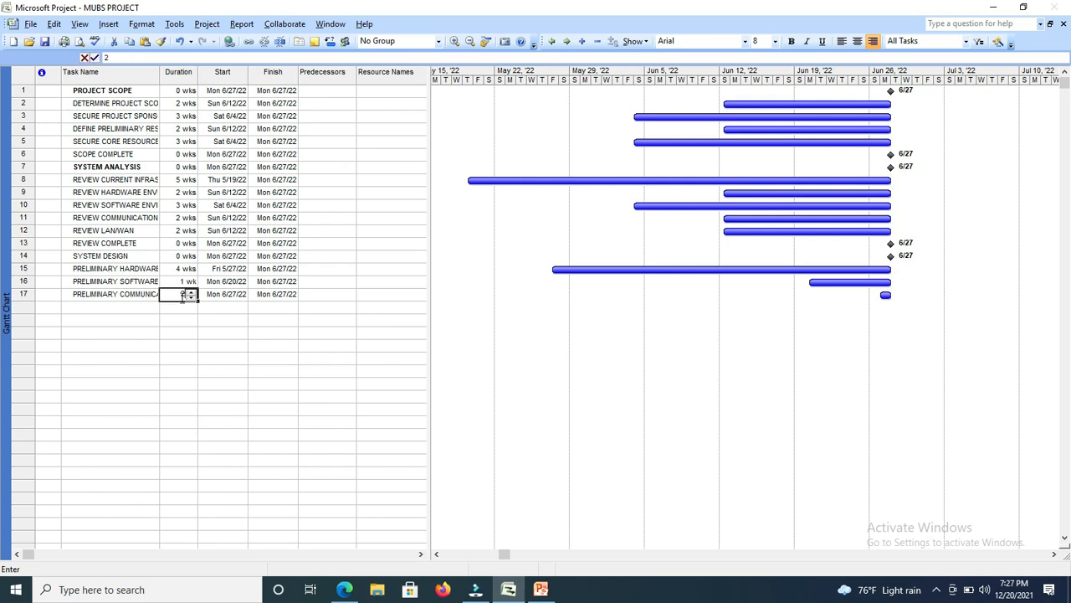
pyautogui.click(136, 308)
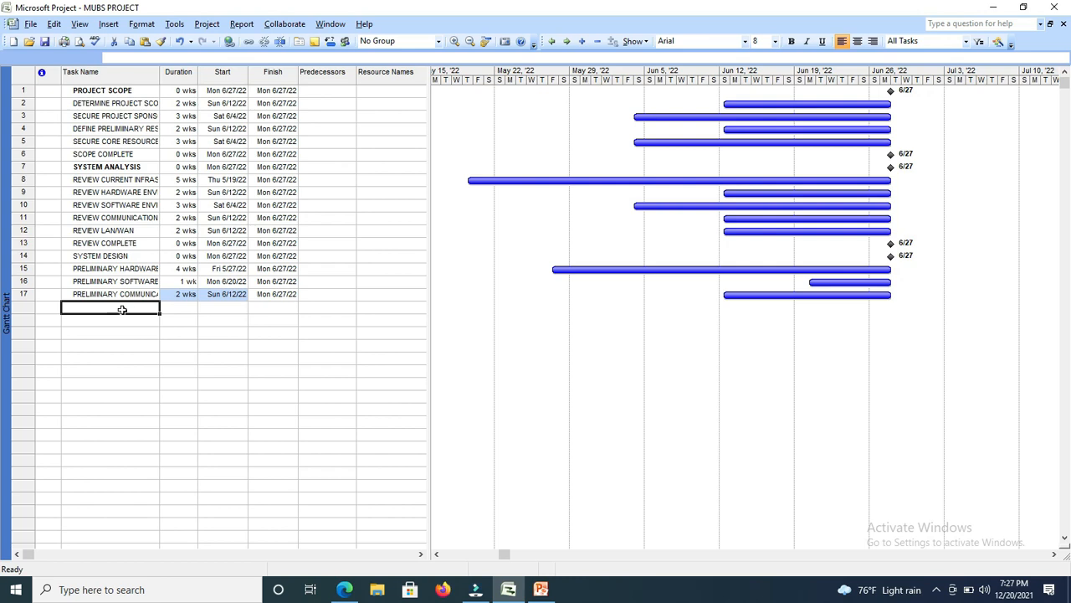
# Enter a new task named LAN/WAN DESIGN in the eighteenth row.
pyautogui.write('LAN/')
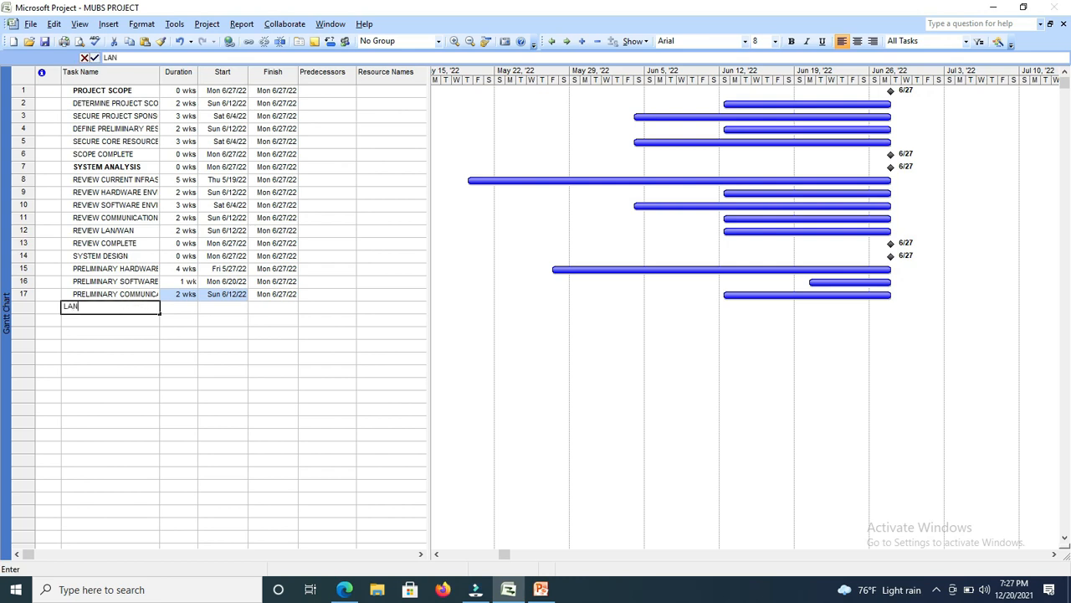
pyautogui.write('WA')
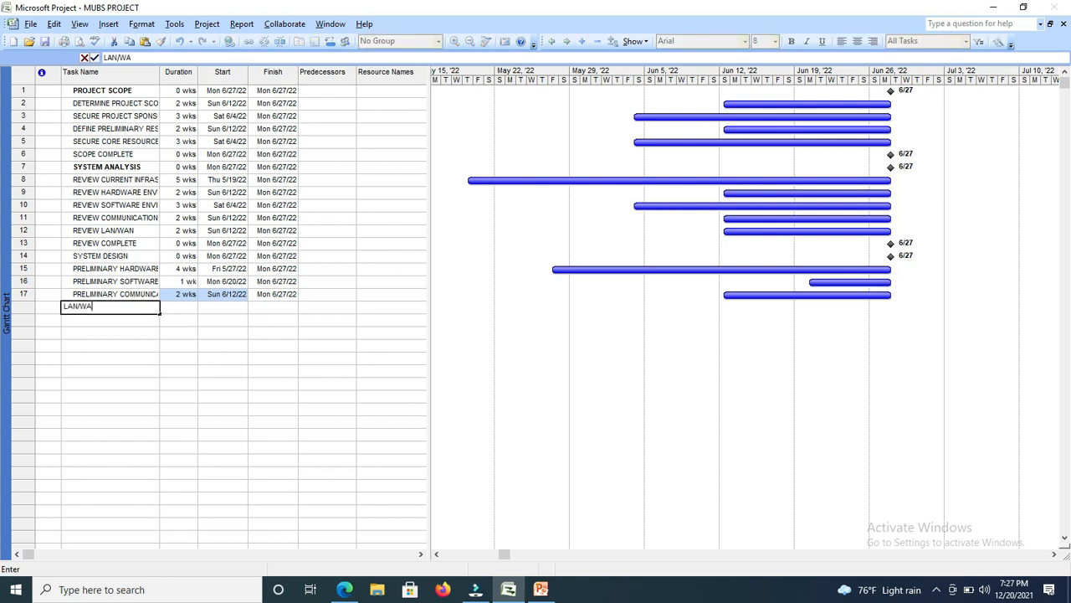
pyautogui.write('N DESIGN')
pyautogui.press('Tab')
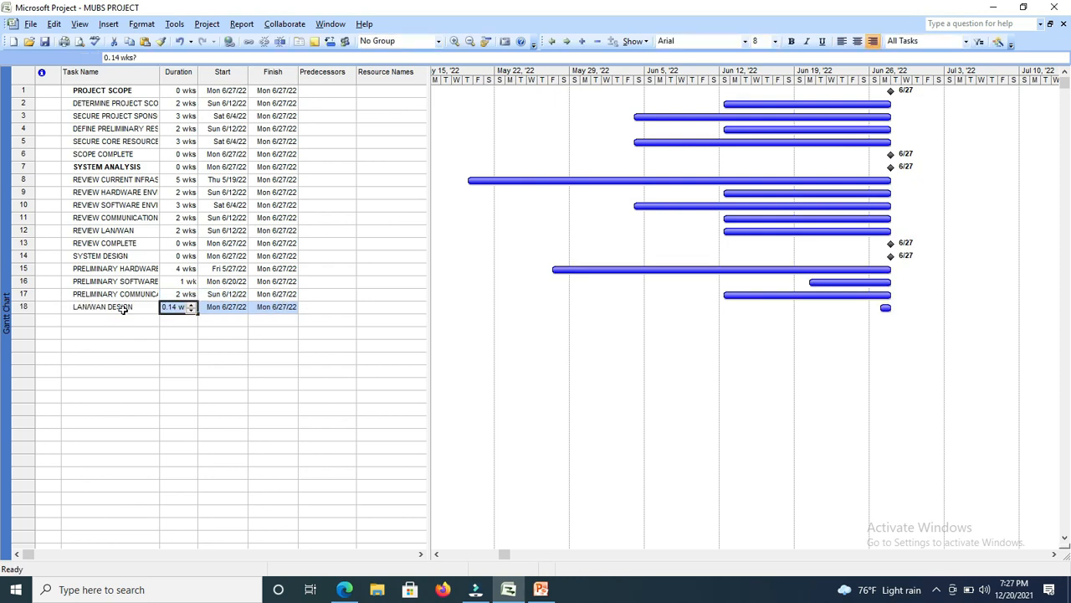
# Set the duration of the LAN/WAN DESIGN task to 4 wks.
pyautogui.click(191, 304)
pyautogui.click(192, 305)
pyautogui.click(192, 305)
pyautogui.click(192, 305)
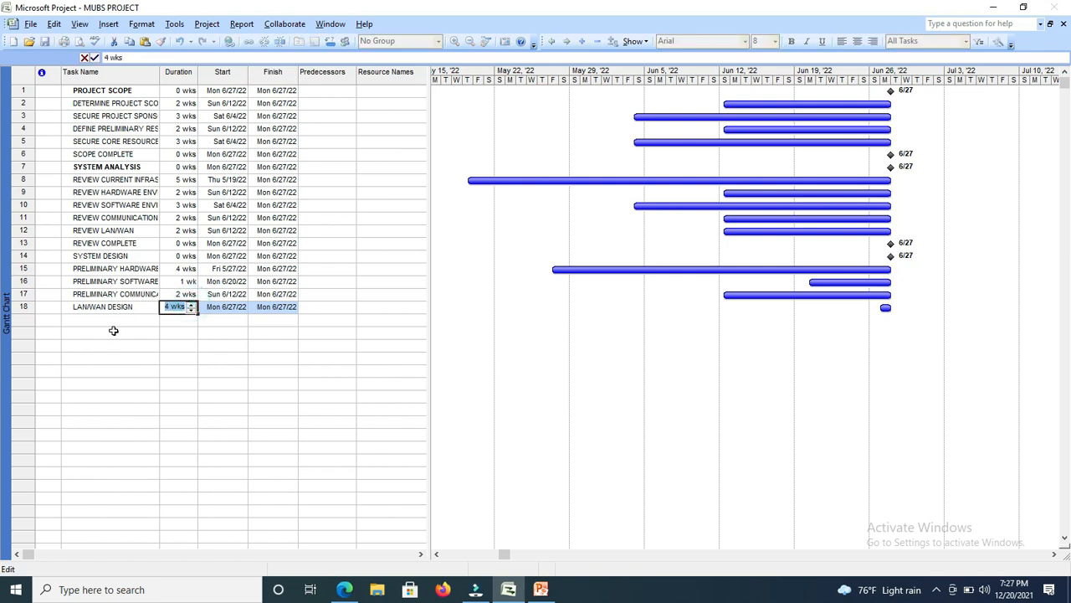
pyautogui.click(116, 319)
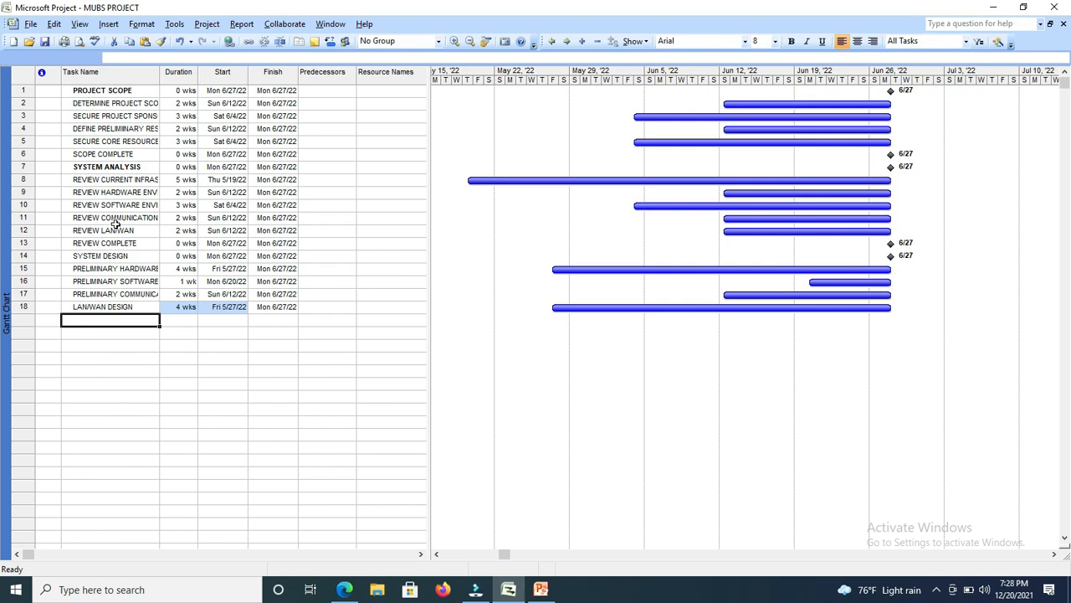
# Make the SYSTEM DESIGN task name in the fourteenth row bold.
pyautogui.click(111, 256)
pyautogui.hotkey('ctrl', 'b')
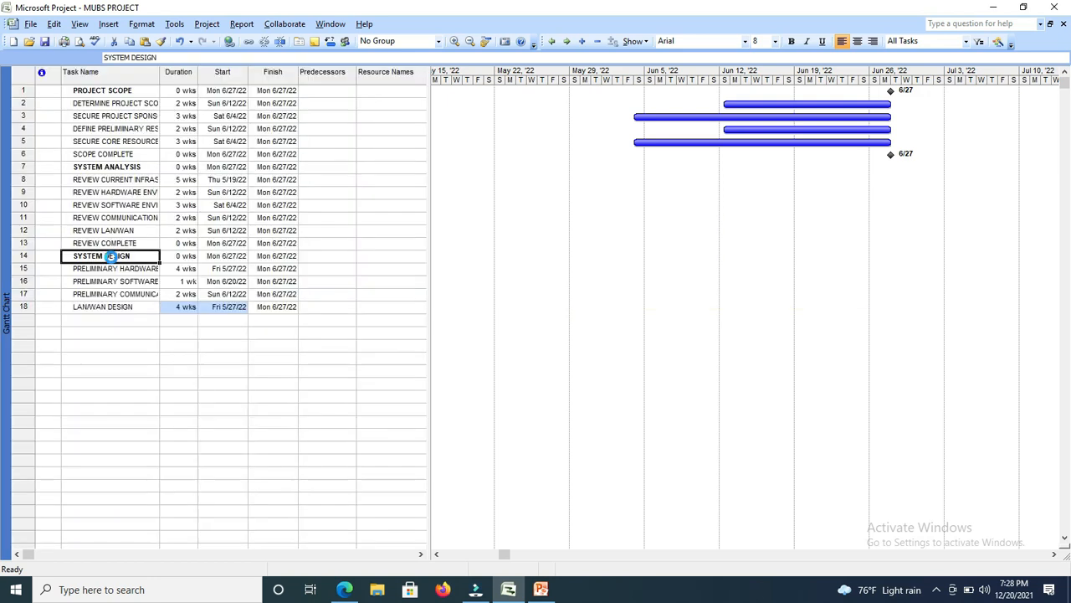
# Enter a new task named DESIGN DOCUMENT COMPLETE in the nineteenth row.
pyautogui.click(104, 319)
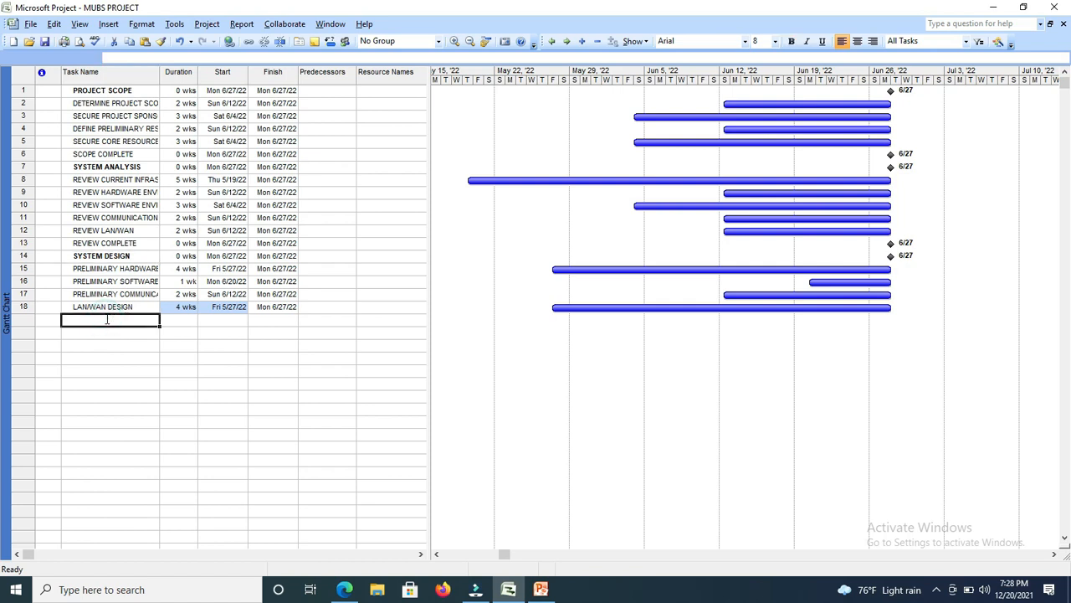
pyautogui.write('ES')
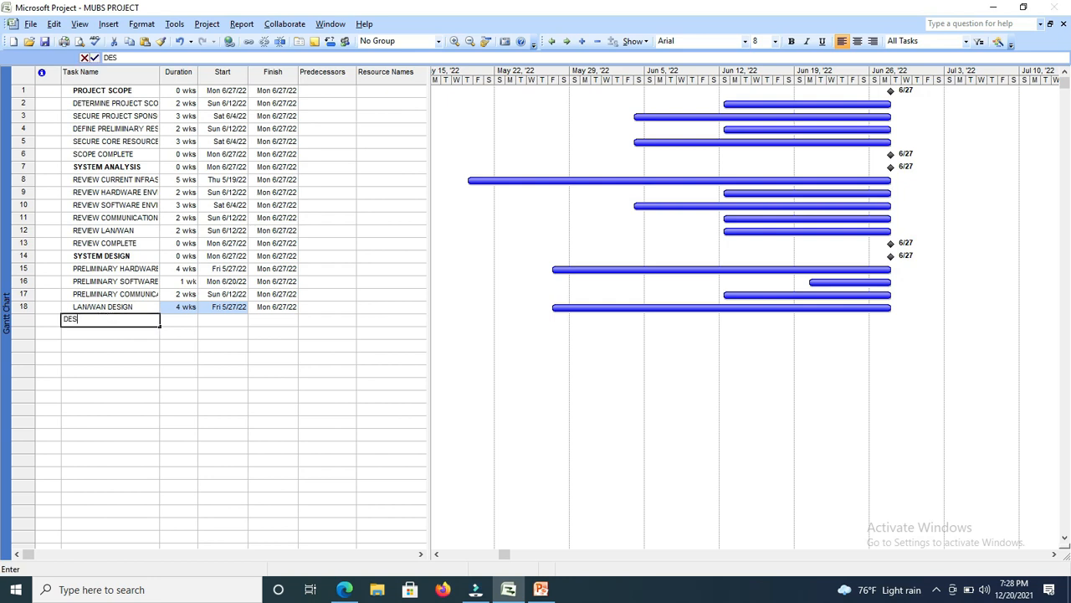
pyautogui.write('III')
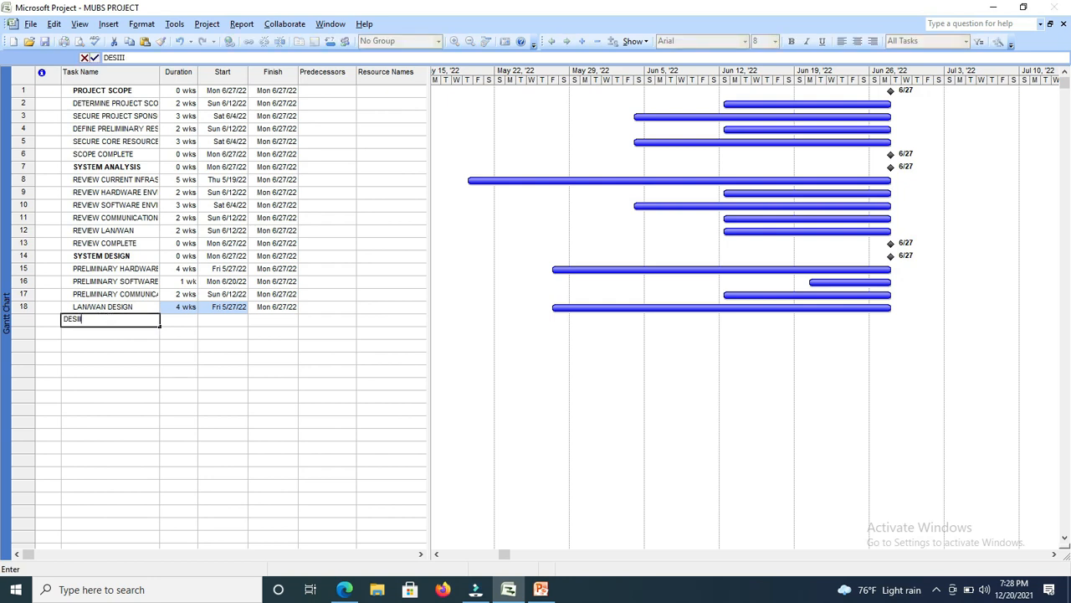
pyautogui.press('BackSpace')
pyautogui.press('BackSpace')
pyautogui.write('GN DOCUMENT C')
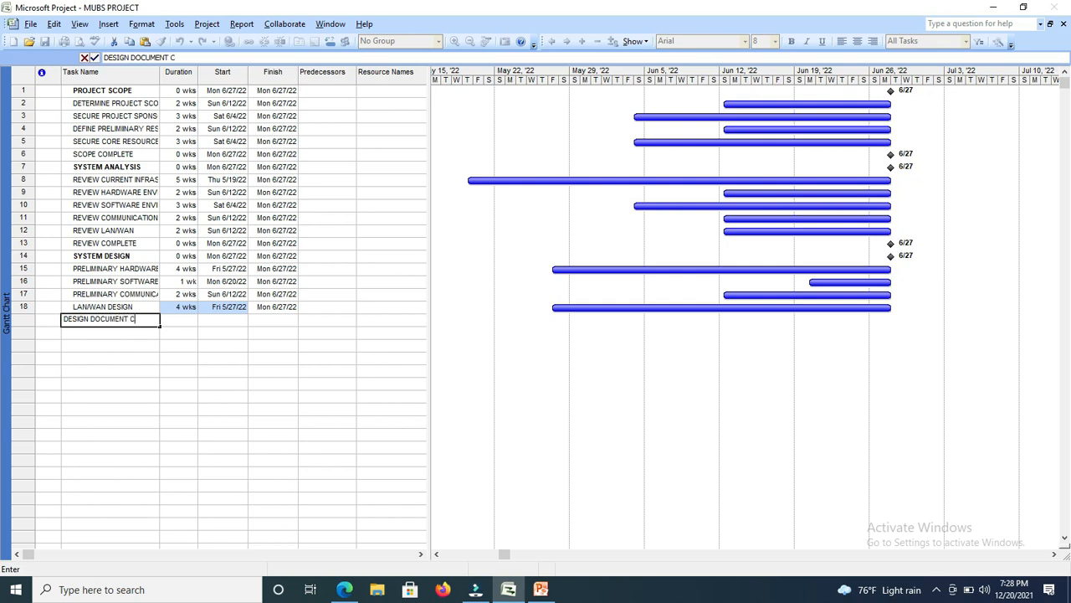
pyautogui.write('OMPLETE')
pyautogui.press('Return')
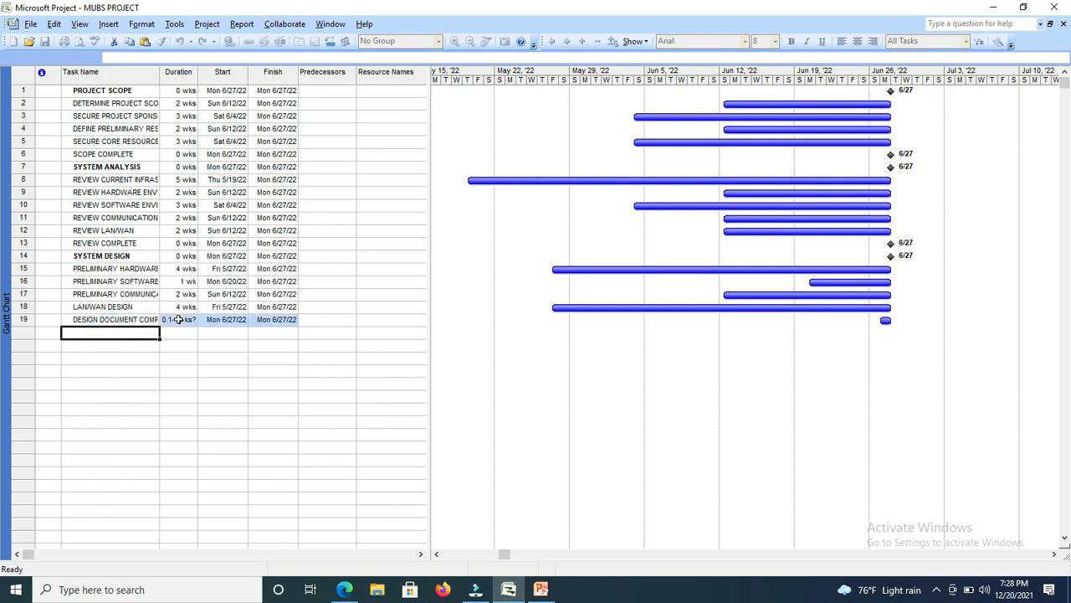
# Set the duration of the DESIGN DOCUMENT COMPLETE task to 0 wks.
pyautogui.click(178, 319)
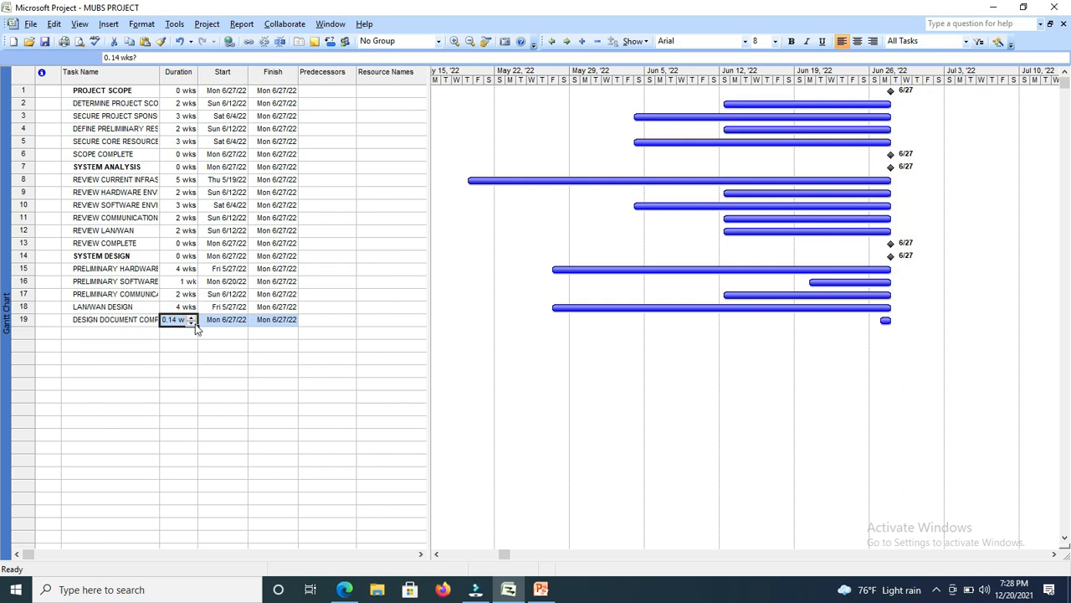
pyautogui.write('0')
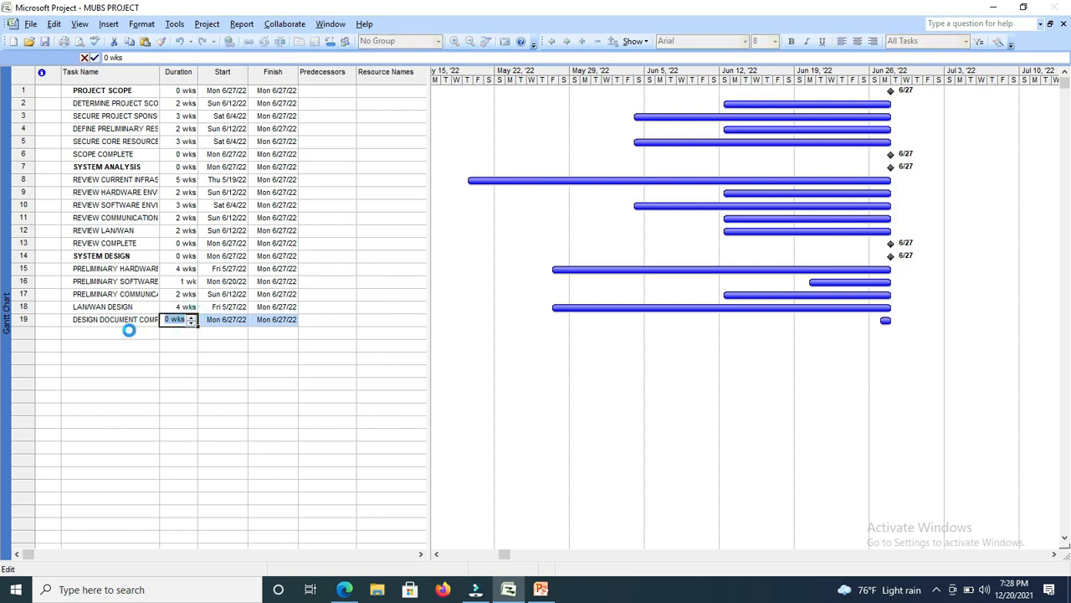
pyautogui.click(129, 332)
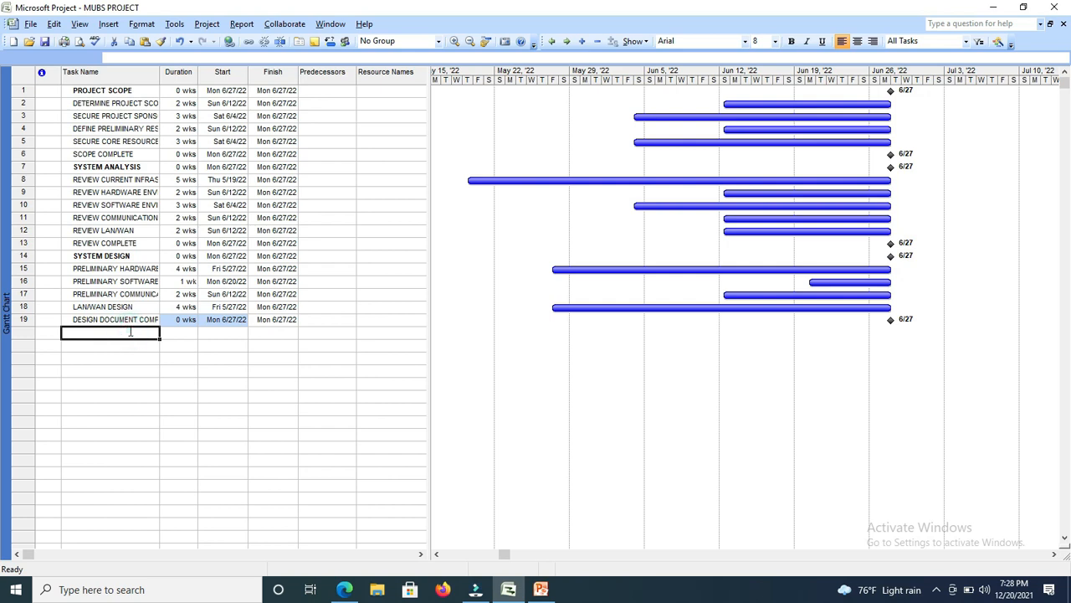
# Enter a new task named BUDGET in the twentieth row and make its name bold.
pyautogui.write('BUDGET')
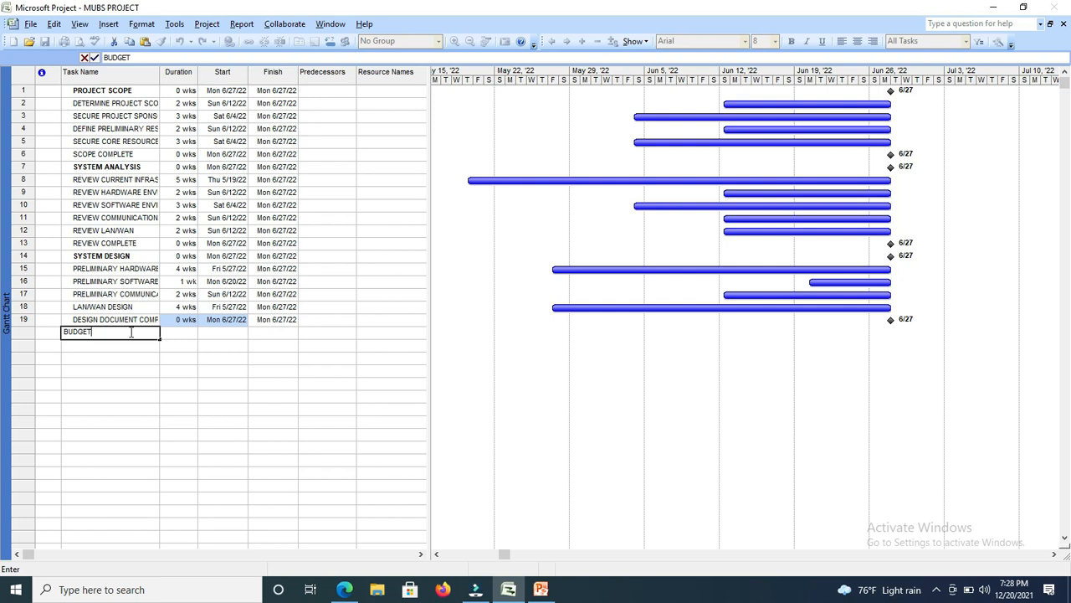
pyautogui.click(166, 358)
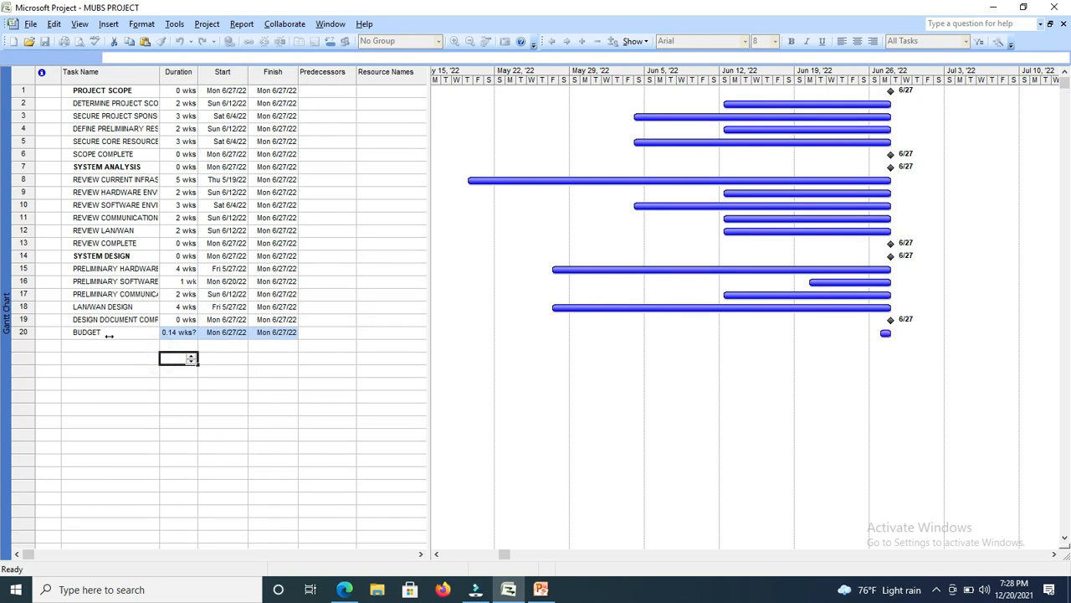
pyautogui.click(109, 333)
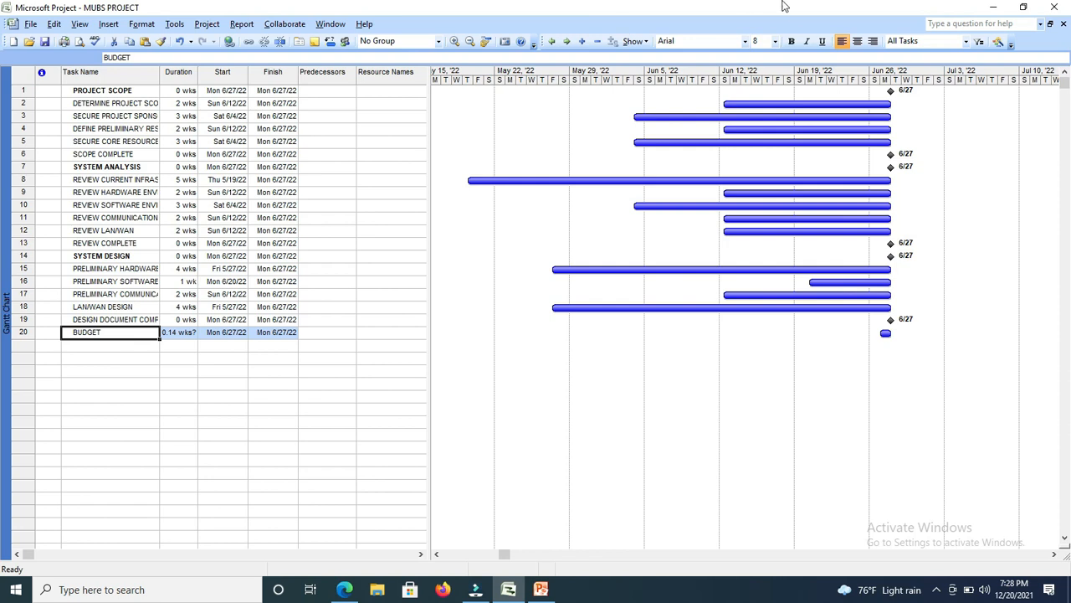
pyautogui.click(788, 42)
# Set the duration of the BUDGET task to 0 wks.
pyautogui.click(188, 333)
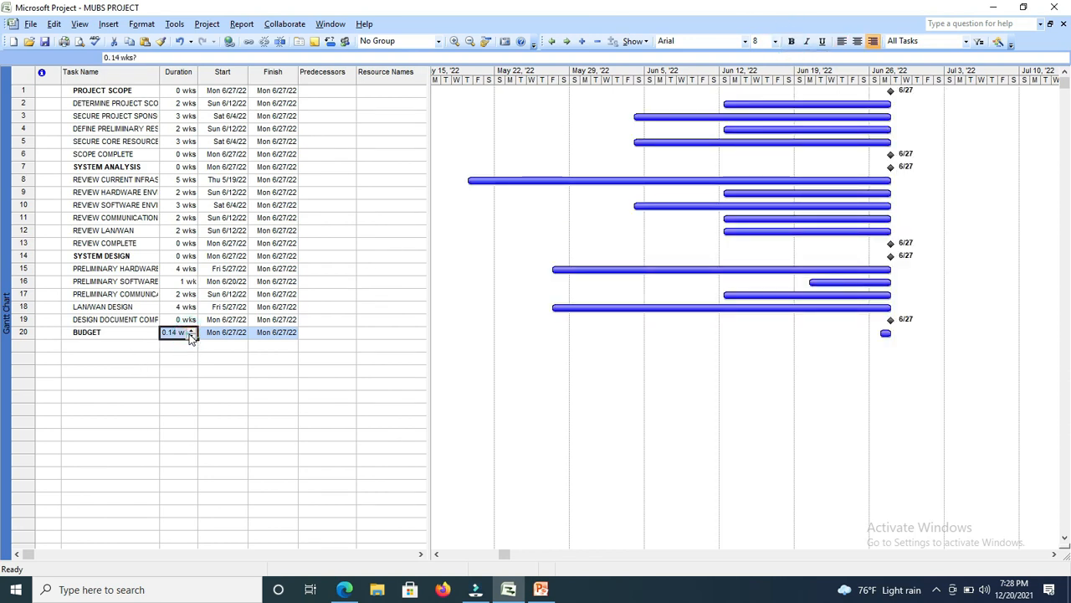
pyautogui.click(192, 335)
pyautogui.click(141, 347)
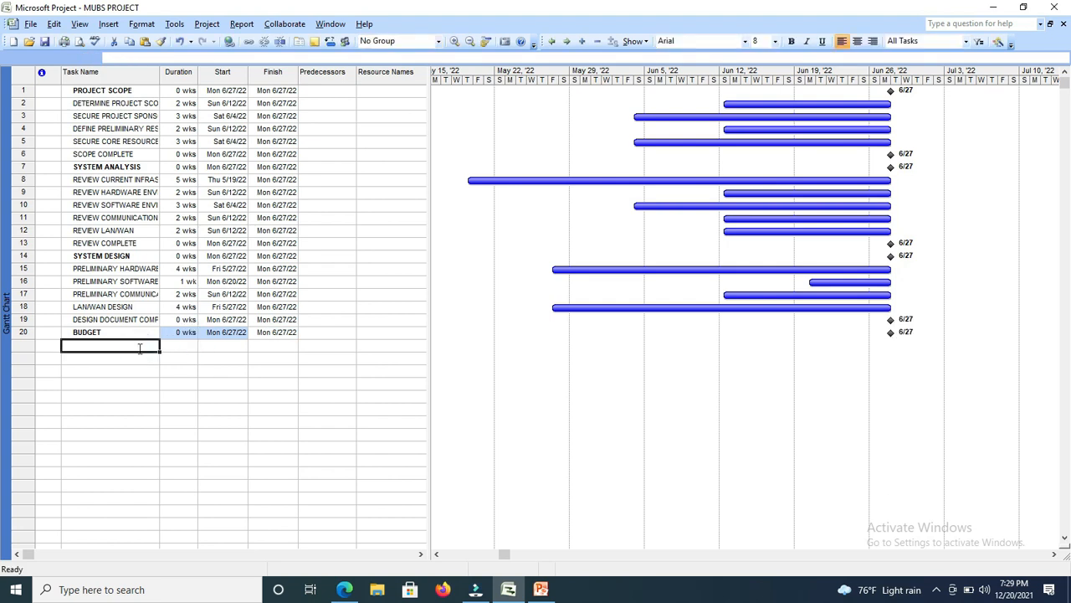
# Enter a new task named DEVELOP BUDGET in the twenty-first row.
pyautogui.write('D')
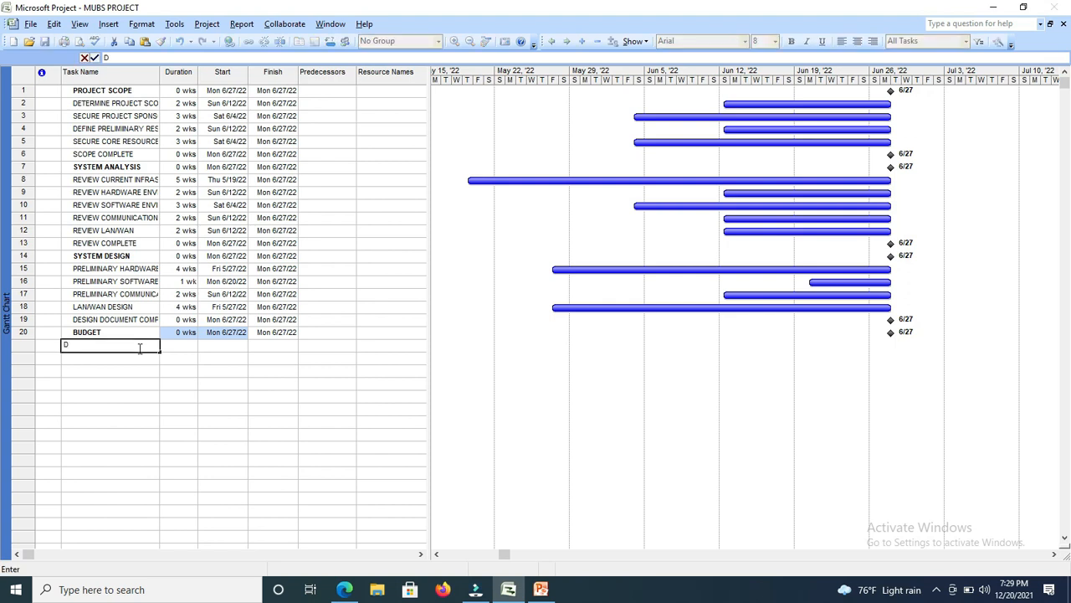
pyautogui.write('EVELOP BUDGET')
# Set the duration of the DEVELOP BUDGET task to 2 wks.
pyautogui.click(179, 343)
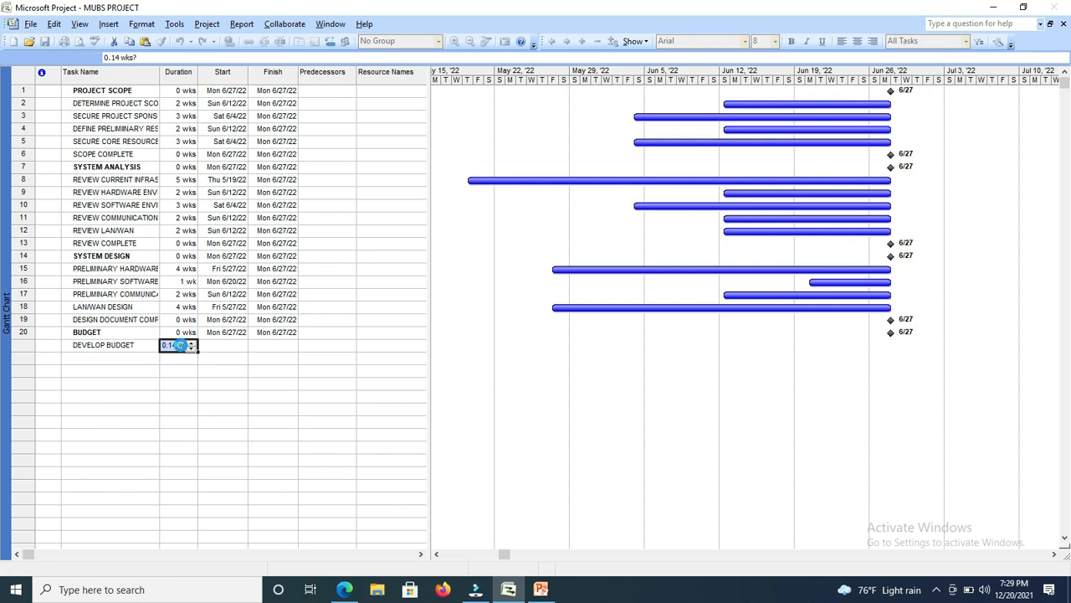
pyautogui.click(181, 345)
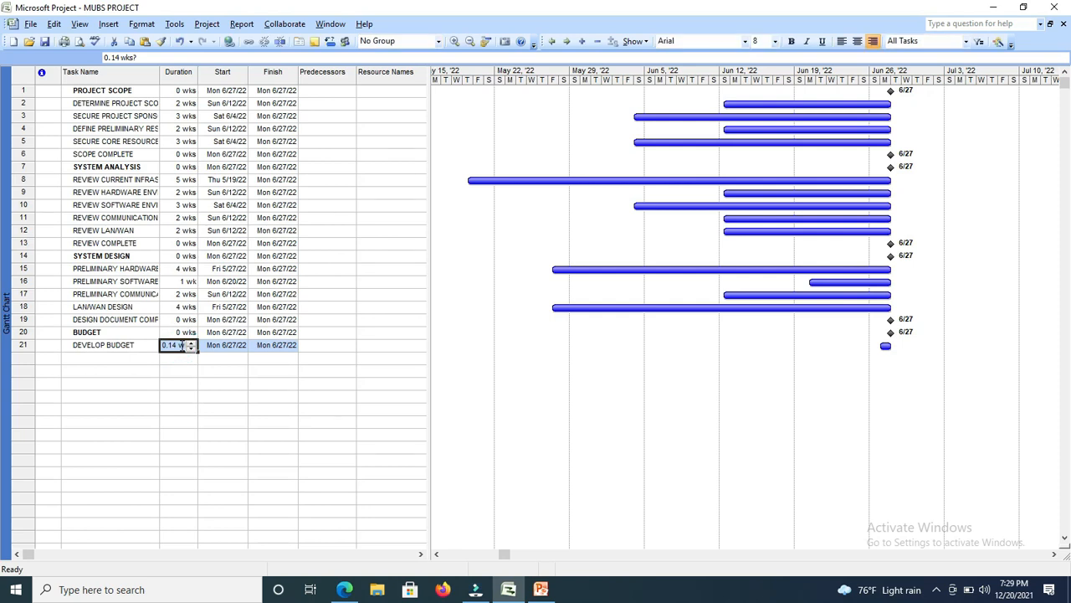
pyautogui.click(191, 343)
pyautogui.click(100, 358)
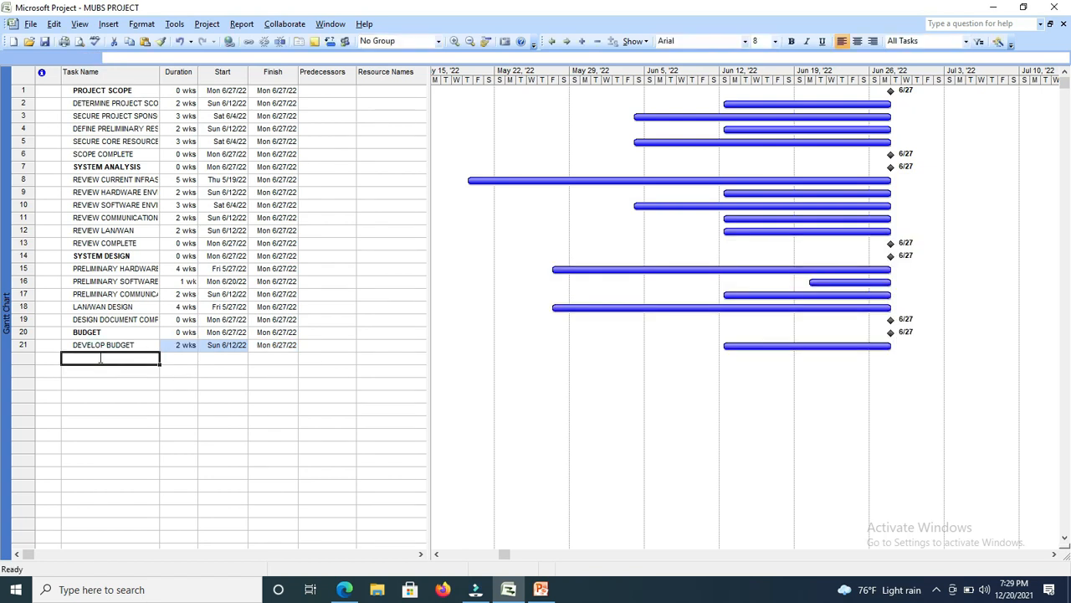
# Enter a new task named ALIGN BUDGET REQUESTS TO BUSINESS GOALS in the twenty-second row.
pyautogui.write('ALI')
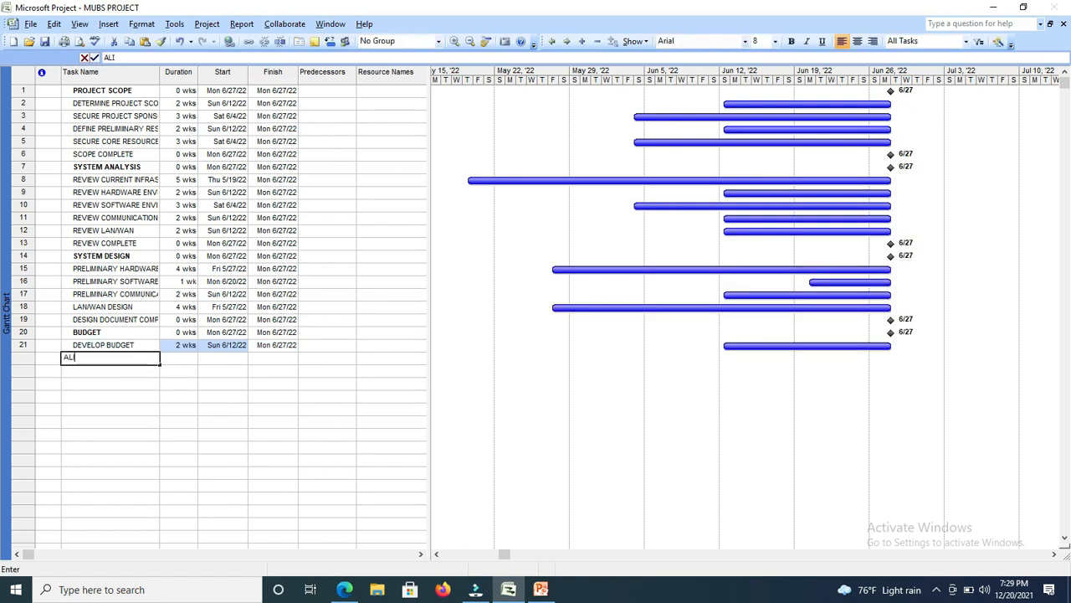
pyautogui.write('GN')
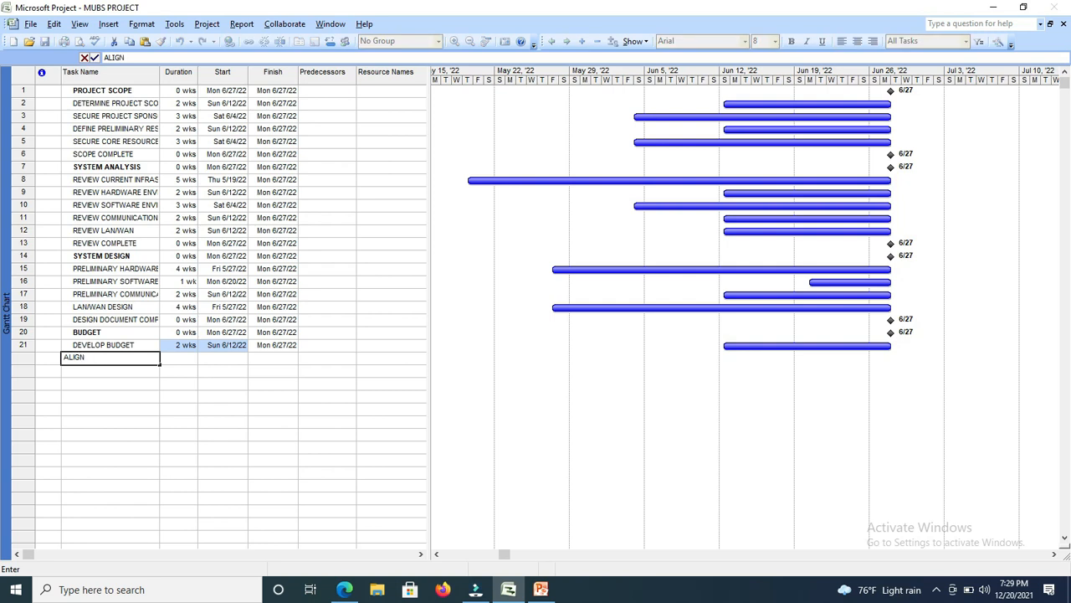
pyautogui.write(' BUDGET REQUESTS')
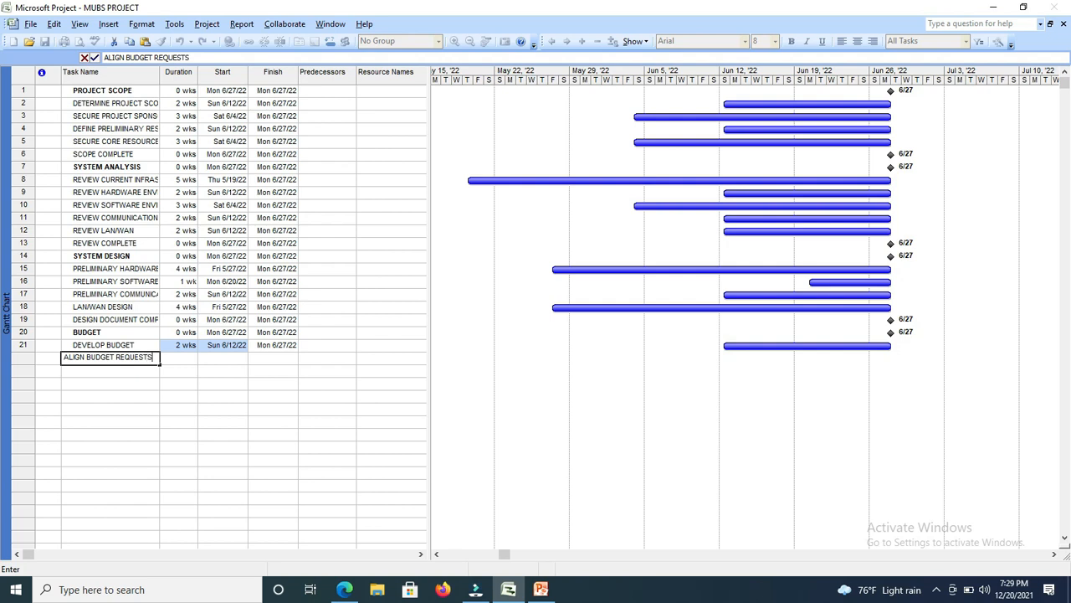
pyautogui.write(' TO BUSINESS GOAL')
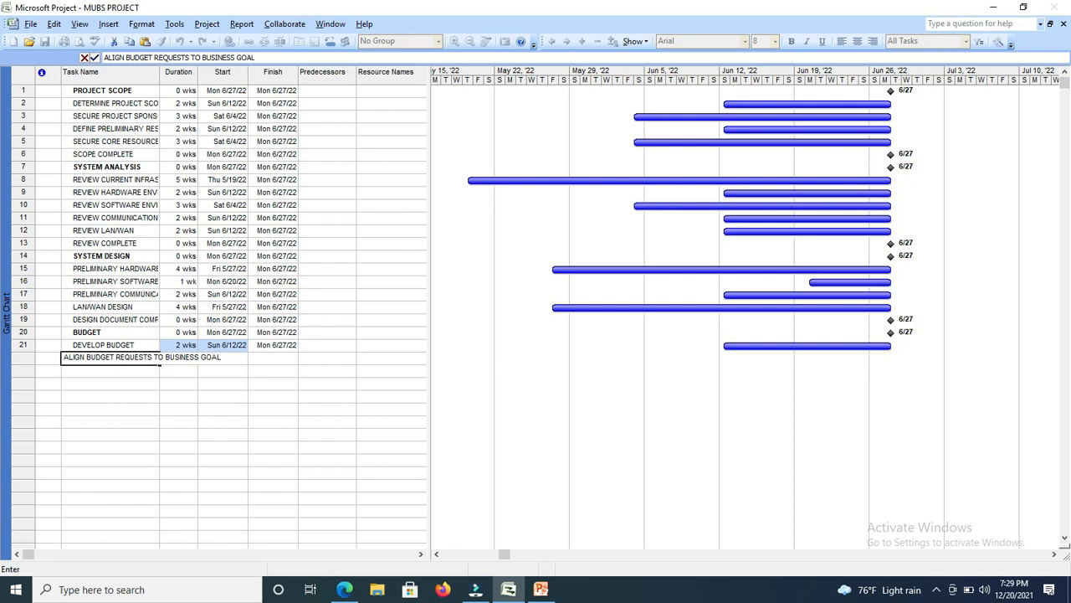
pyautogui.write('S')
# Set the duration of the ALIGN BUDGET REQUESTS TO BUSINESS GOALS task to 1 wk.
pyautogui.press('Tab')
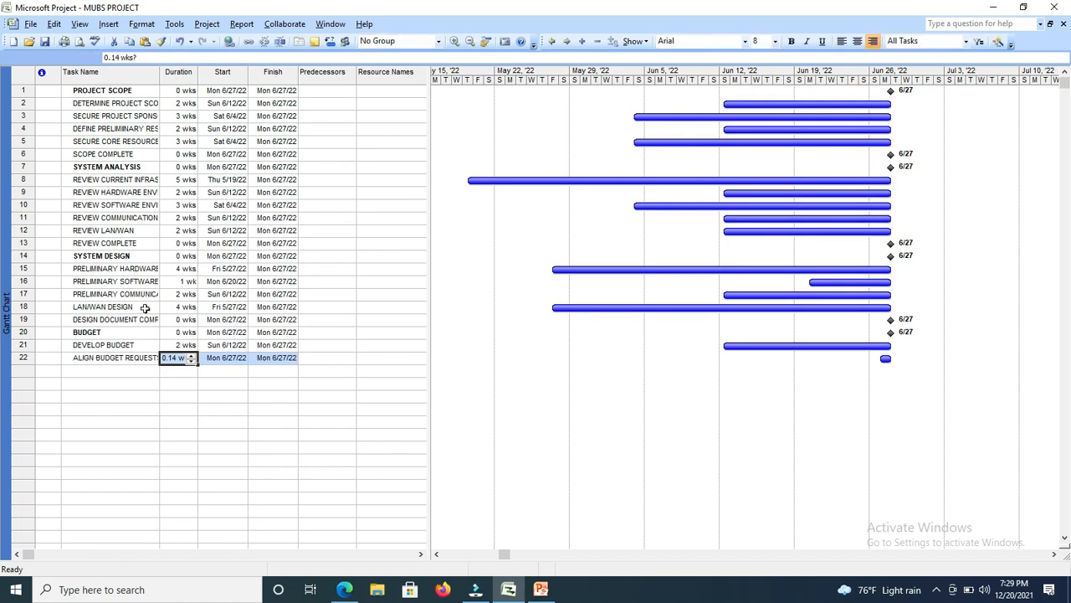
pyautogui.click(193, 354)
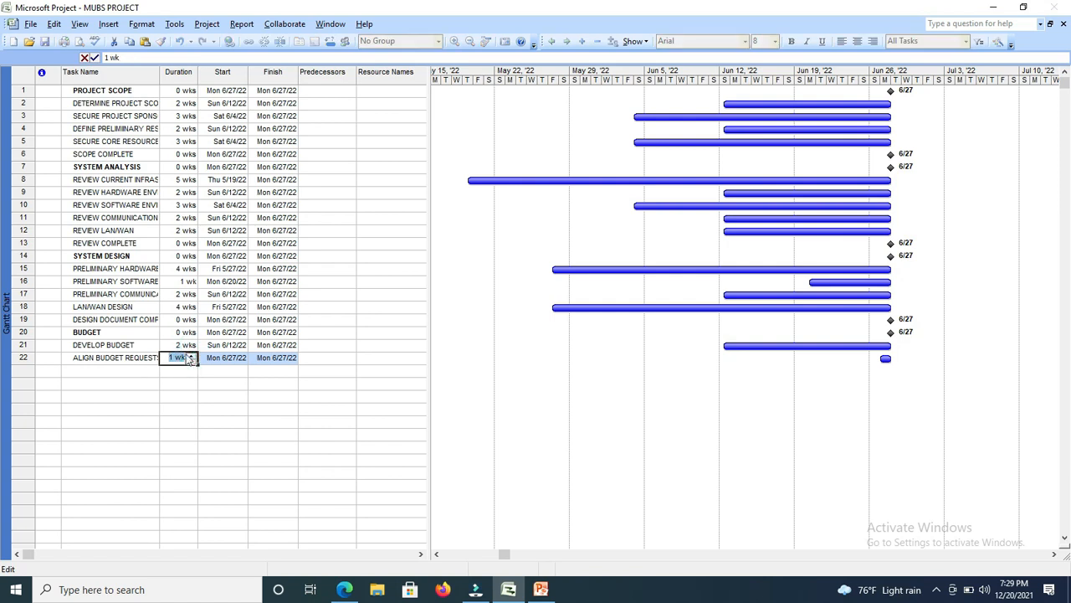
pyautogui.click(134, 370)
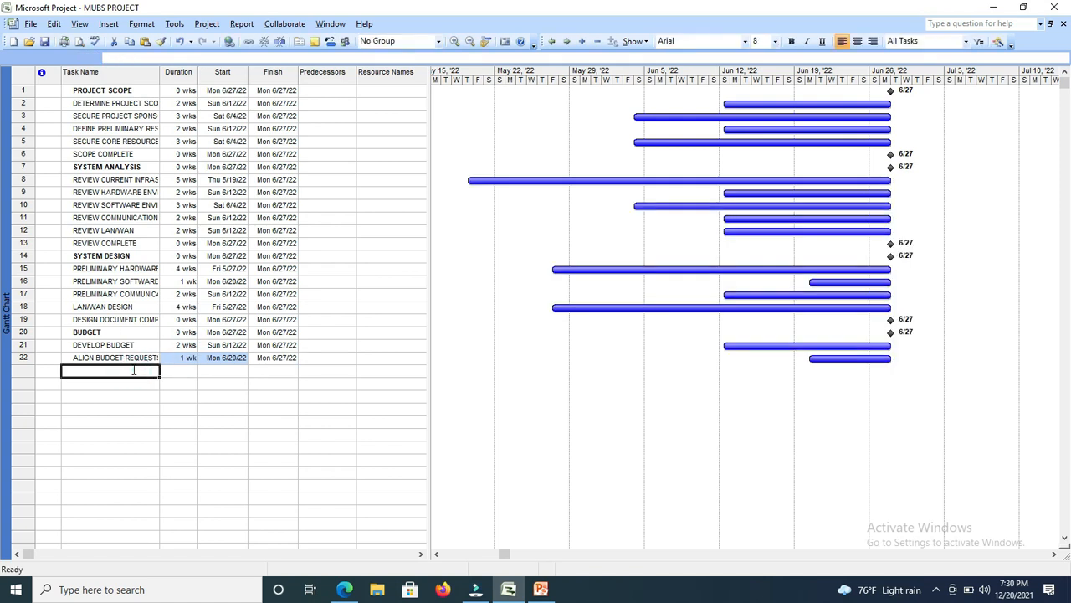
# Enter a new task named PRESENT LONG/SHORT TERM BUDGET REQUEST in the twenty-third row.
pyautogui.write('PRE')
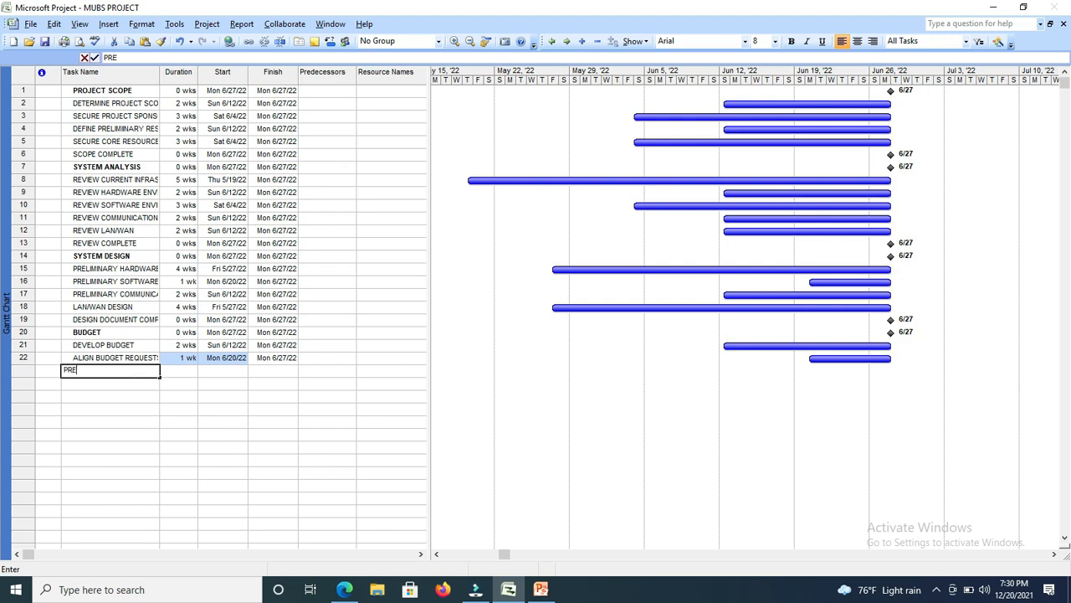
pyautogui.write('SEN')
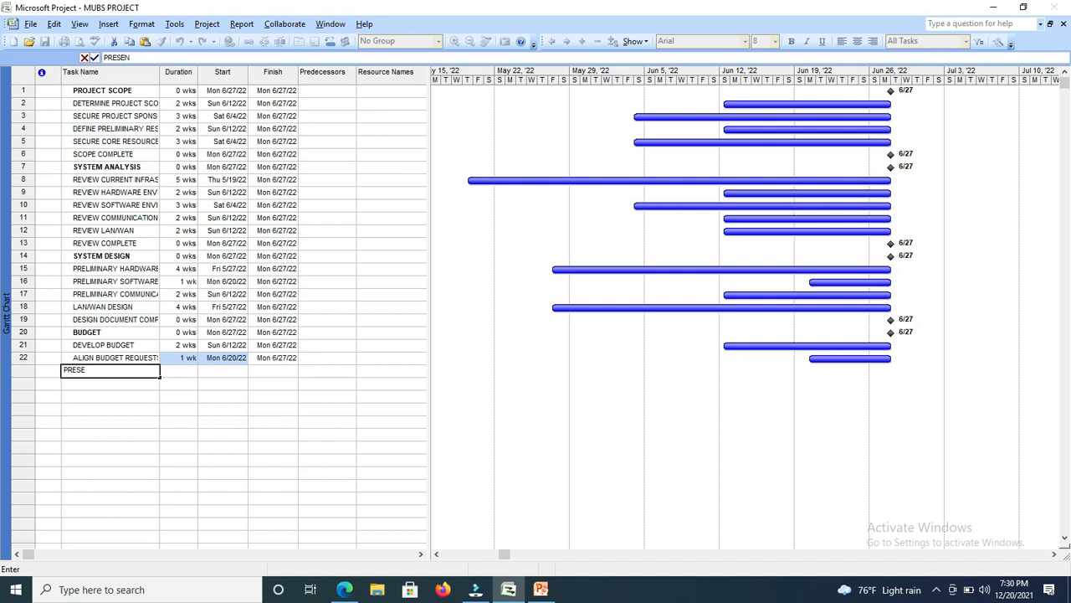
pyautogui.write('T LONG/SHORT TE')
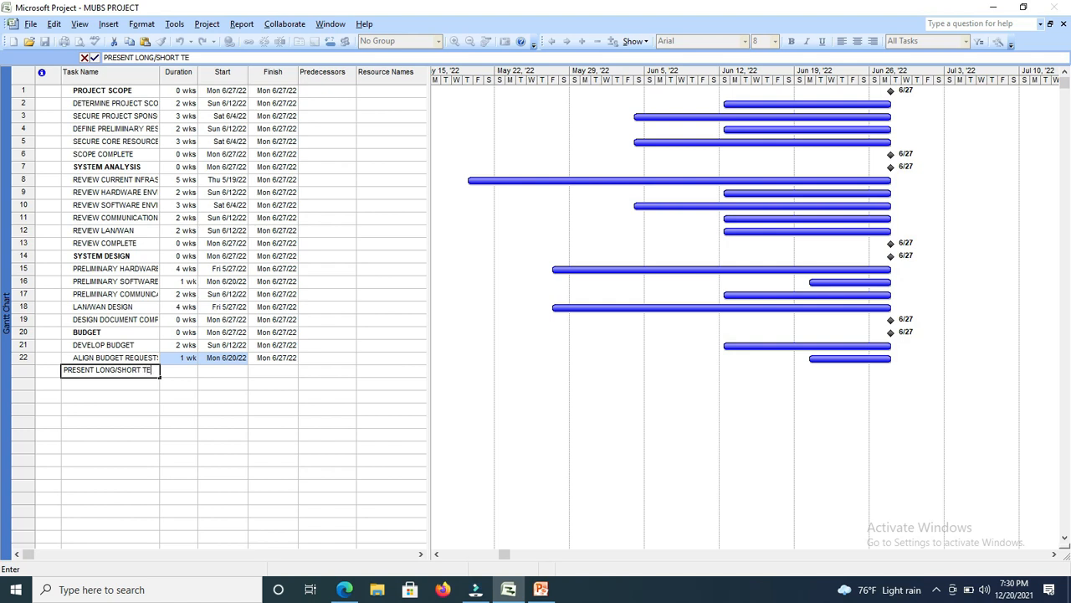
pyautogui.write('RM BUDGET REQ')
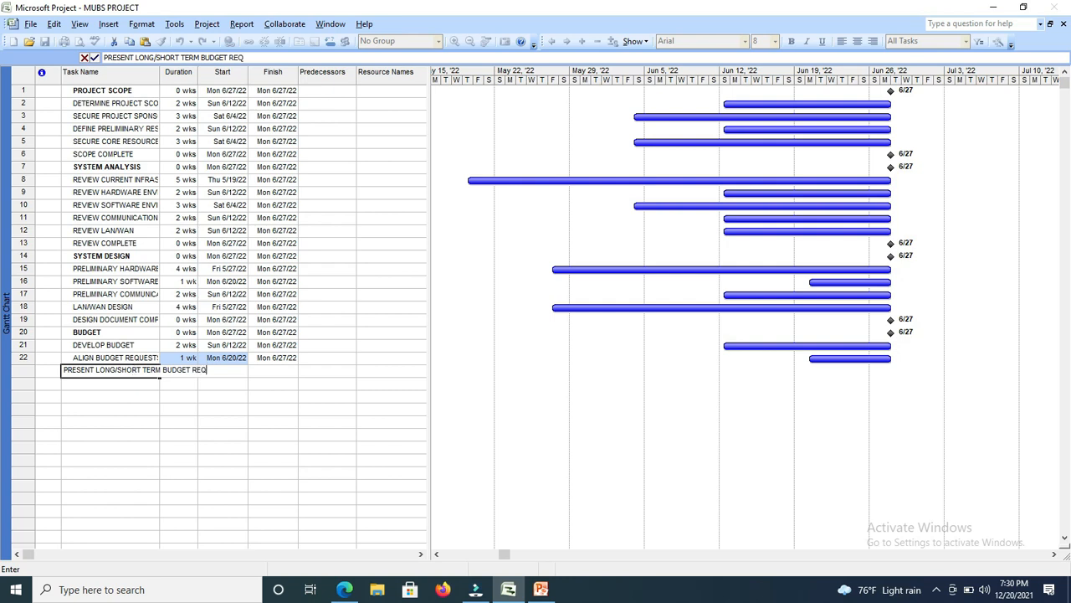
pyautogui.write('UEST')
# Set the duration of the PRESENT LONG/SHORT TERM BUDGET REQUEST task to 2 wks.
pyautogui.press('Tab')
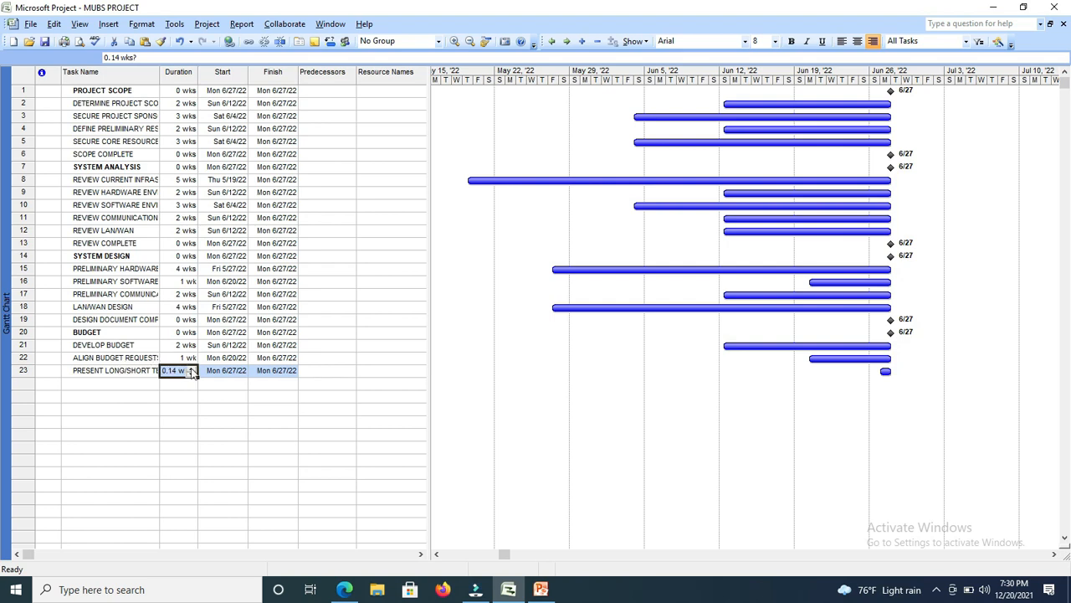
pyautogui.click(191, 367)
pyautogui.click(191, 367)
pyautogui.click(141, 409)
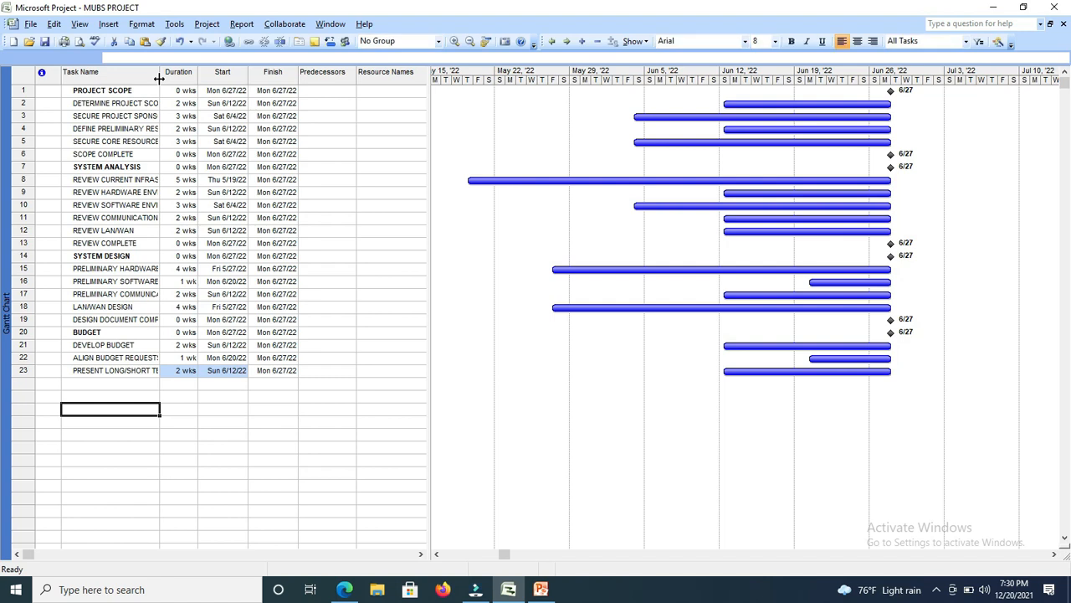
# Widen the Task Name column until the longest task names fit in full.
pyautogui.moveTo(159, 78); pyautogui.dragTo(213, 89)
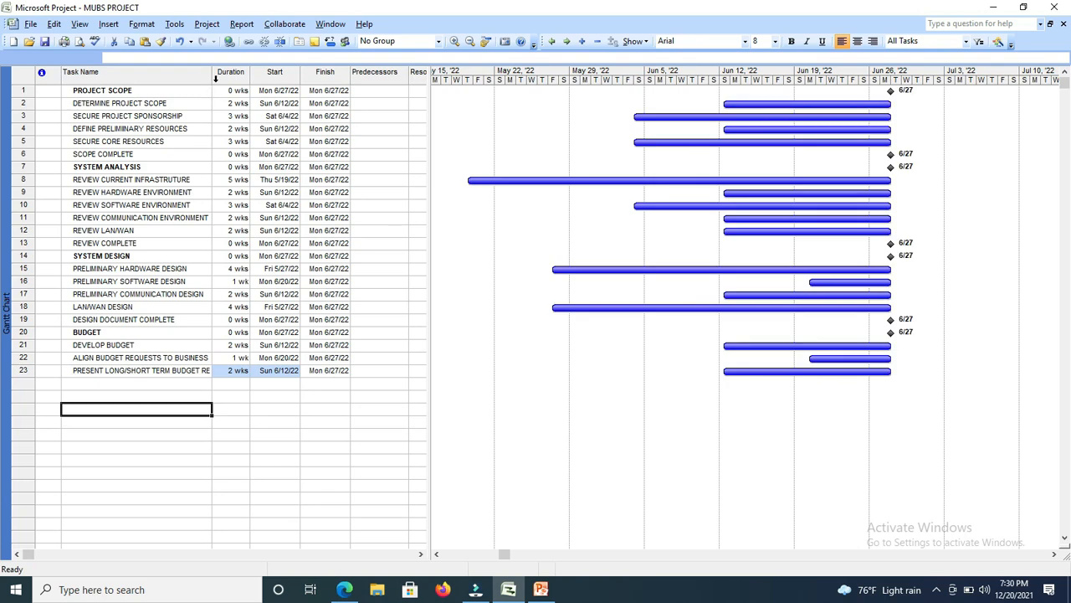
pyautogui.moveTo(213, 80); pyautogui.dragTo(252, 90)
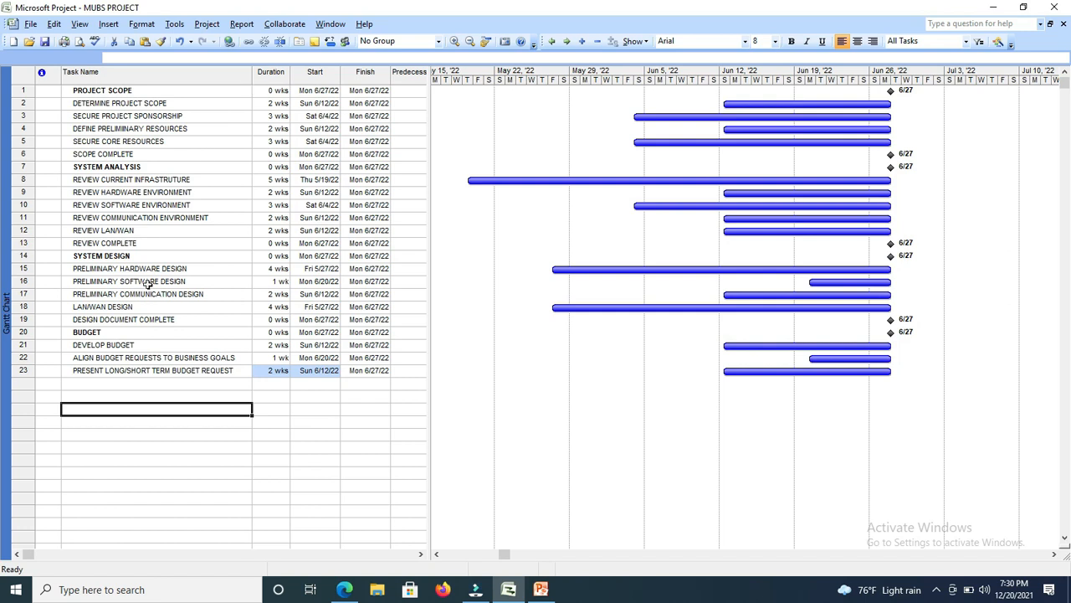
# Enter a new task named SECURE MULTI-PHASE/YEAR FUNDING in the twenty-fourth row.
pyautogui.click(104, 387)
pyautogui.write('SEC')
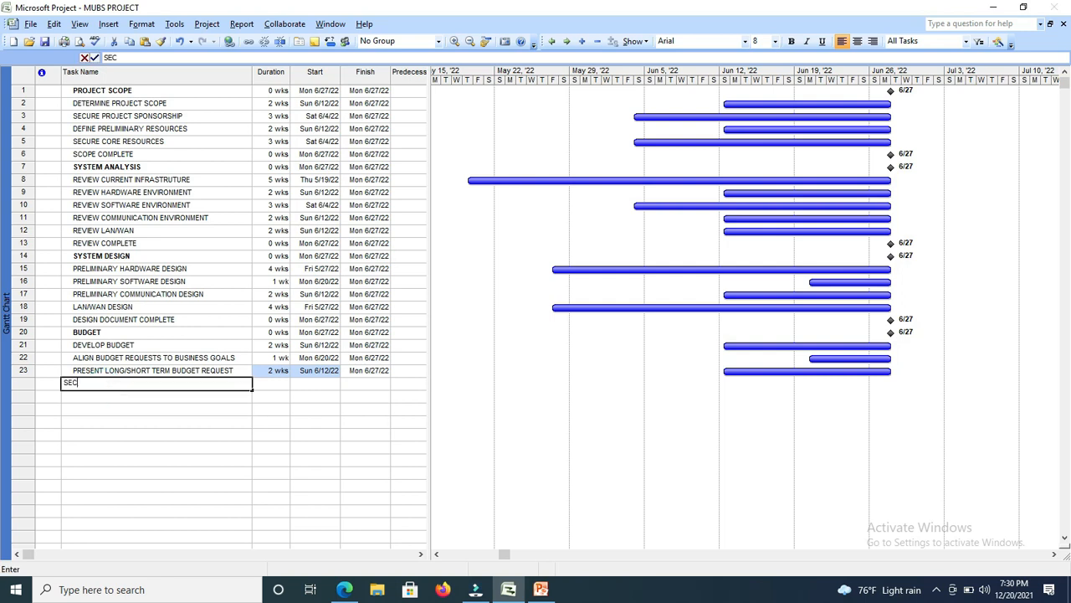
pyautogui.write('URE')
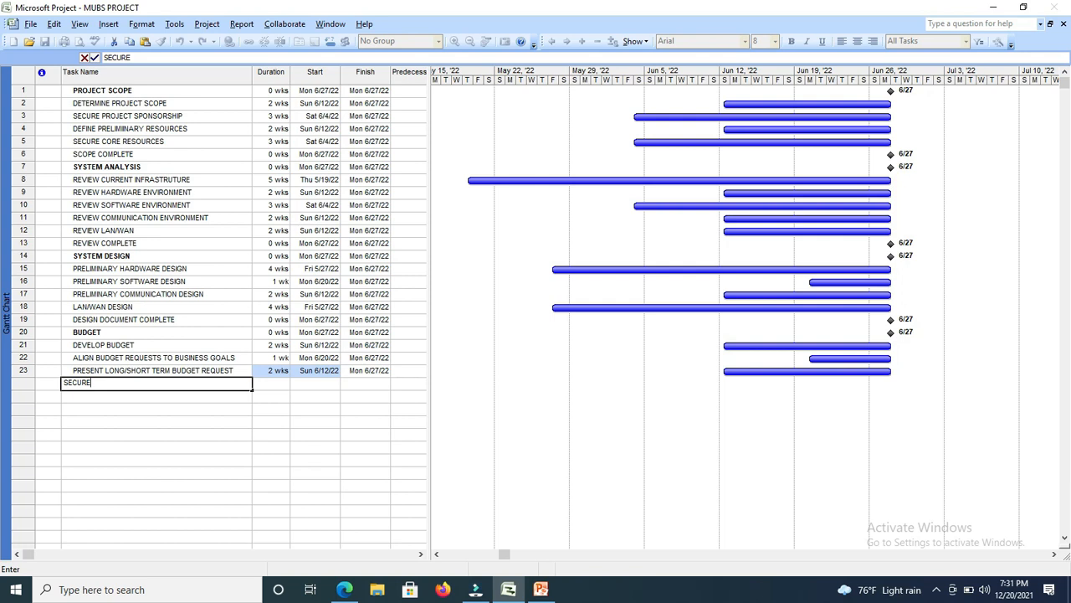
pyautogui.write('MULTI-PHSE')
pyautogui.click(122, 383)
pyautogui.write('A')
pyautogui.click(145, 383)
pyautogui.write('/YEAR')
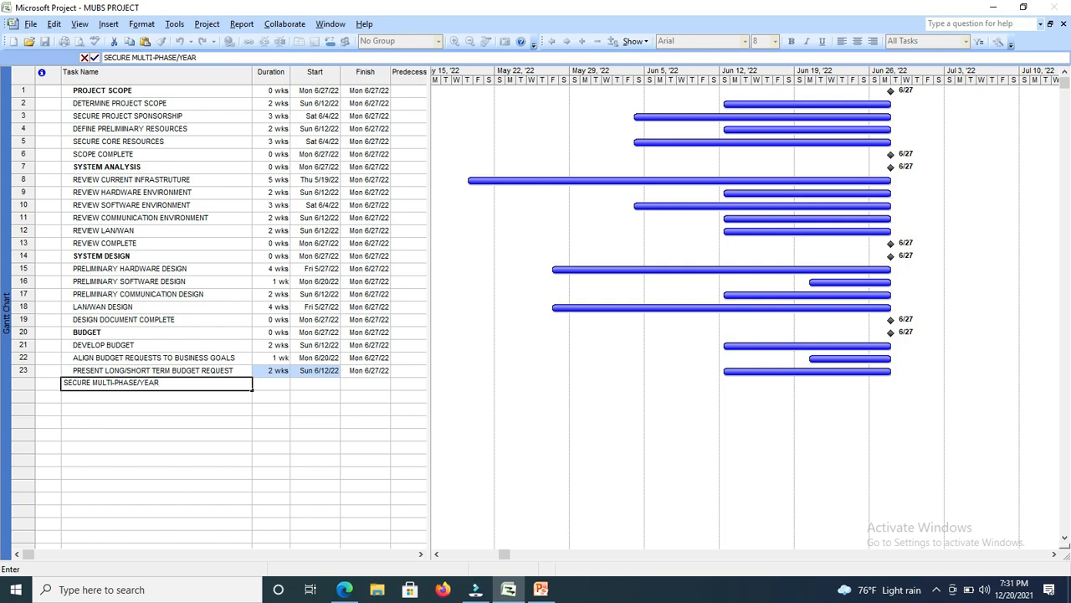
pyautogui.write(' FUNDING')
# Set the duration of the SECURE MULTI-PHASE/YEAR FUNDING task to 2 wks.
pyautogui.press('Tab')
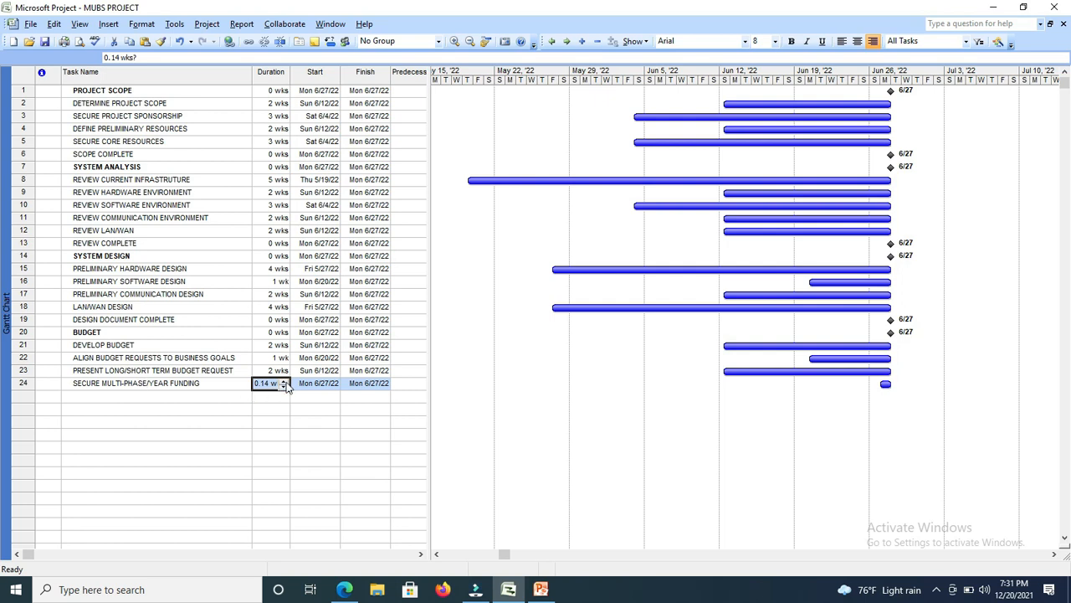
pyautogui.click(284, 381)
pyautogui.click(285, 380)
pyautogui.click(176, 393)
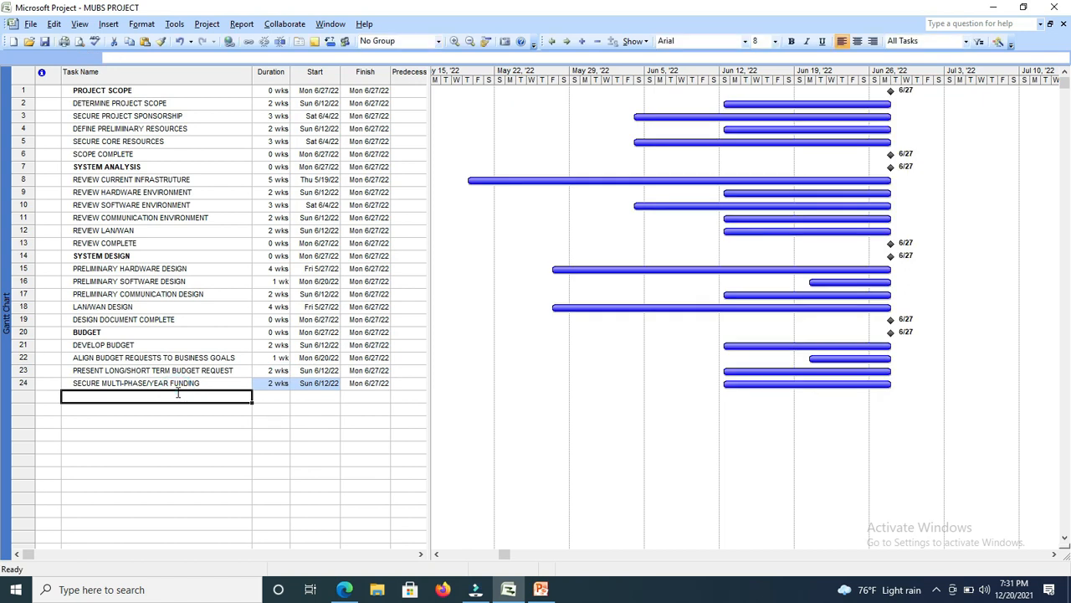
# Enter a new task named BUDGET COMPLETE in the twenty-fifth row with a duration of 0 wks.
pyautogui.write('B')
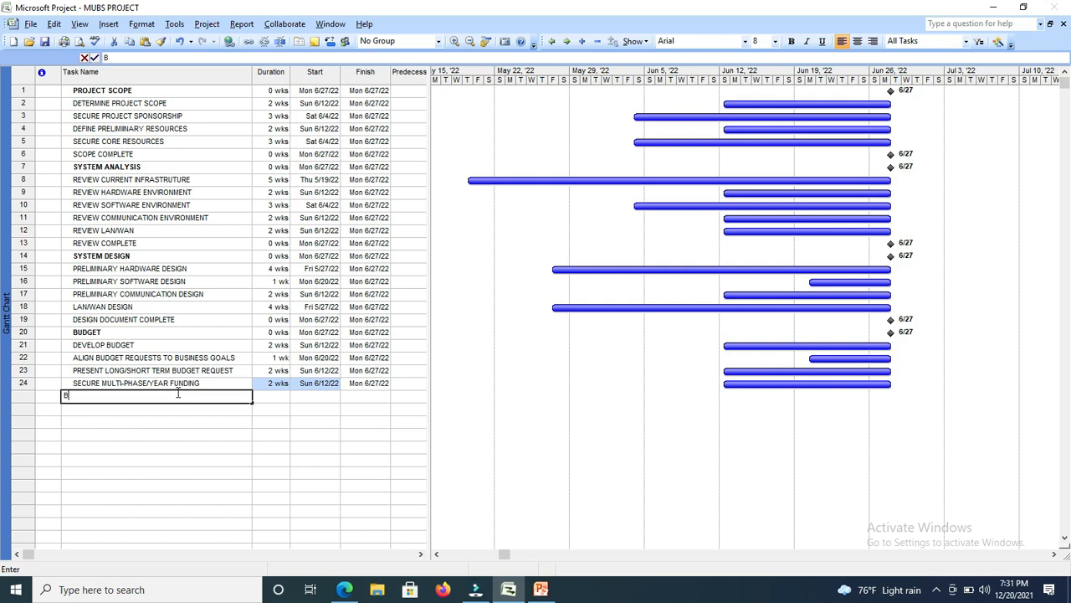
pyautogui.write('UDGET COMPLETE')
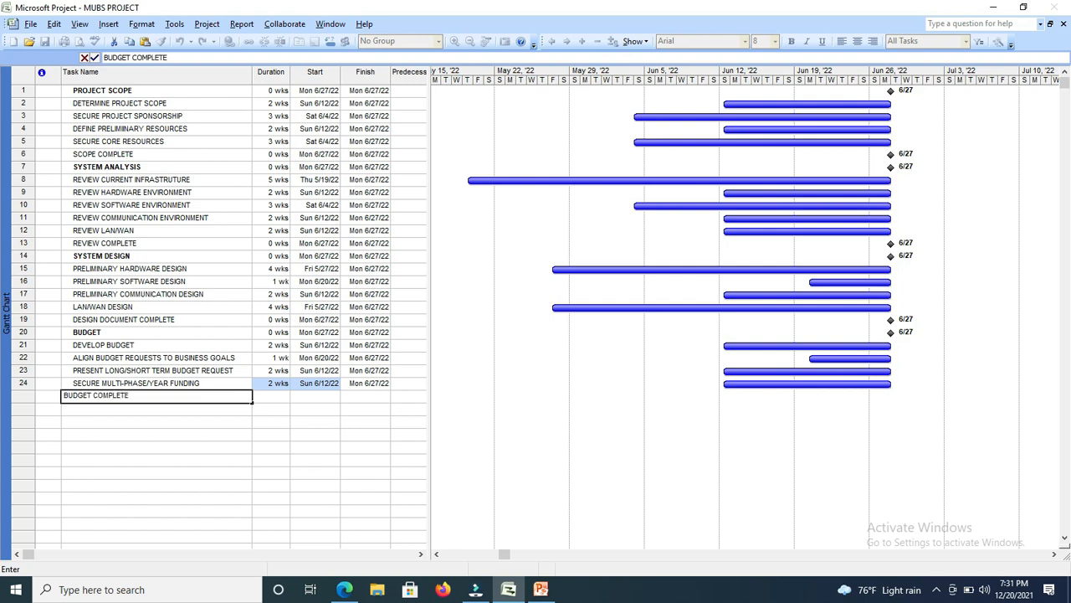
pyautogui.click(276, 396)
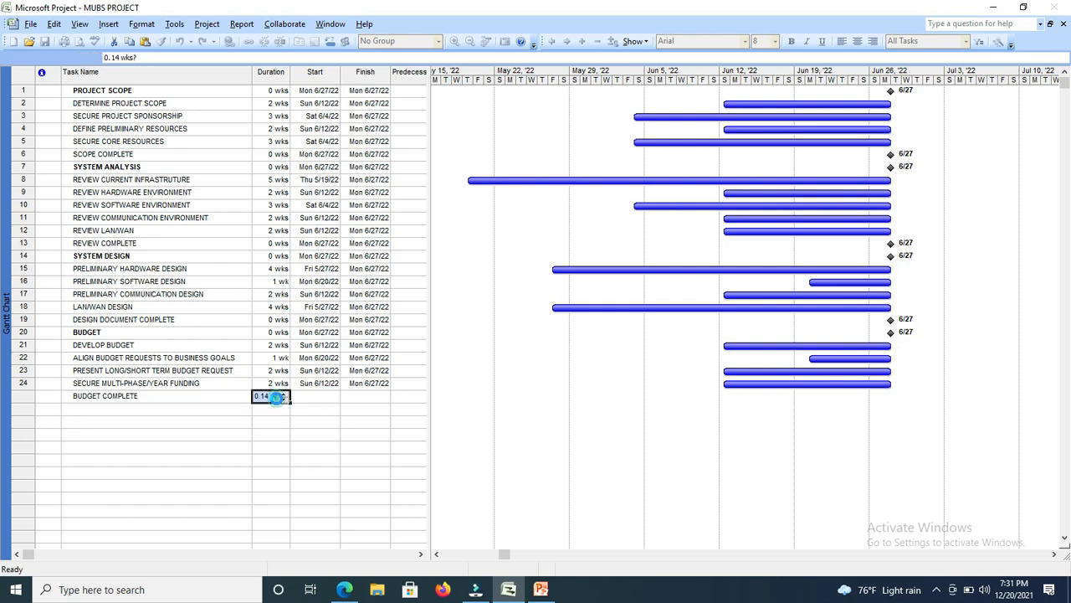
pyautogui.click(284, 400)
pyautogui.click(194, 406)
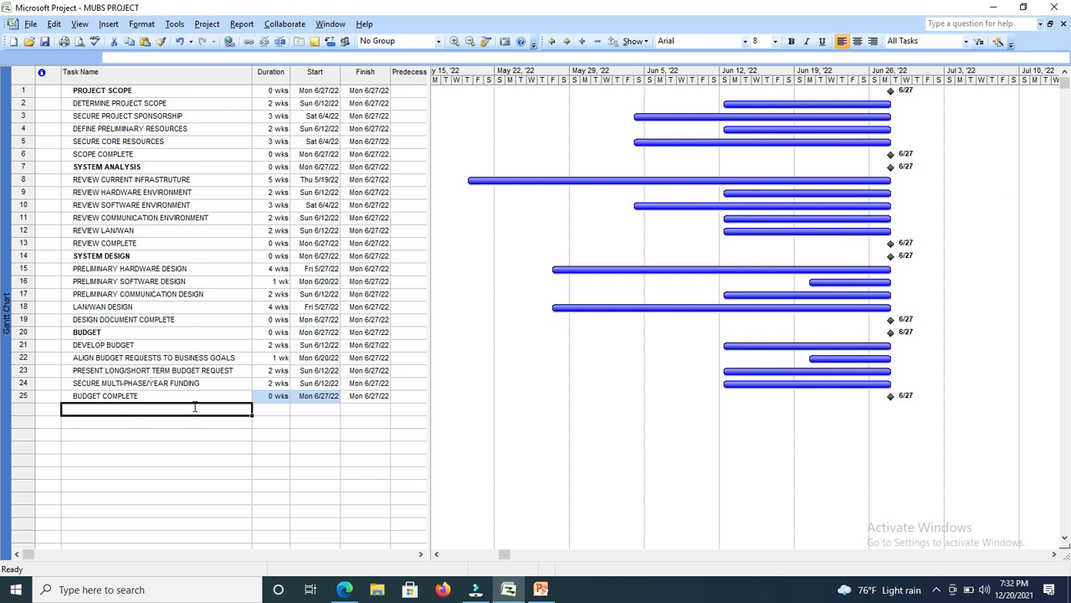
# Enter a new task named PROTOTYPE COMPLETE in the twenty-sixth row with a duration of 0 wks.
pyautogui.write('PR')
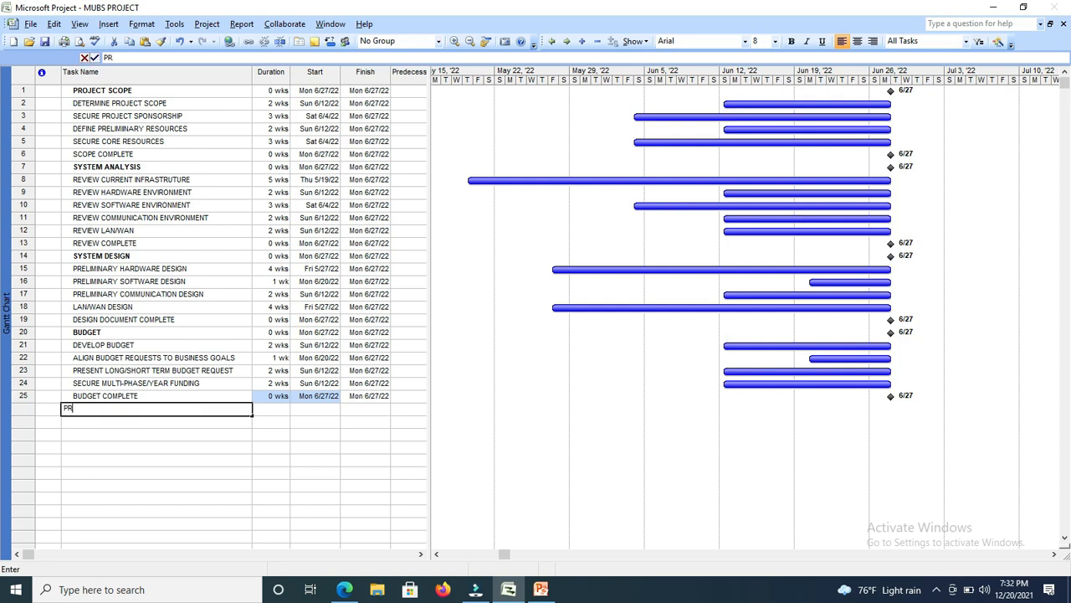
pyautogui.write('OTOTYPE')
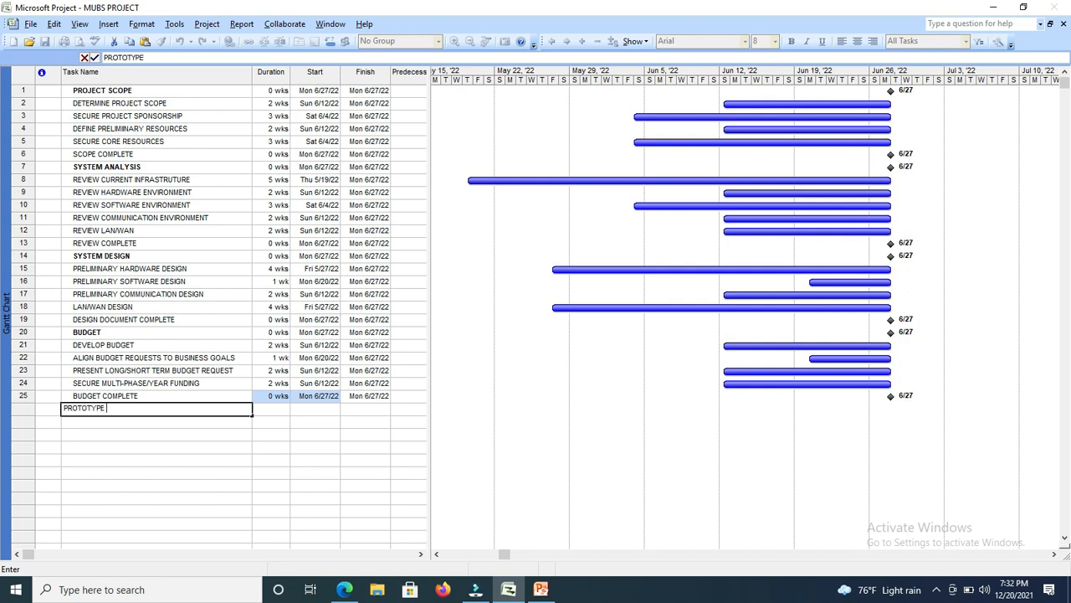
pyautogui.write(' COMPLETE')
pyautogui.click(276, 407)
pyautogui.click(283, 411)
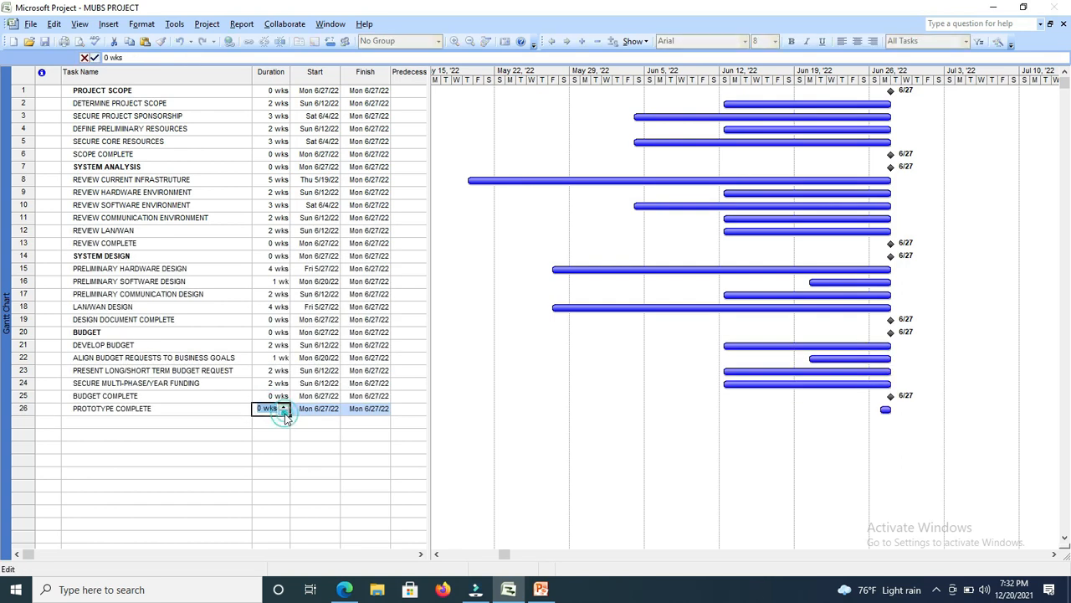
pyautogui.click(232, 419)
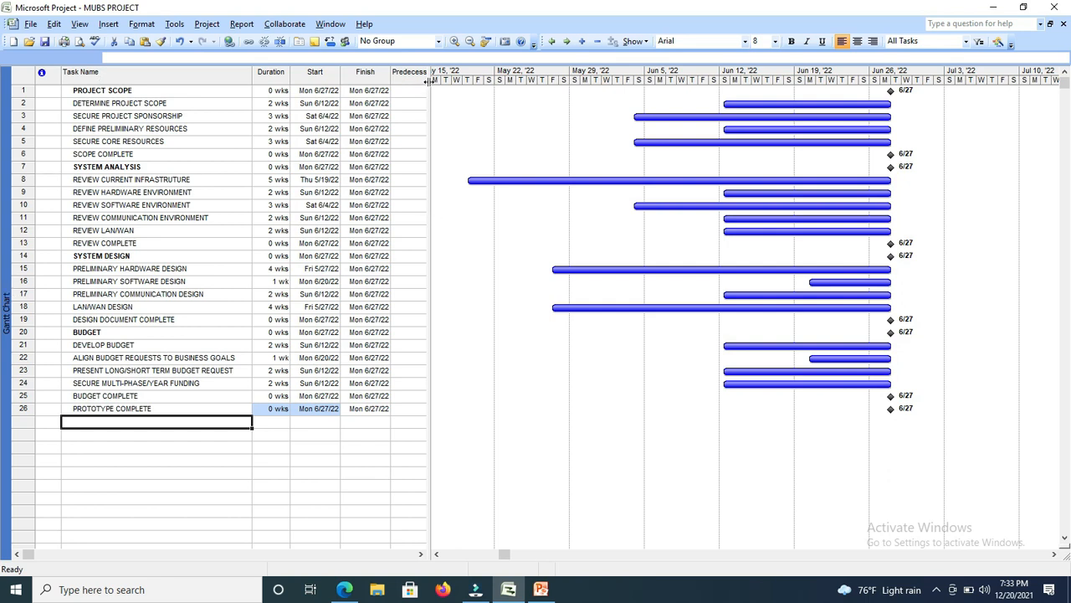
# Widen the task table against the Gantt chart so the Predecessors and Resource Names columns fit in full.
pyautogui.moveTo(427, 81); pyautogui.dragTo(520, 99)
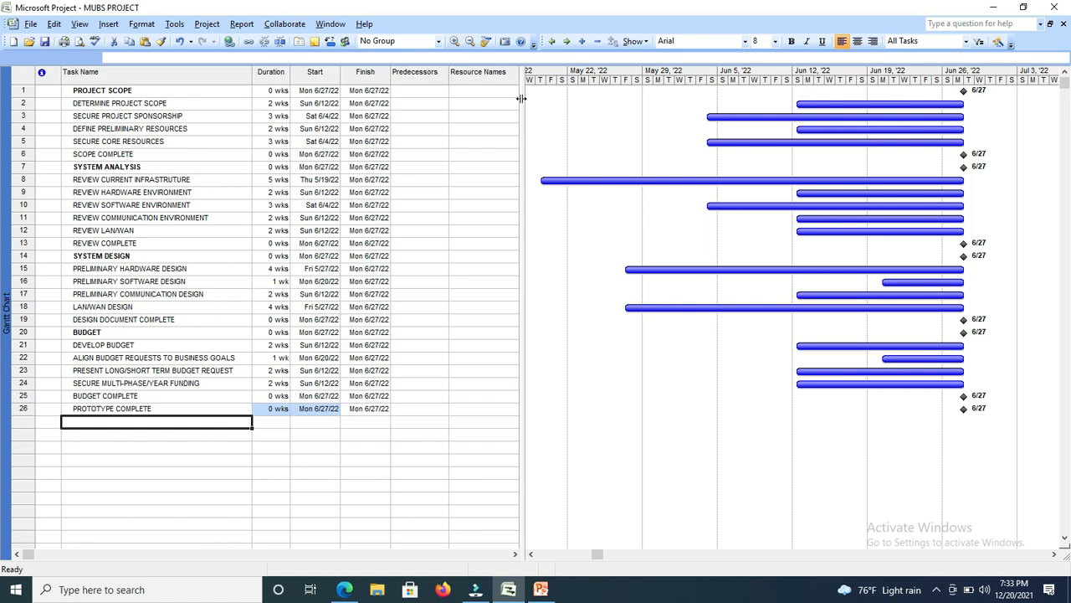
pyautogui.moveTo(520, 98); pyautogui.dragTo(525, 101)
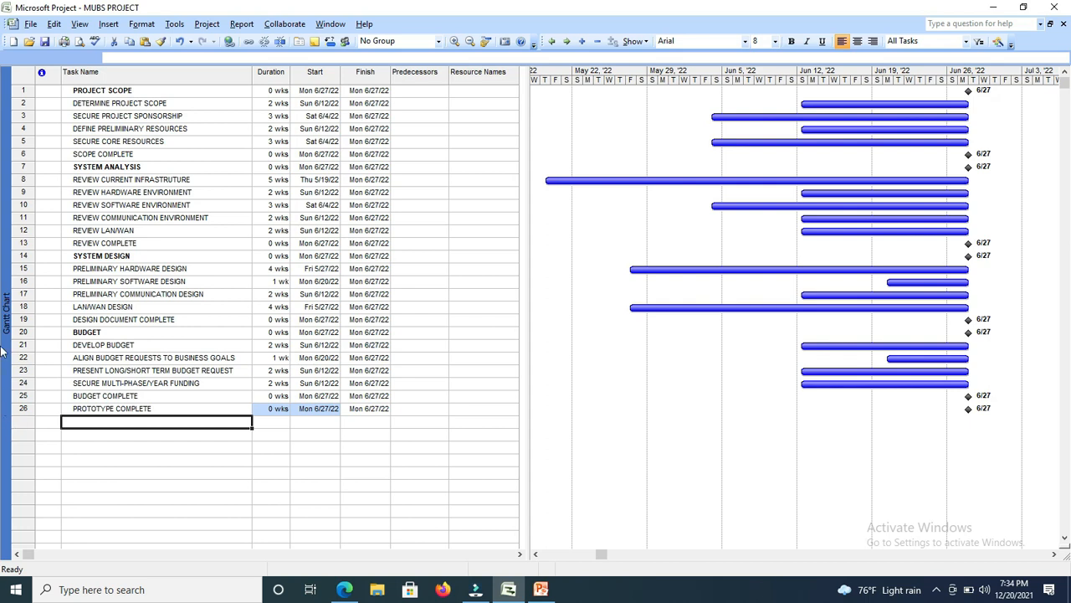
# Insert a WBS column titled "Task No" before the indicators column of the task table.
pyautogui.click(51, 89)
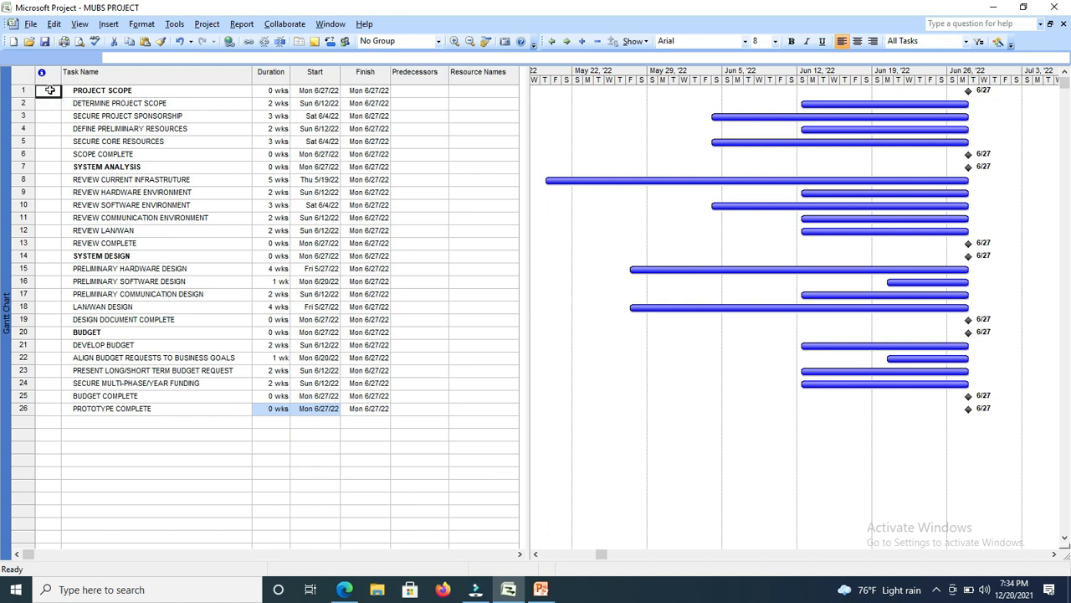
pyautogui.click(111, 26)
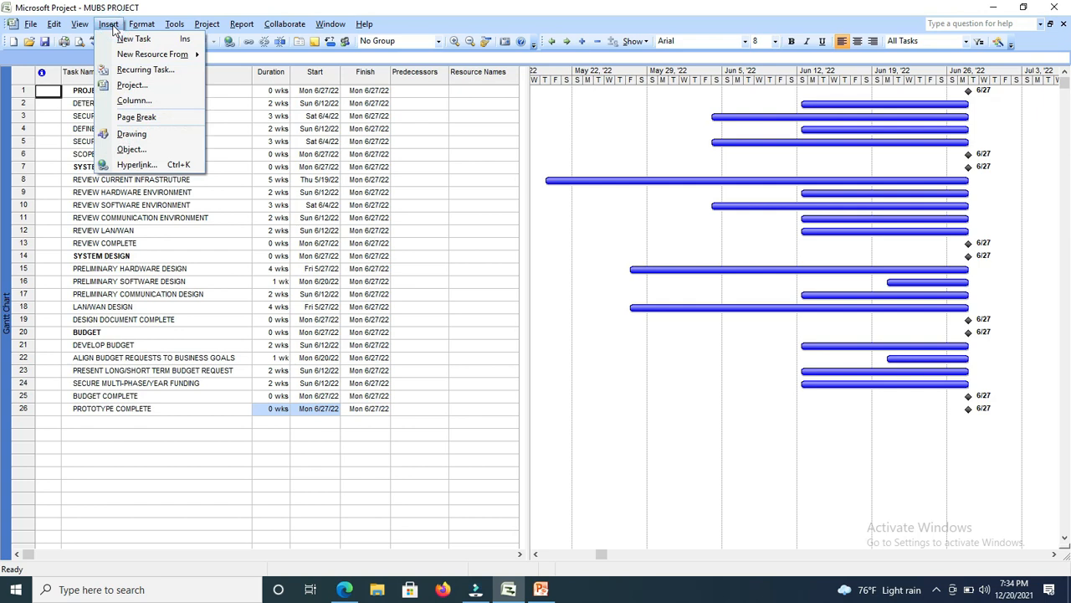
pyautogui.click(127, 100)
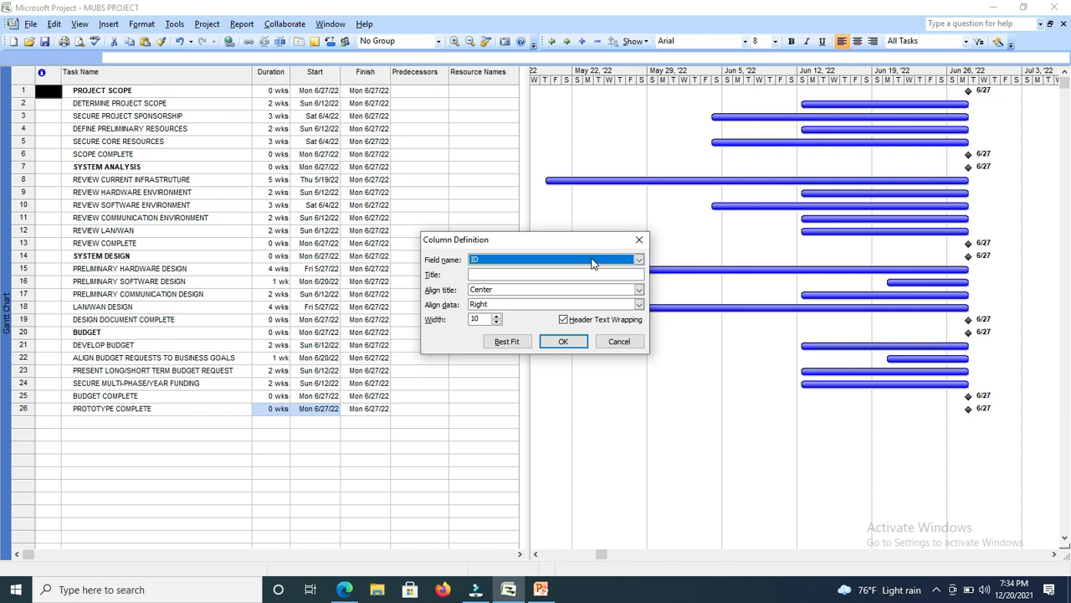
pyautogui.press('w')
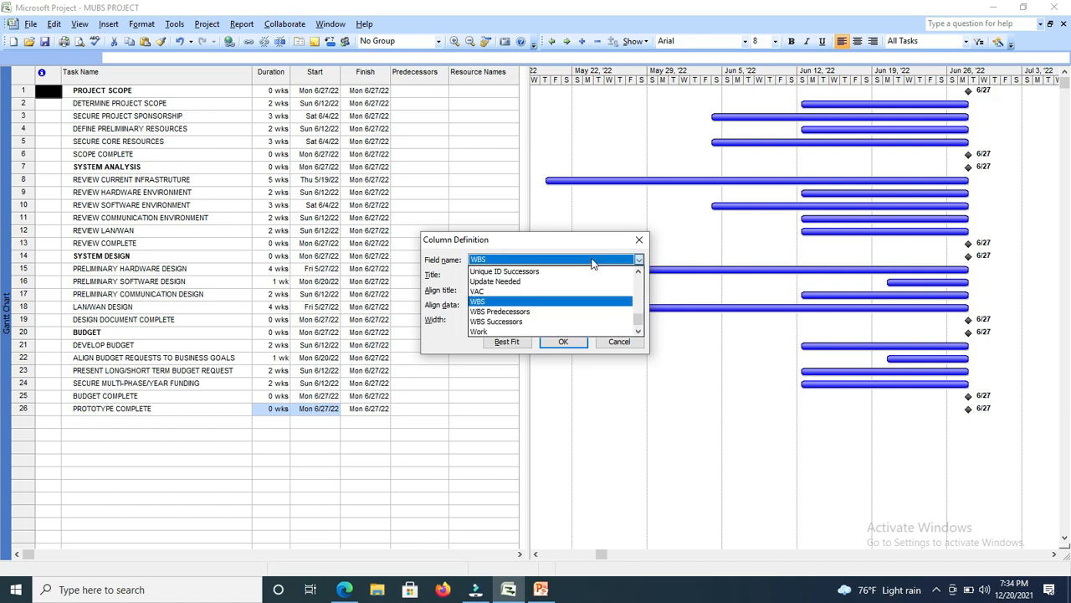
pyautogui.click(549, 303)
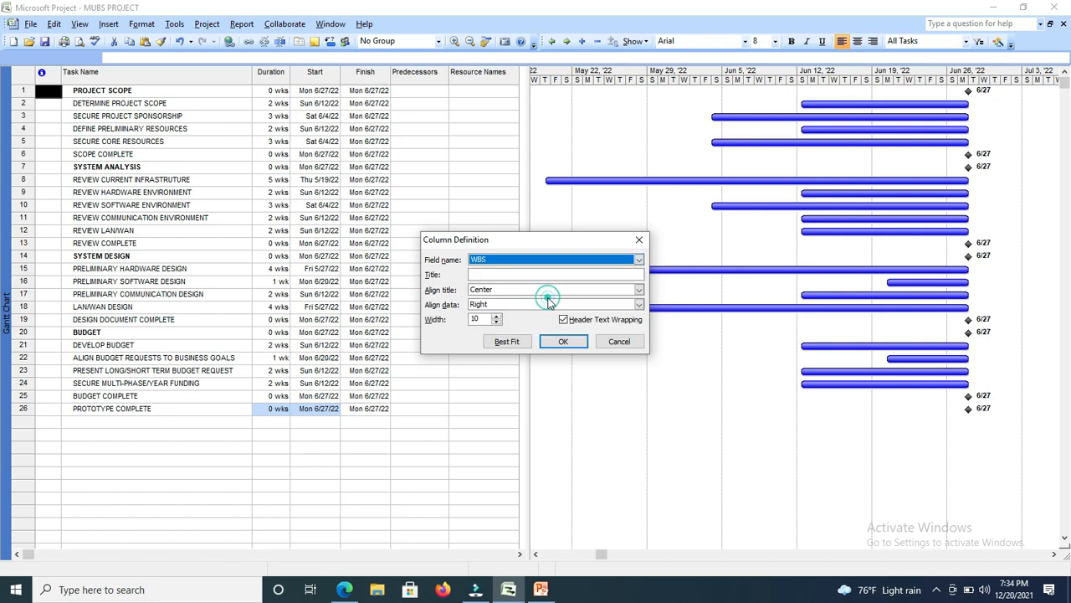
pyautogui.click(493, 272)
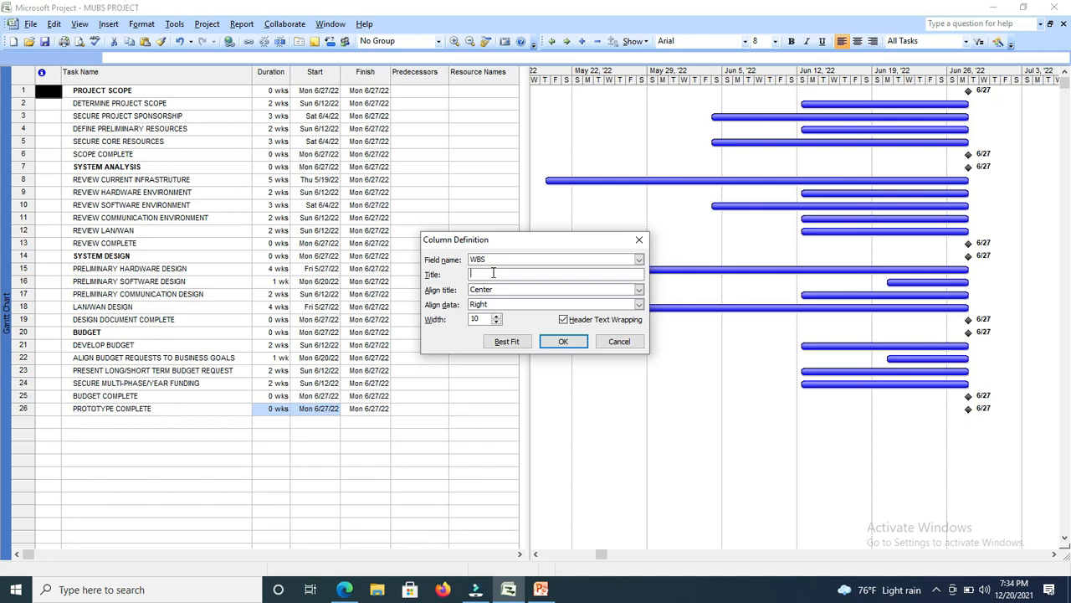
pyautogui.write('Task No')
pyautogui.click(563, 342)
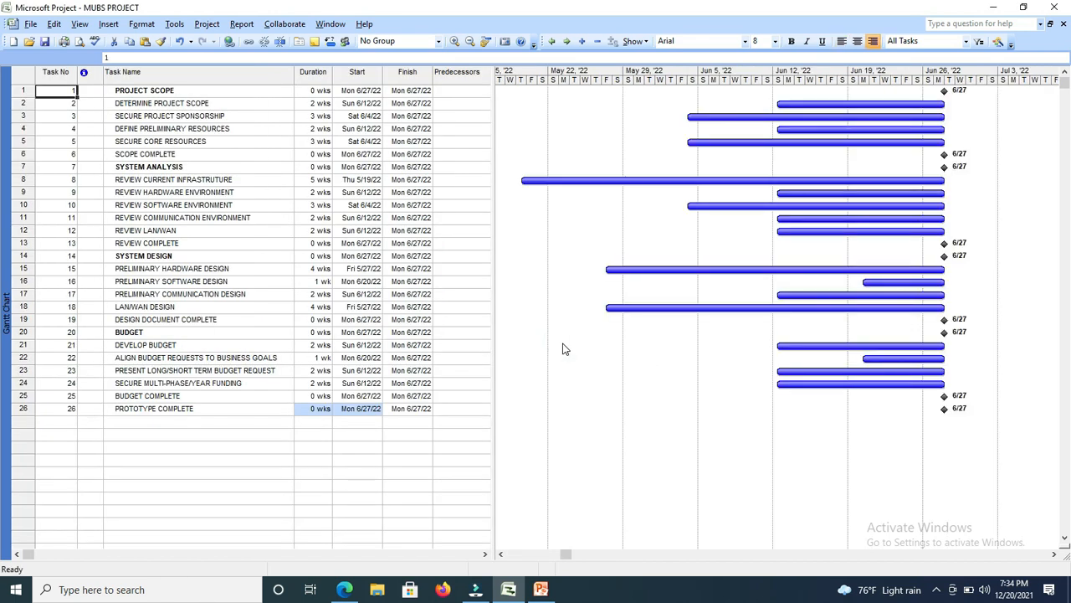
# Indent the tasks from DETERMINE PROJECT SCOPE through SCOPE COMPLETE as subtasks of PROJECT SCOPE.
pyautogui.click(59, 86)
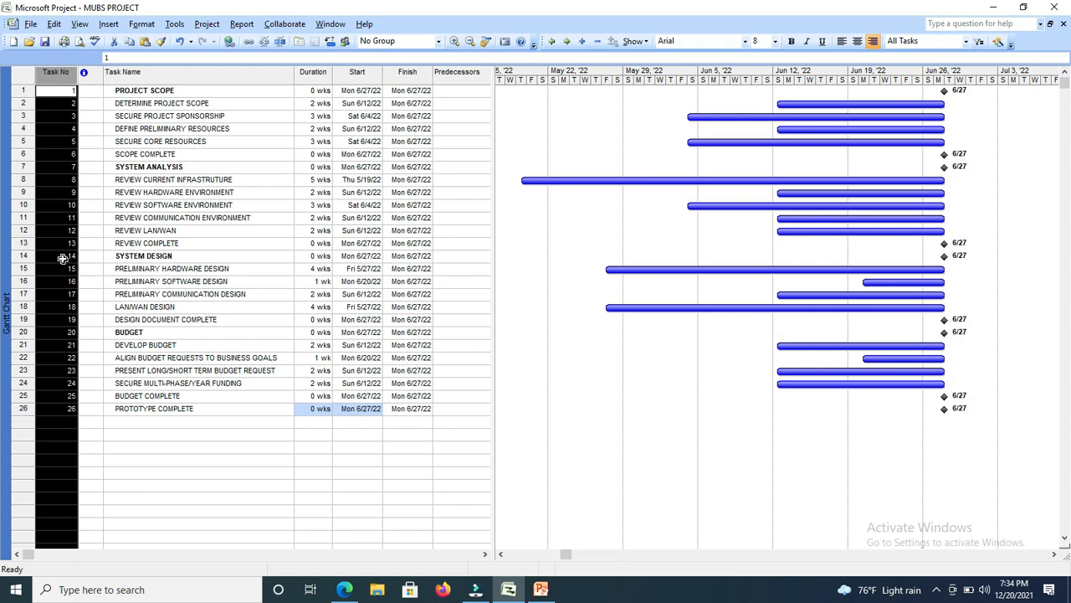
pyautogui.click(166, 243)
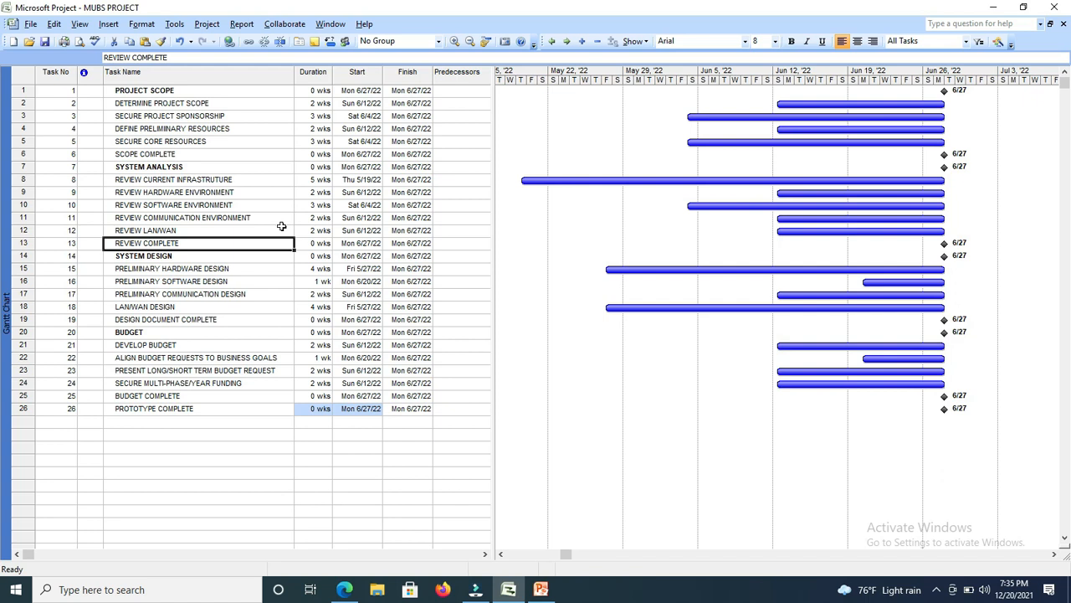
pyautogui.click(158, 91)
pyautogui.click(147, 166)
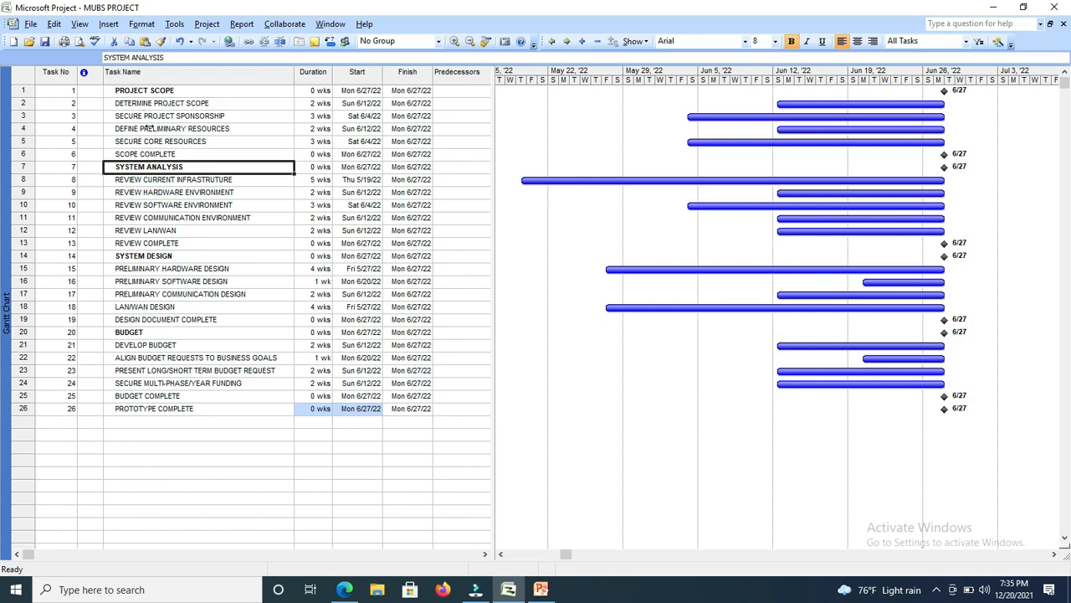
pyautogui.moveTo(153, 102); pyautogui.dragTo(147, 230)
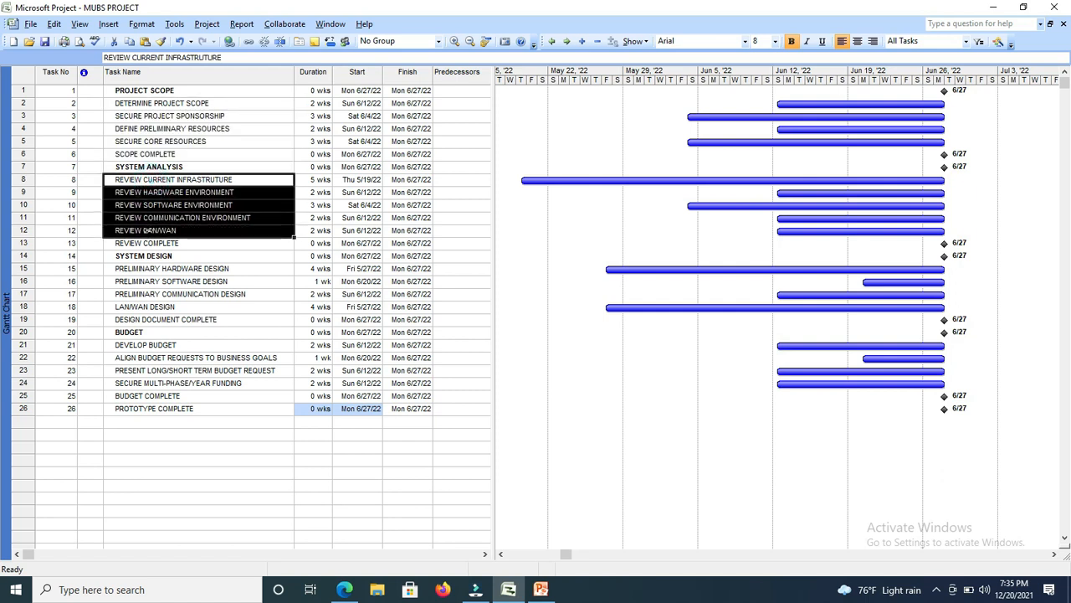
pyautogui.click(109, 116)
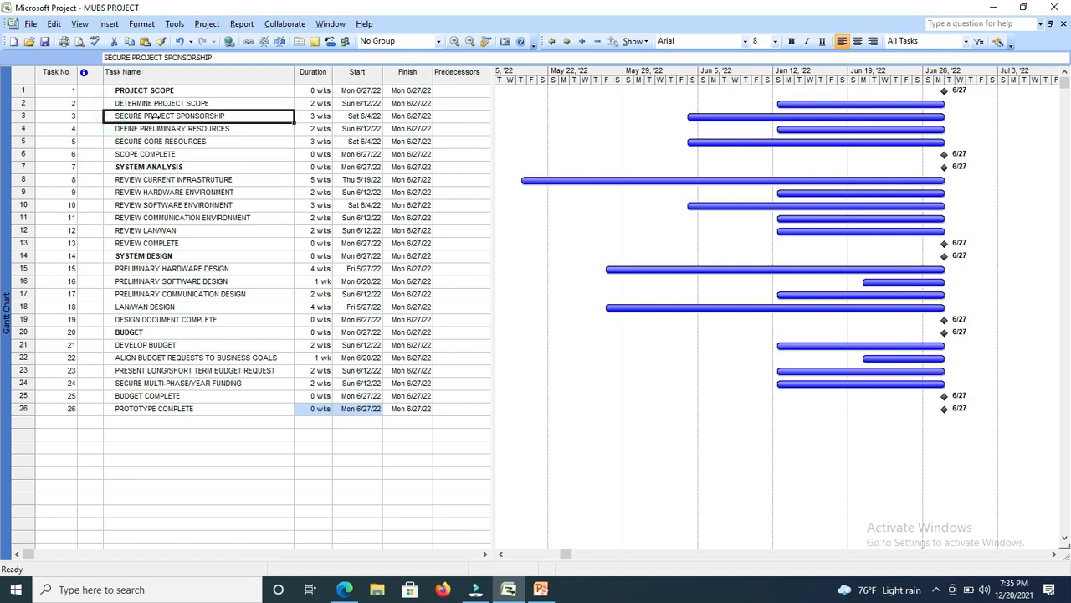
pyautogui.moveTo(164, 103); pyautogui.dragTo(163, 151)
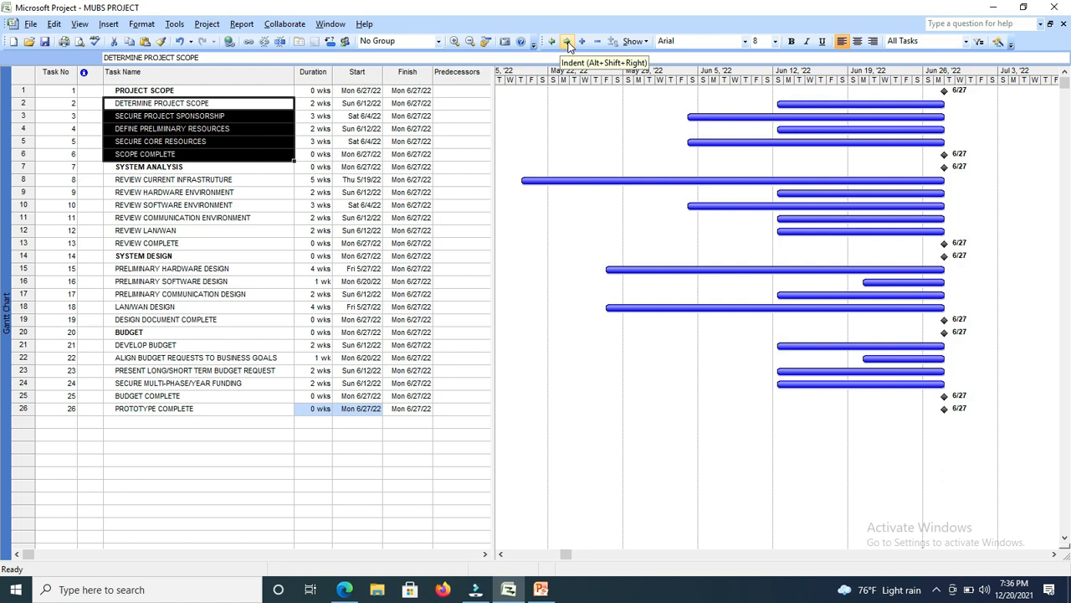
pyautogui.click(567, 42)
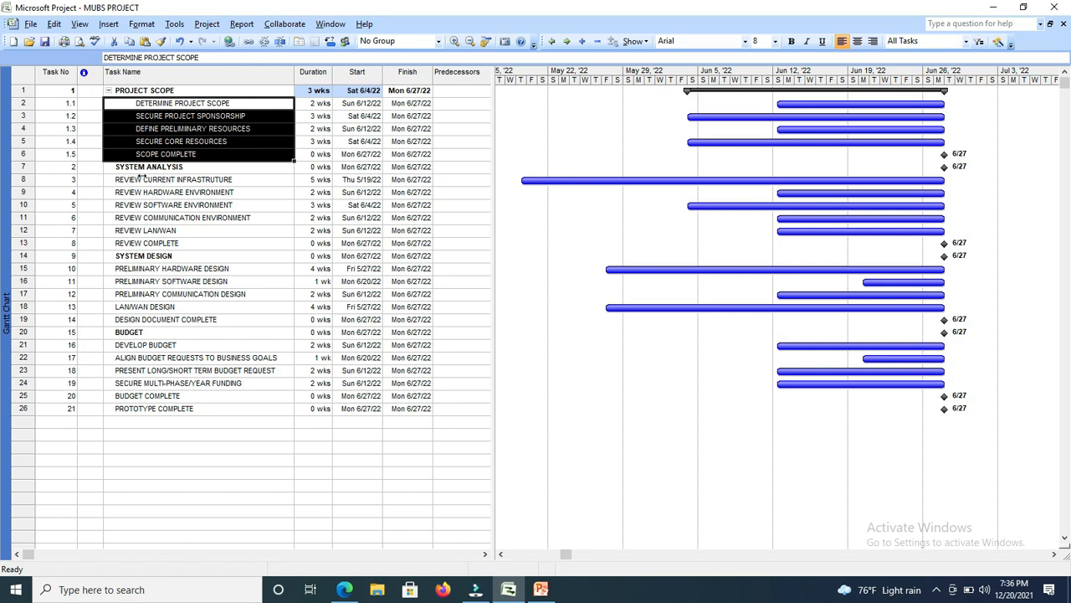
# Indent the tasks from REVIEW CURRENT INFRASTRUTURE through REVIEW COMPLETE as subtasks of SYSTEM ANALYSIS.
pyautogui.click(143, 178)
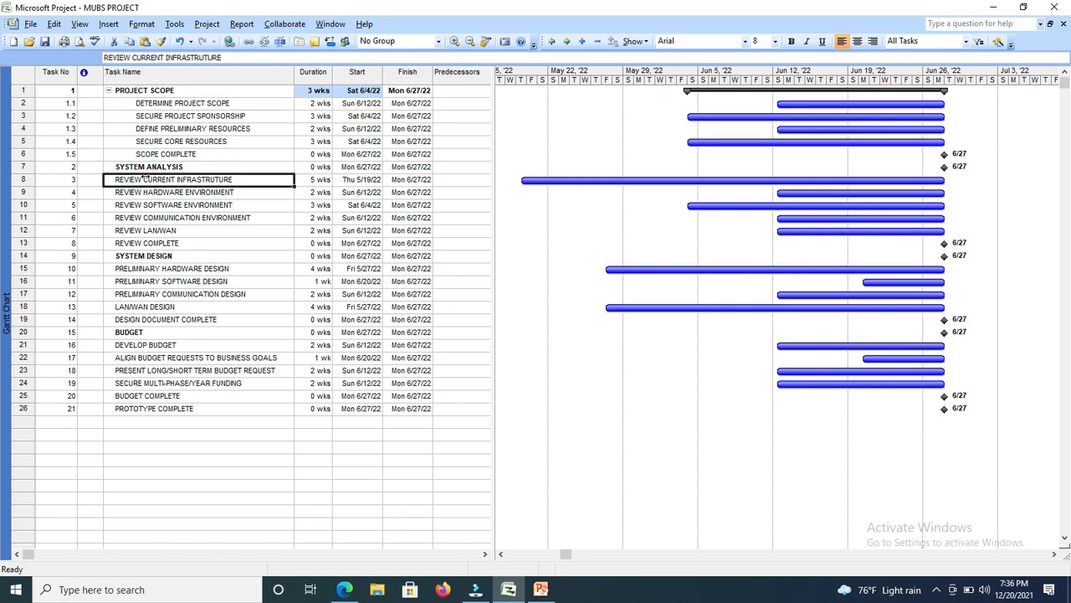
pyautogui.moveTo(144, 182); pyautogui.dragTo(155, 245)
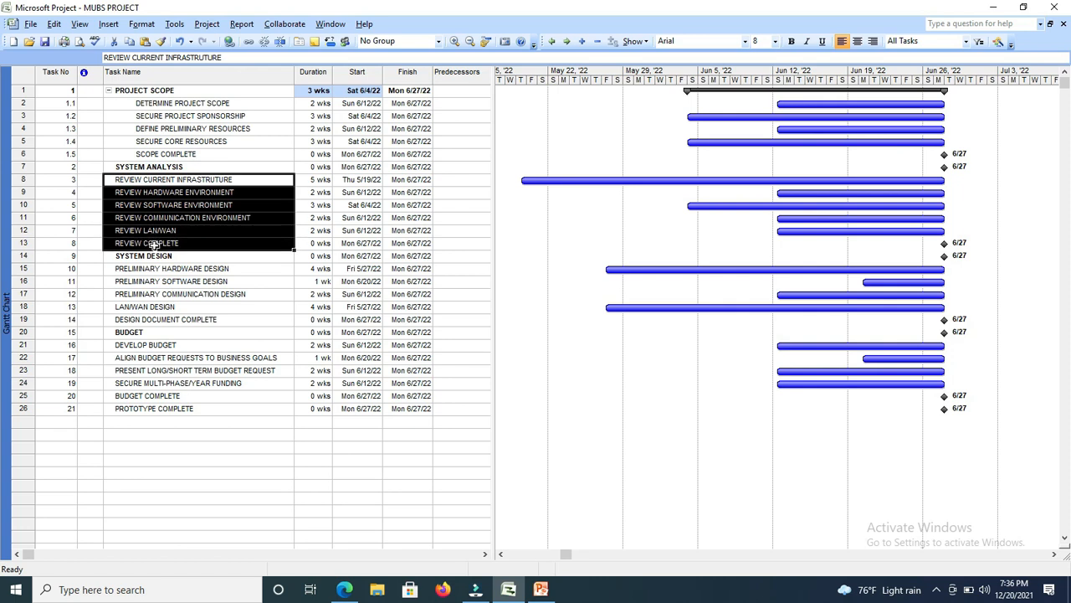
pyautogui.click(566, 41)
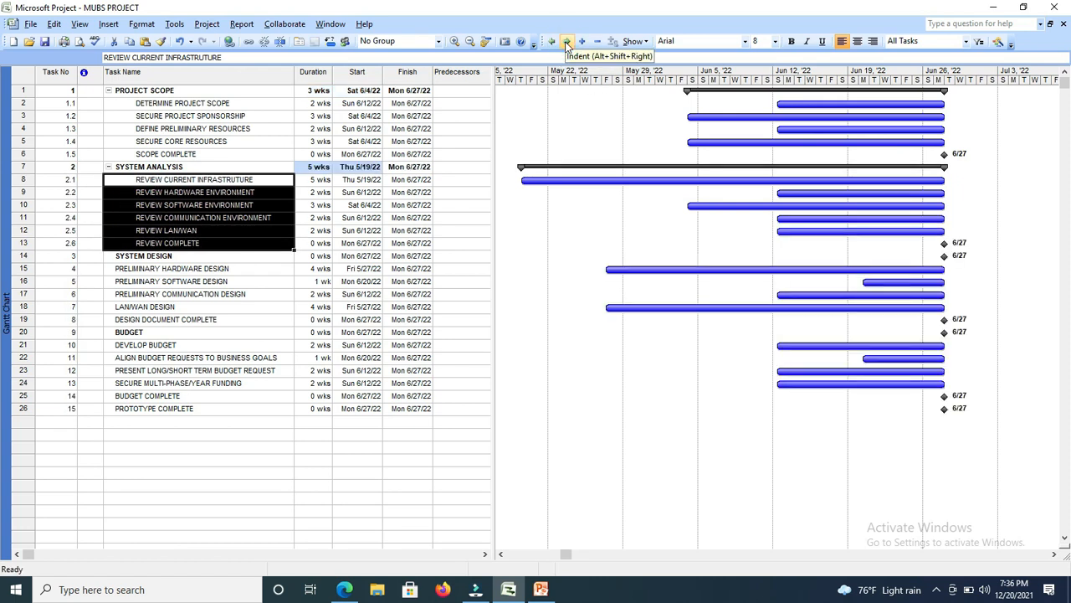
pyautogui.click(194, 166)
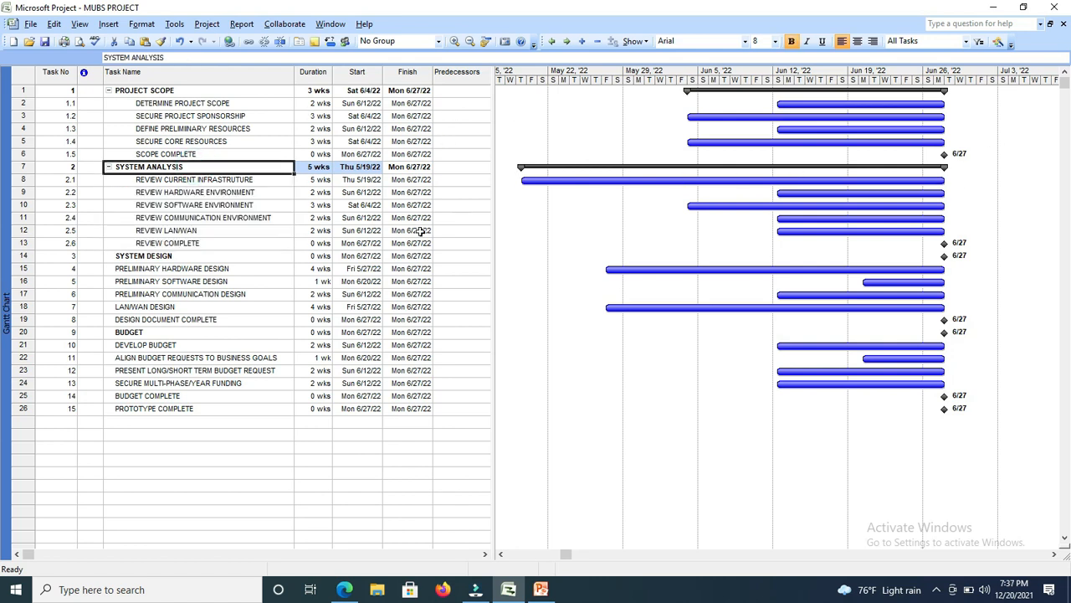
# Indent the tasks from PRELIMINARY HARDWARE DESIGN through DESIGN DOCUMENT COMPLETE as subtasks of SYSTEM DESIGN.
pyautogui.click(138, 256)
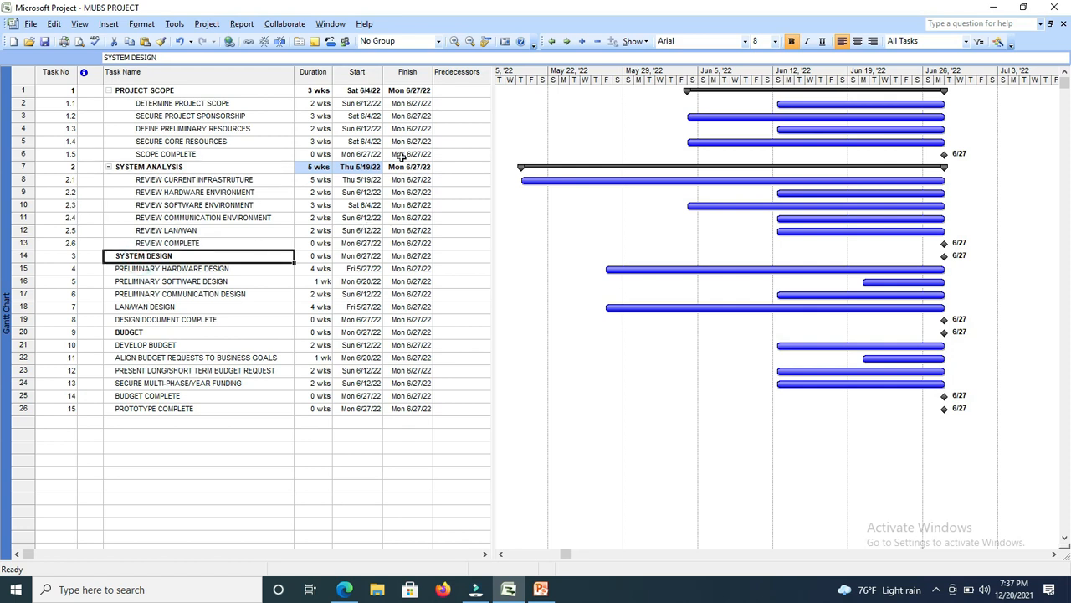
pyautogui.click(194, 269)
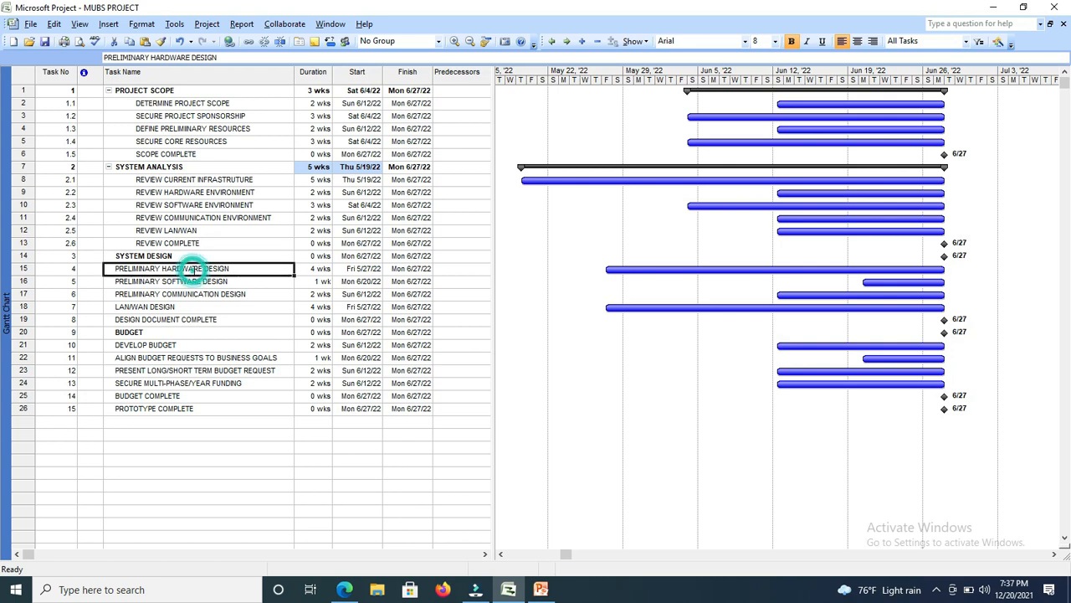
pyautogui.click(184, 319)
pyautogui.moveTo(184, 319); pyautogui.dragTo(189, 273)
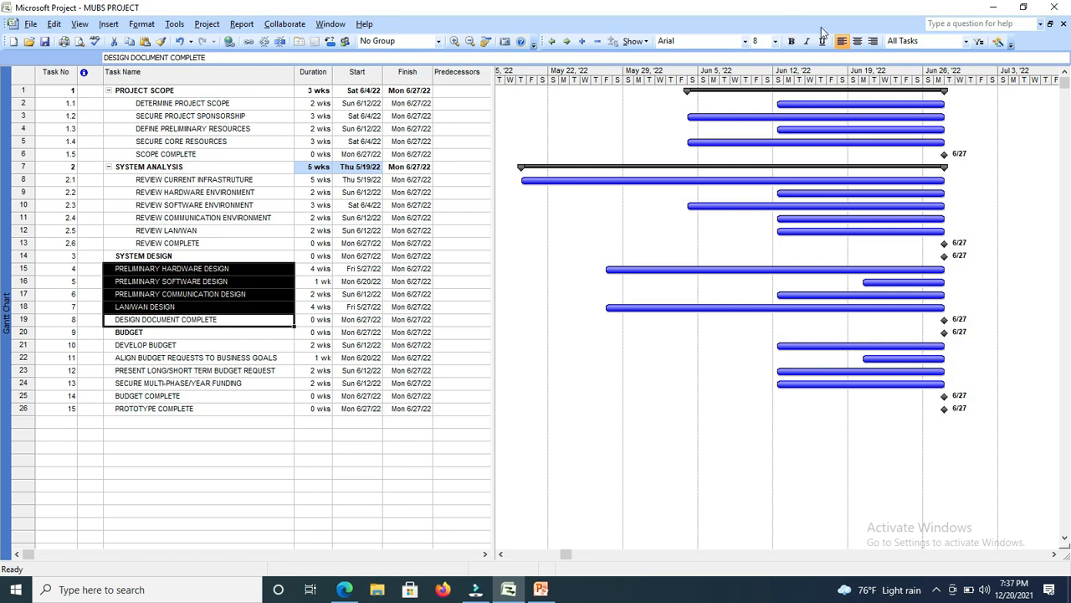
pyautogui.click(567, 41)
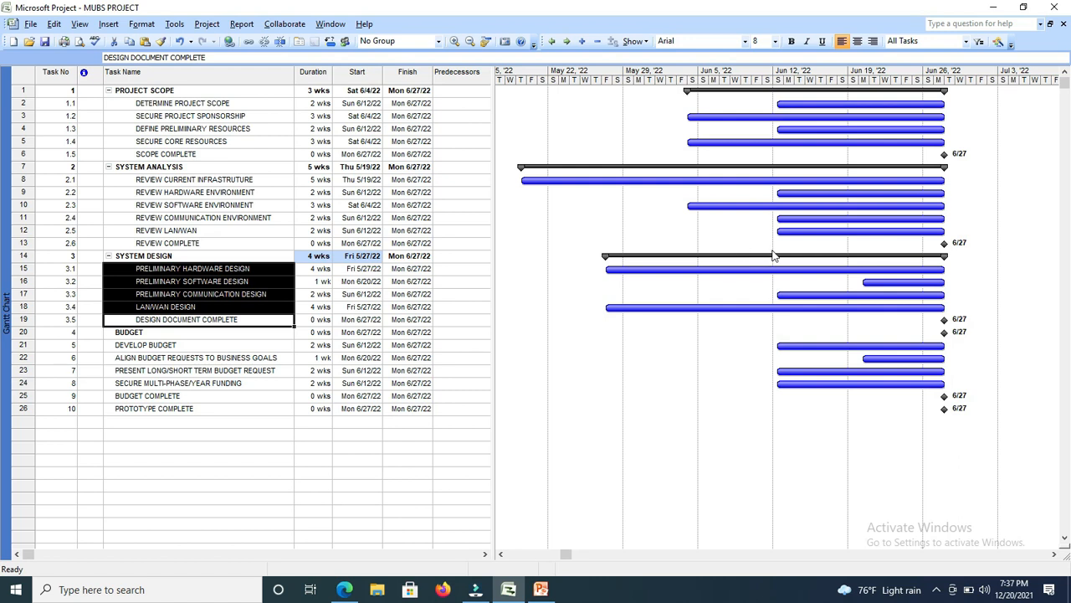
# Indent the tasks from DEVELOP BUDGET through PROTOTYPE COMPLETE as subtasks of BUDGET.
pyautogui.click(145, 333)
pyautogui.moveTo(145, 346); pyautogui.dragTo(156, 405)
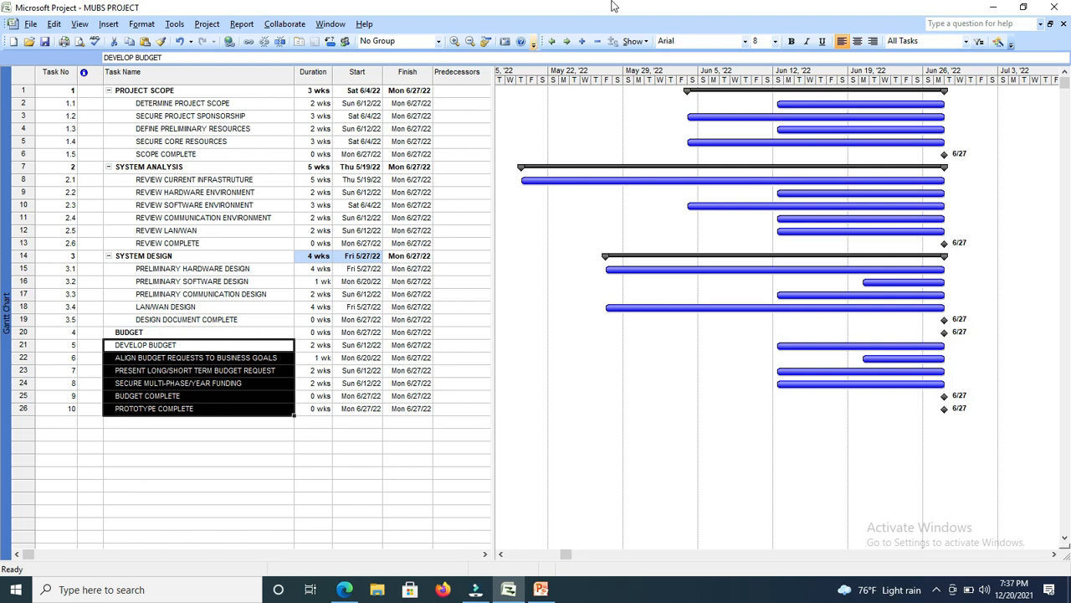
pyautogui.click(568, 44)
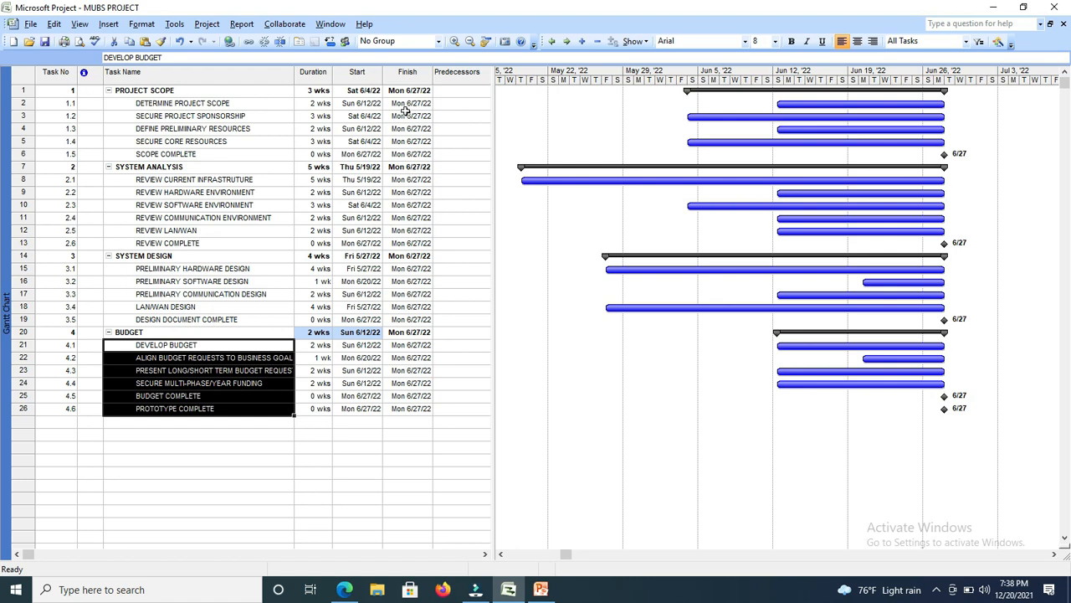
# Set task 2 as the predecessor of the SECURE PROJECT SPONSORSHIP task.
pyautogui.click(442, 118)
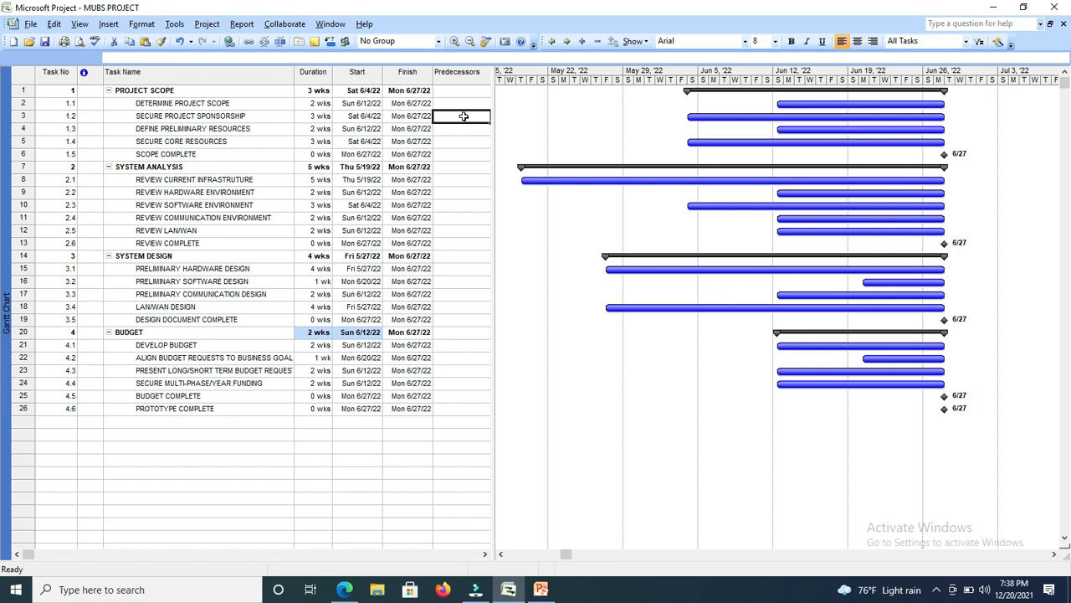
pyautogui.write('2')
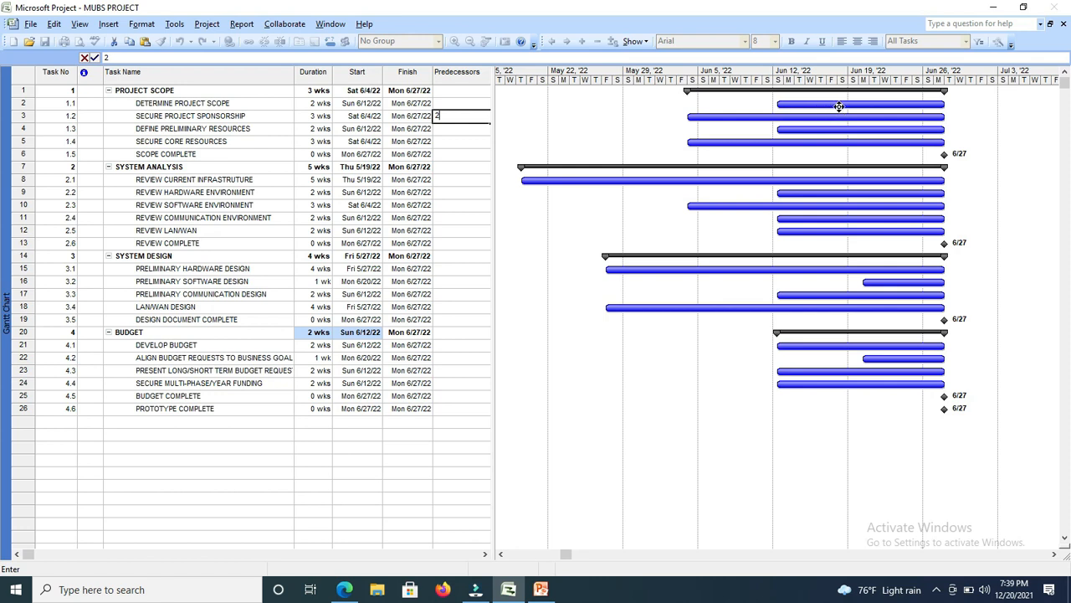
pyautogui.moveTo(840, 105)
pyautogui.click(431, 158)
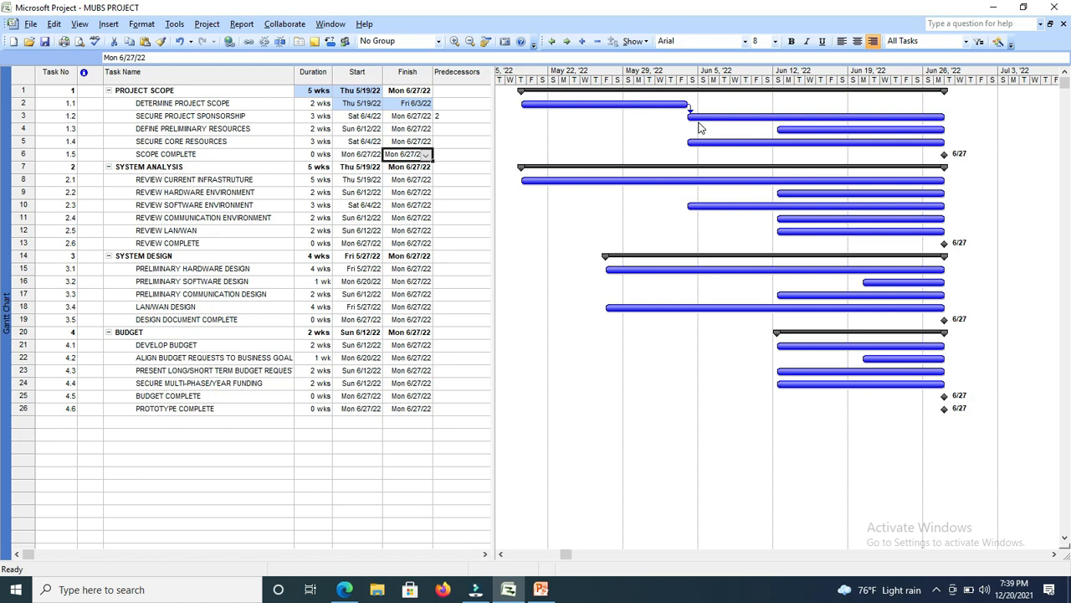
# Set task 3 as the predecessor of the DEFINE PRELIMINARY RESOURCES task.
pyautogui.click(239, 127)
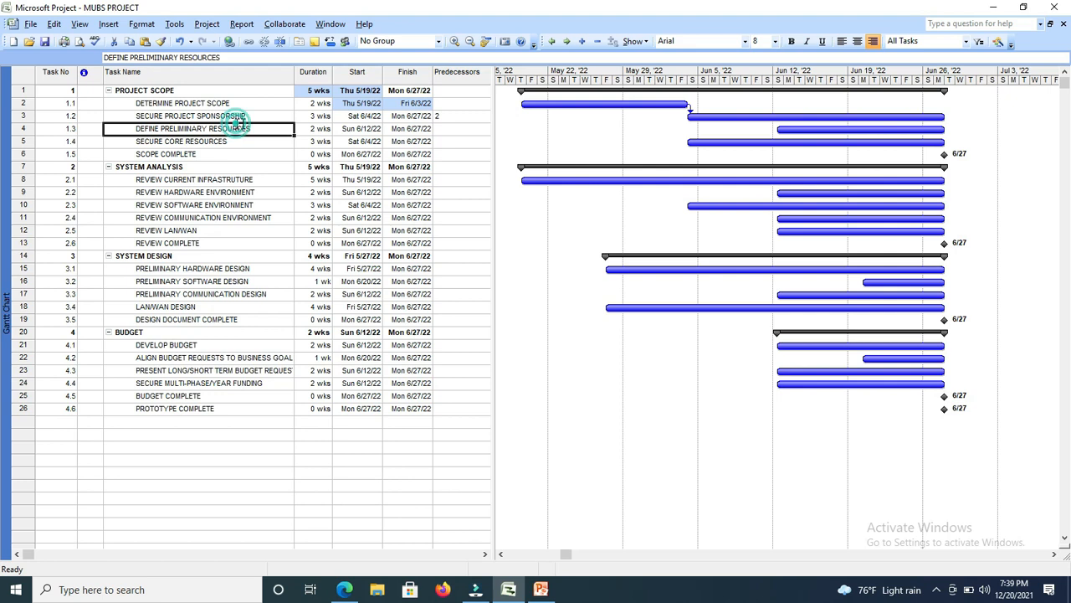
pyautogui.click(456, 129)
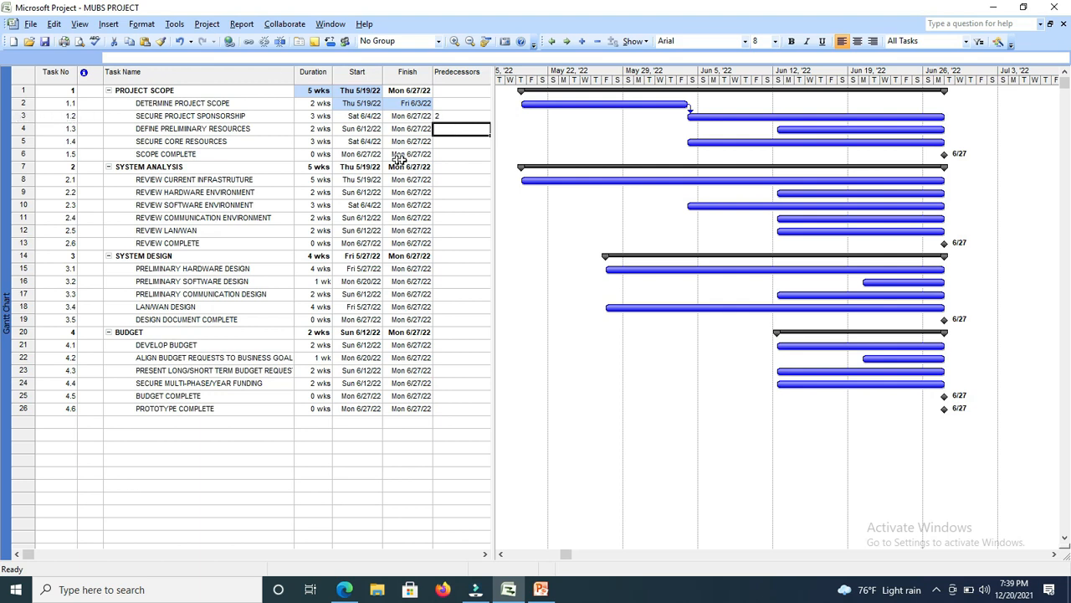
pyautogui.write('3')
pyautogui.click(451, 142)
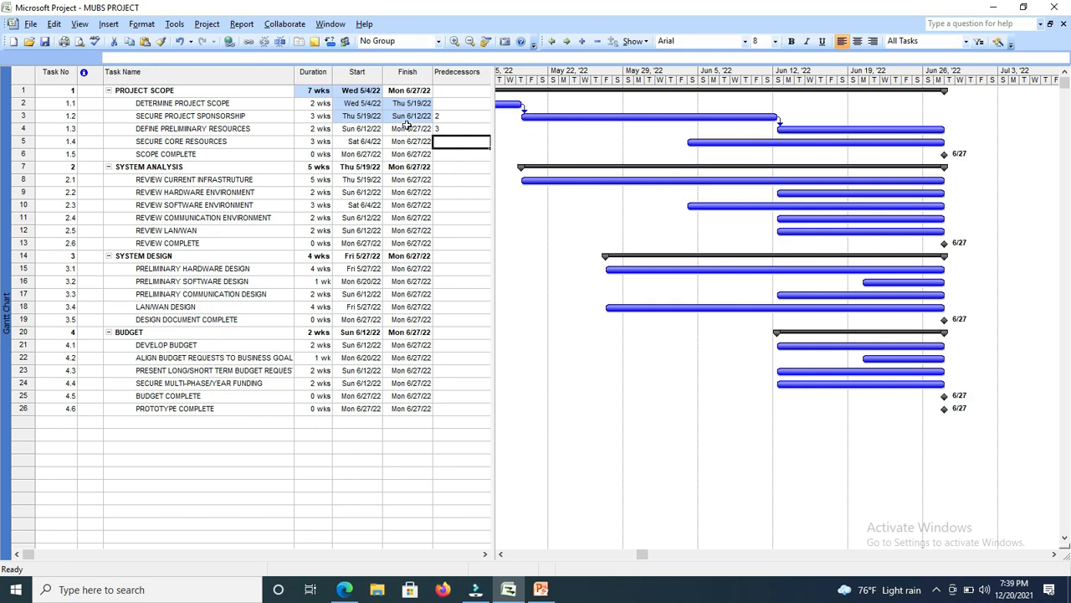
# View the task information of DEFINE PRELIMINARY RESOURCES and DETERMINE PROJECT SCOPE, and select the SECURE PROJECT SPONSORSHIP row.
pyautogui.doubleClick(176, 129)
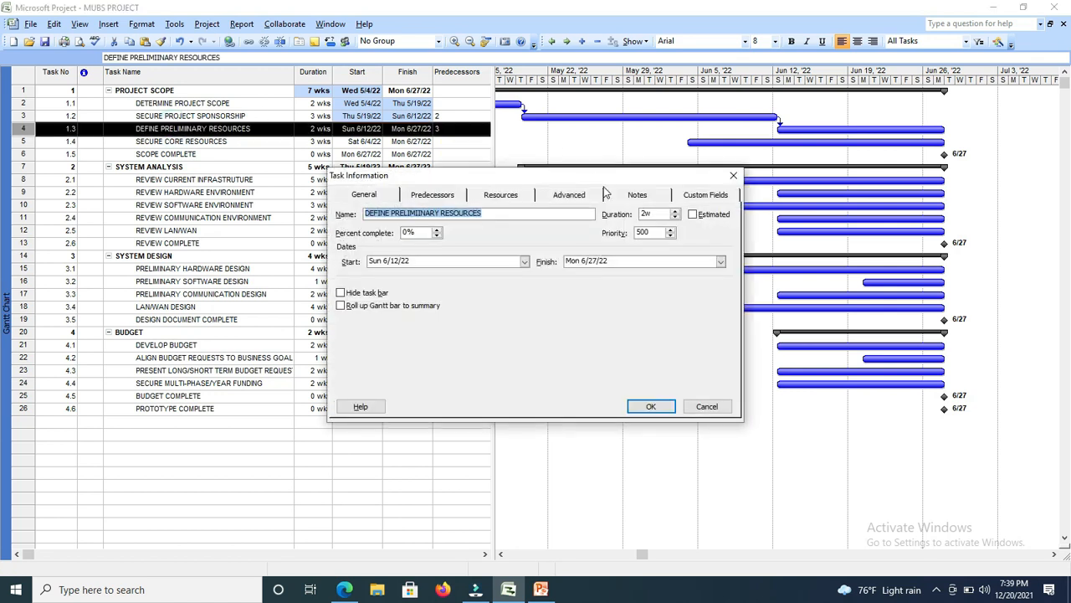
pyautogui.click(734, 177)
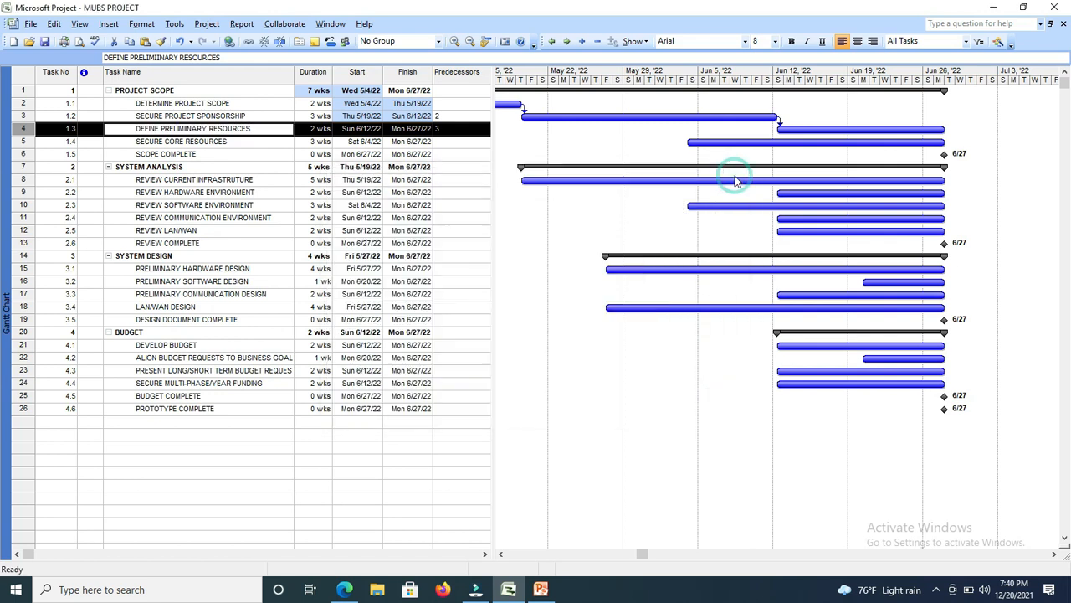
pyautogui.click(248, 106)
pyautogui.doubleClick(248, 107)
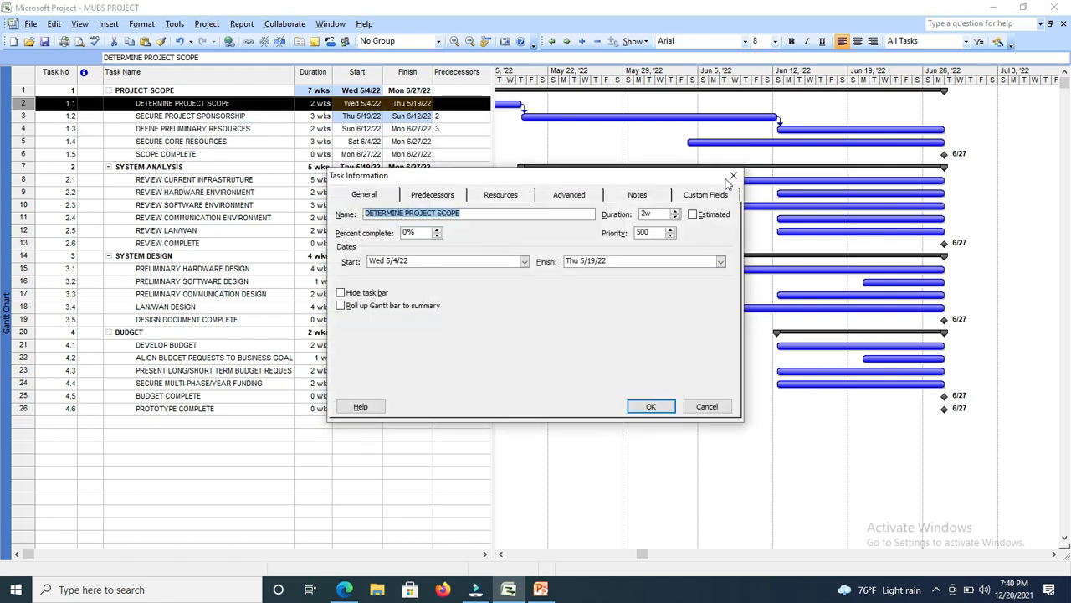
pyautogui.click(734, 176)
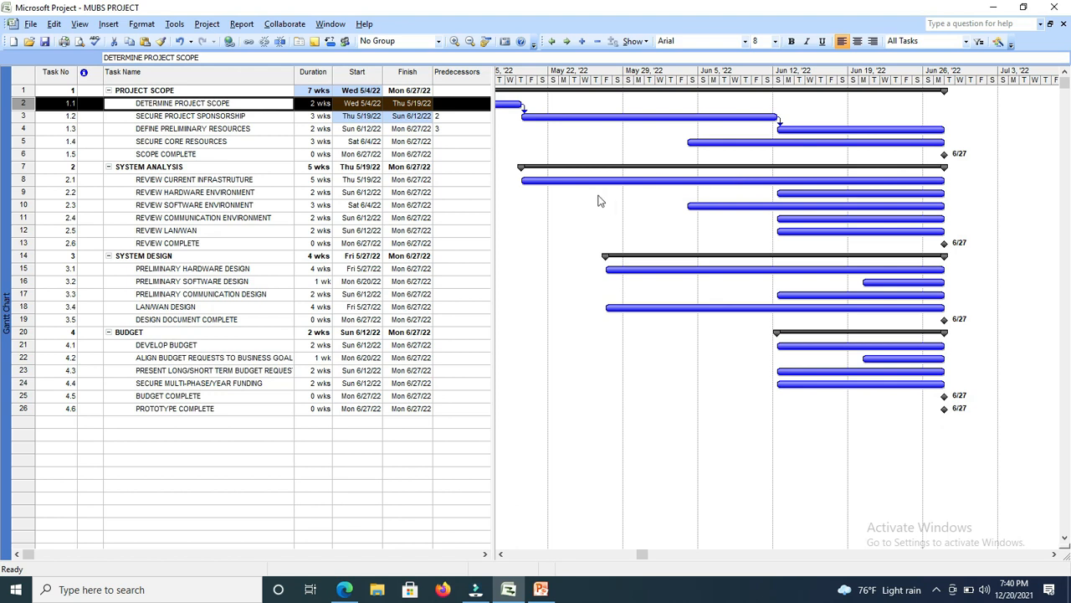
pyautogui.click(11, 116)
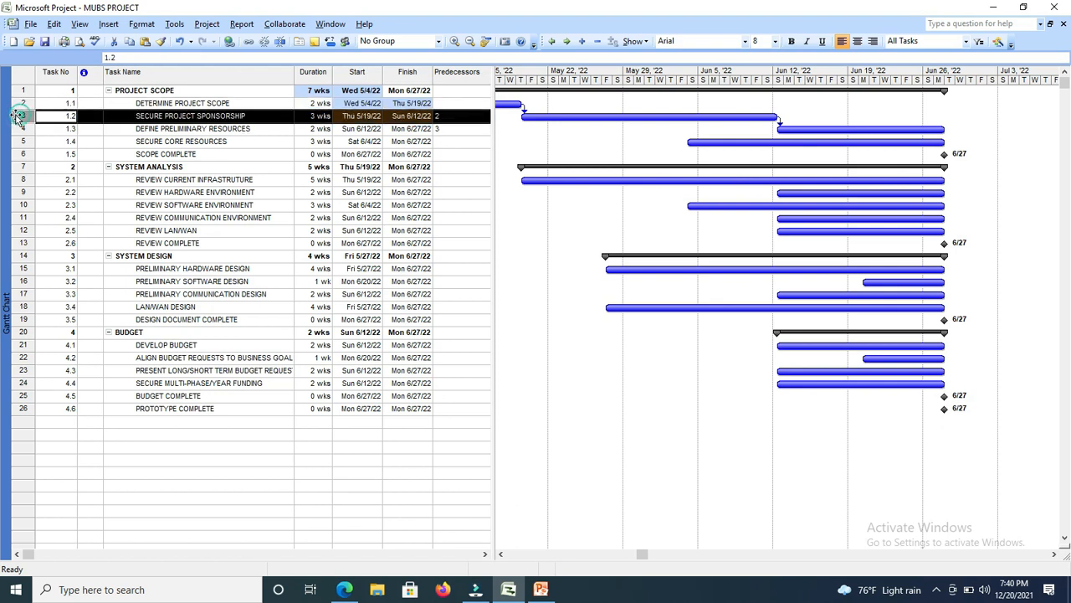
# Set task 3 as the predecessor of SECURE CORE RESOURCES and task 5 as the predecessor of SCOPE COMPLETE.
pyautogui.click(437, 140)
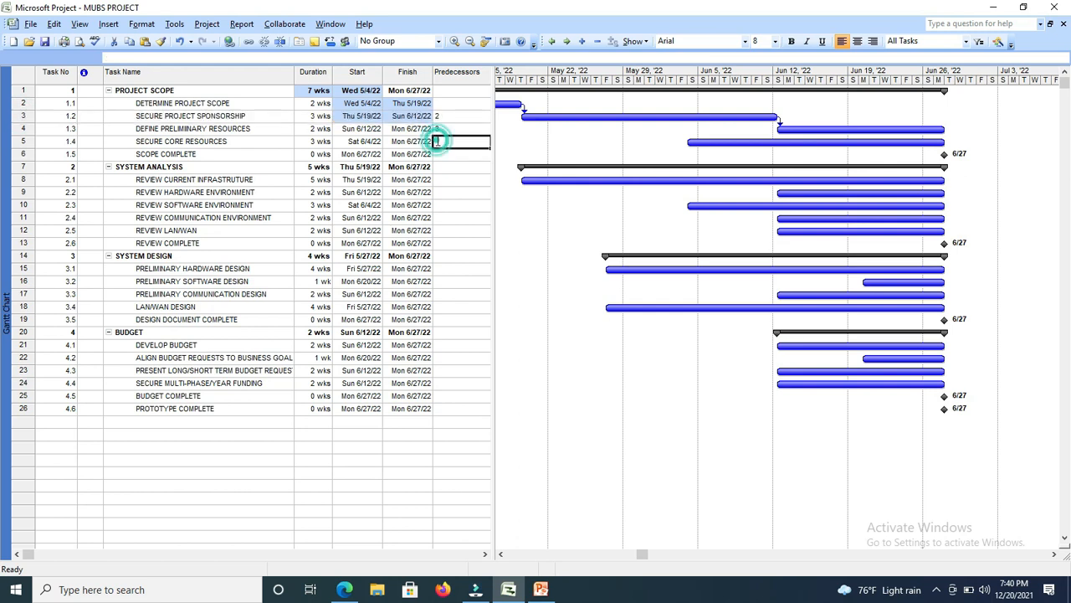
pyautogui.write('3')
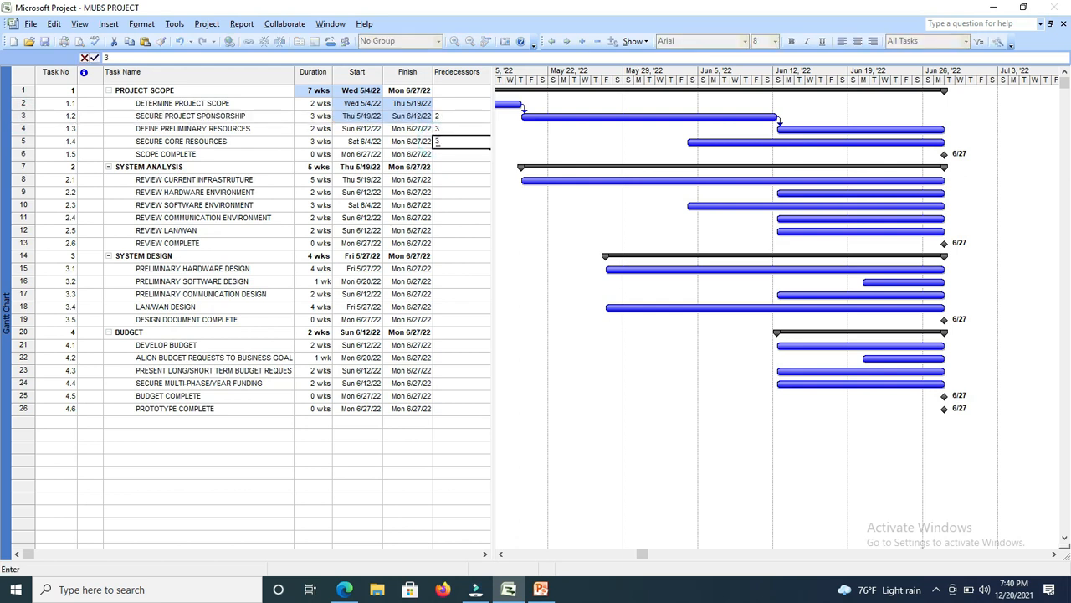
pyautogui.click(400, 142)
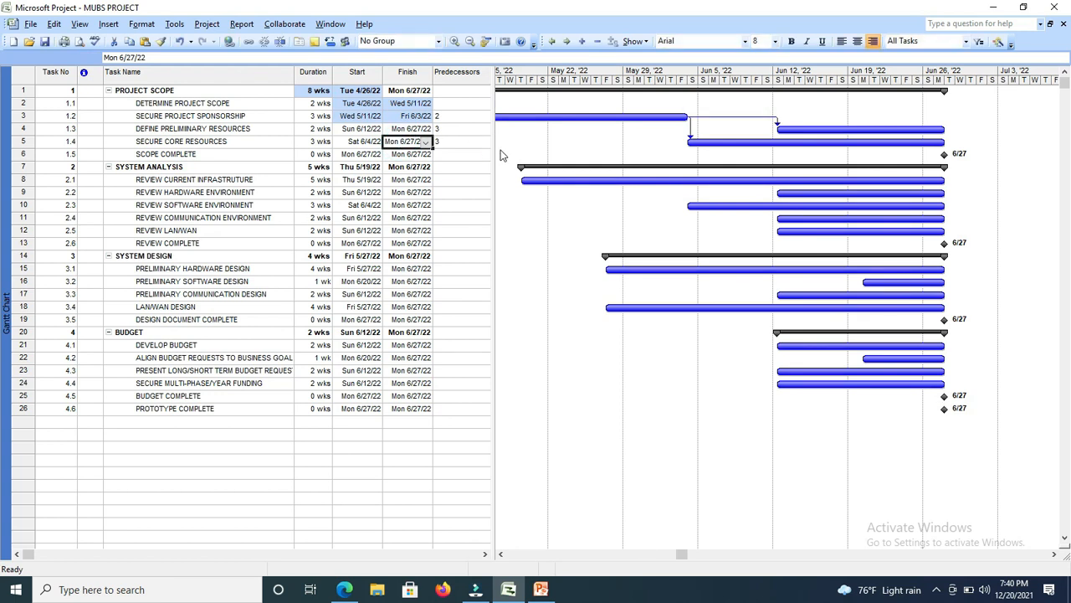
pyautogui.click(449, 155)
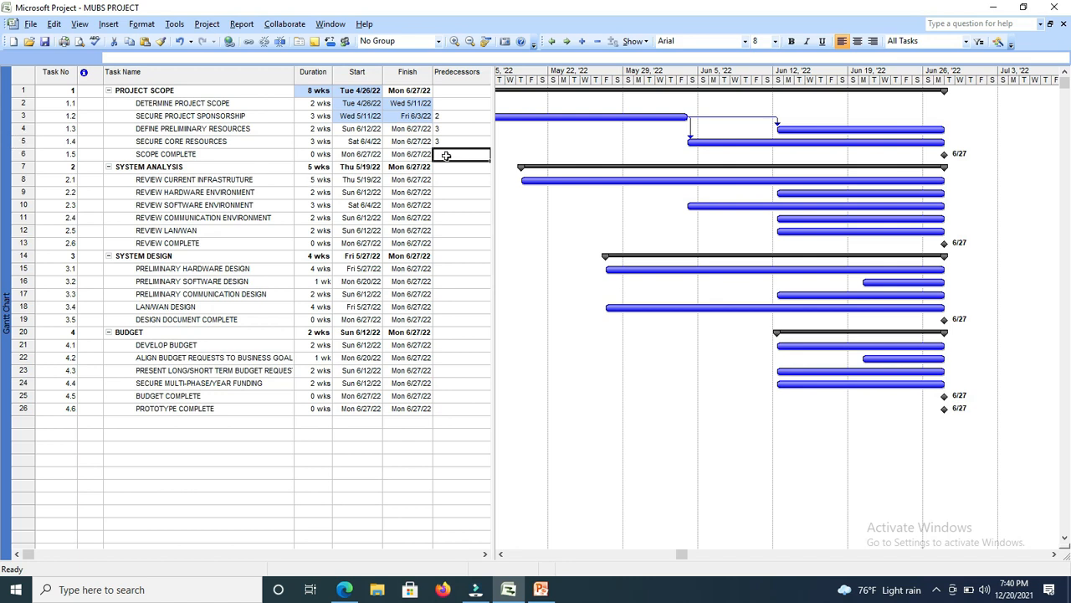
pyautogui.write('5')
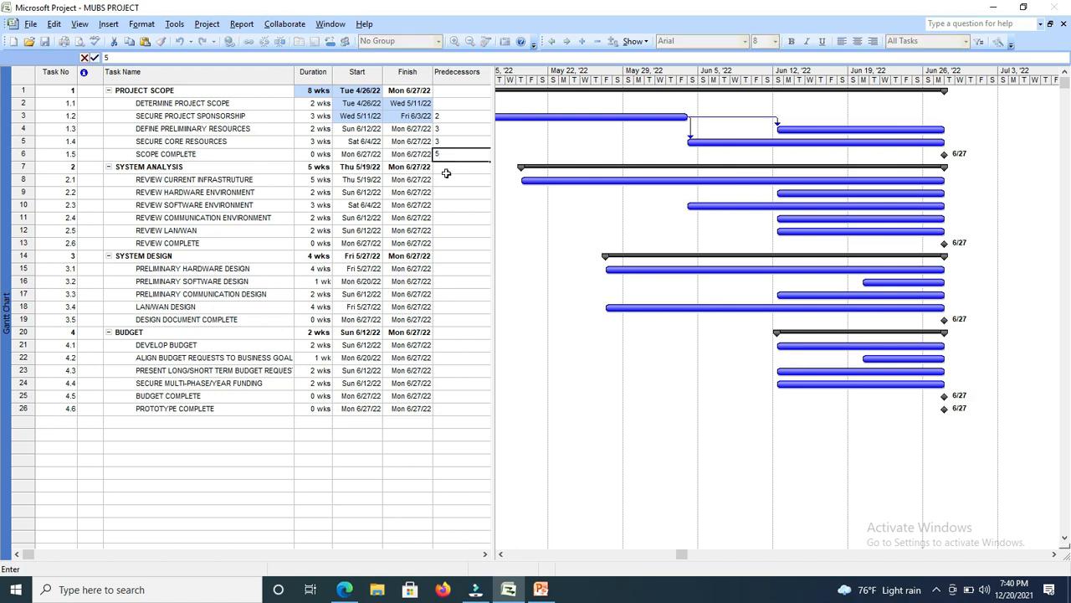
pyautogui.click(445, 182)
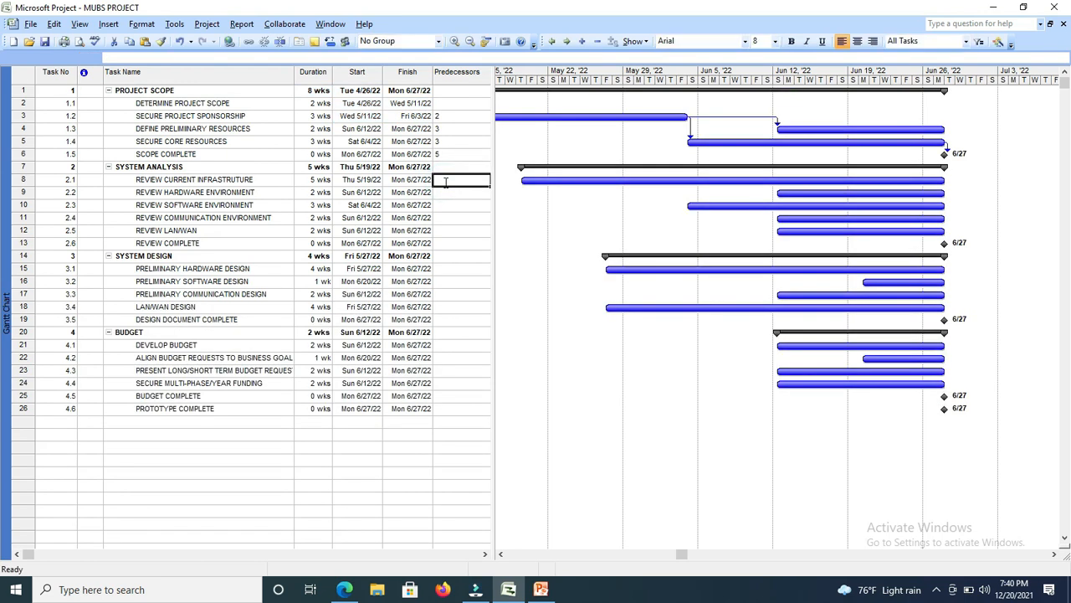
# Examine the task bars and link lines along the Gantt chart timeline from late April to the end of June 2022.
pyautogui.click(502, 555)
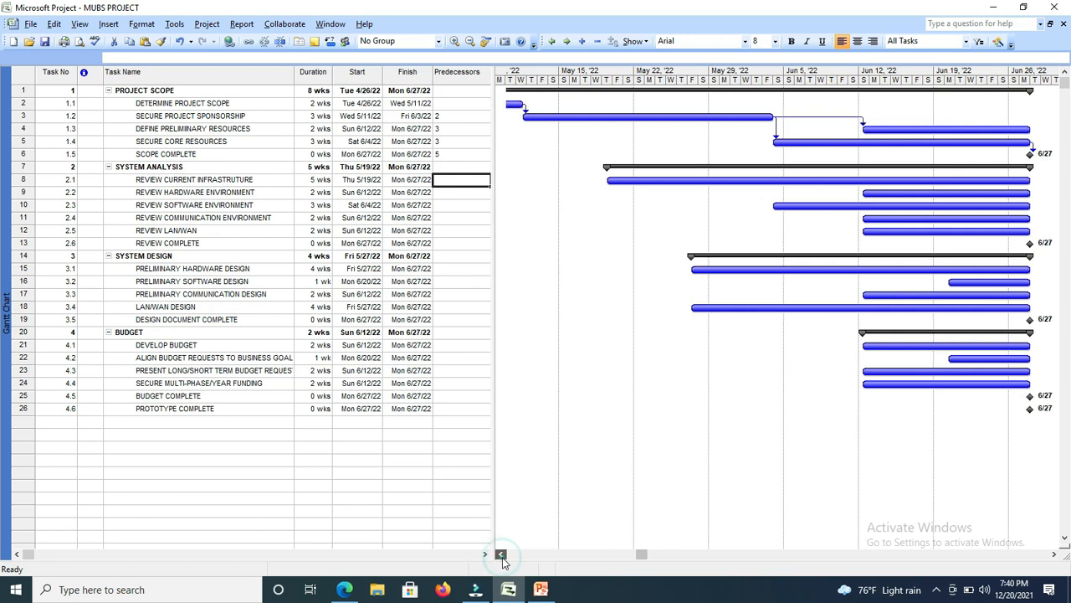
pyautogui.click(500, 555)
pyautogui.click(501, 555)
pyautogui.click(500, 555)
pyautogui.click(501, 554)
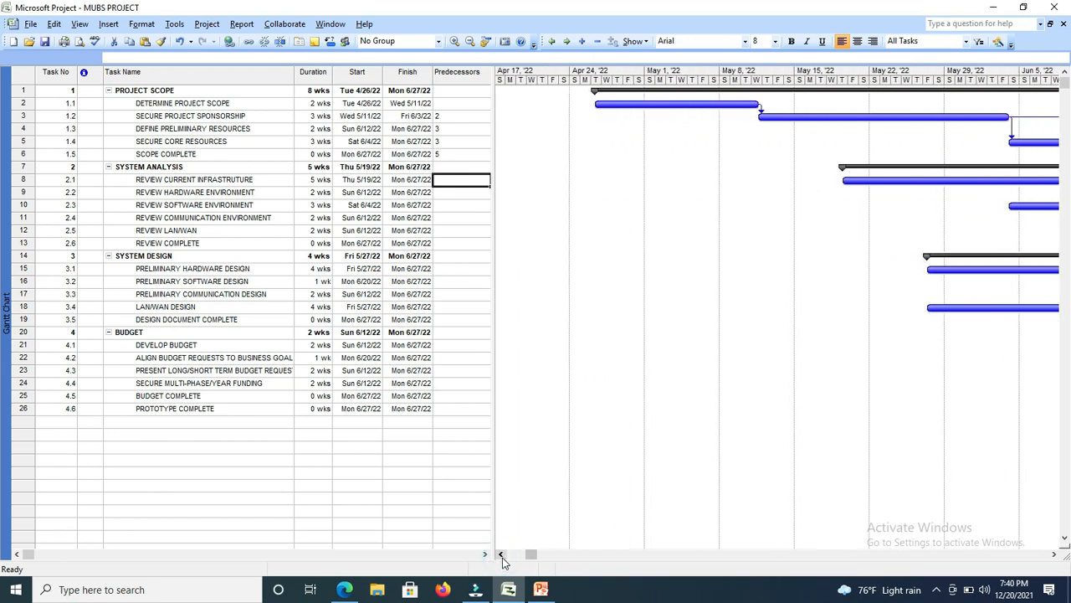
pyautogui.click(1054, 555)
pyautogui.click(1054, 555)
pyautogui.click(1054, 555)
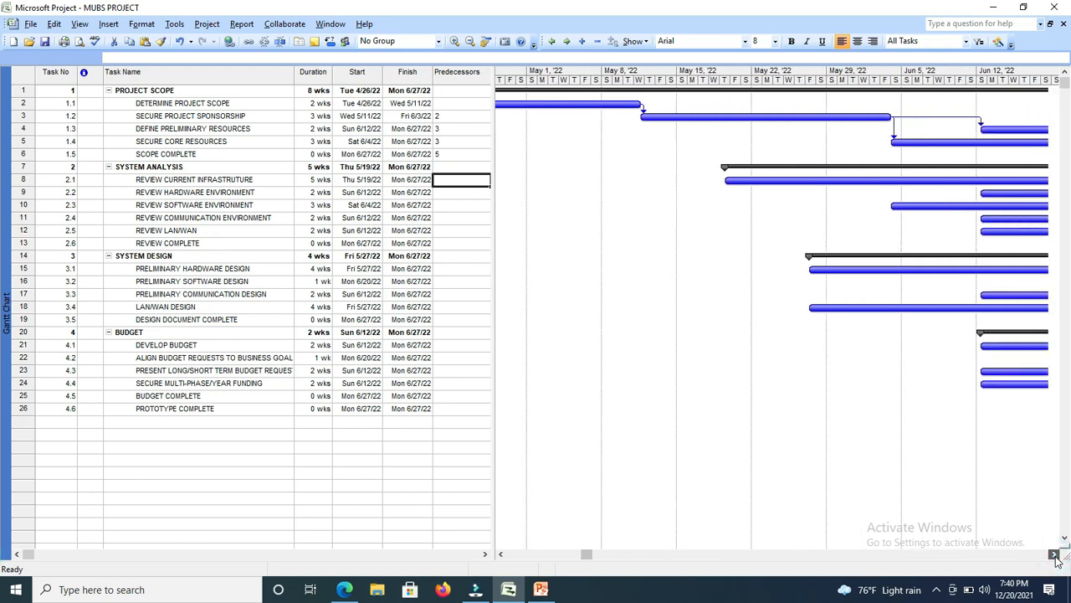
pyautogui.click(1054, 555)
pyautogui.click(1055, 555)
pyautogui.click(1054, 555)
pyautogui.click(1054, 554)
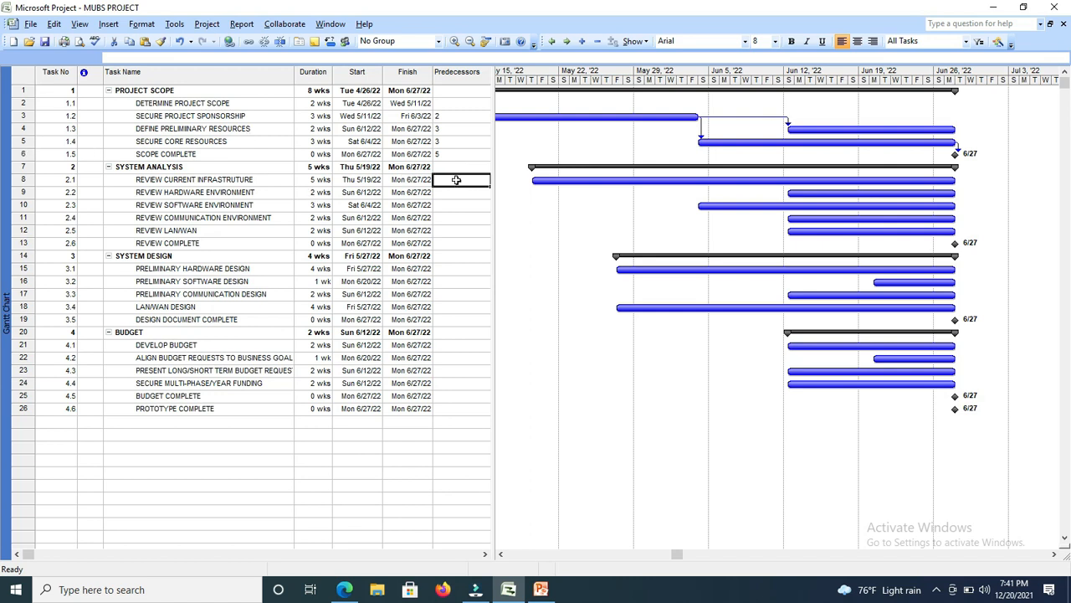
# Set task 6 as the predecessor of REVIEW CURRENT INFRASTRUTURE, and task 8 as the predecessor of both REVIEW HARDWARE ENVIRONMENT and REVIEW SOFTWARE ENVIRONMENT.
pyautogui.write('6')
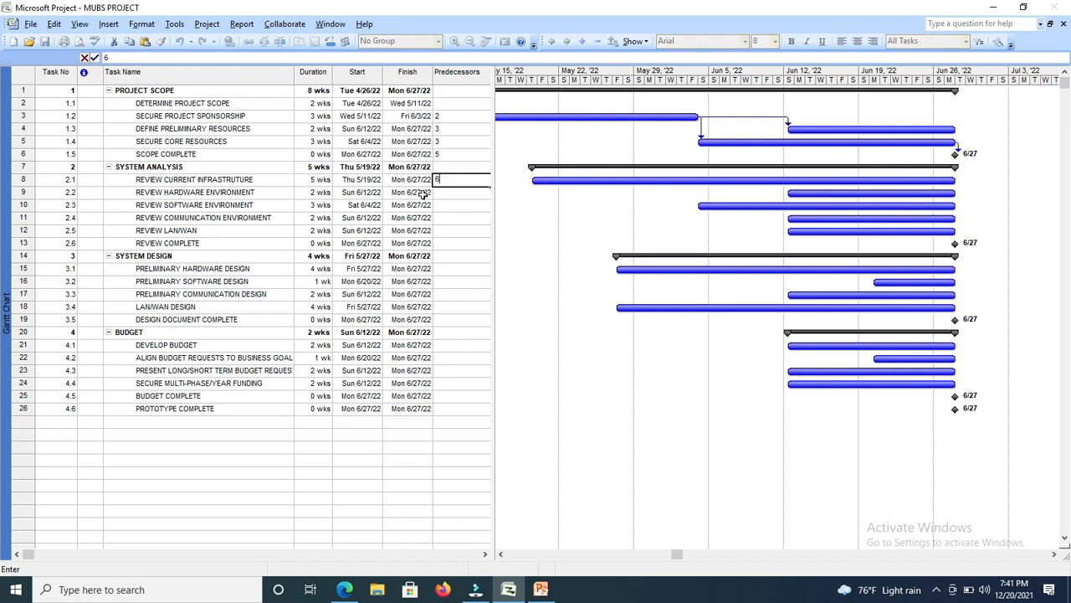
pyautogui.click(441, 193)
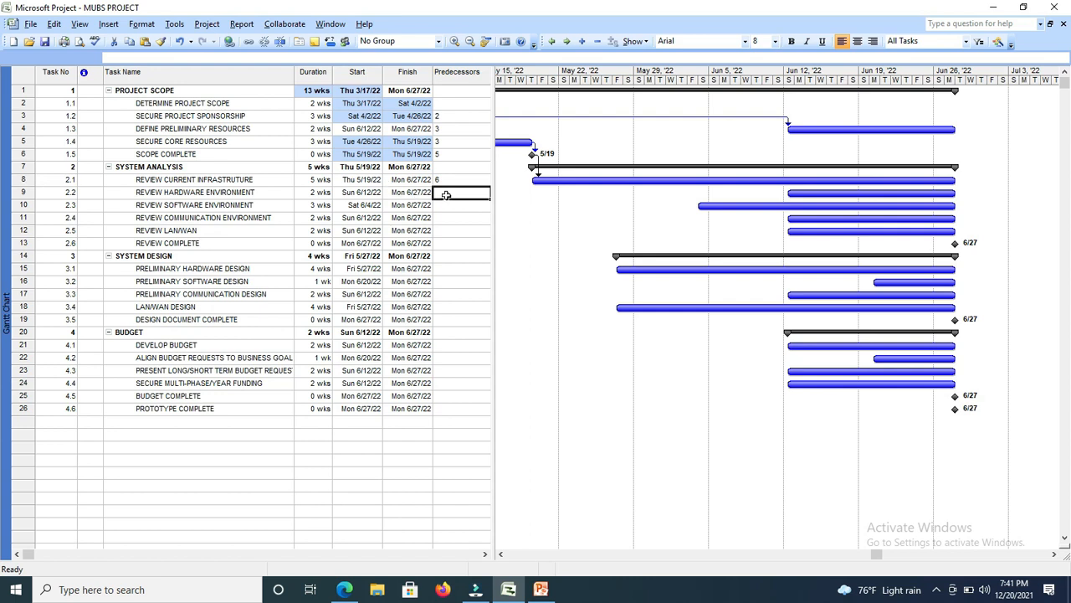
pyautogui.write('8')
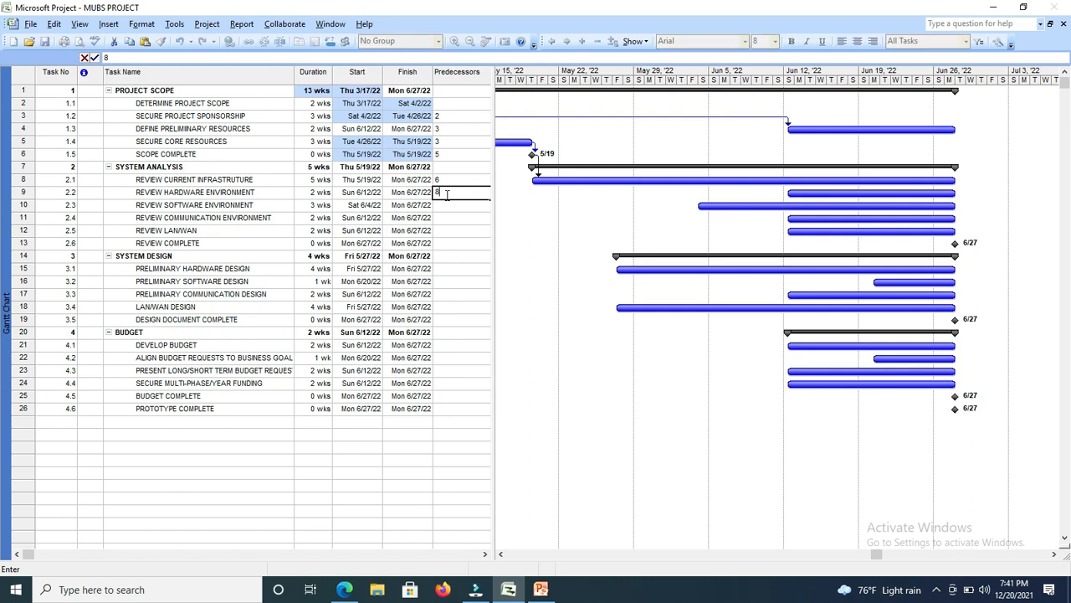
pyautogui.click(446, 209)
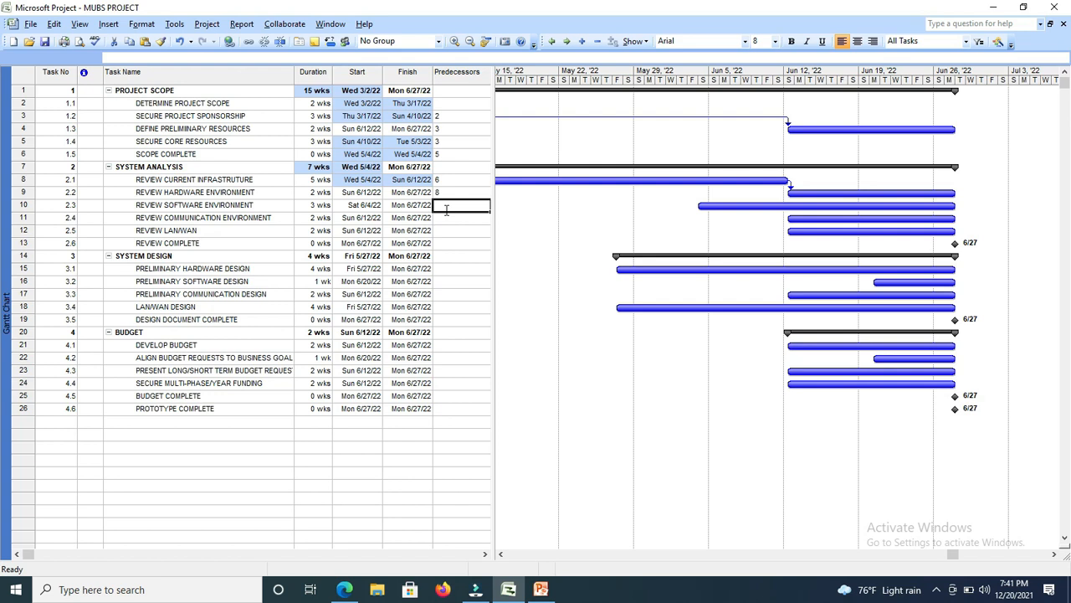
pyautogui.write('8')
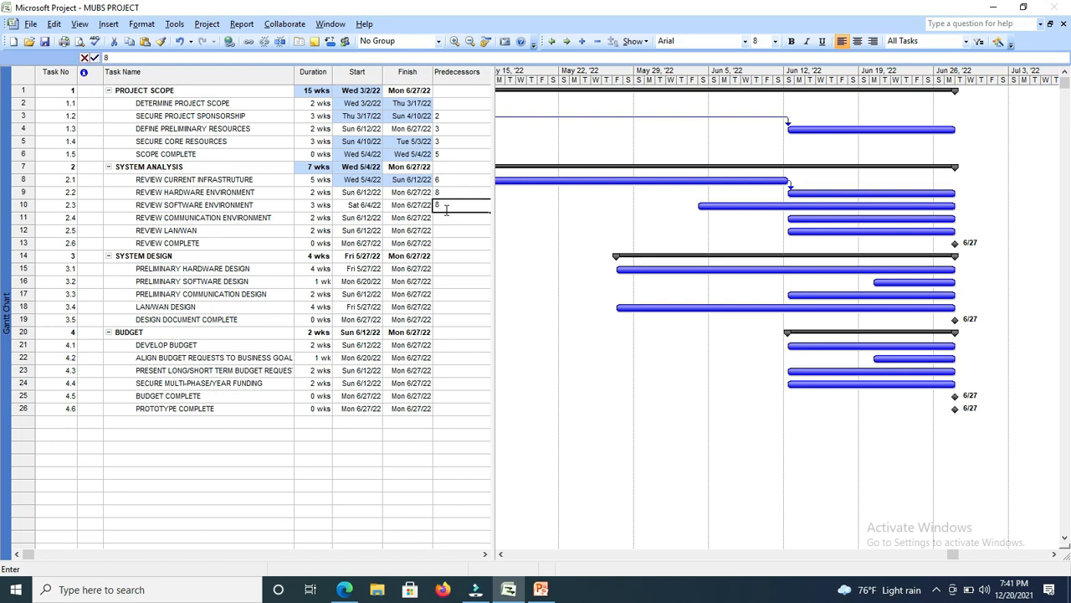
# Enter predecessors 9 for REVIEW COMMUNICATION ENVIRONMENT, 10 for REVIEW LAN/WAN and 12 for REVIEW COMPLETE.
pyautogui.click(446, 219)
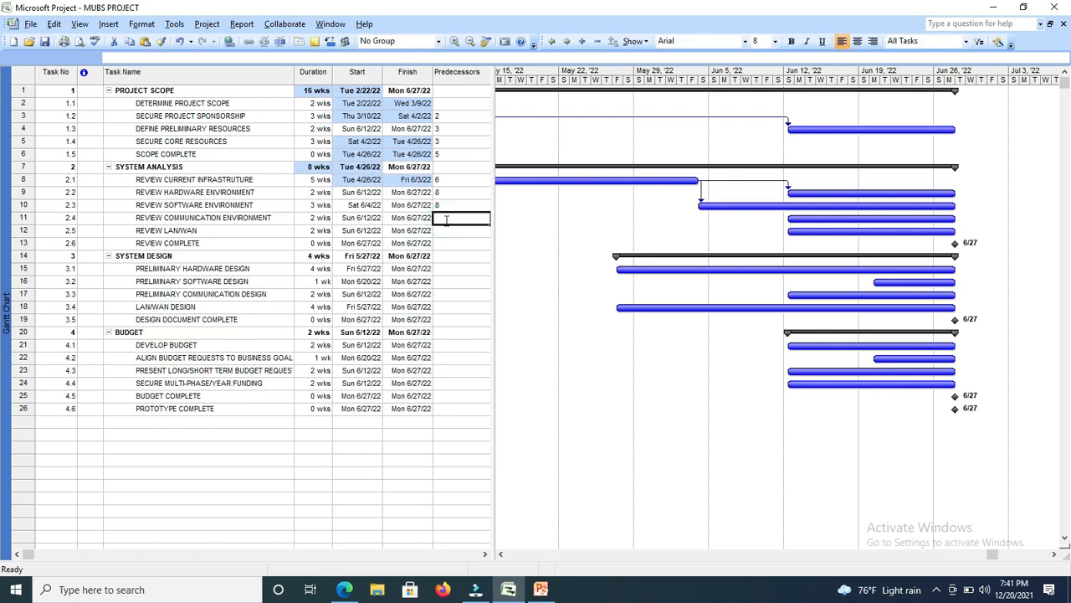
pyautogui.write('9')
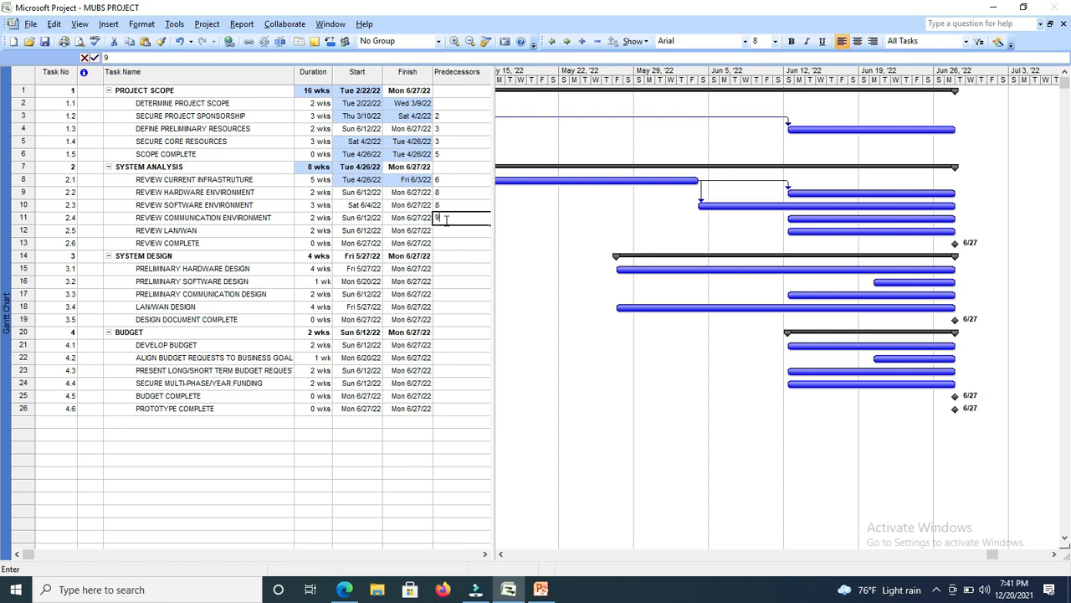
pyautogui.click(447, 232)
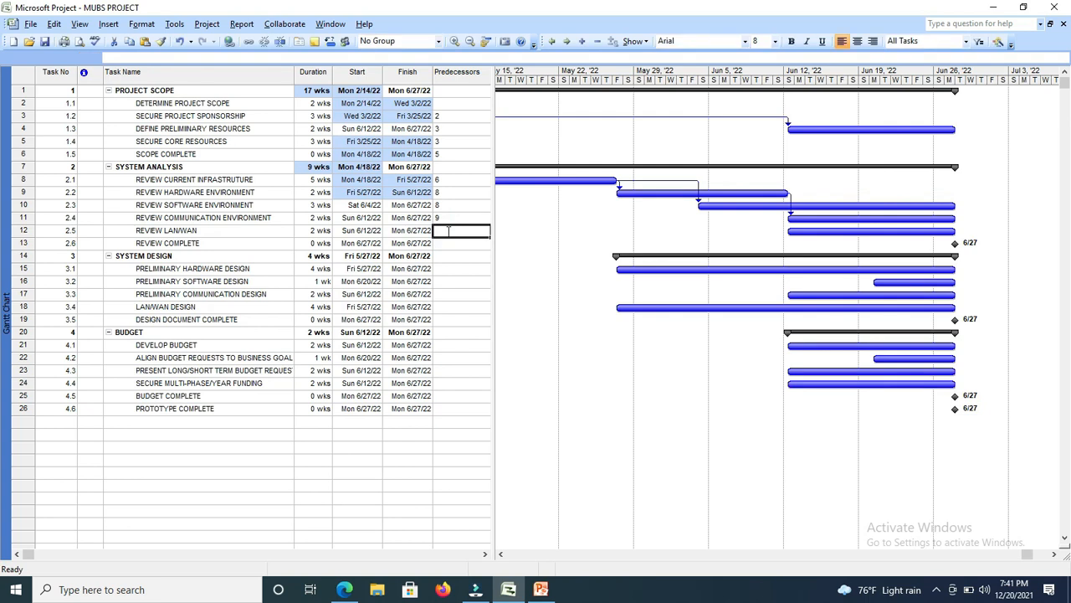
pyautogui.write('10')
pyautogui.click(447, 243)
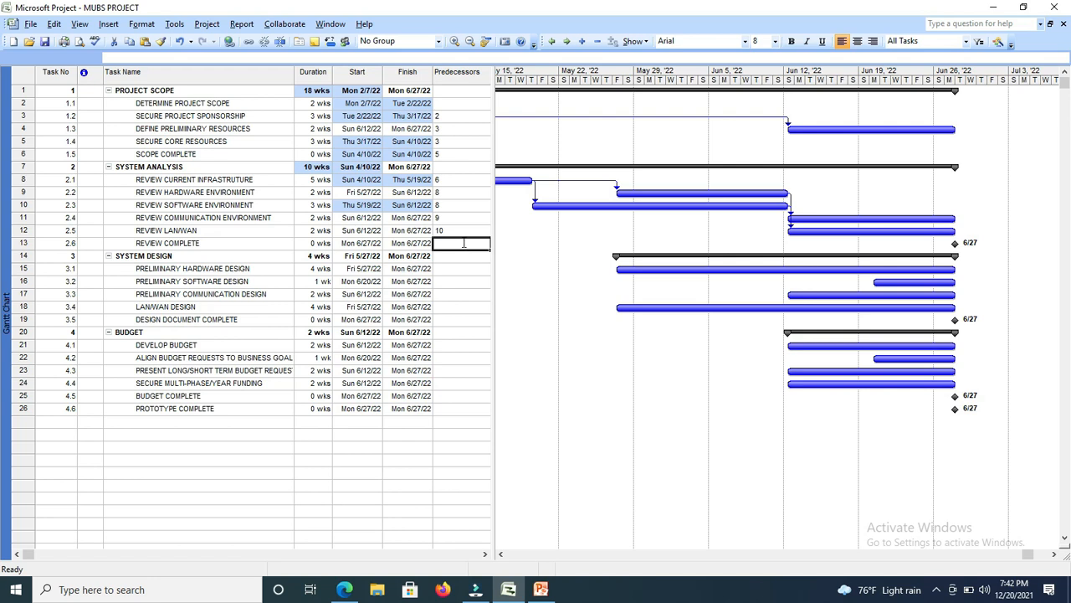
pyautogui.write('12')
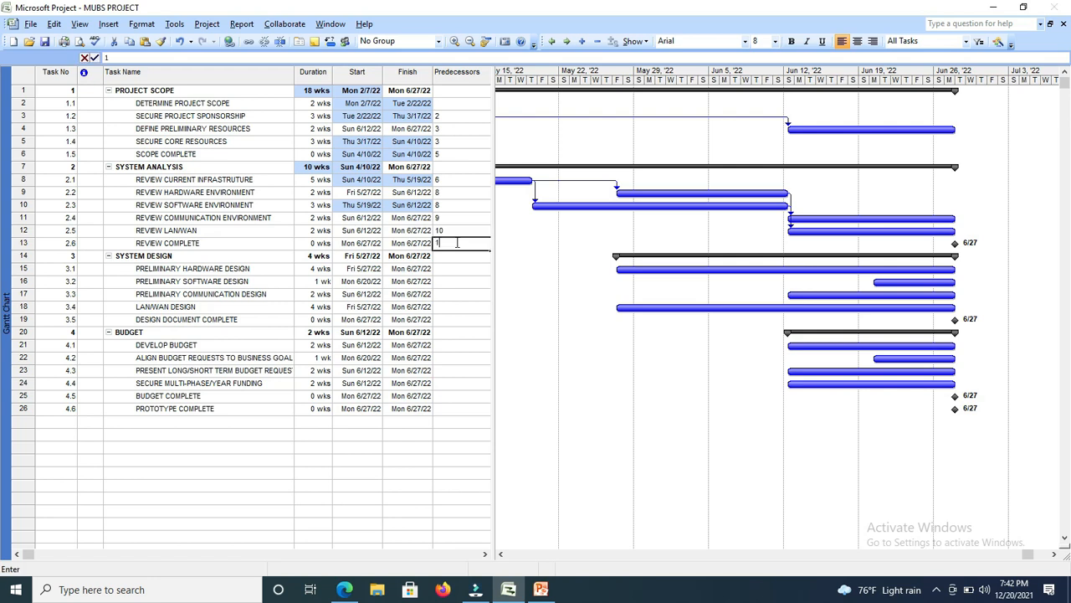
# Set task 13 as the predecessor of PRELIMINARY HARDWARE DESIGN and task 15 as the predecessor of PRELIMINARY SOFTWARE DESIGN.
pyautogui.click(449, 268)
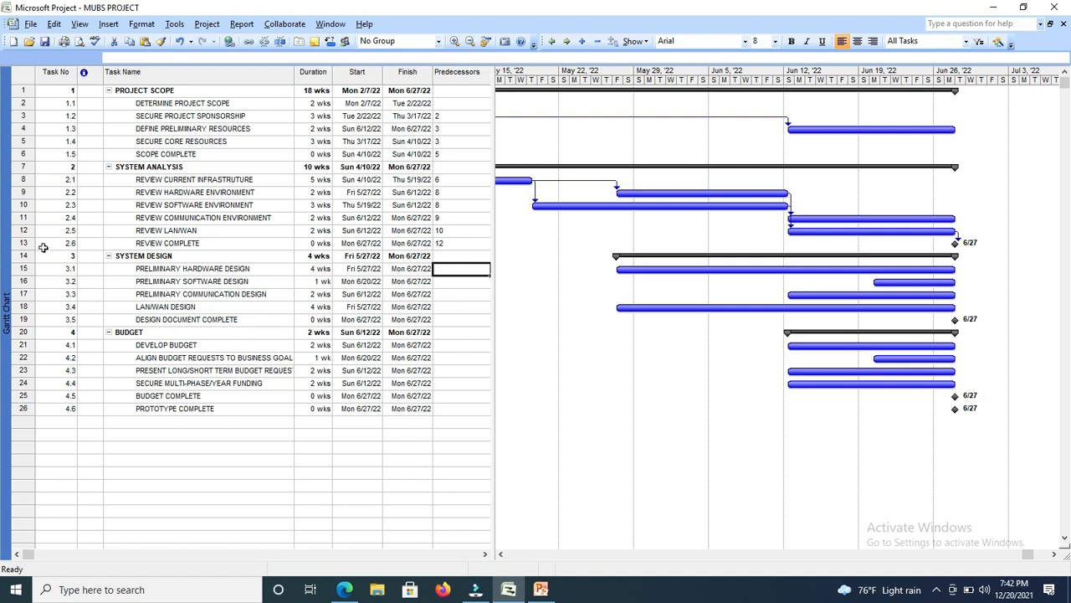
pyautogui.write('13')
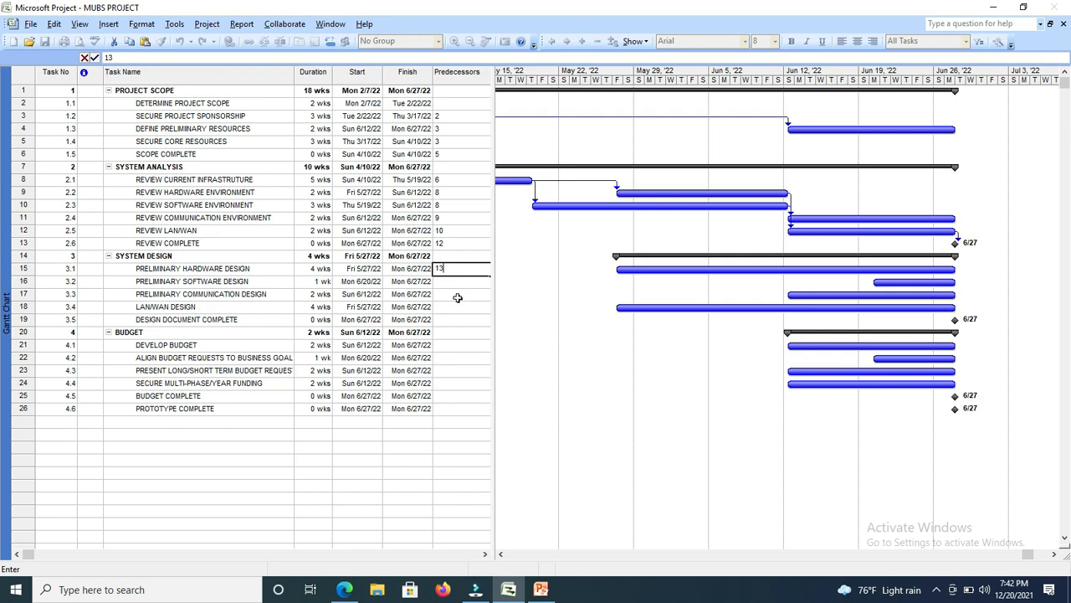
pyautogui.click(455, 281)
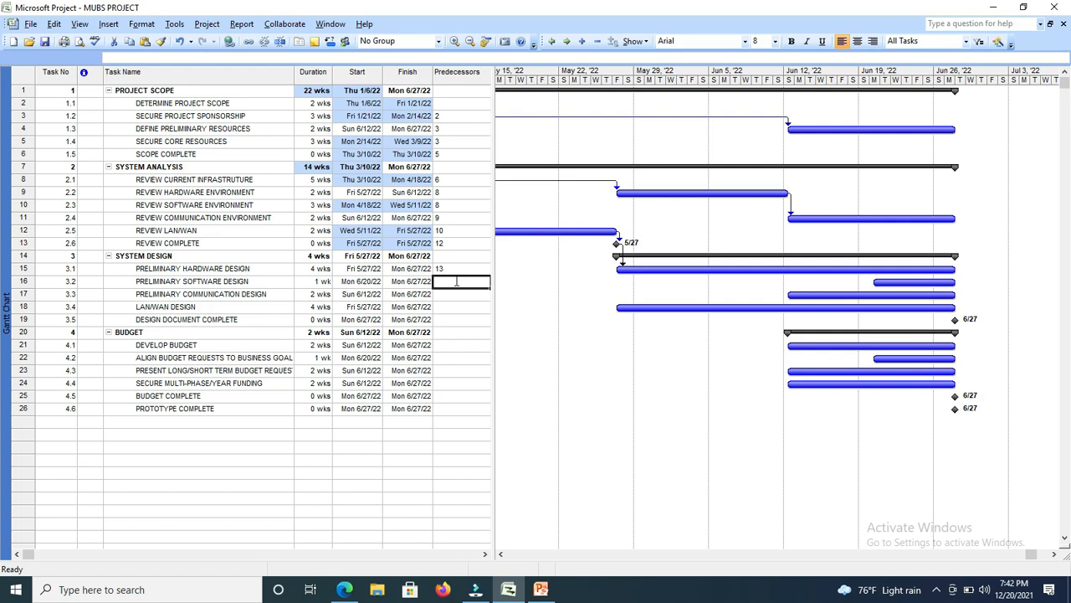
pyautogui.write('15')
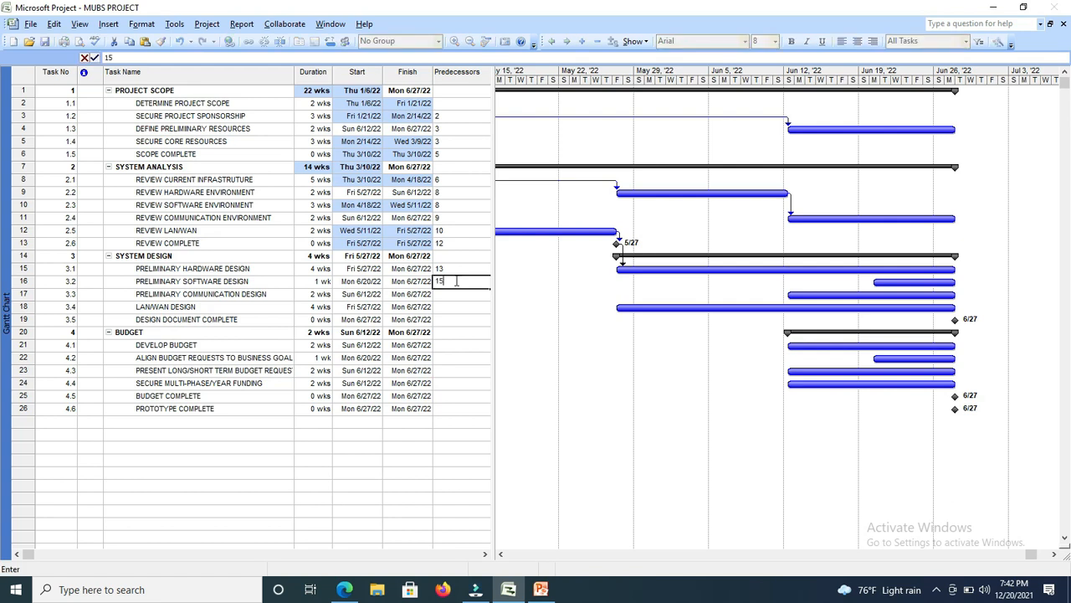
pyautogui.press('Return')
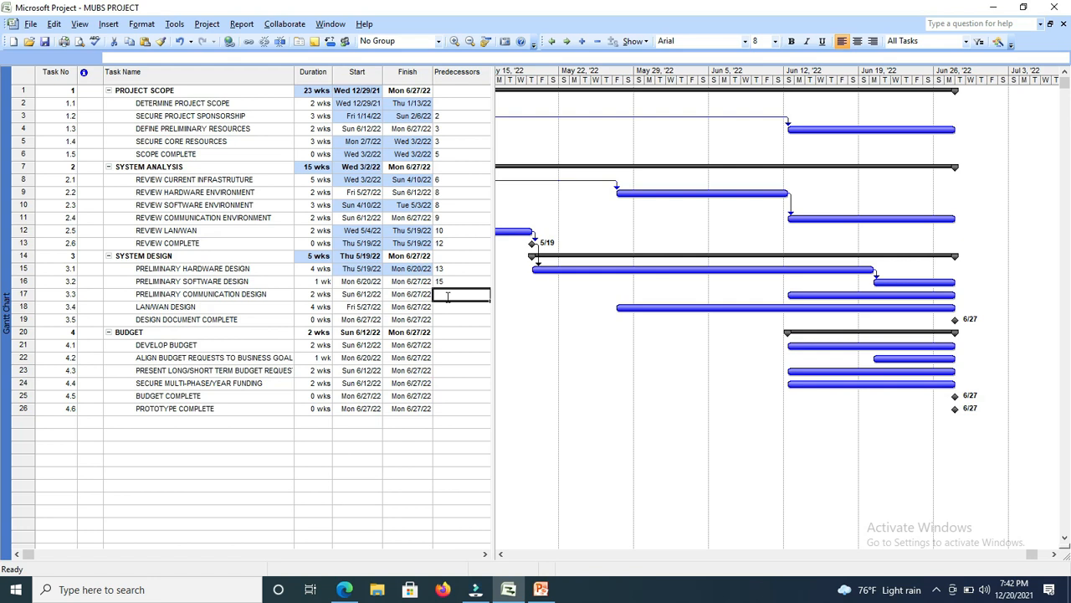
# Enter predecessors 16 for PRELIMINARY COMMUNICATION DESIGN, 17 for LAN/WAN DESIGN and 18 for DESIGN DOCUMENT COMPLETE.
pyautogui.write('16')
pyautogui.press('Return')
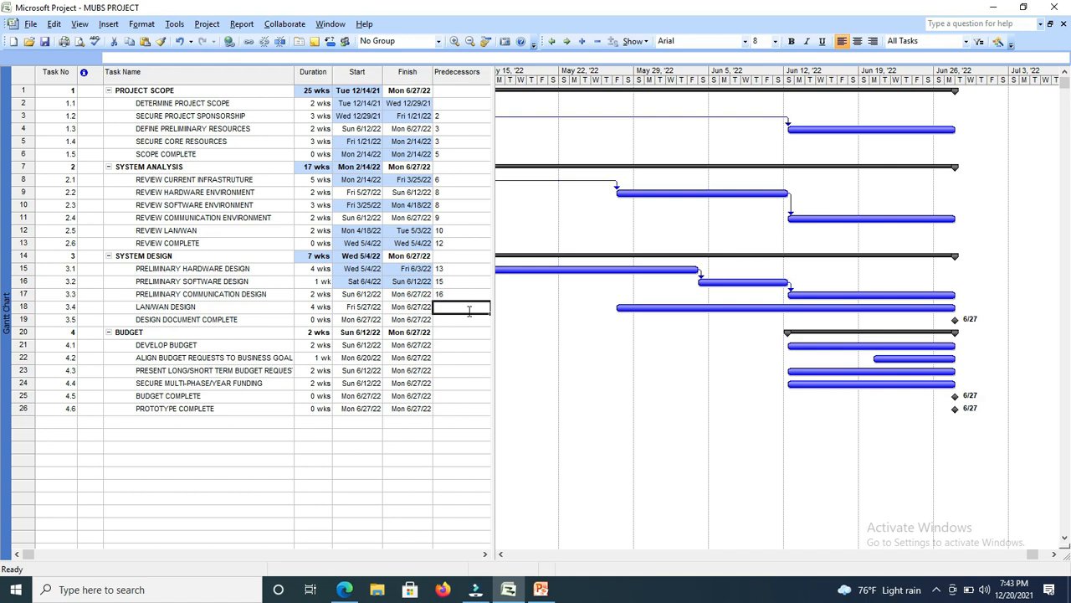
pyautogui.write('17')
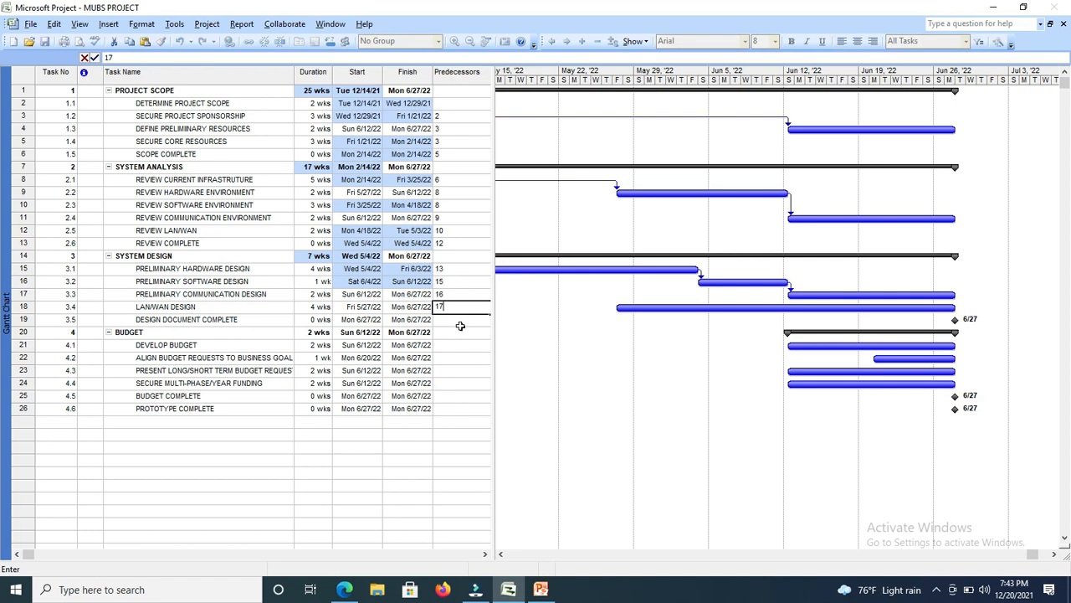
pyautogui.press('Return')
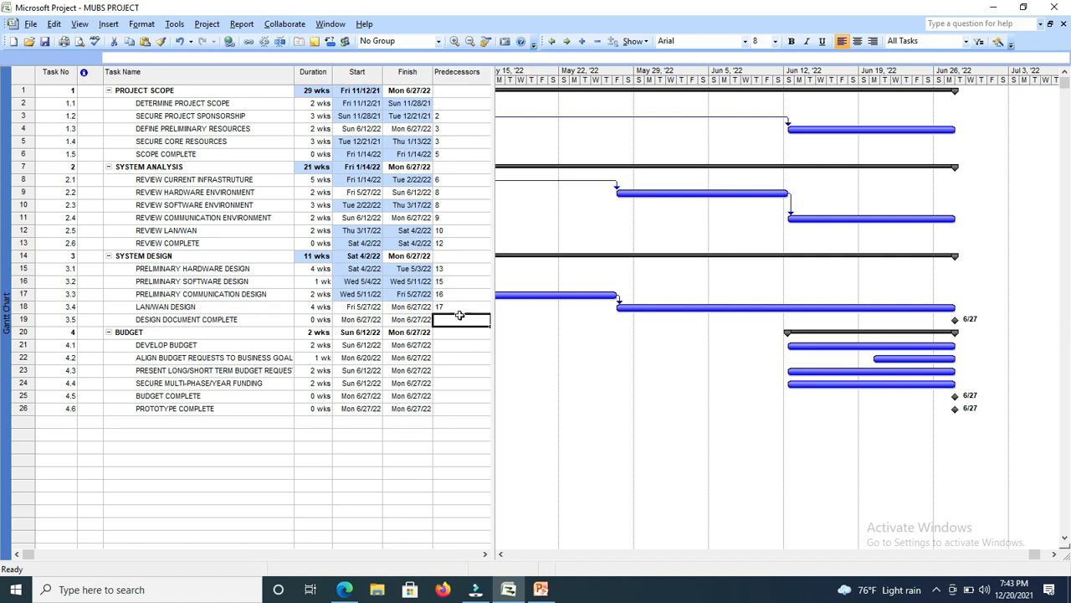
pyautogui.write('18')
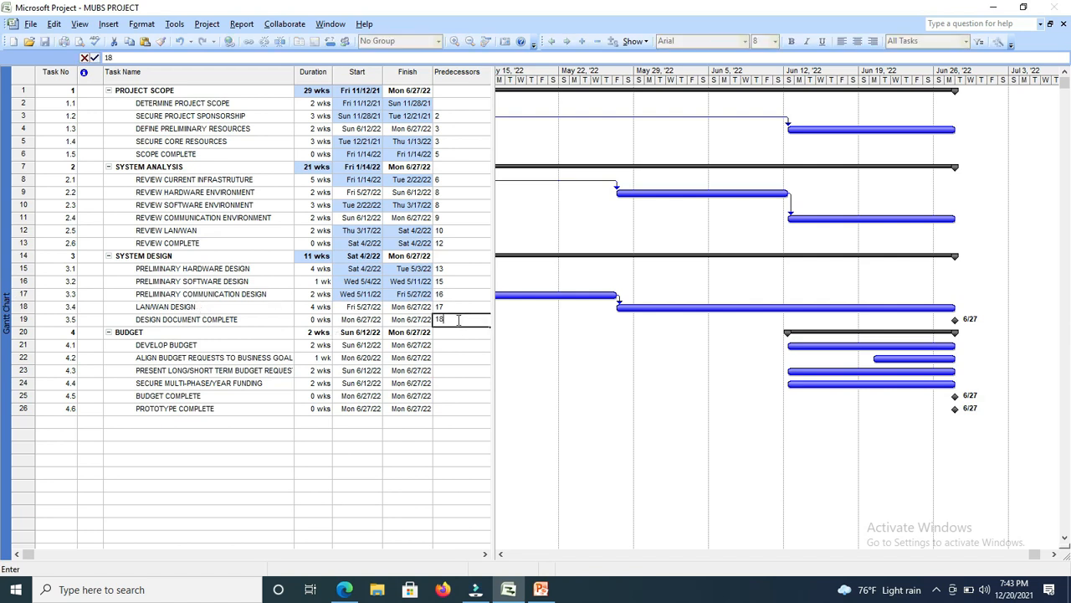
# Enter predecessors 19 for DEVELOP BUDGET, 21 for the ALIGN BUDGET REQUESTS task and 22 for the PRESENT LONG/SHORT TERM BUDGET task.
pyautogui.click(450, 343)
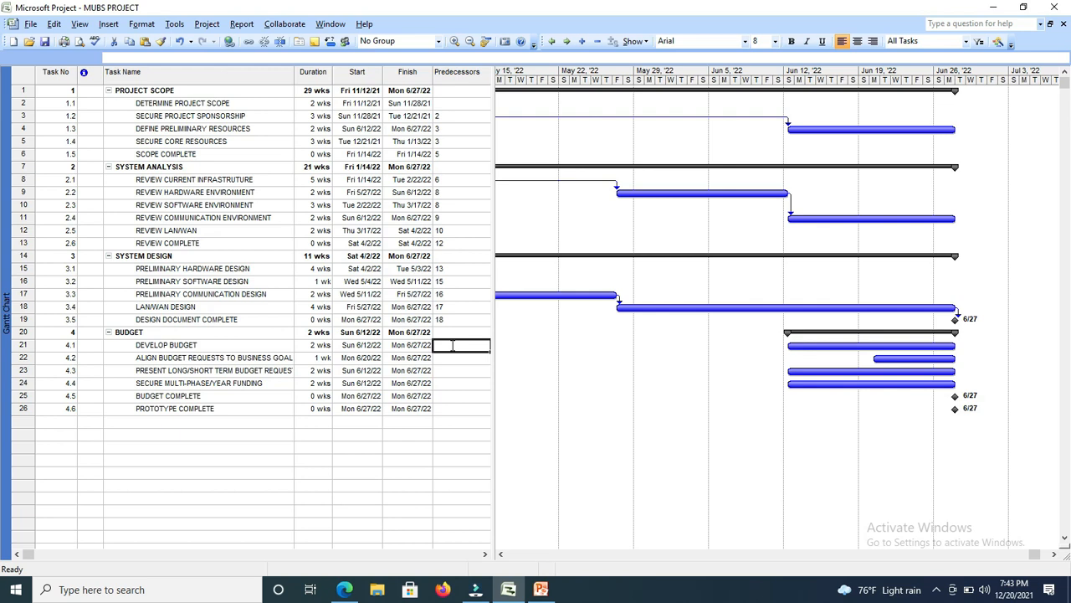
pyautogui.write('19')
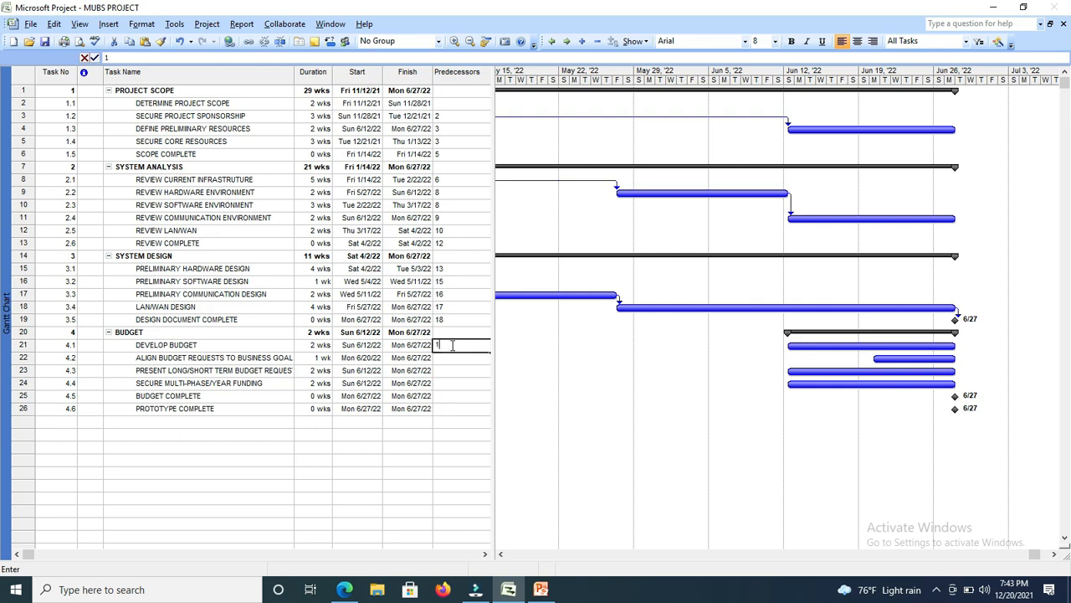
pyautogui.click(454, 358)
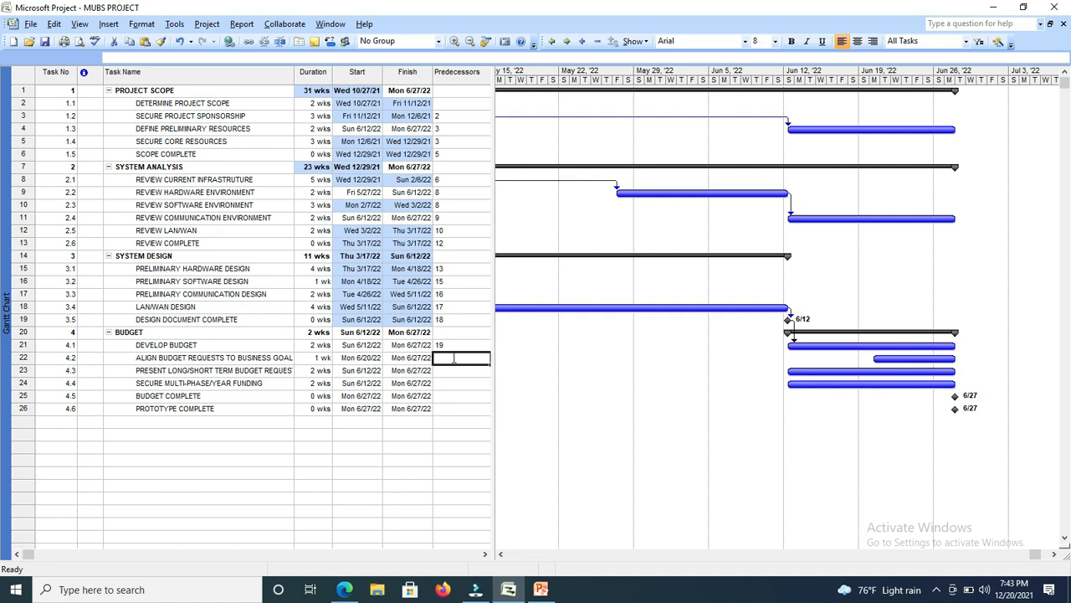
pyautogui.write('21')
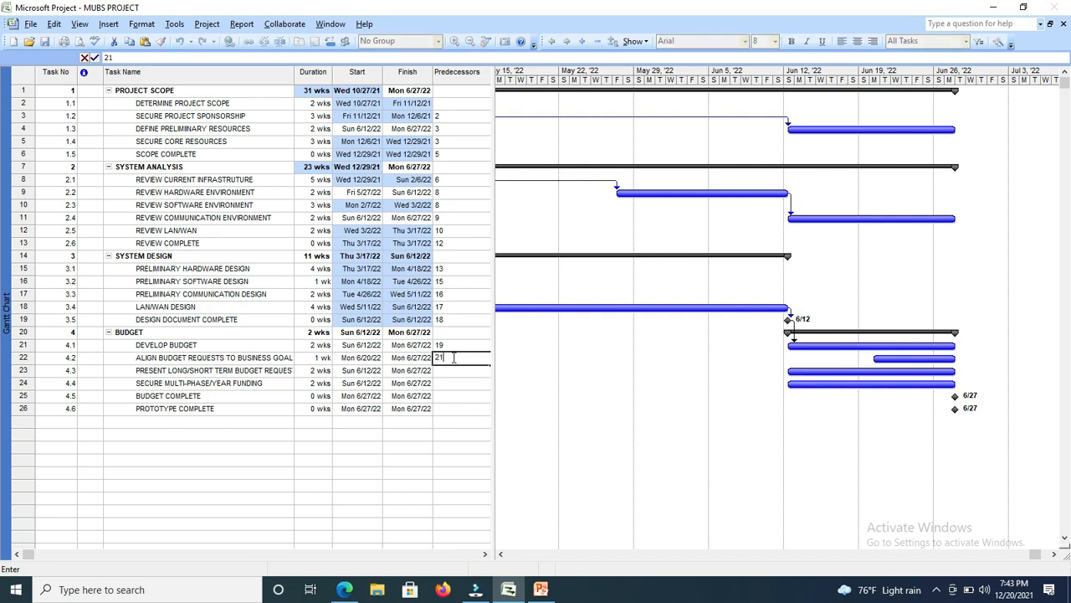
pyautogui.click(459, 369)
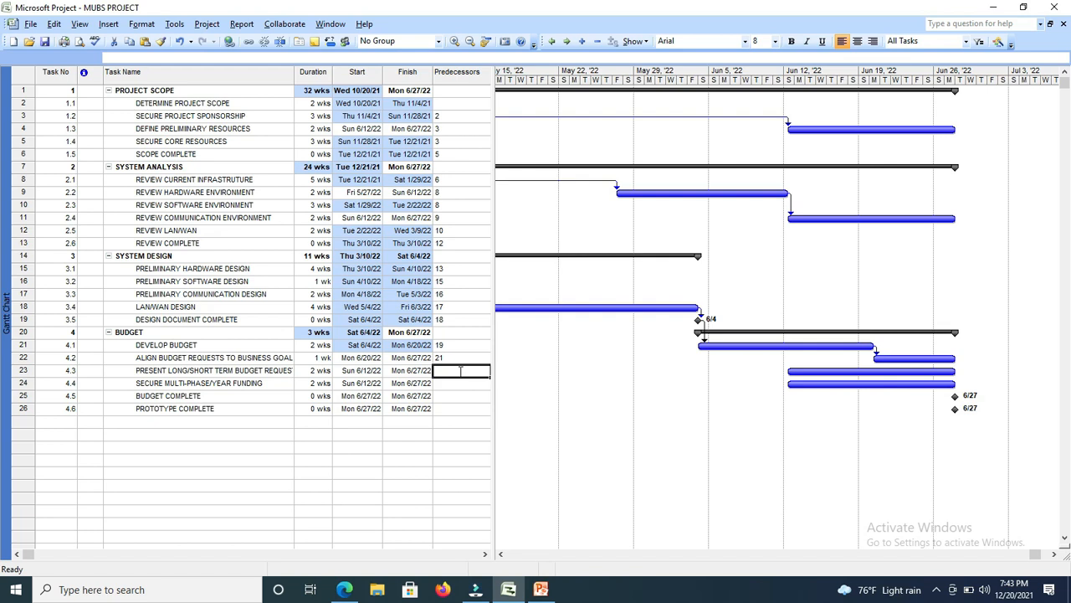
pyautogui.write('22')
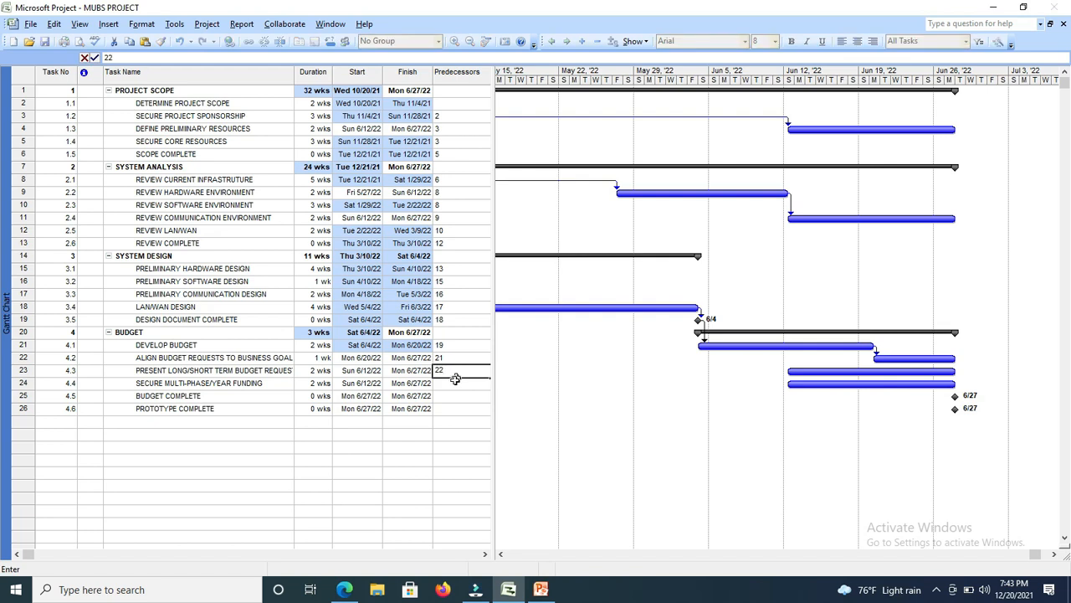
# Enter predecessor 23 for SECURE MULTI-PHASE/YEAR FUNDING and predecessor 24 for both BUDGET COMPLETE and PROTOTYPE COMPLETE.
pyautogui.click(448, 383)
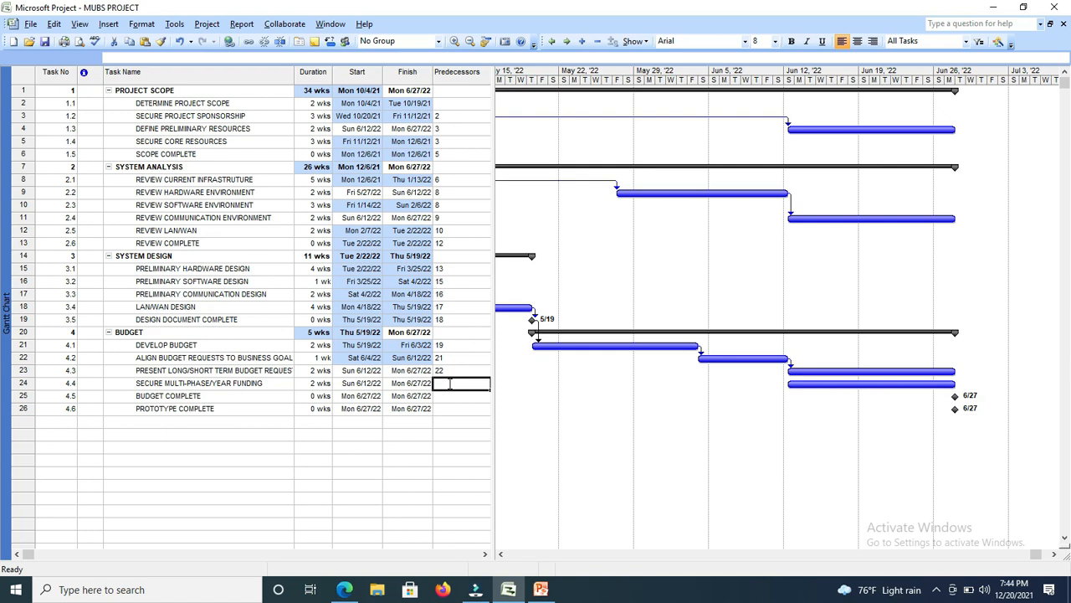
pyautogui.write('23')
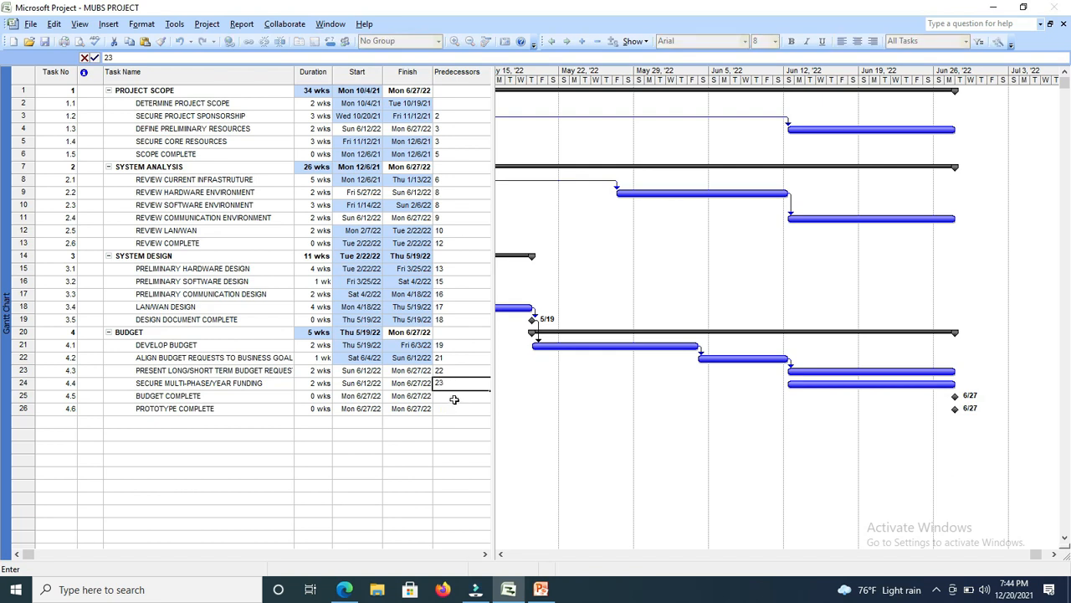
pyautogui.click(454, 399)
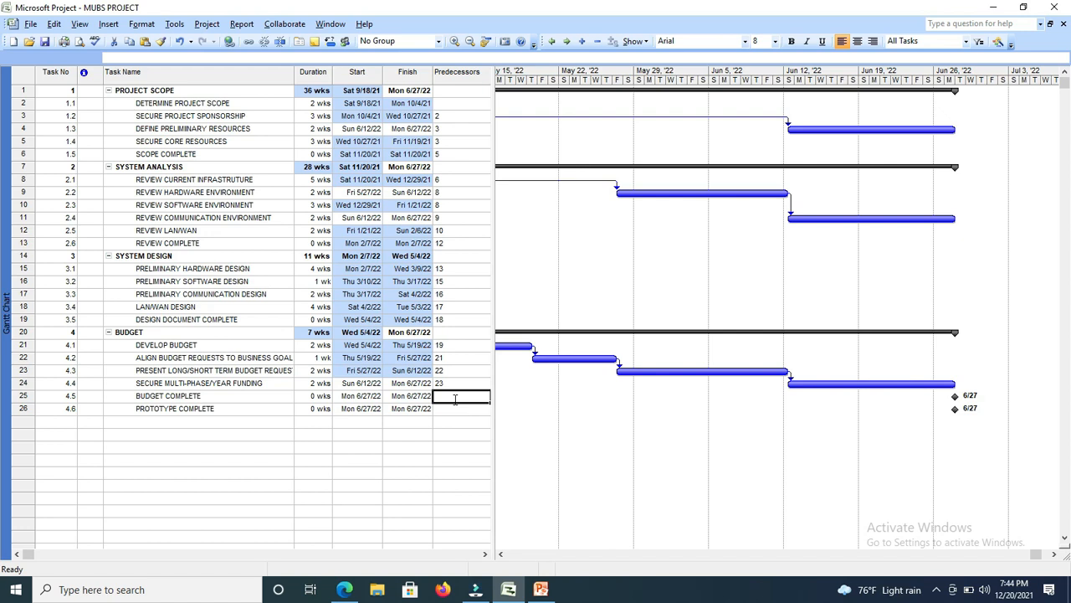
pyautogui.write('24')
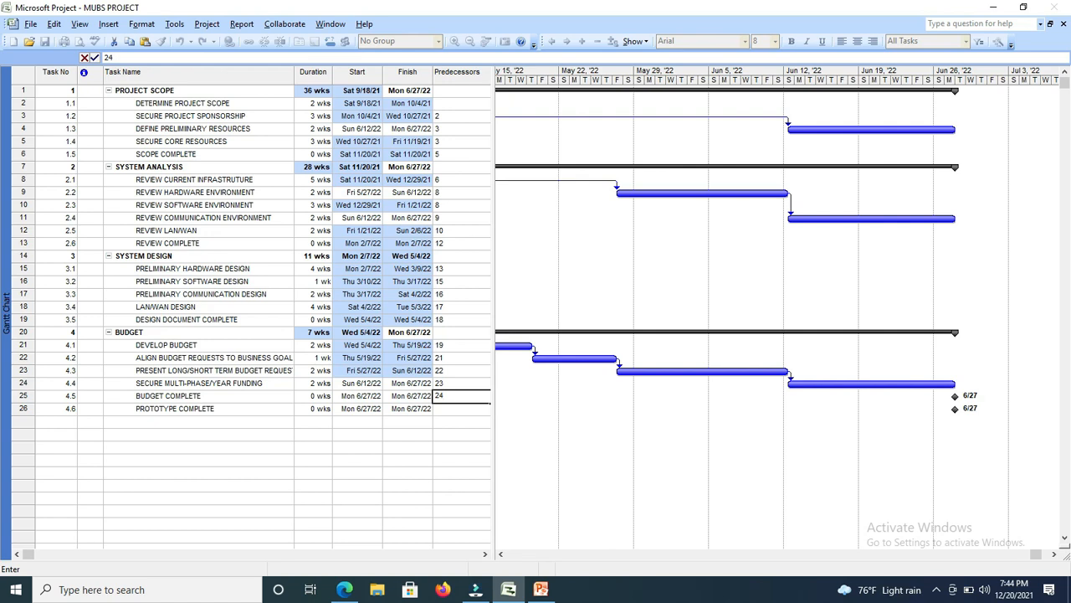
pyautogui.click(451, 409)
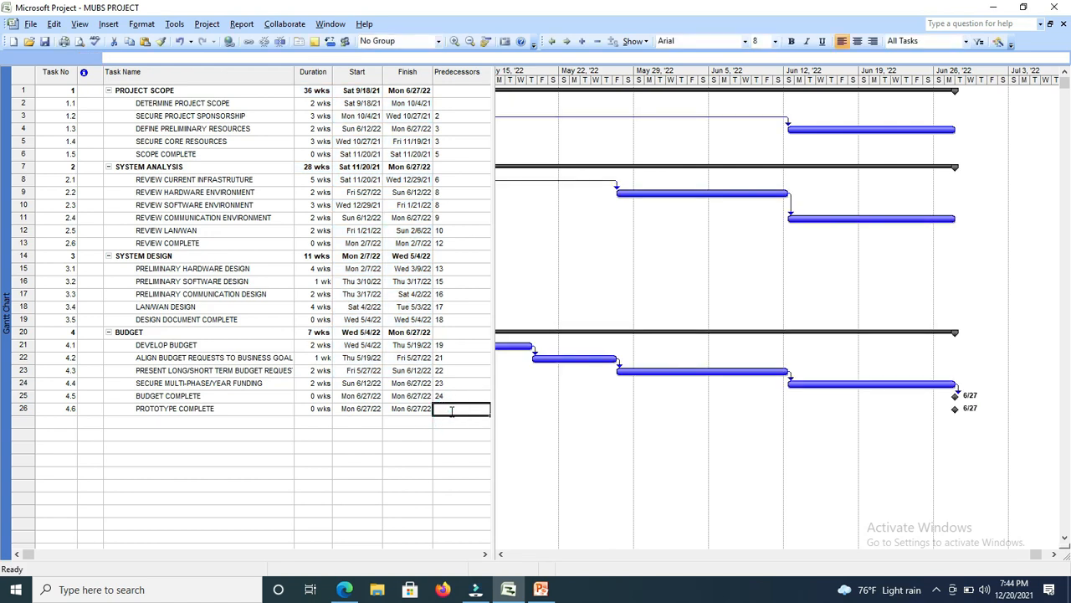
pyautogui.write('24')
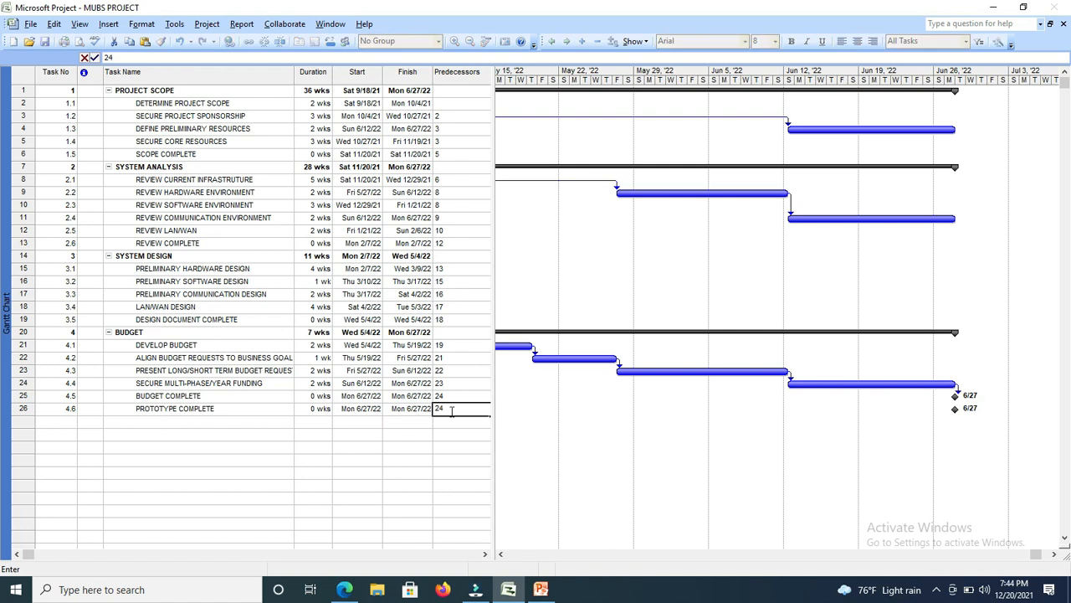
pyautogui.click(423, 429)
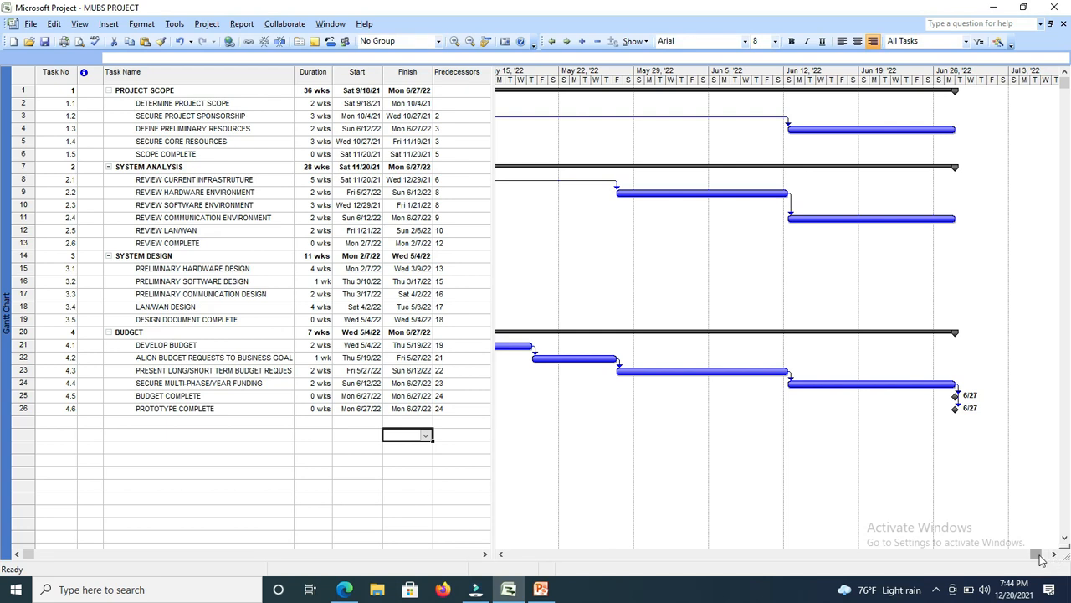
pyautogui.moveTo(1041, 559); pyautogui.dragTo(854, 556)
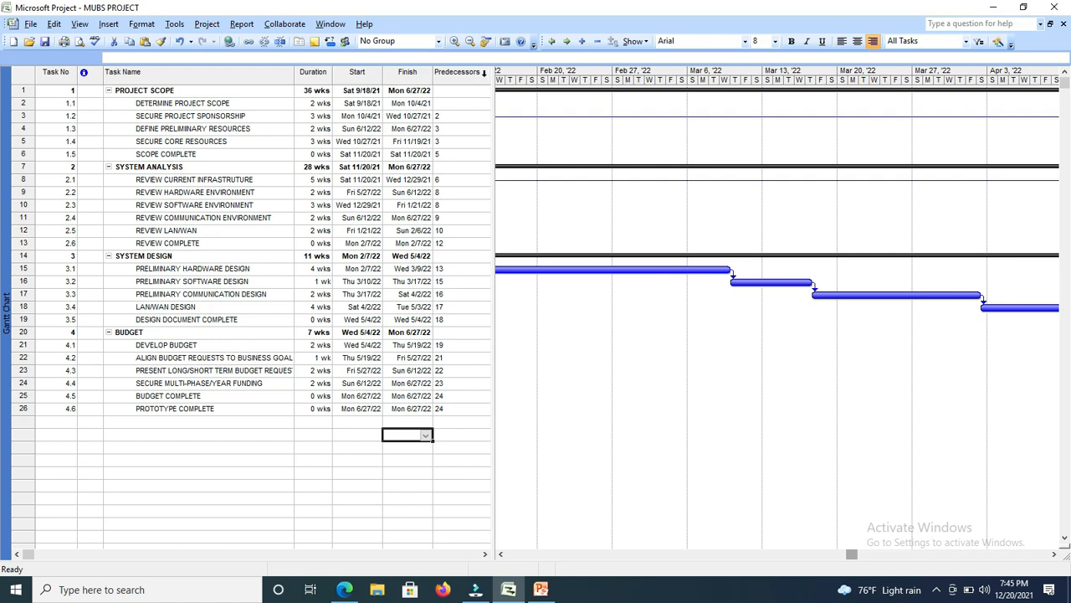
# Widen the task table to reveal the Resource Names column, and switch the project to the Resource Sheet view.
pyautogui.moveTo(491, 81); pyautogui.dragTo(584, 135)
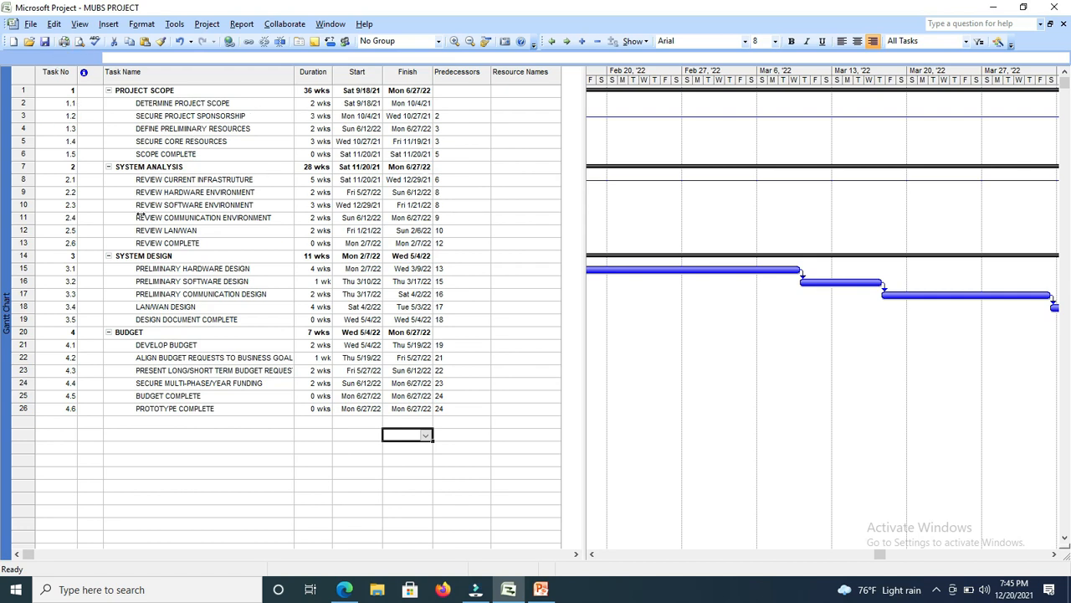
pyautogui.click(80, 25)
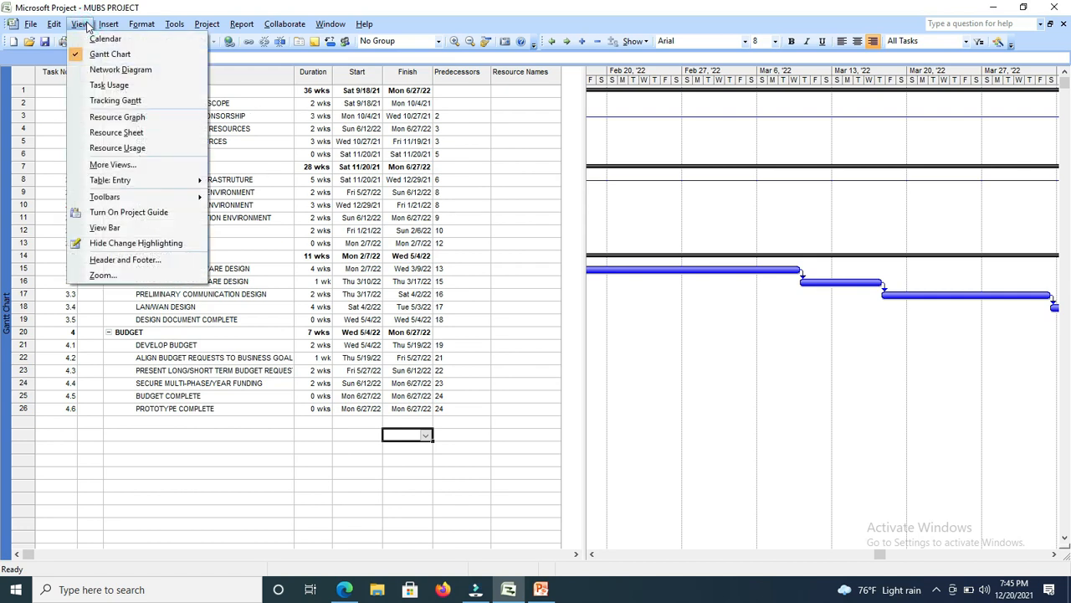
pyautogui.moveTo(108, 24)
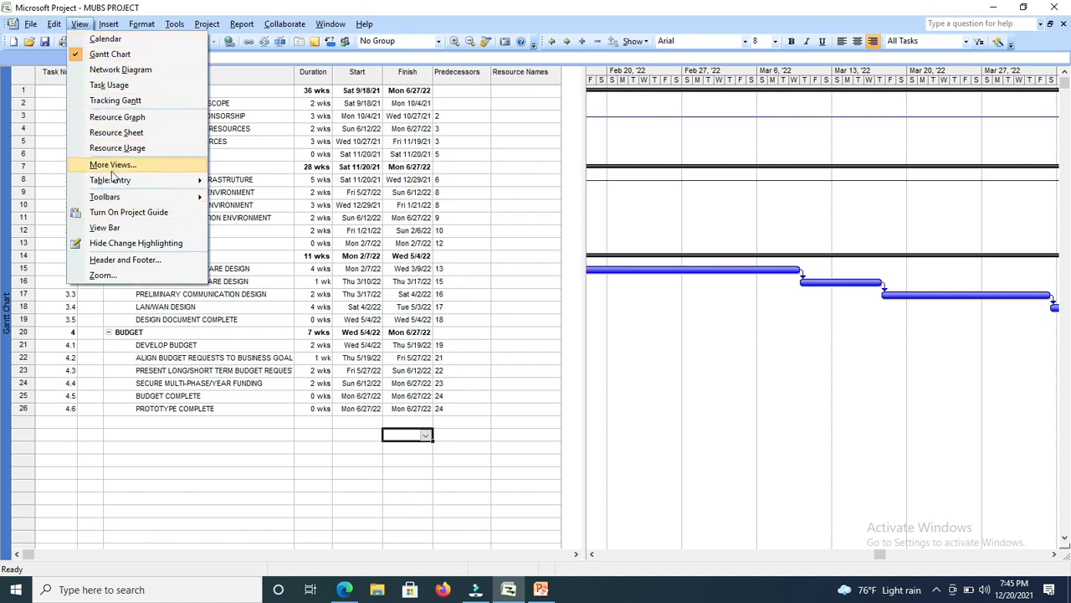
pyautogui.click(120, 133)
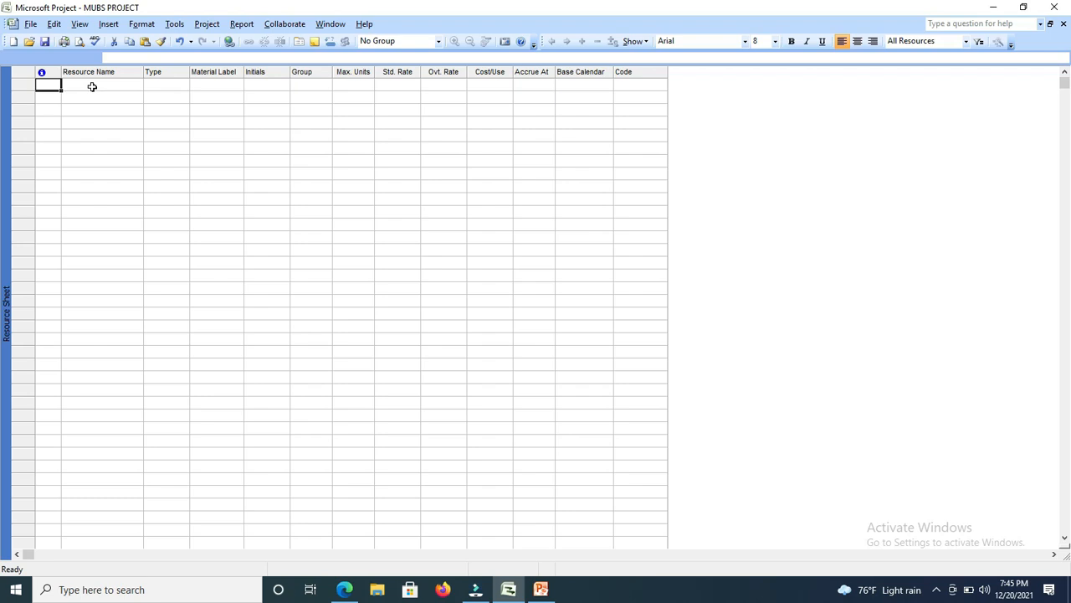
# Switch to PowerPoint, read the resource abbreviations and hourly costs on slide 7, and return to Microsoft Project.
pyautogui.click(542, 590)
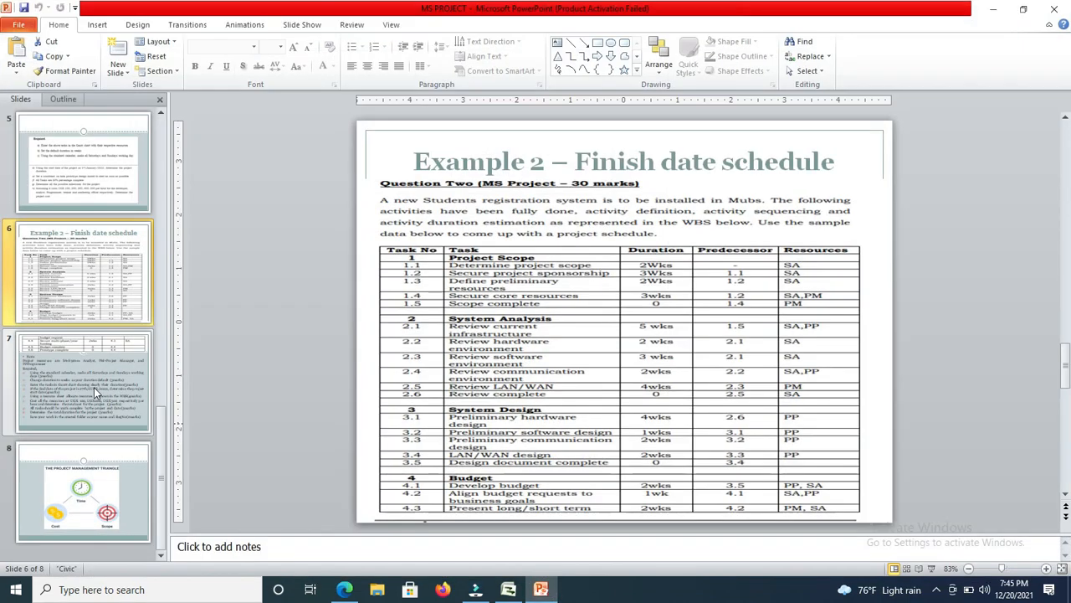
pyautogui.click(94, 387)
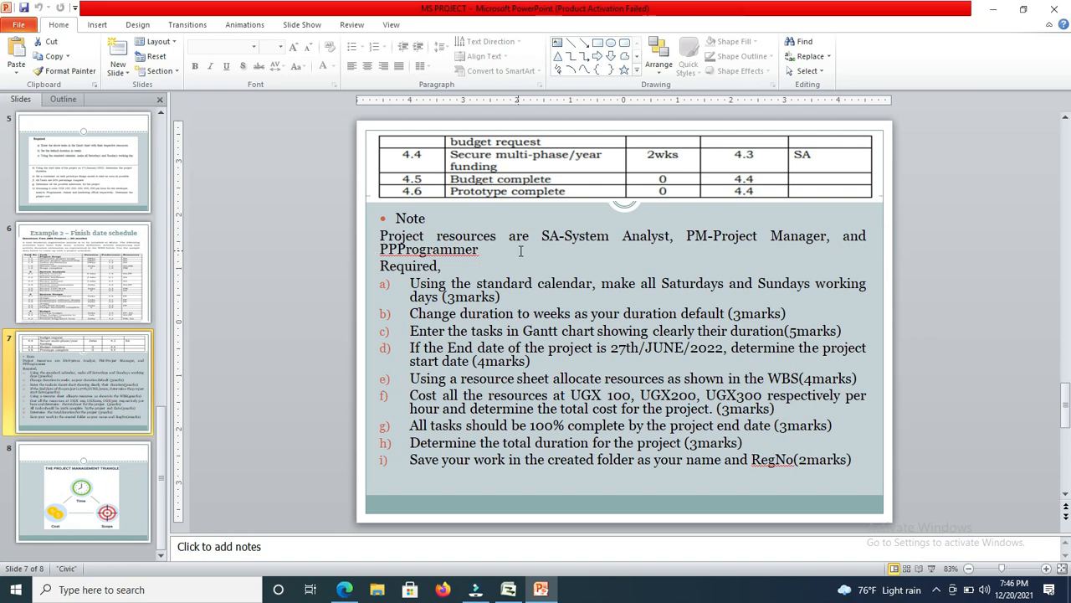
pyautogui.click(508, 589)
# Enter SYSTEM ANALYST as the first resource with the type Work.
pyautogui.click(88, 87)
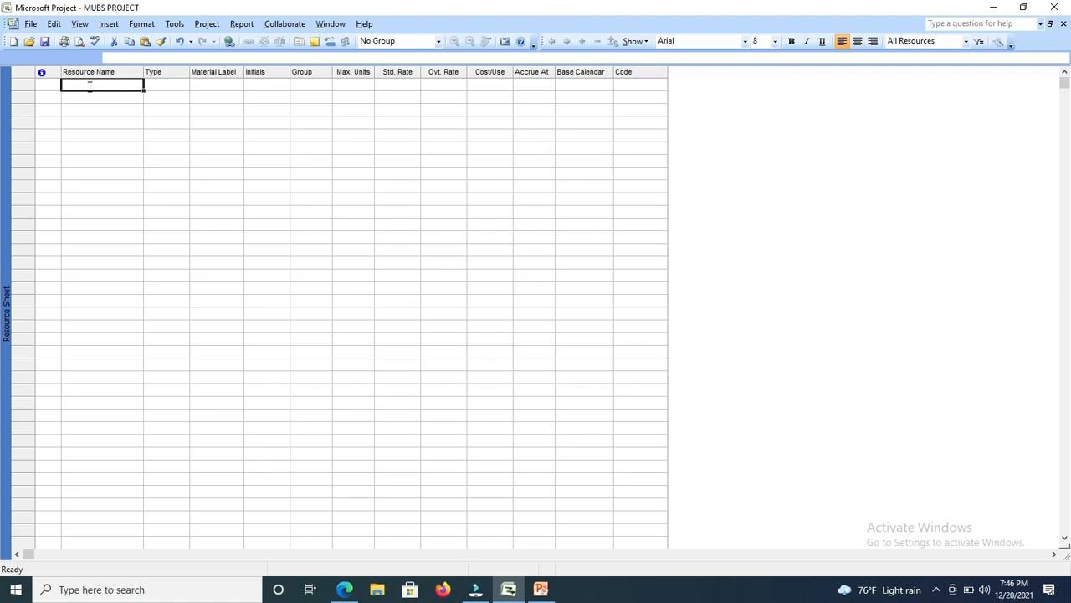
pyautogui.write('sy')
pyautogui.press('BackSpace')
pyautogui.press('BackSpace')
pyautogui.write('SY')
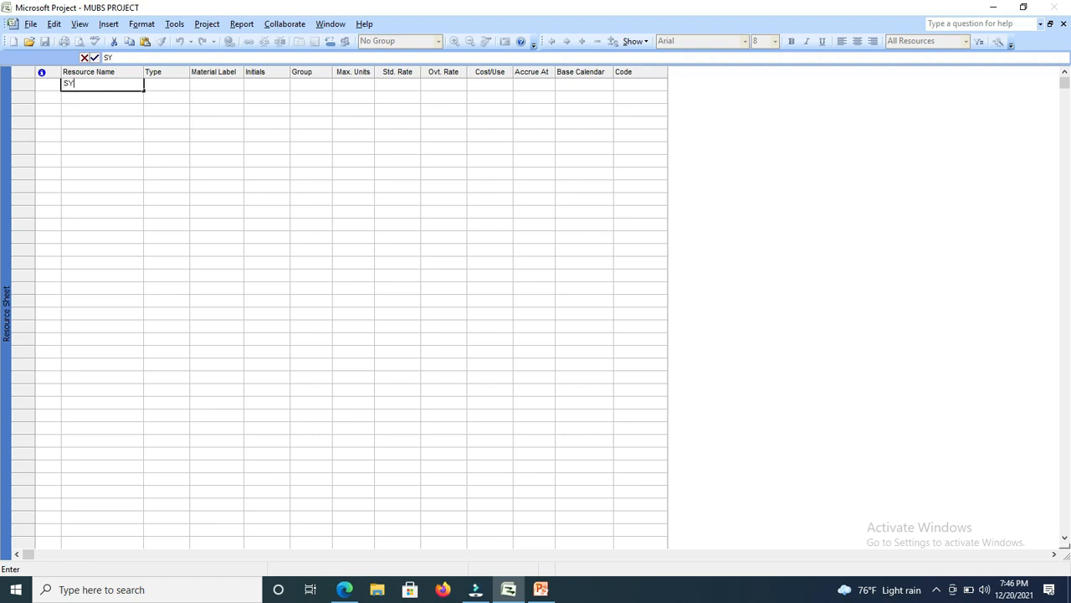
pyautogui.write('STEM ANALYST')
pyautogui.press('Tab')
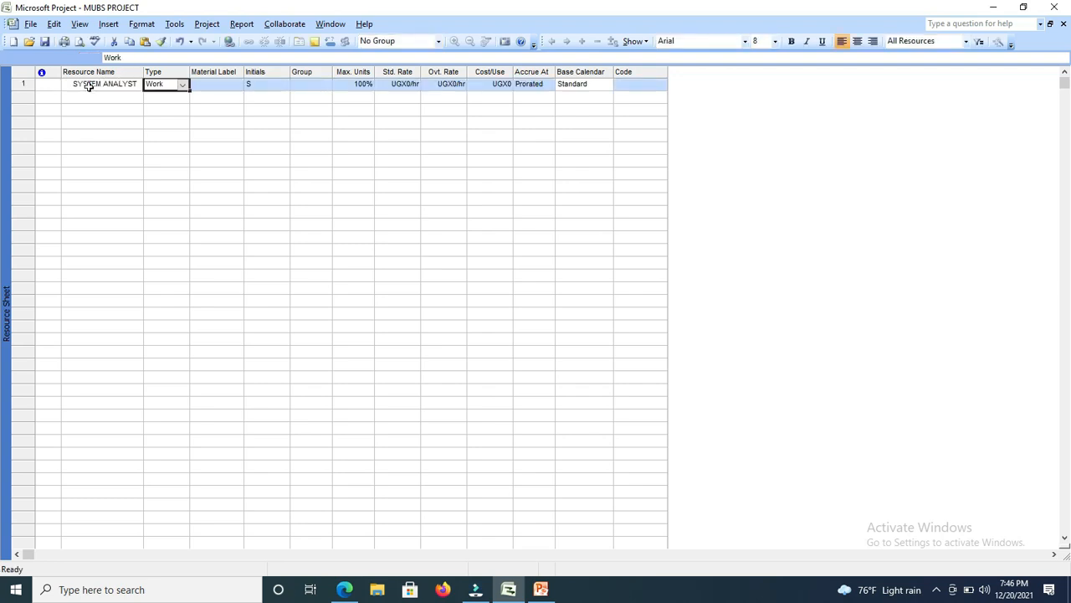
pyautogui.click(184, 85)
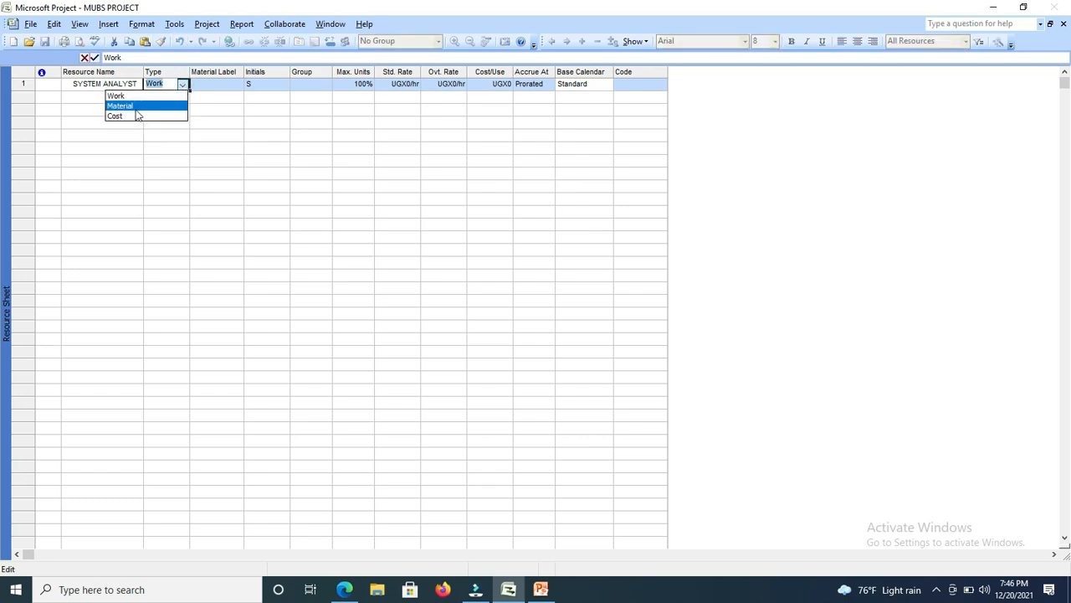
pyautogui.click(149, 97)
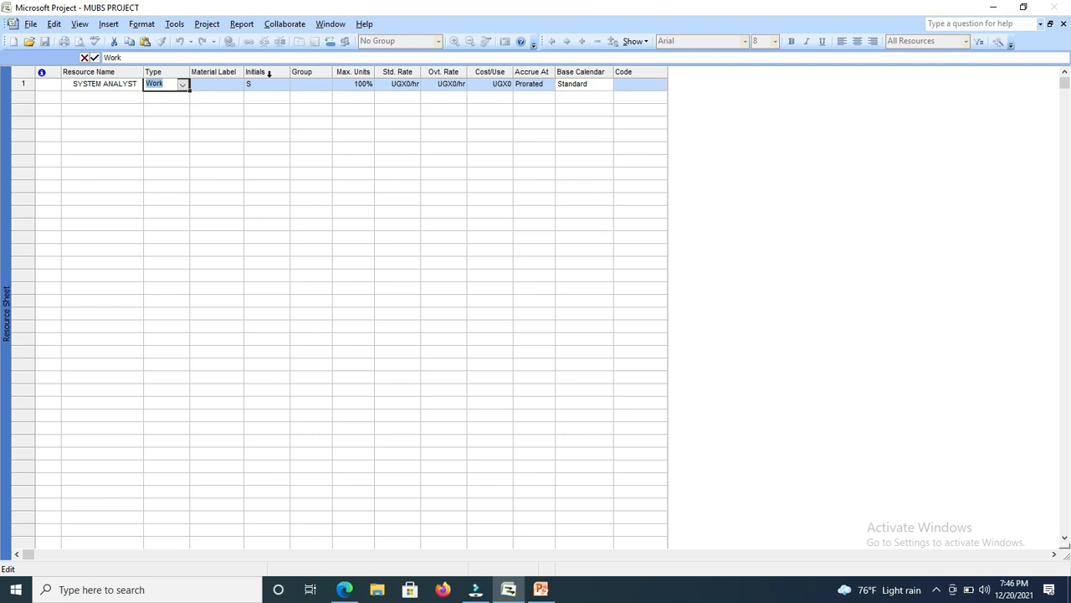
pyautogui.doubleClick(257, 86)
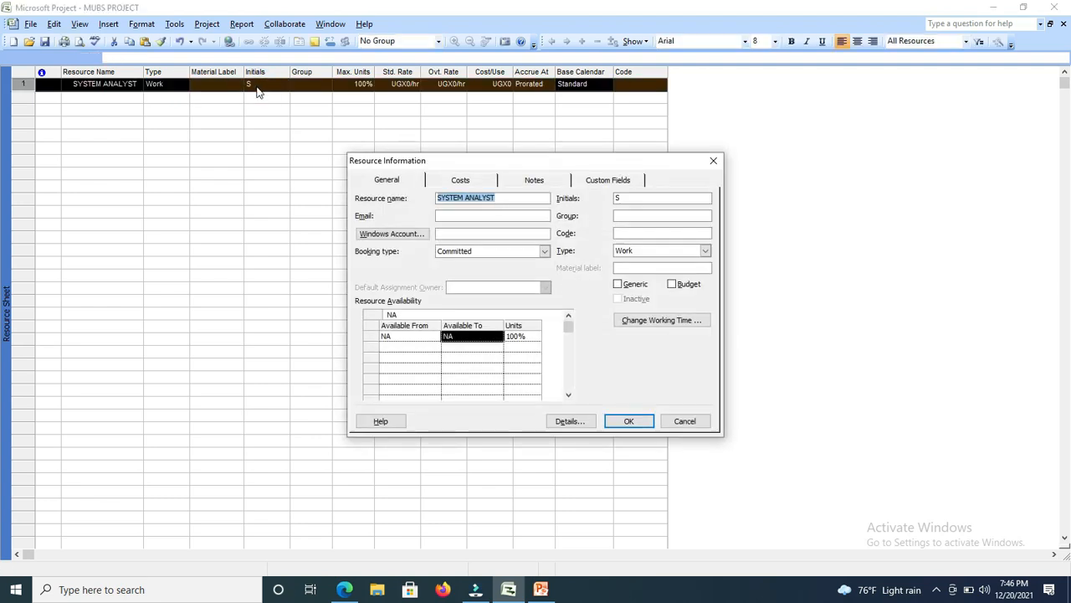
pyautogui.click(713, 161)
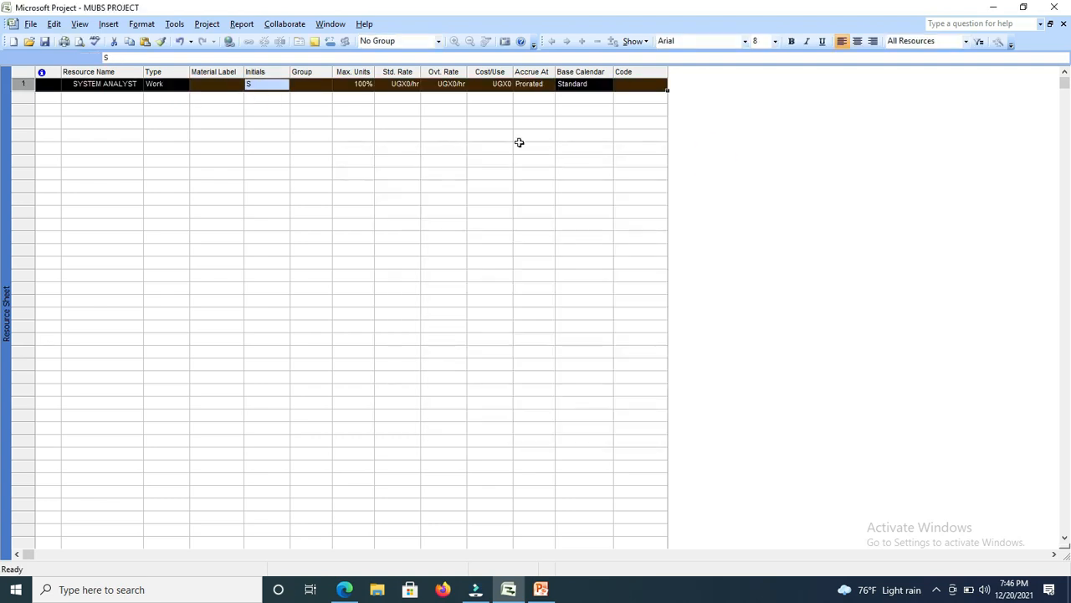
pyautogui.click(257, 86)
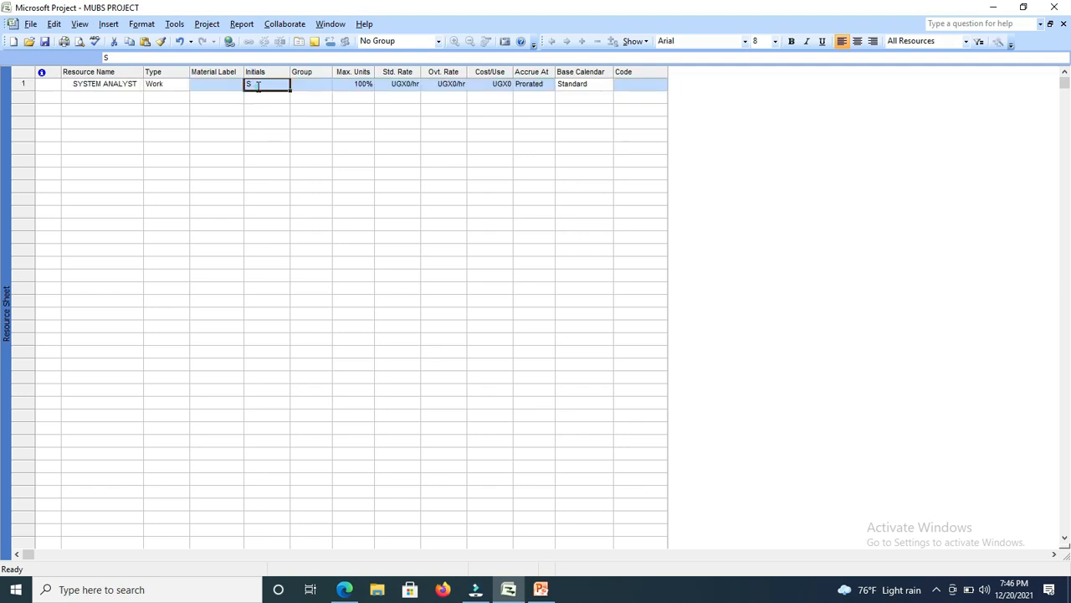
pyautogui.doubleClick(259, 88)
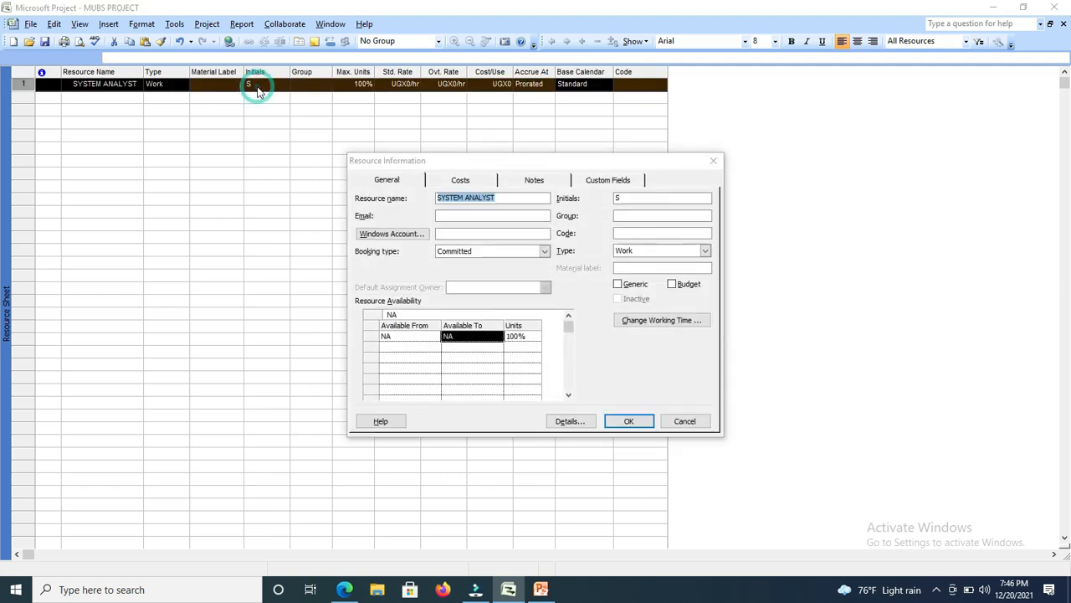
pyautogui.click(713, 161)
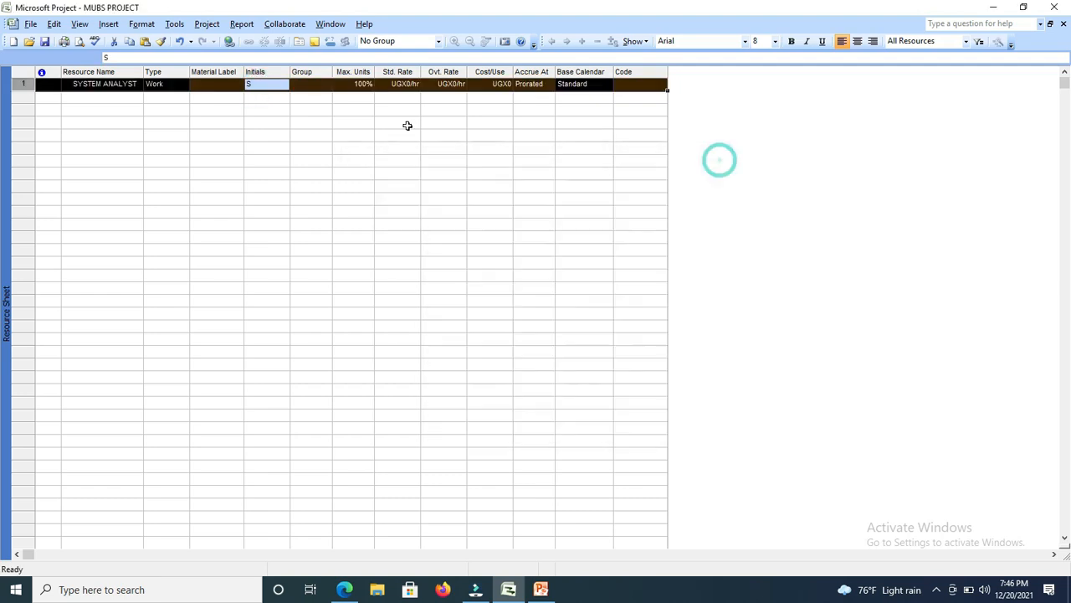
# Set the SYSTEM ANALYST resource's initials to SA and its standard rate to 100 per hour.
pyautogui.click(208, 83)
pyautogui.click(253, 78)
pyautogui.write('SA')
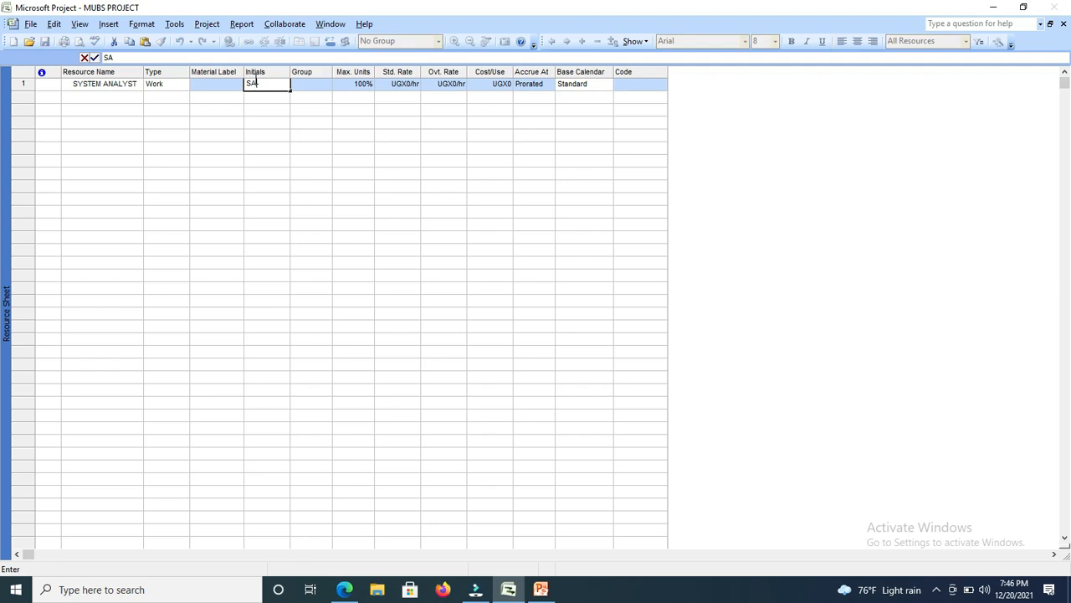
pyautogui.press('Tab')
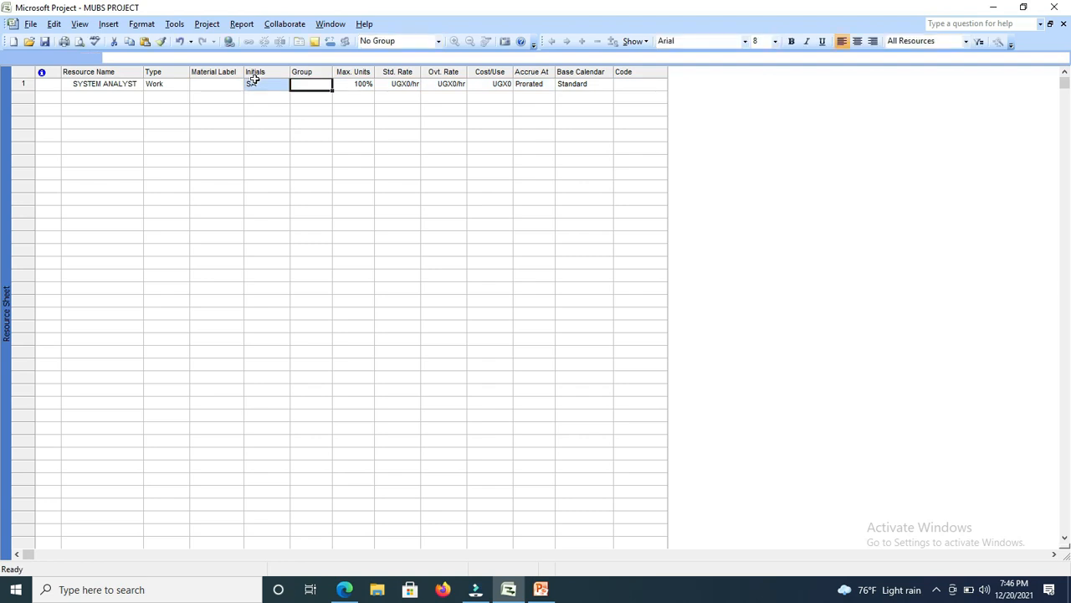
pyautogui.press('Tab')
pyautogui.press('Tab')
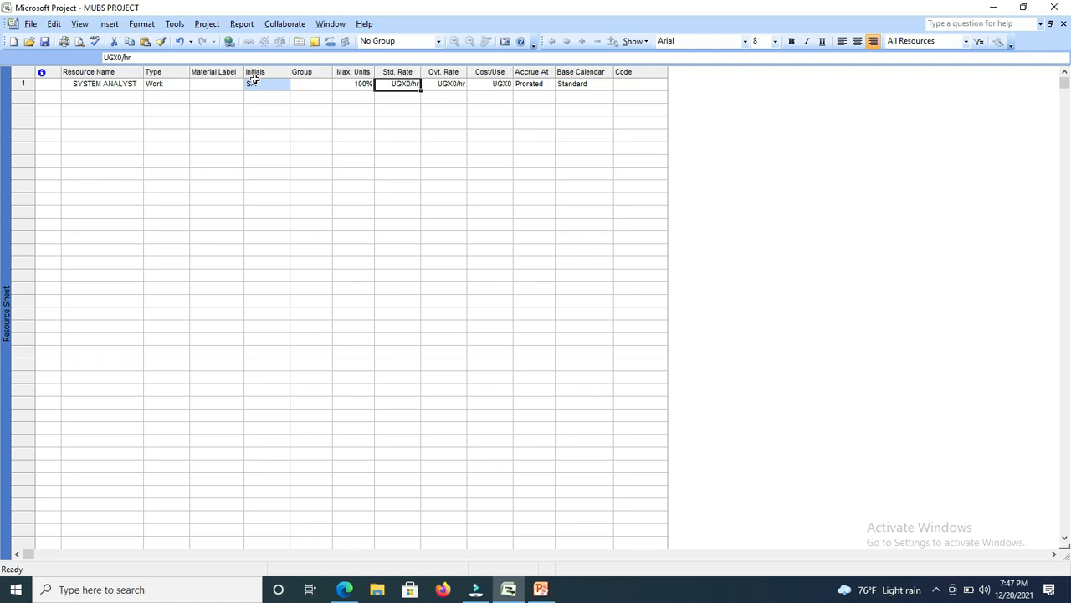
pyautogui.write('100')
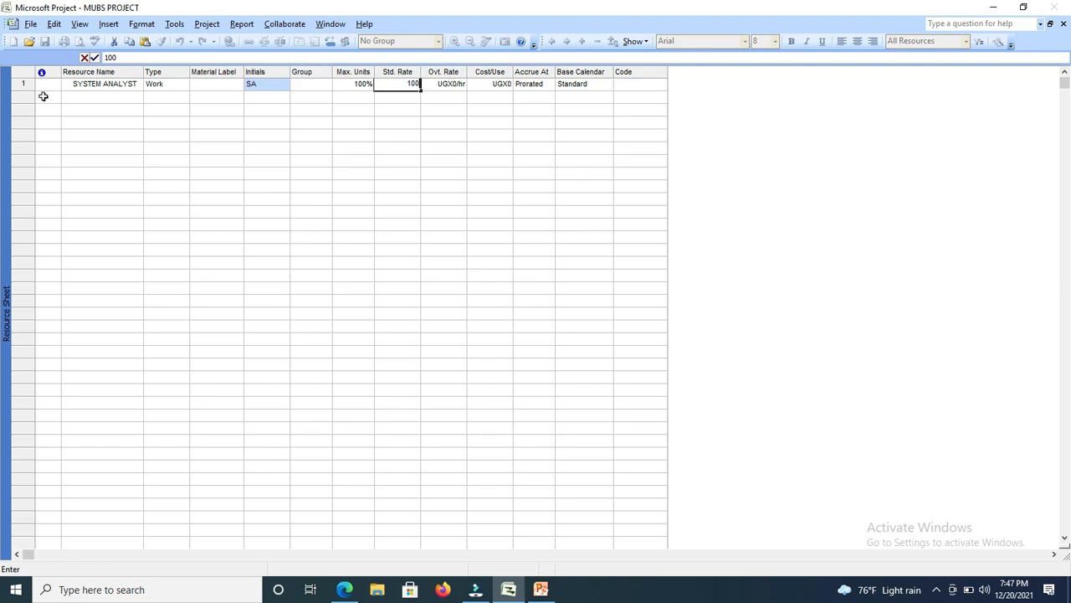
# Add PROJECT MANAGER as the second resource, below SYSTEM ANALYST.
pyautogui.click(90, 95)
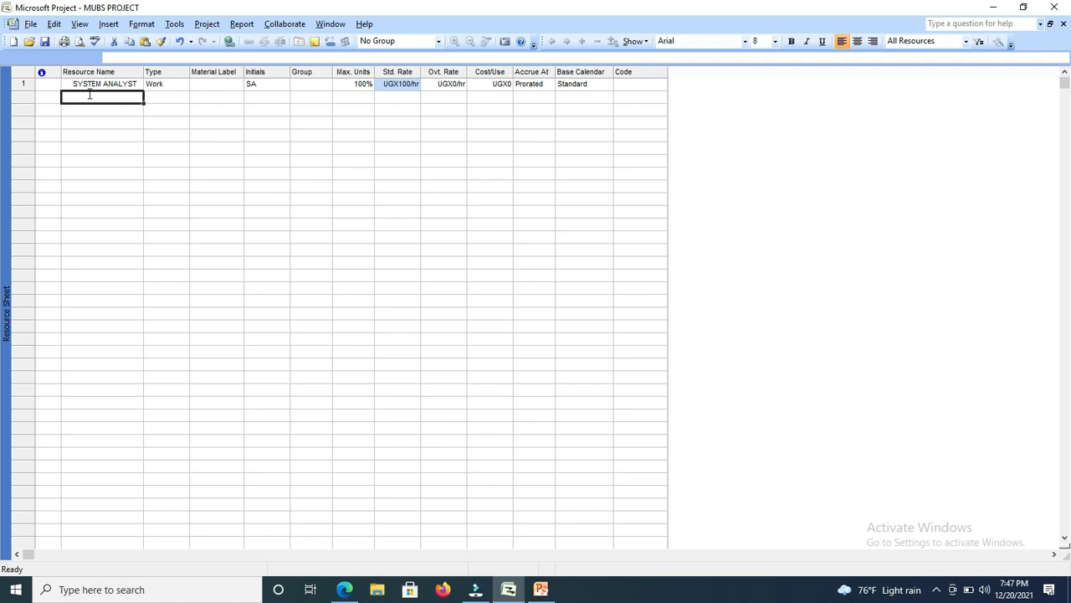
pyautogui.write('PROJ')
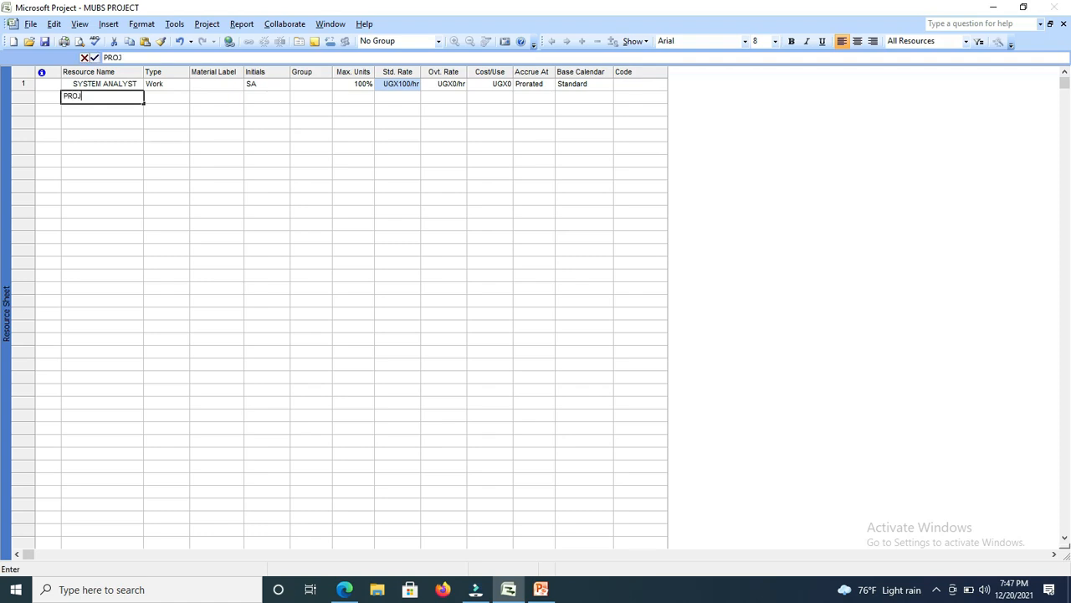
pyautogui.write('ECT')
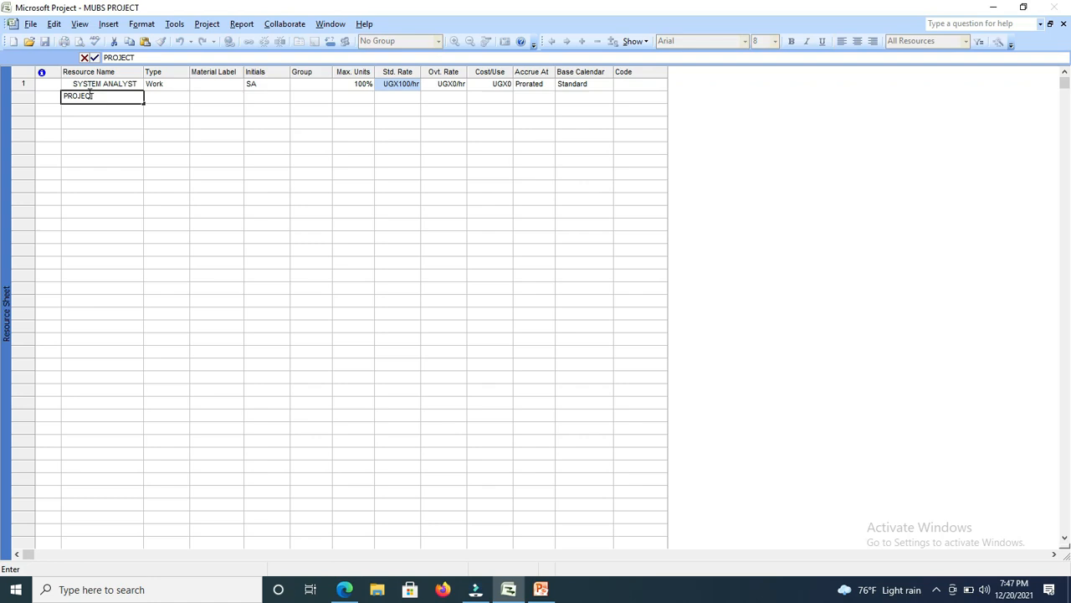
pyautogui.write(' MANAGER')
pyautogui.press('Tab')
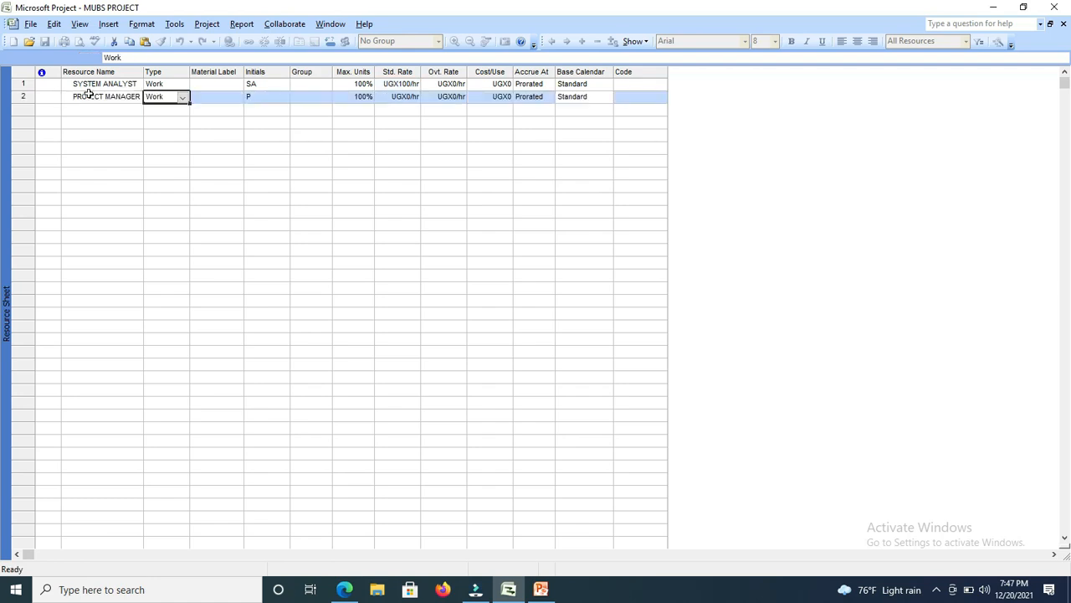
# Set the PROJECT MANAGER resource's initials to PM and its standard rate to 200 per hour.
pyautogui.doubleClick(253, 97)
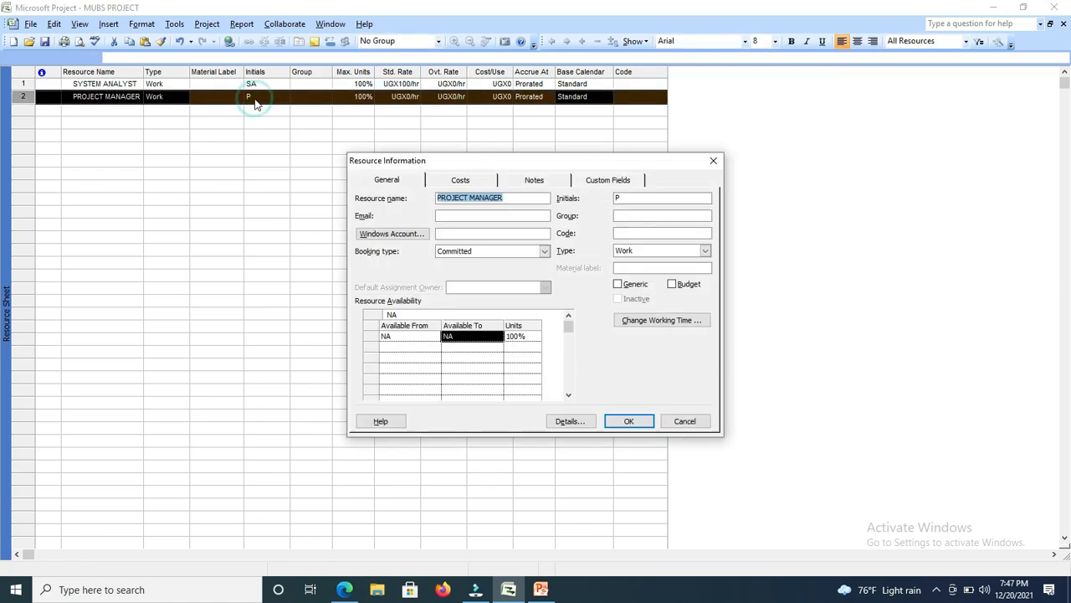
pyautogui.click(713, 160)
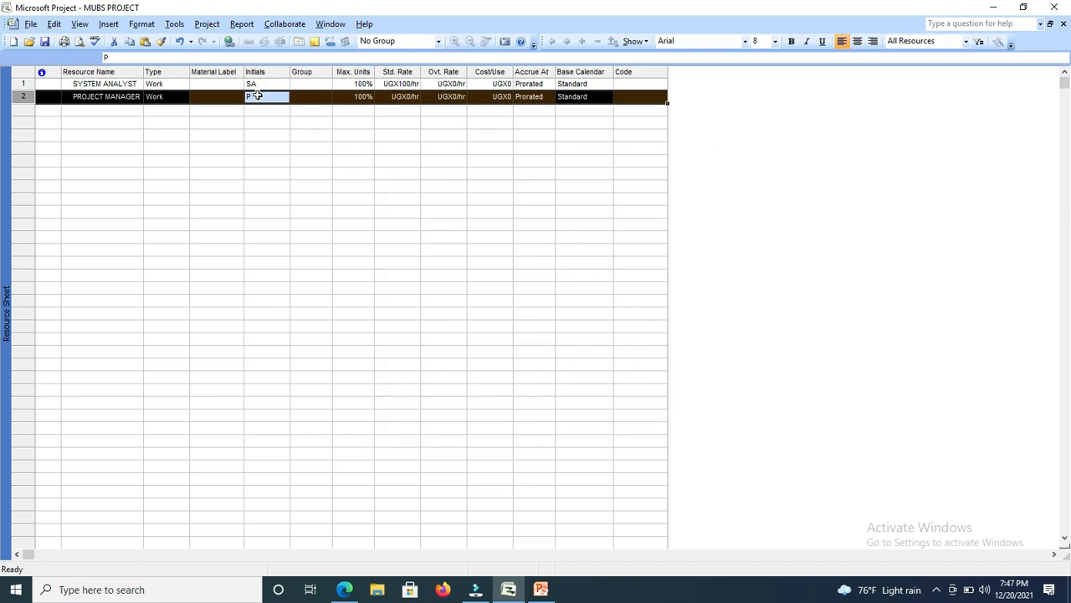
pyautogui.click(193, 95)
pyautogui.click(260, 98)
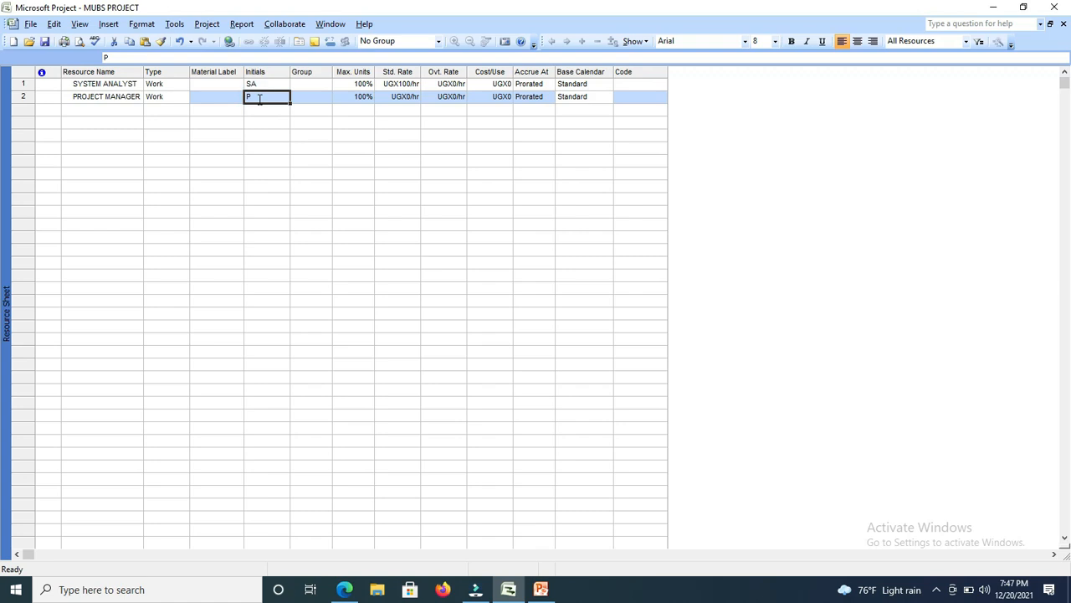
pyautogui.write('PM')
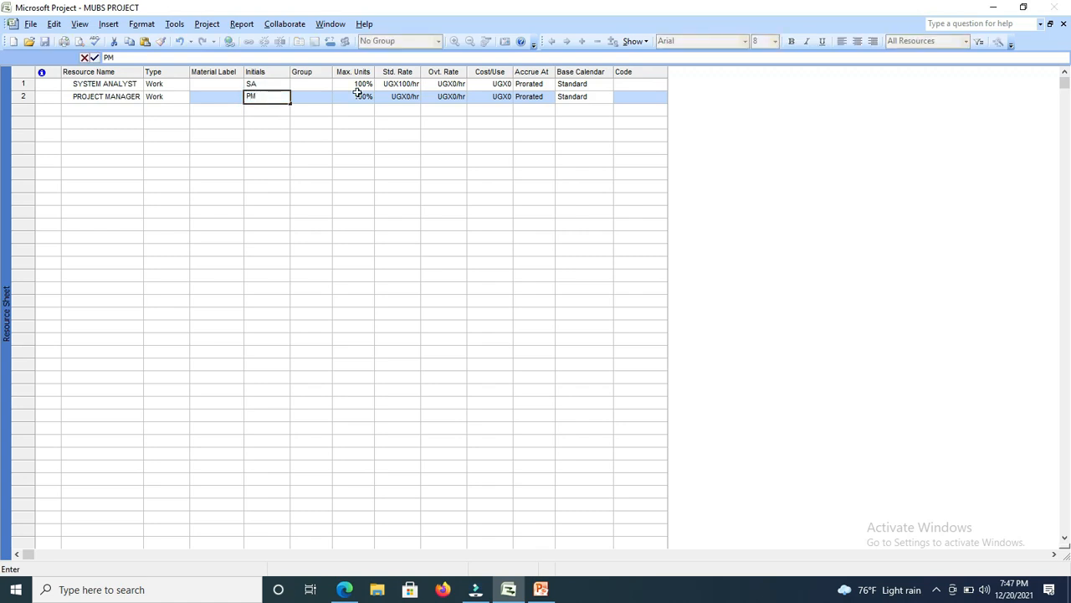
pyautogui.click(408, 97)
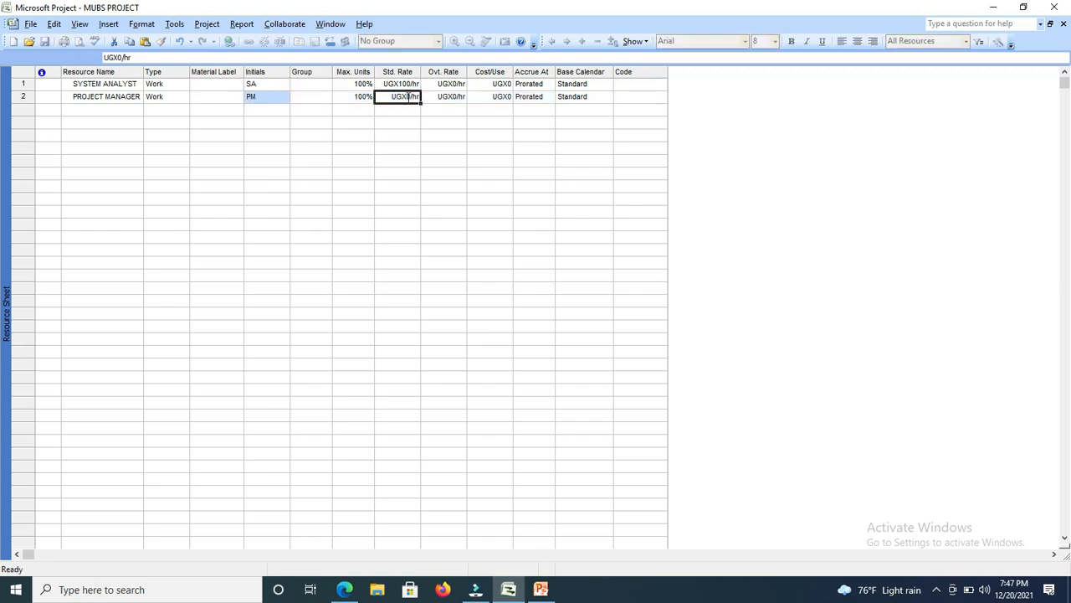
pyautogui.write('200')
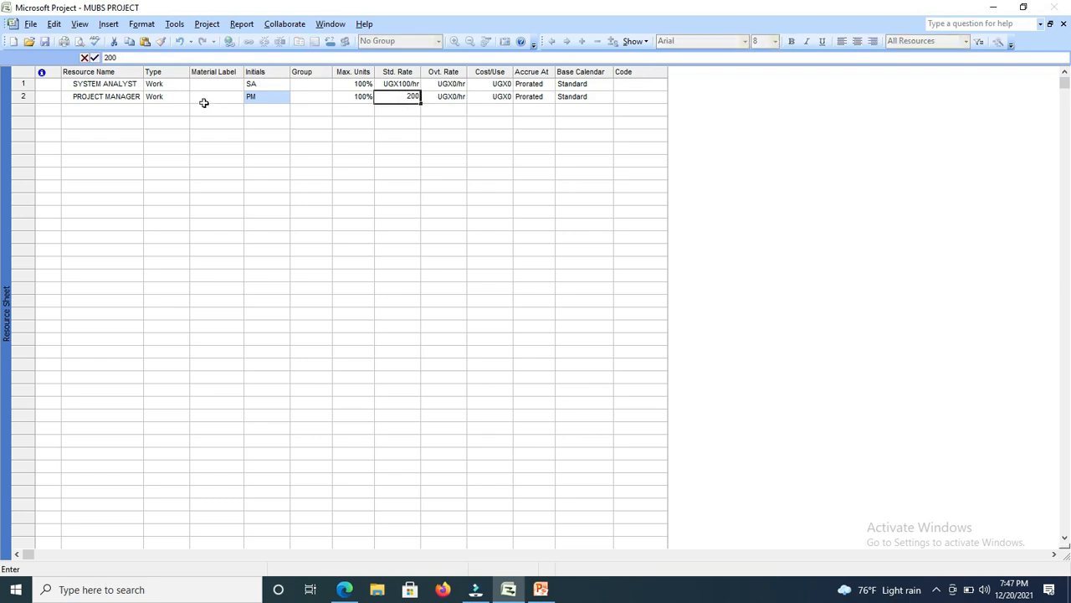
# Add PROGRAMMER as the third resource, below PROJECT MANAGER.
pyautogui.click(113, 109)
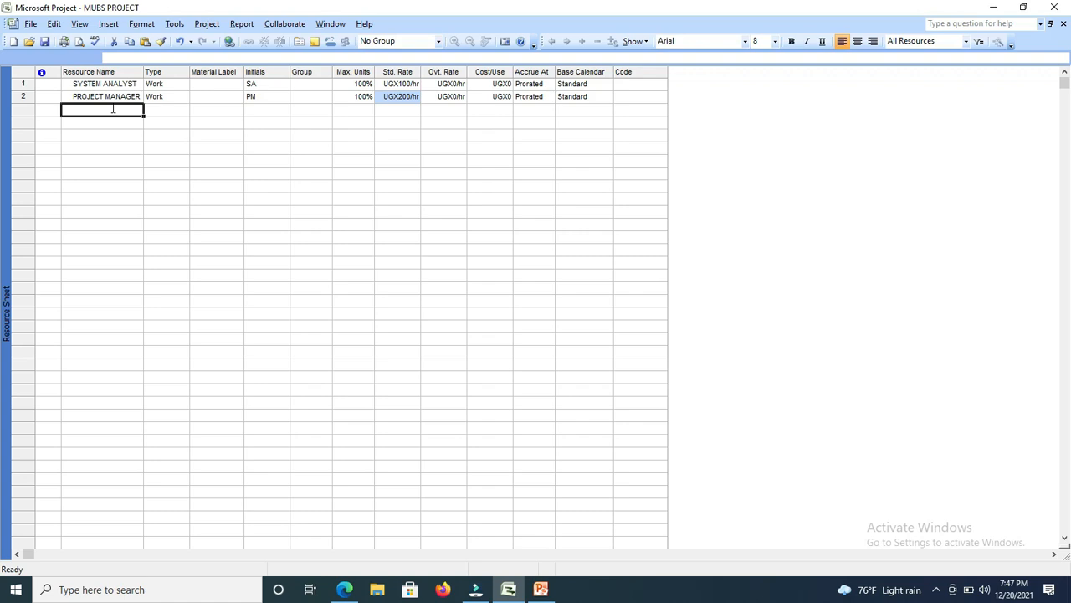
pyautogui.write('PRO')
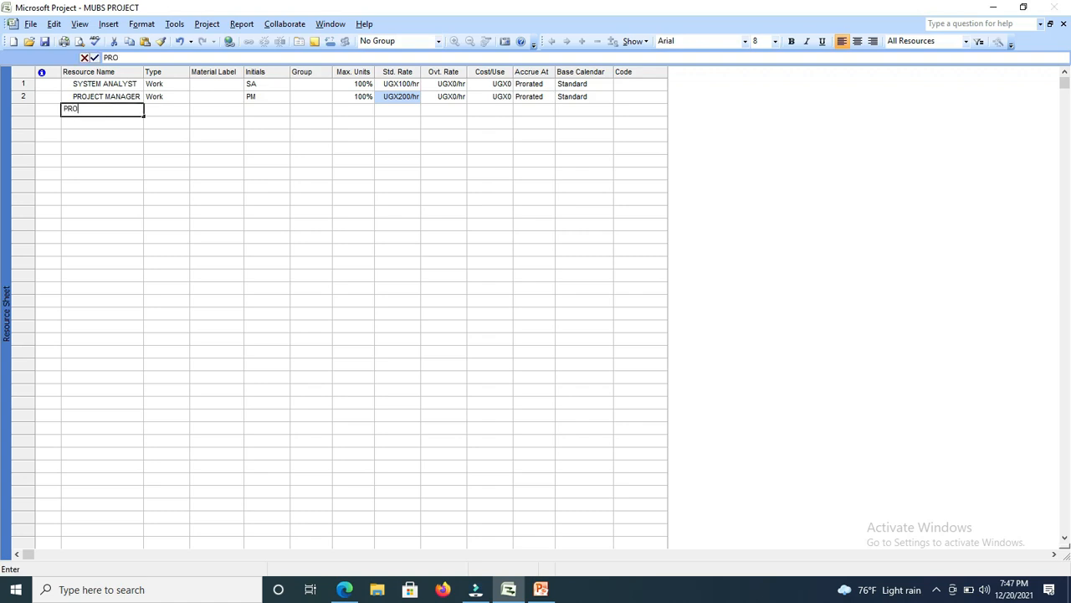
pyautogui.write('GRA')
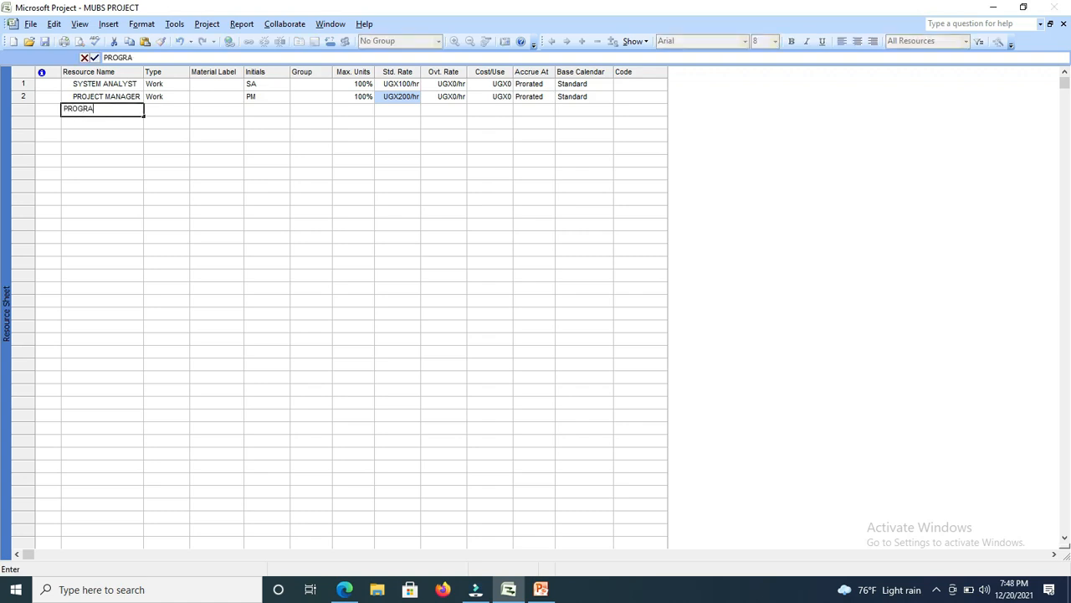
pyautogui.write('MMER')
# Set the PROGRAMMER resource's initials to PP and its standard rate to 300 per hour.
pyautogui.click(275, 109)
pyautogui.write('P')
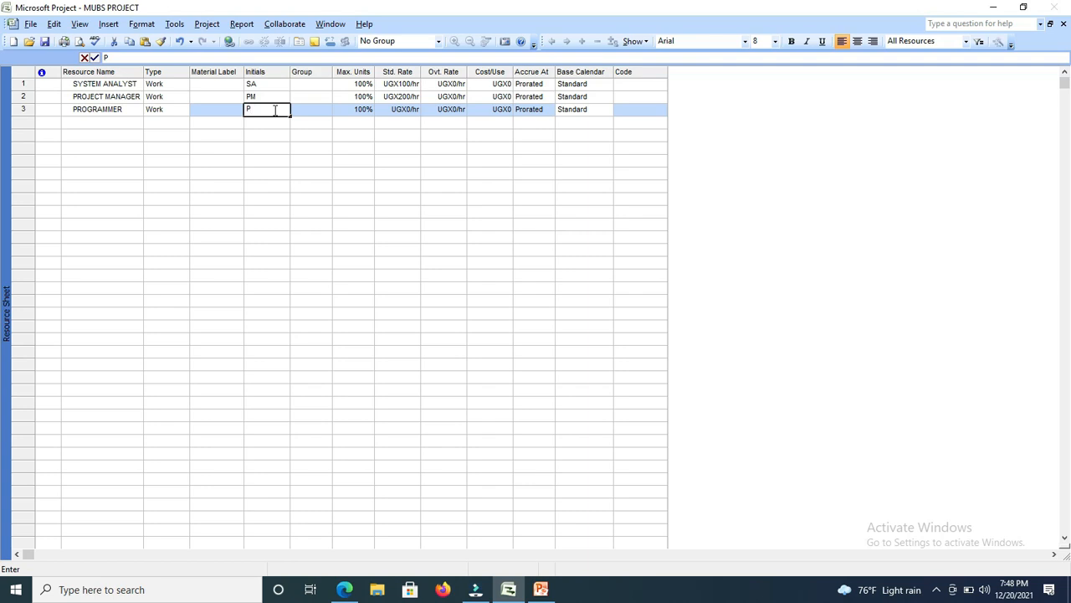
pyautogui.write('PP')
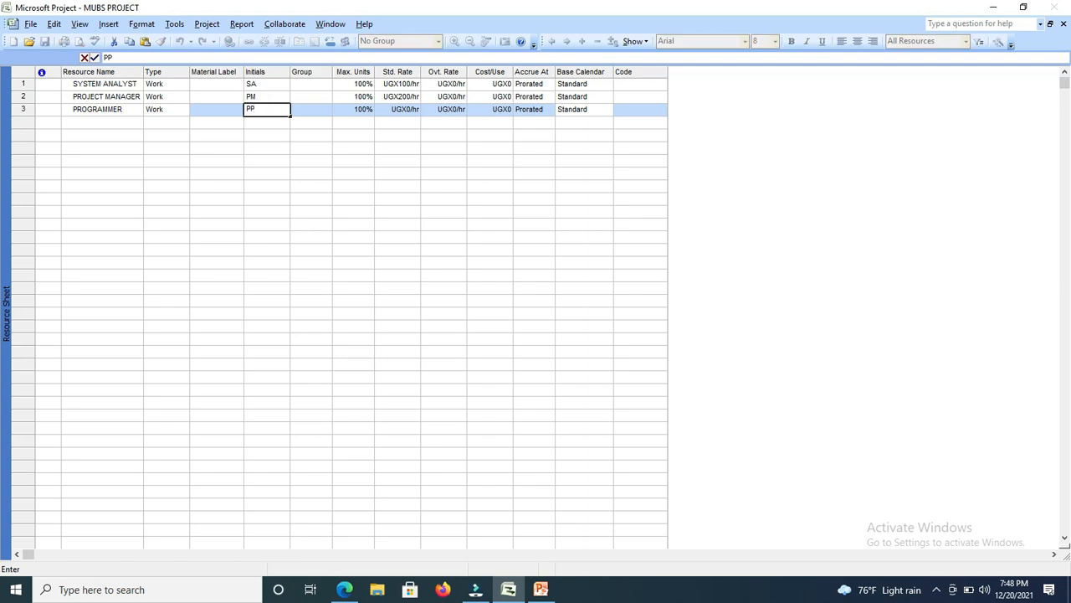
pyautogui.click(390, 112)
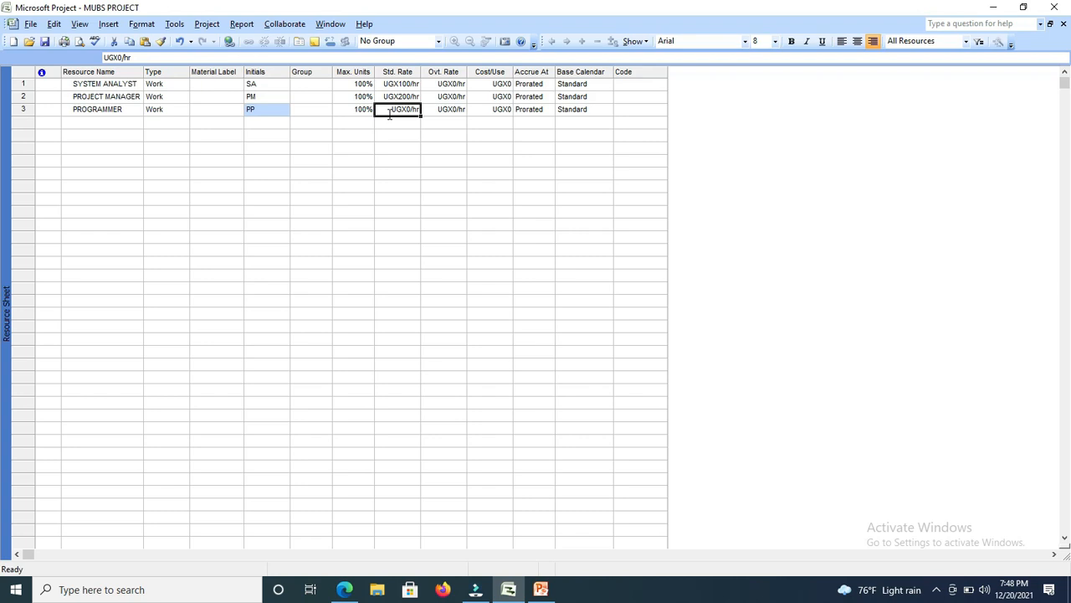
pyautogui.write('3')
pyautogui.write('00')
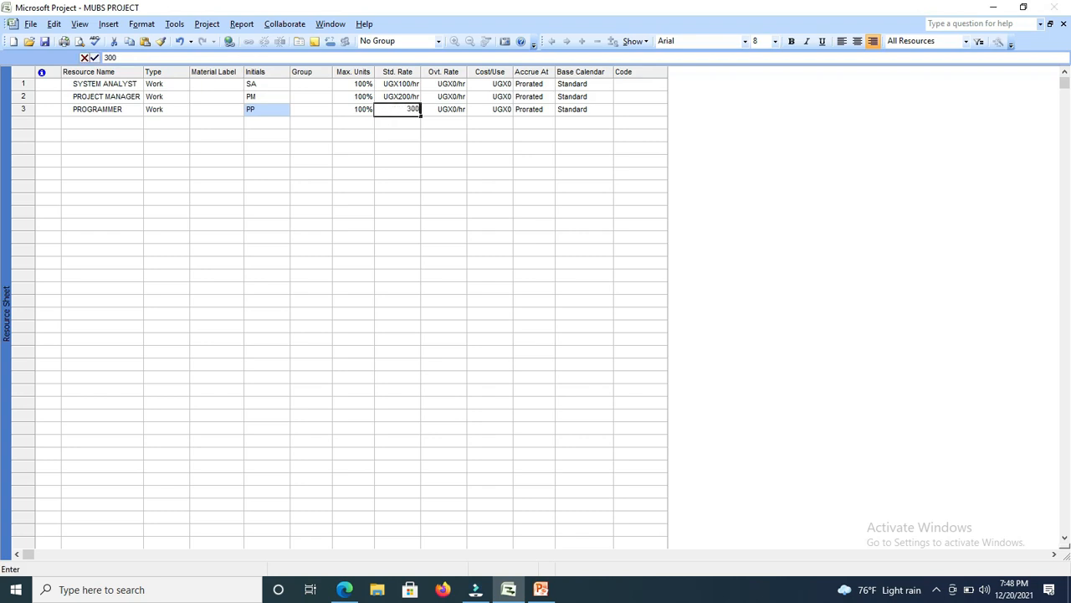
pyautogui.click(250, 125)
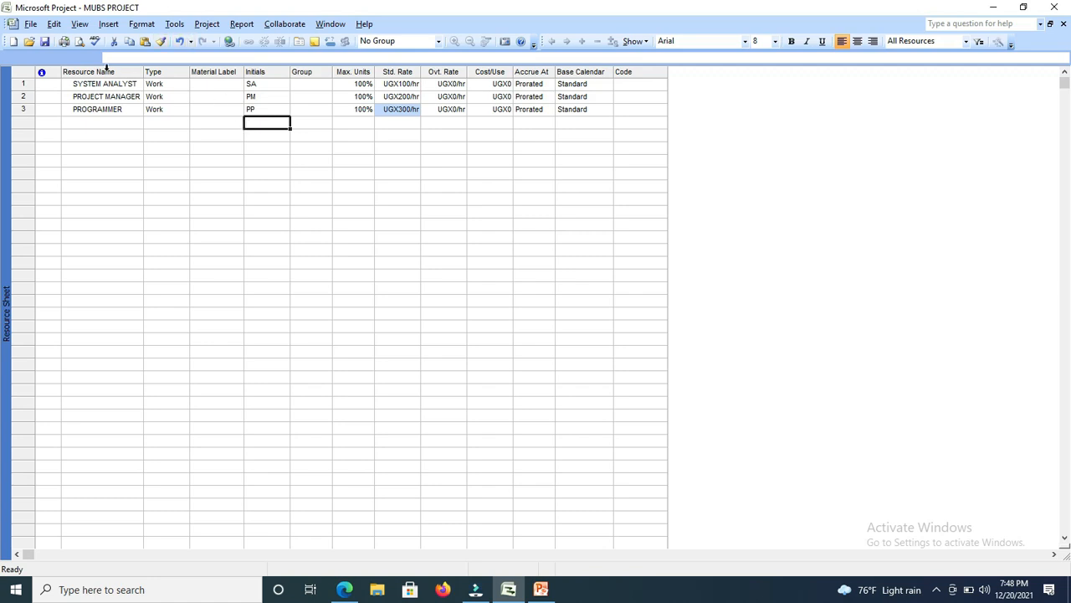
# Switch to the Gantt Chart view and select the Resource Names cell of PROJECT SCOPE.
pyautogui.click(80, 25)
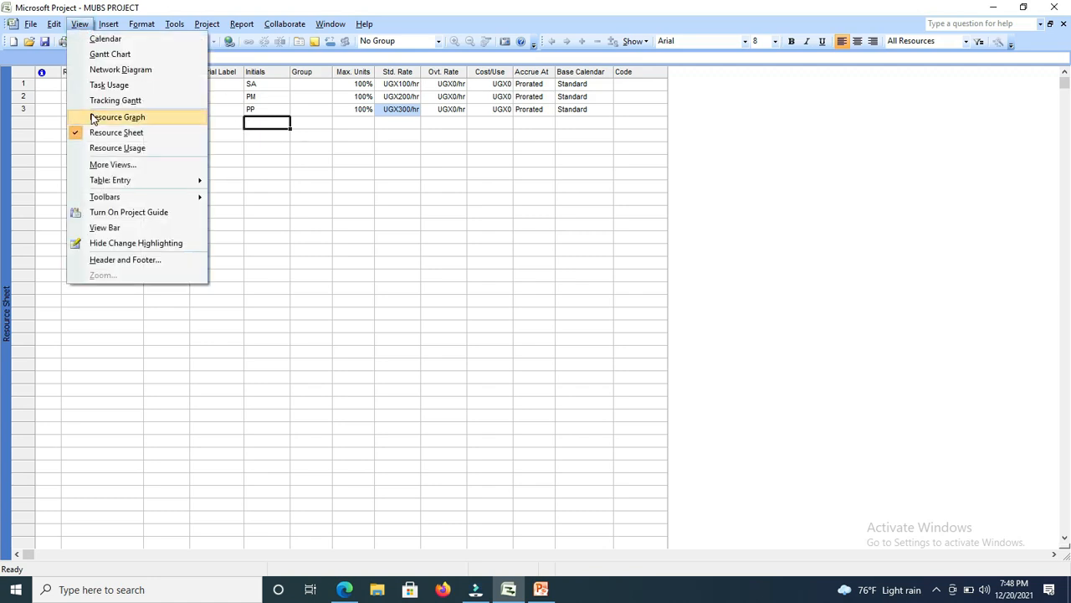
pyautogui.click(110, 53)
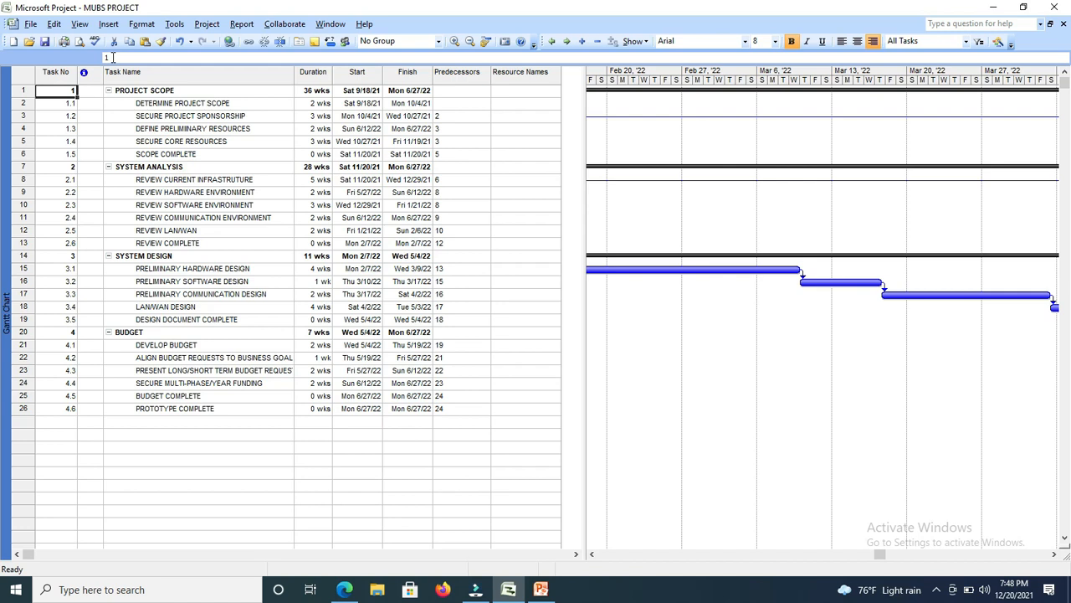
pyautogui.click(520, 93)
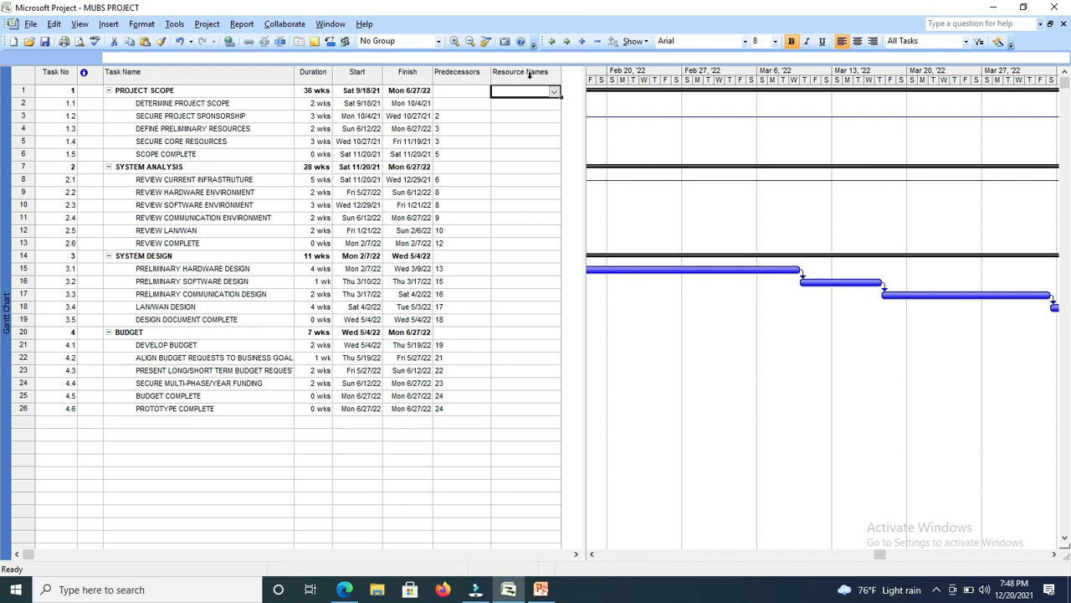
# Start inserting a column before Resource Names and choose Resource Initials as its field.
pyautogui.click(107, 26)
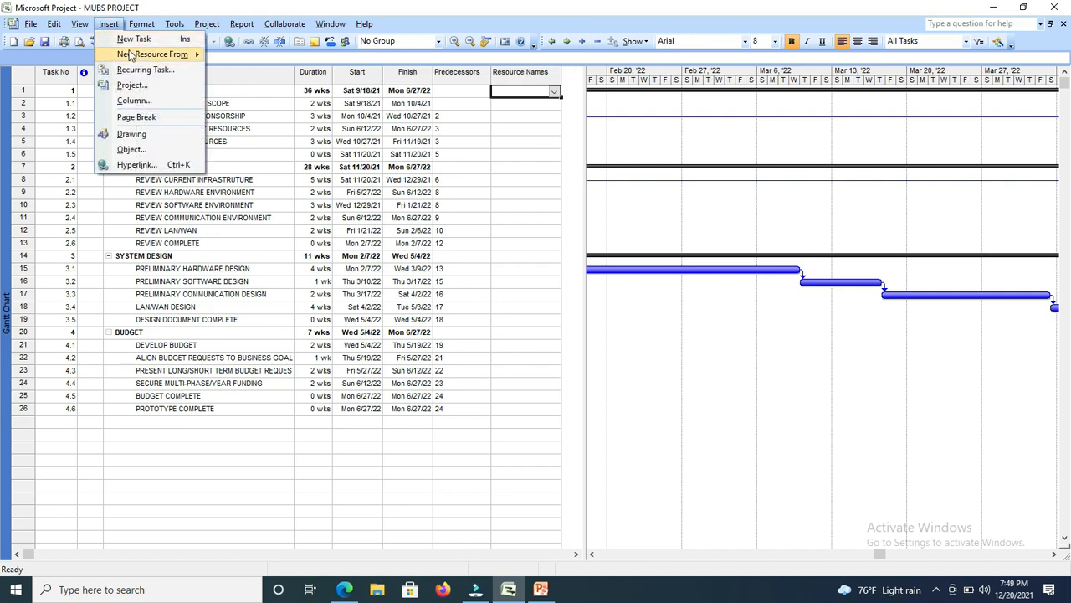
pyautogui.click(132, 101)
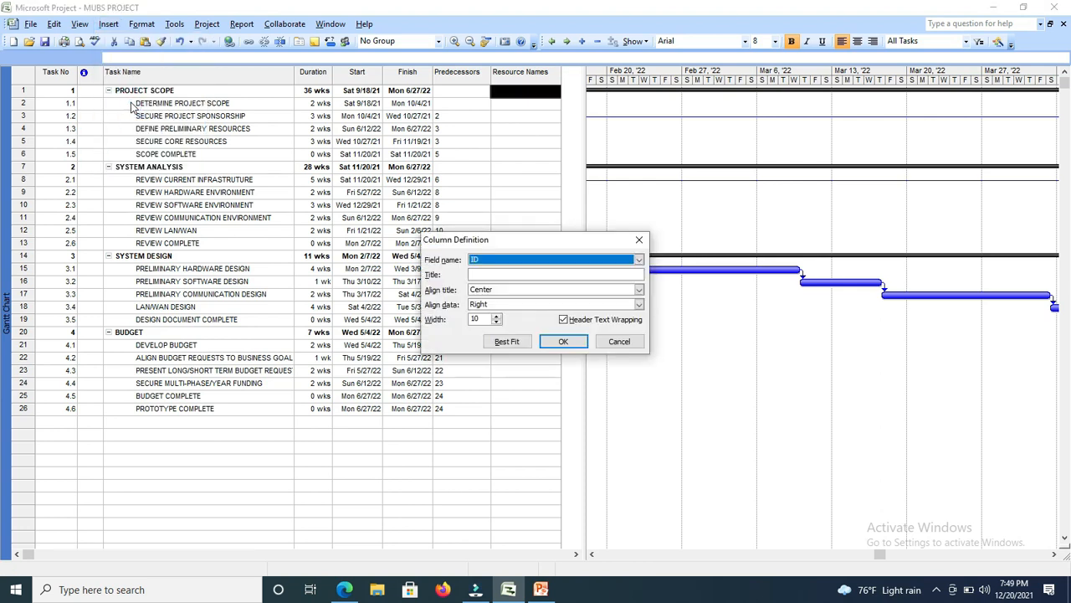
pyautogui.click(559, 261)
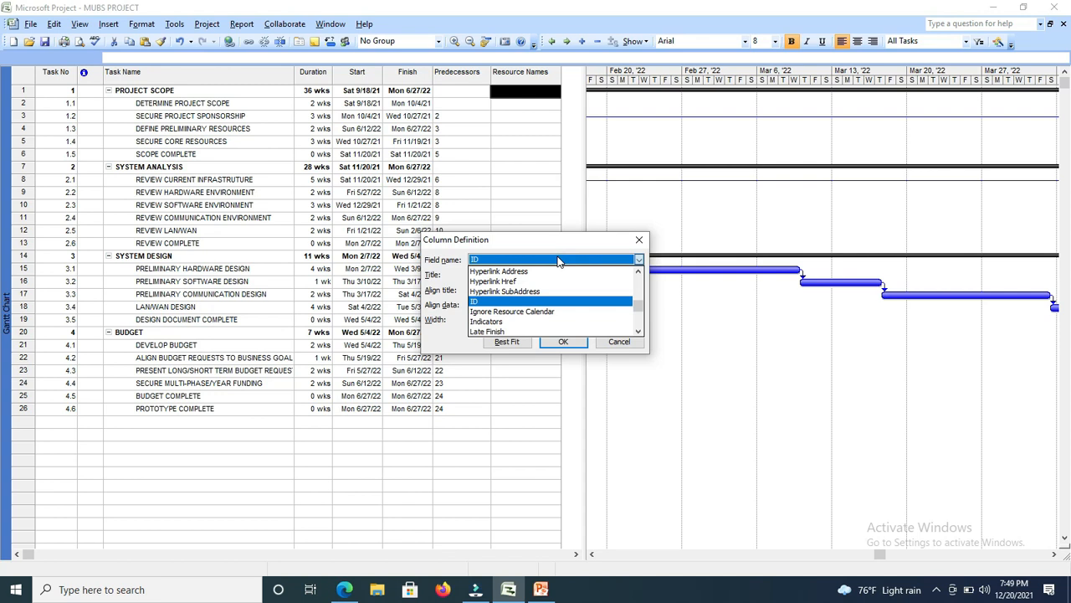
pyautogui.write('rring')
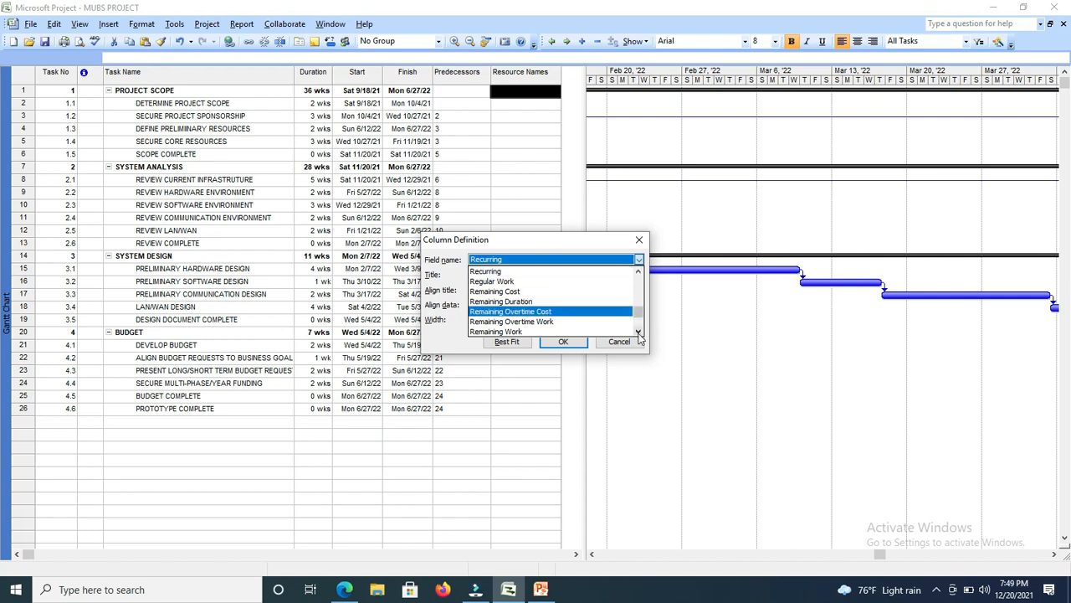
pyautogui.scroll(-5, 638, 332)
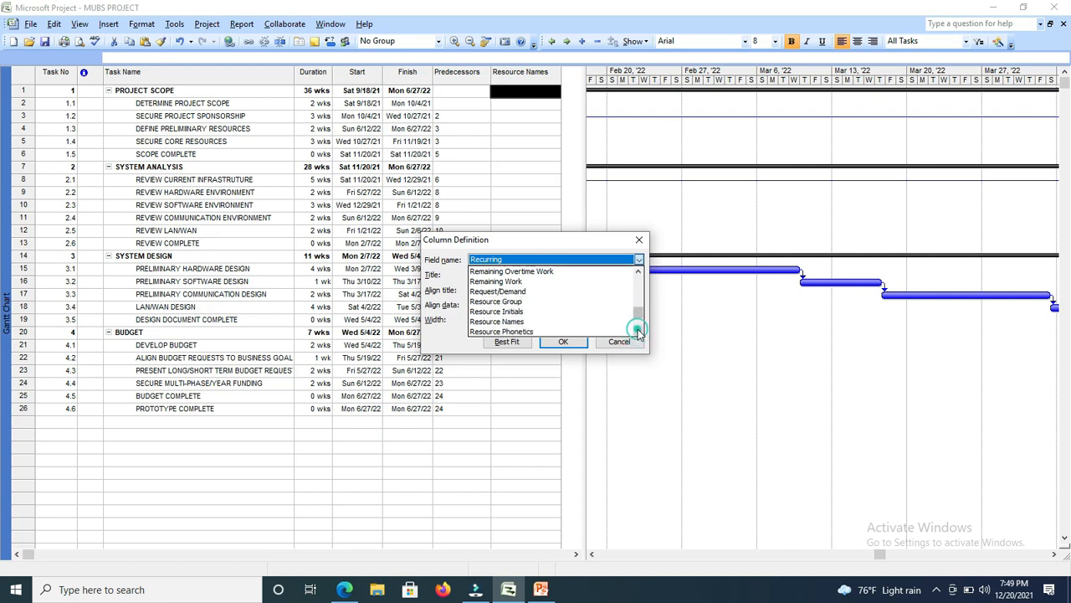
pyautogui.click(517, 311)
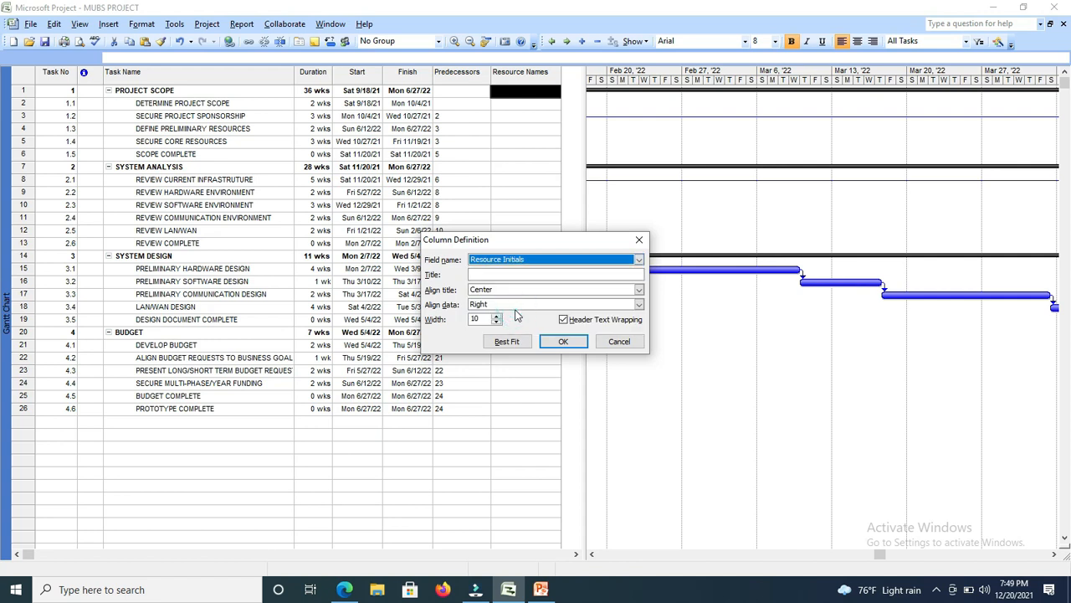
# Title the Resource Initials column Resources and insert it into the task table.
pyautogui.click(509, 274)
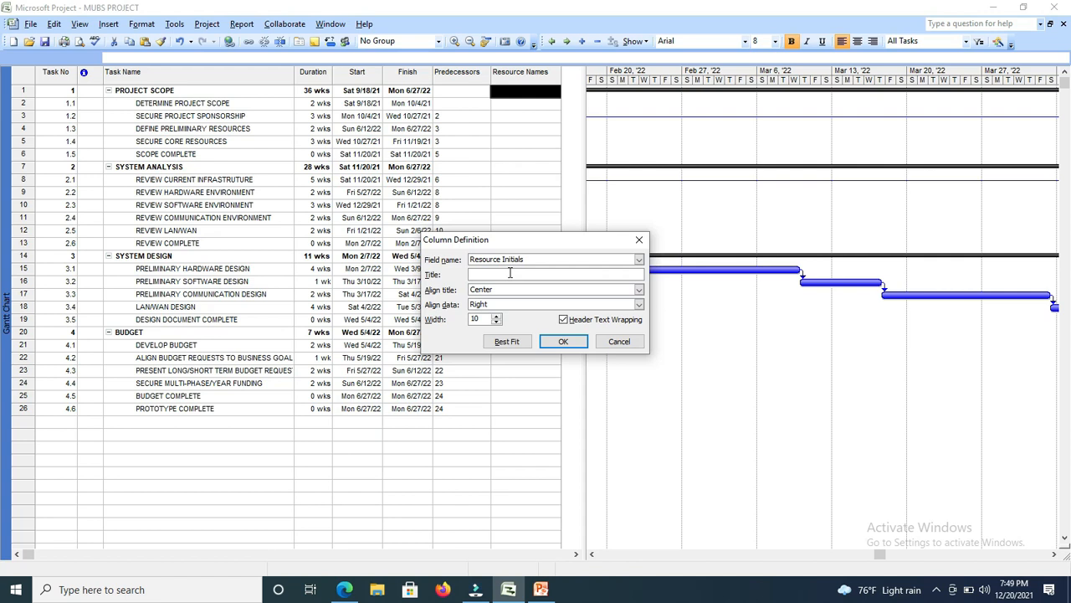
pyautogui.write('Resources')
pyautogui.click(557, 341)
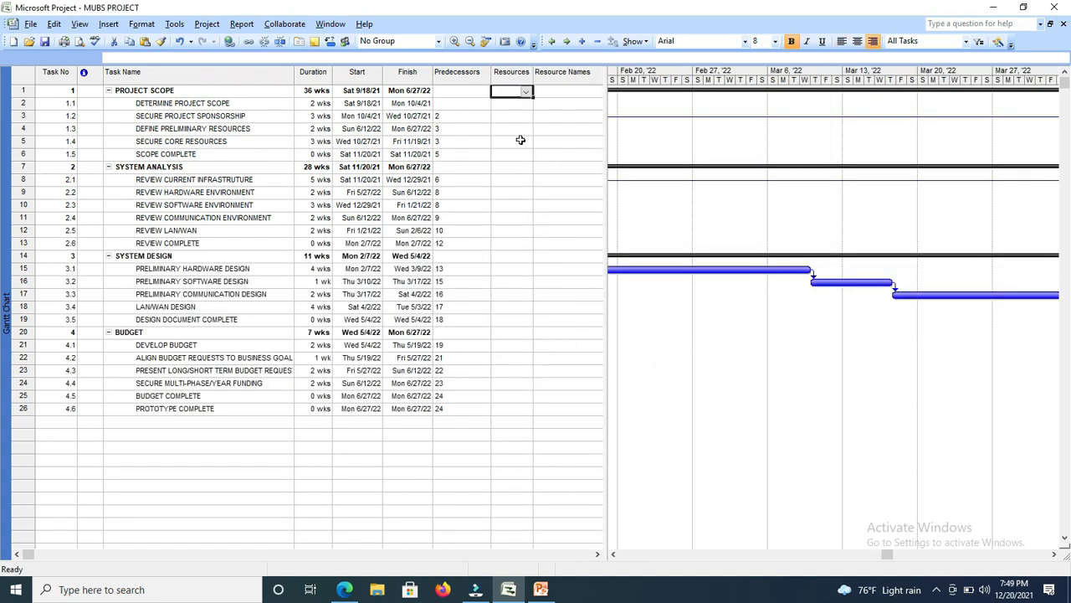
# Assign the resource SA to the task DETERMINE PROJECT SCOPE in the Resources column.
pyautogui.click(525, 94)
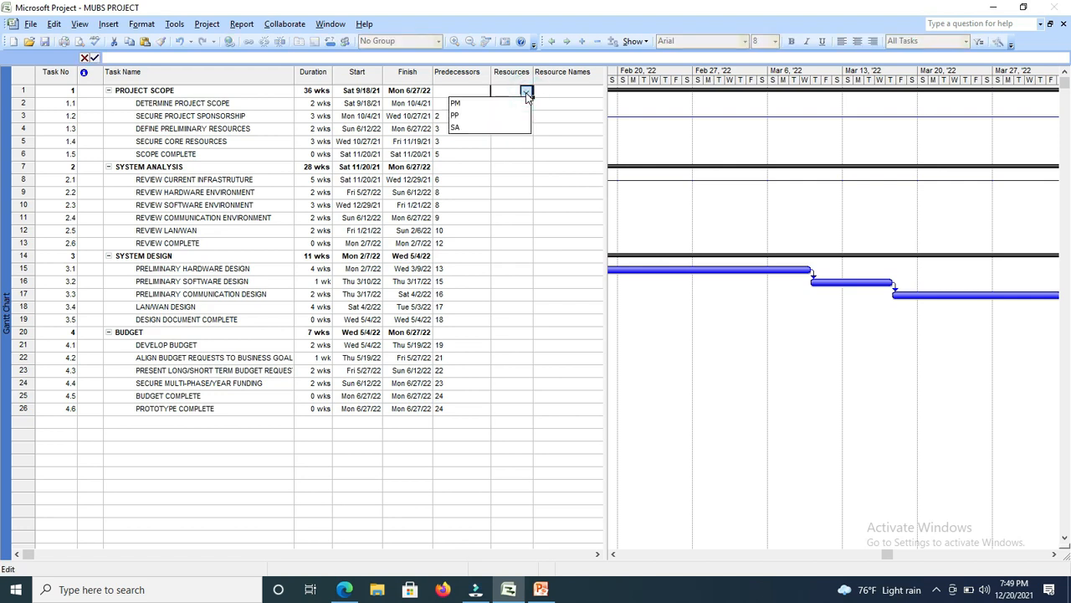
pyautogui.click(548, 103)
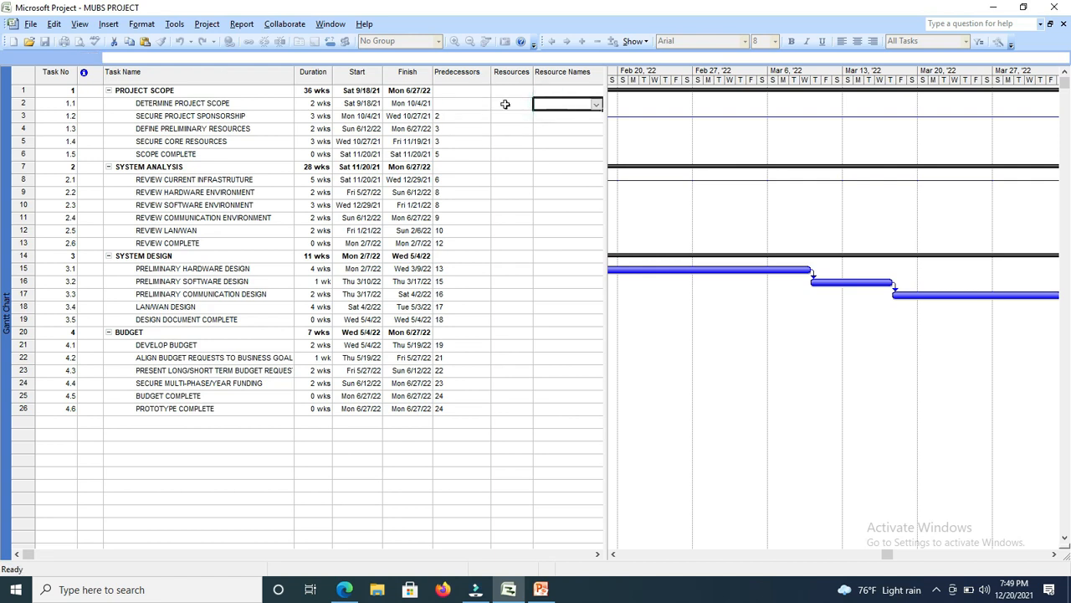
pyautogui.click(505, 104)
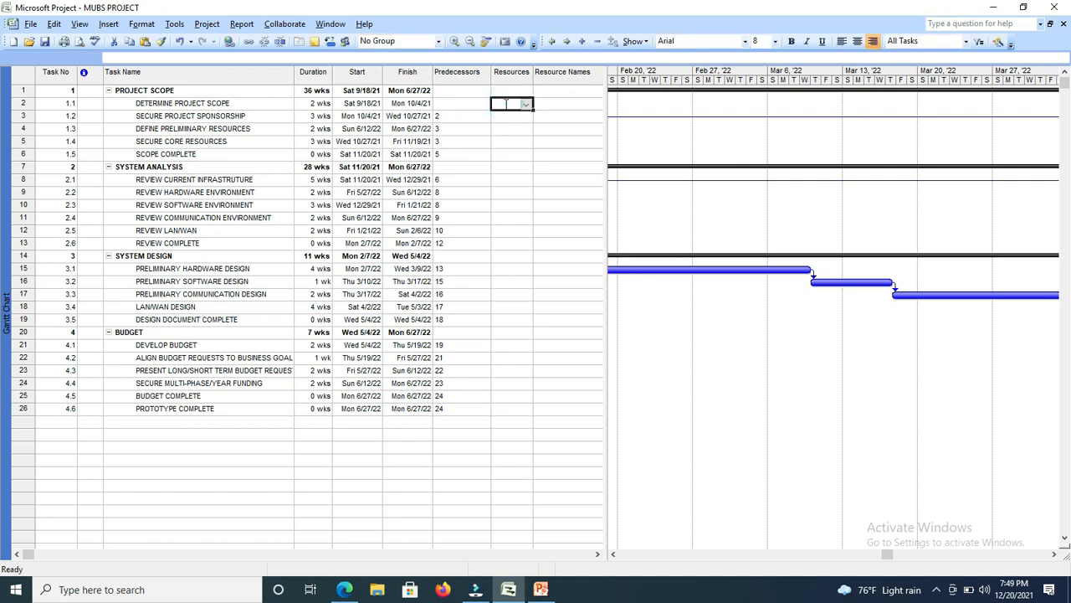
pyautogui.click(526, 105)
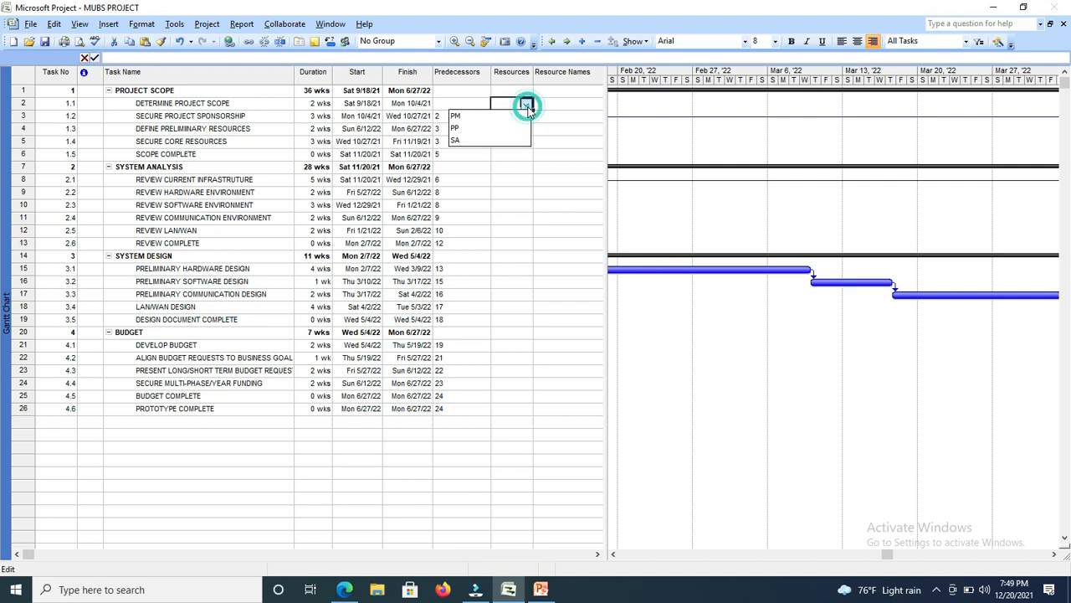
pyautogui.click(459, 140)
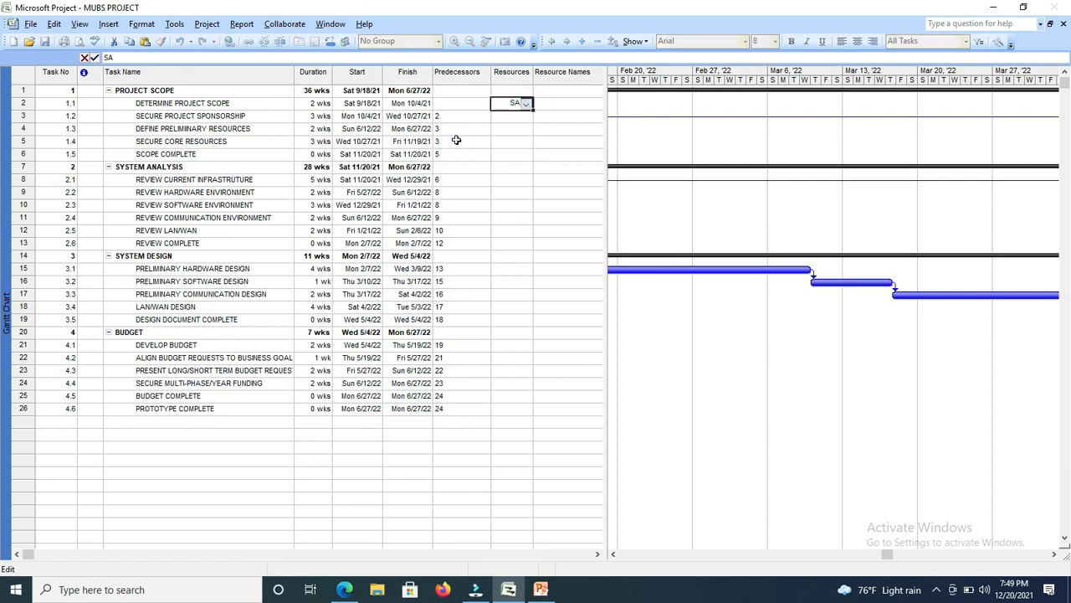
# Assign the resource SA to the task SECURE PROJECT SPONSORSHIP.
pyautogui.click(518, 118)
pyautogui.click(526, 119)
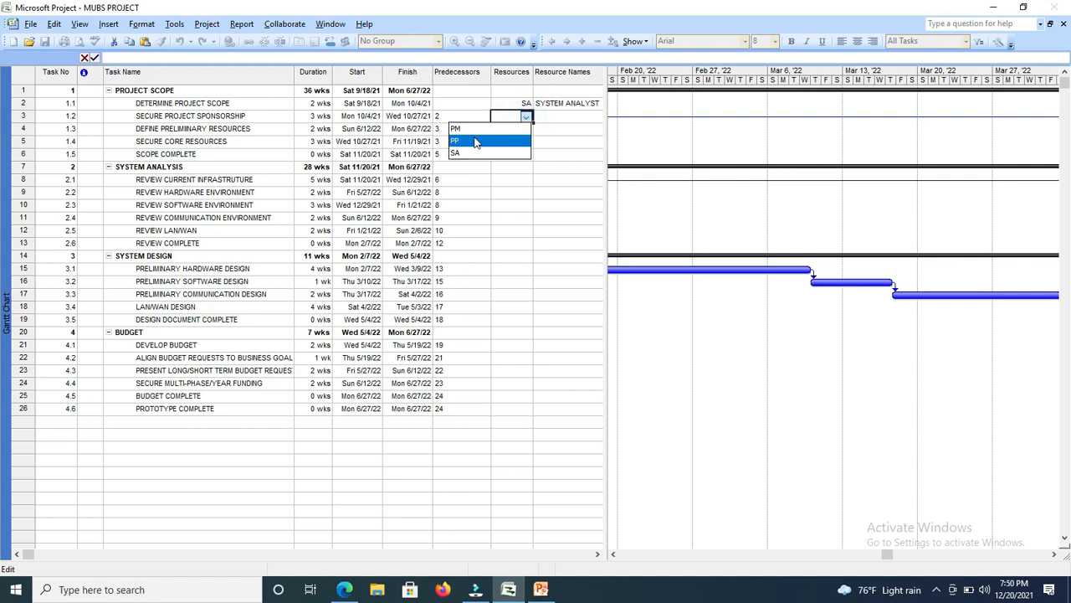
pyautogui.click(462, 154)
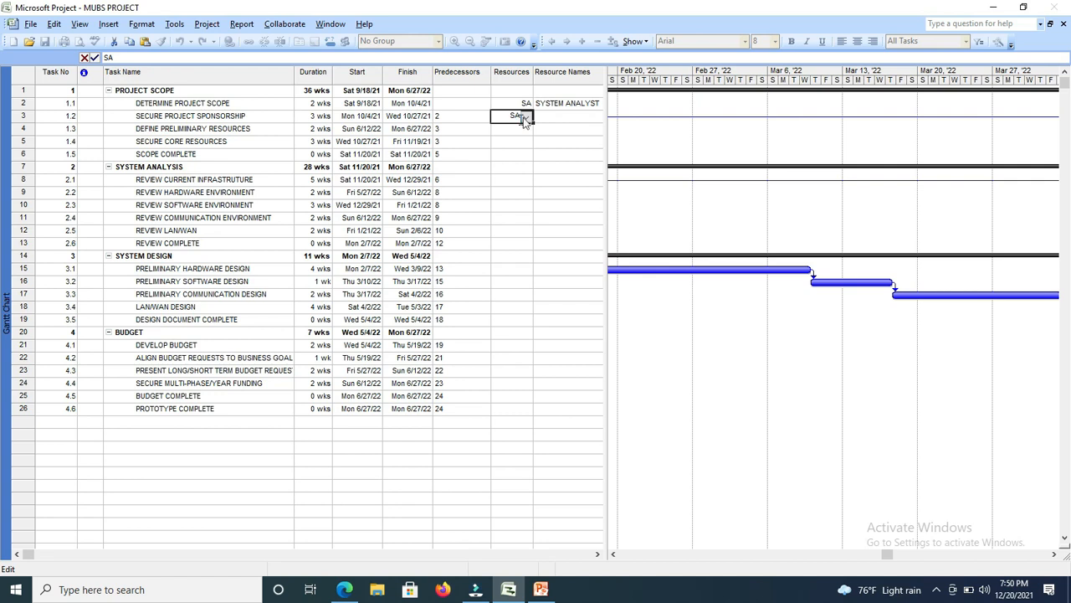
pyautogui.press('Return')
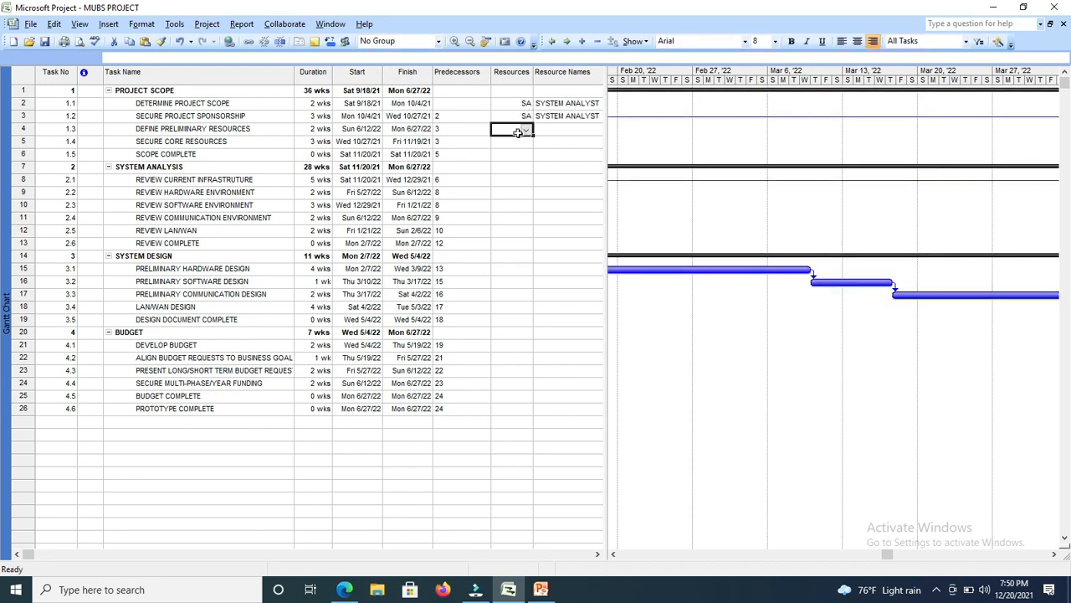
# Assign the resource SA to the task DEFINE PRELIMINARY RESOURCES.
pyautogui.click(527, 132)
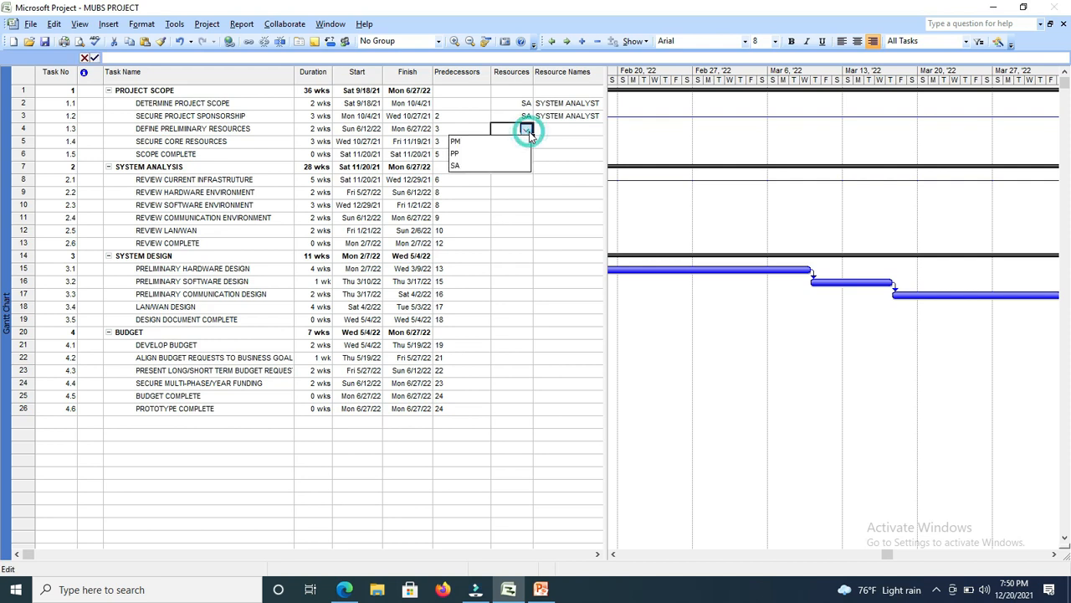
pyautogui.click(456, 165)
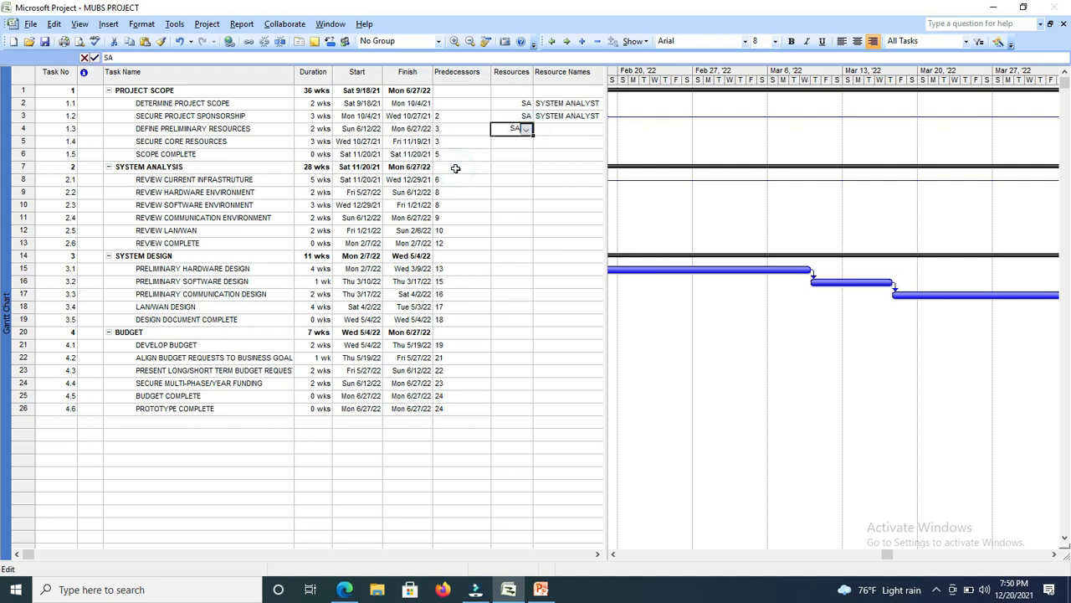
pyautogui.click(503, 142)
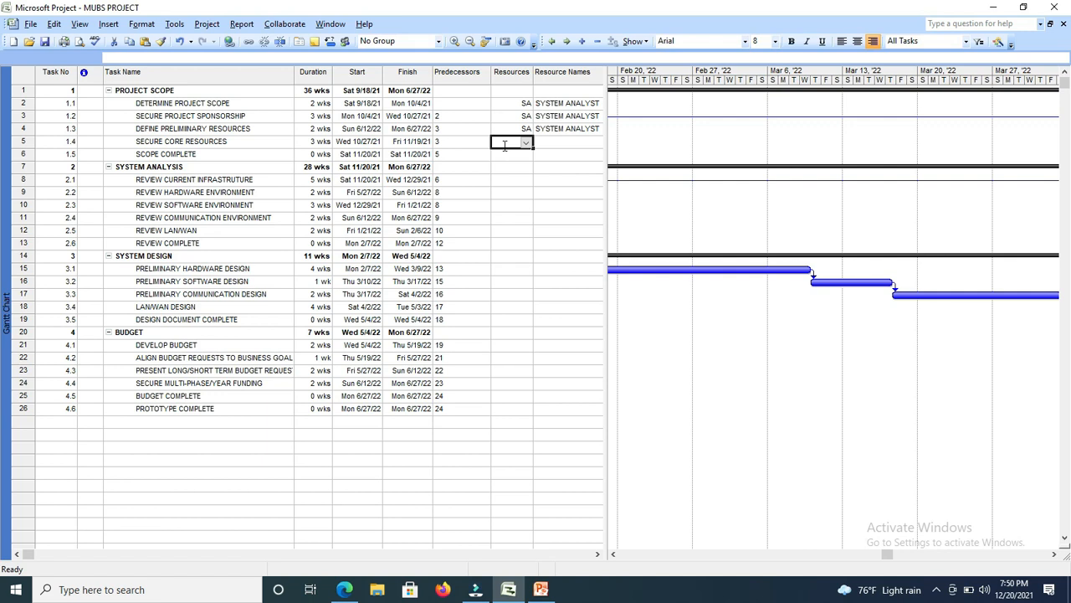
# Assign the resources SA and PM to the task SECURE CORE RESOURCES in the Resources column.
pyautogui.click(1053, 555)
pyautogui.moveTo(1053, 555); pyautogui.dragTo(1056, 558)
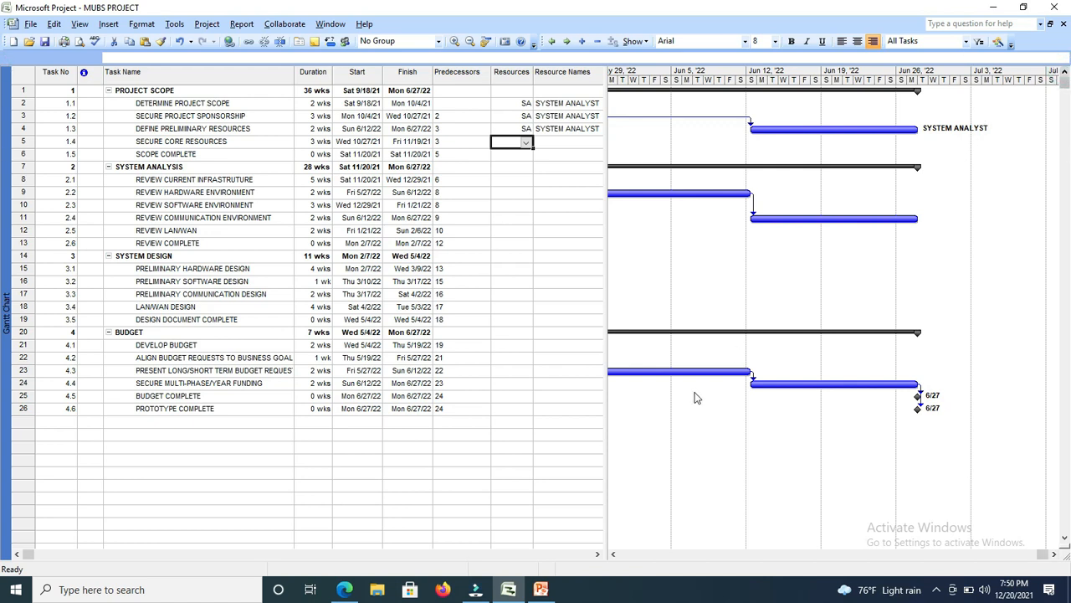
pyautogui.moveTo(614, 556); pyautogui.dragTo(614, 555)
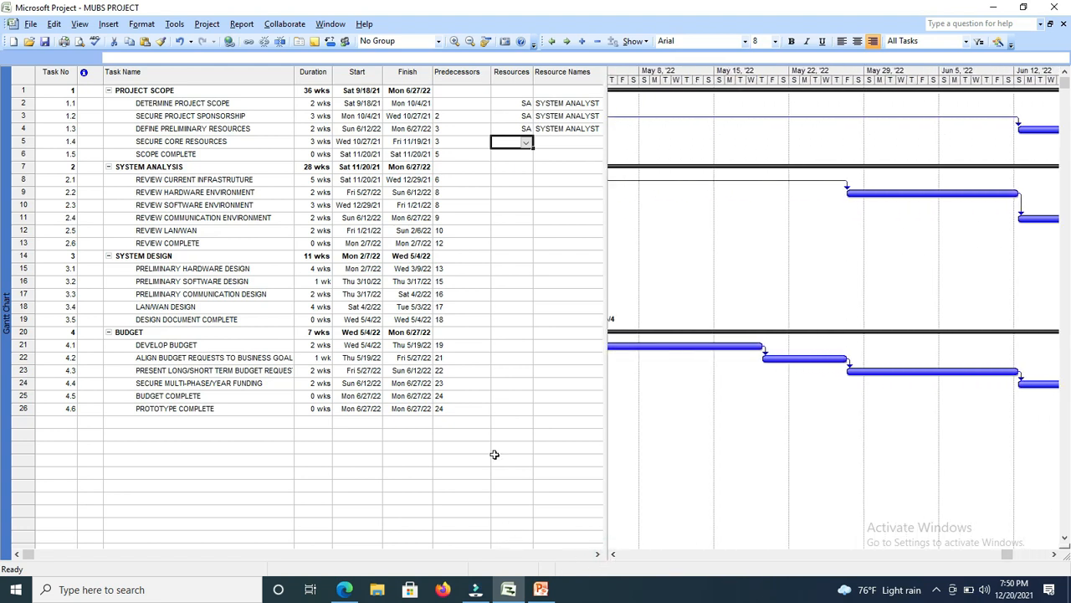
pyautogui.click(527, 143)
pyautogui.click(455, 181)
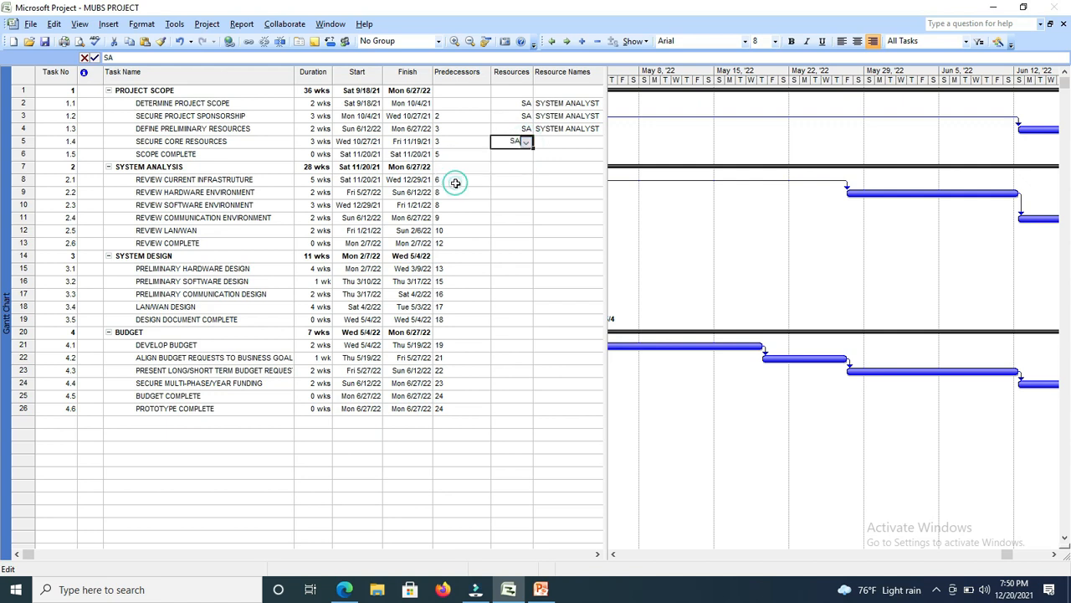
pyautogui.write(',')
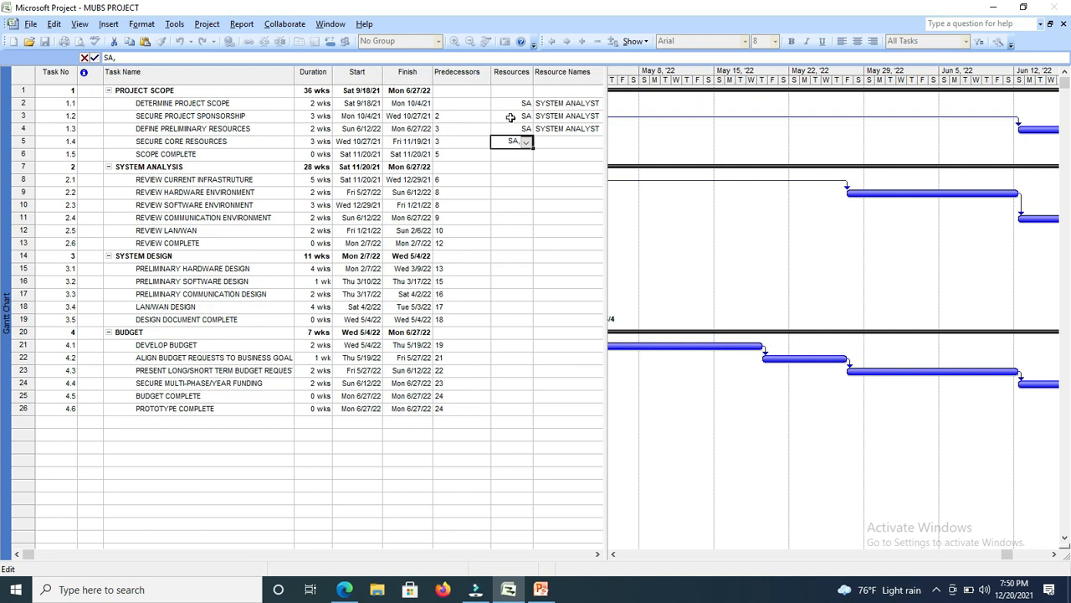
pyautogui.click(526, 142)
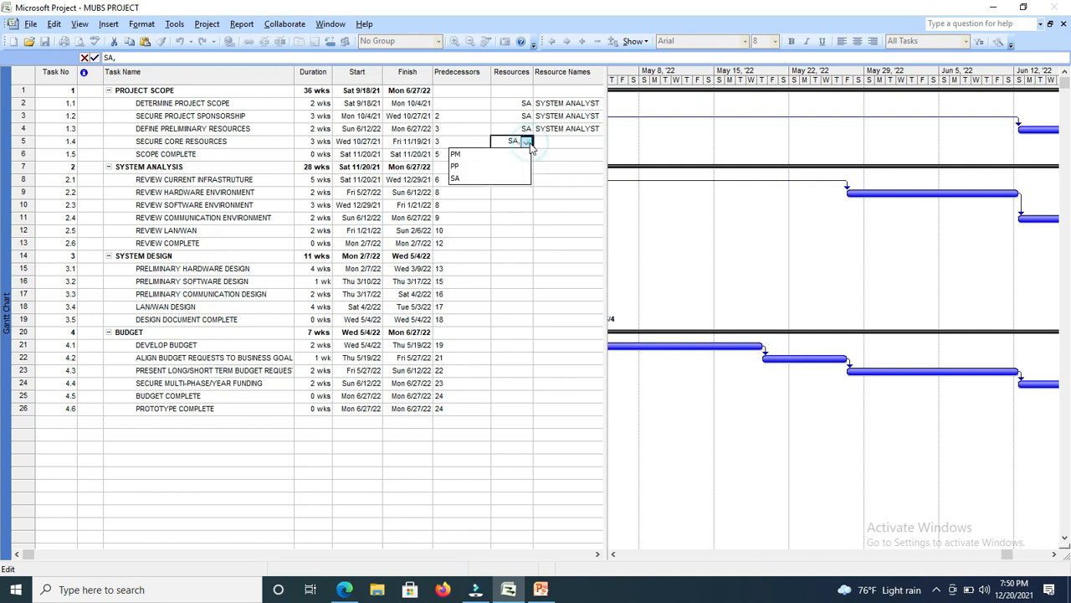
pyautogui.click(479, 155)
pyautogui.click(505, 156)
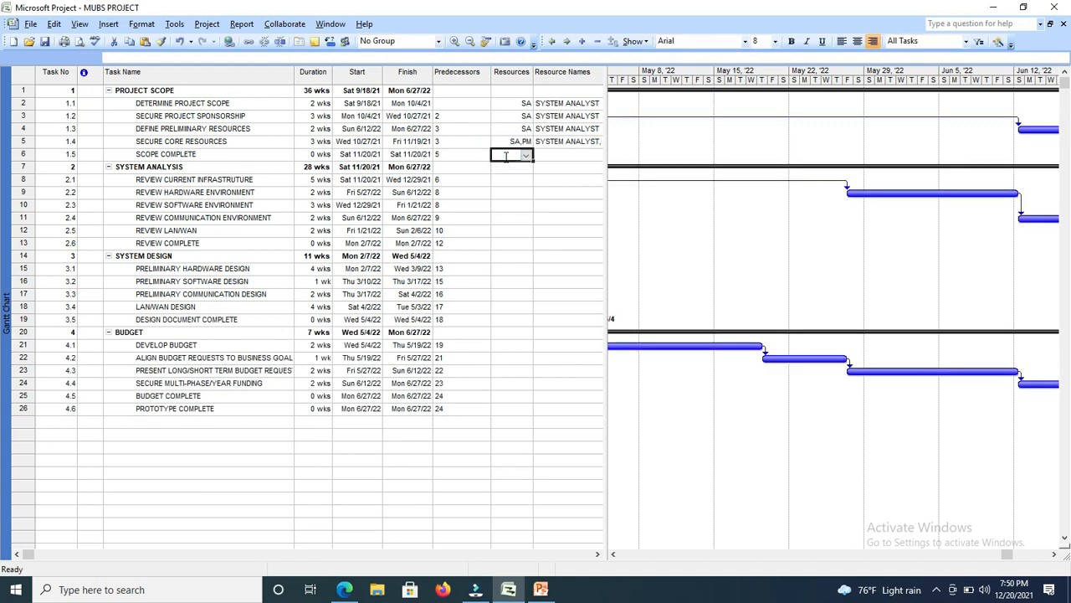
# Assign the resource PM to the task SCOPE COMPLETE in the Resources column.
pyautogui.click(526, 156)
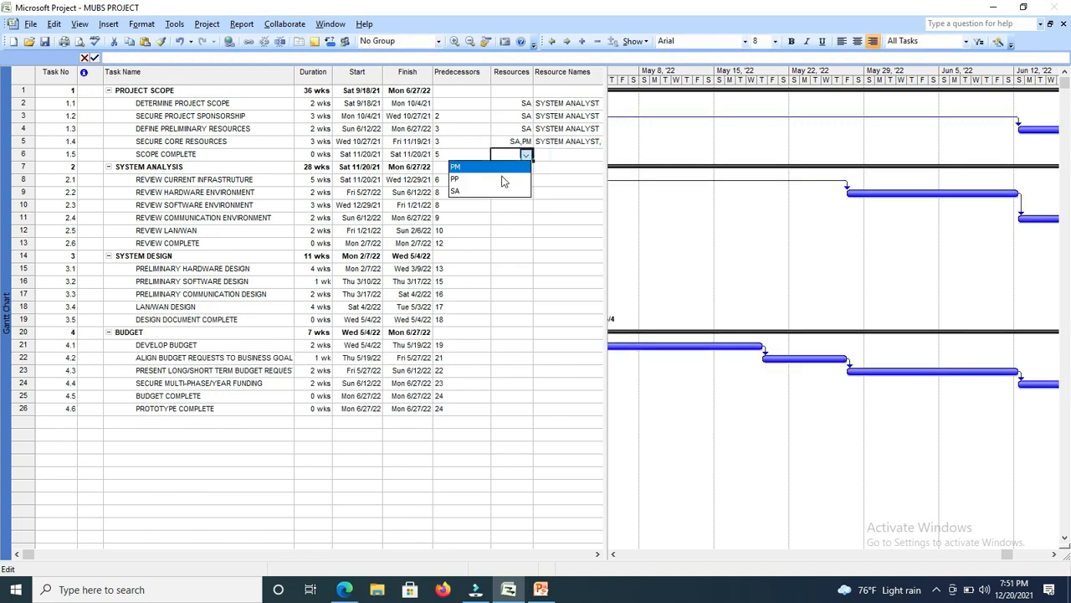
pyautogui.click(477, 167)
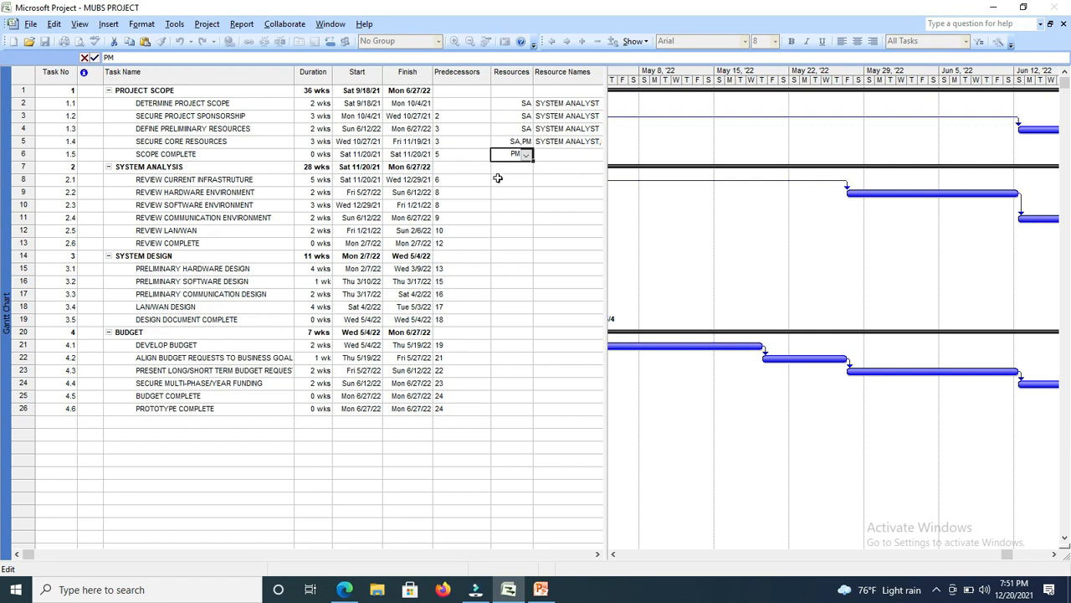
pyautogui.click(500, 179)
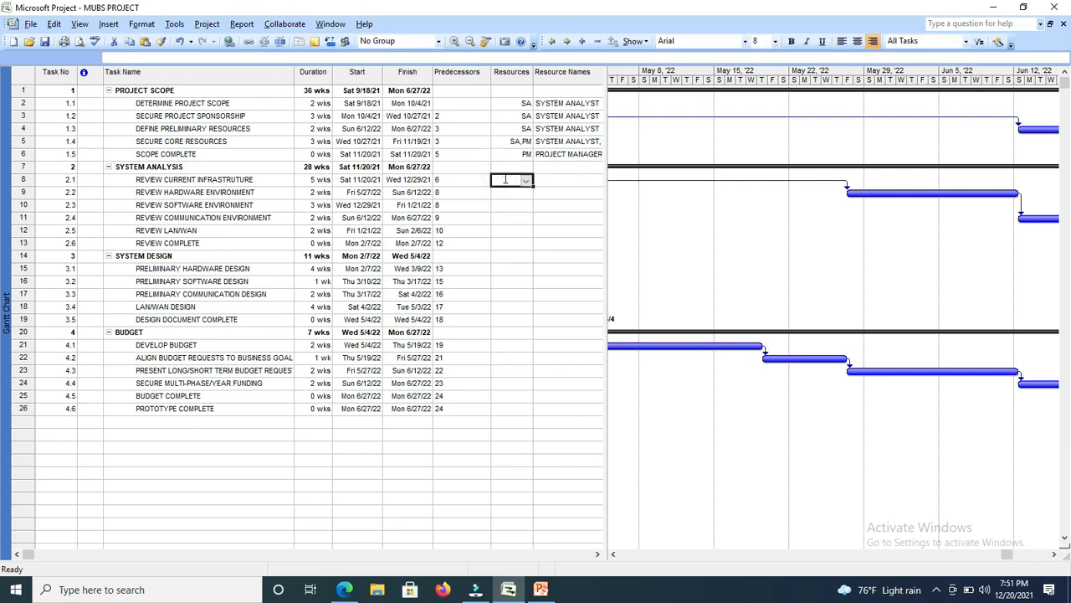
# Assign the resource SA to the task REVIEW CURRENT INFRASTRUTURE, and add PP as its second resource.
pyautogui.click(526, 180)
pyautogui.click(459, 218)
pyautogui.write(',')
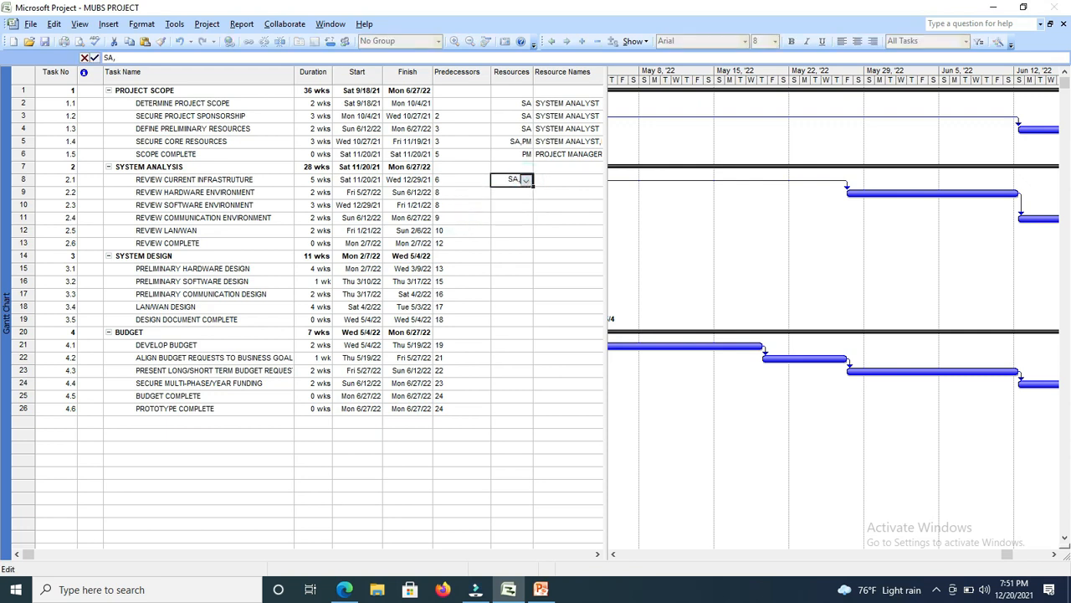
pyautogui.click(528, 179)
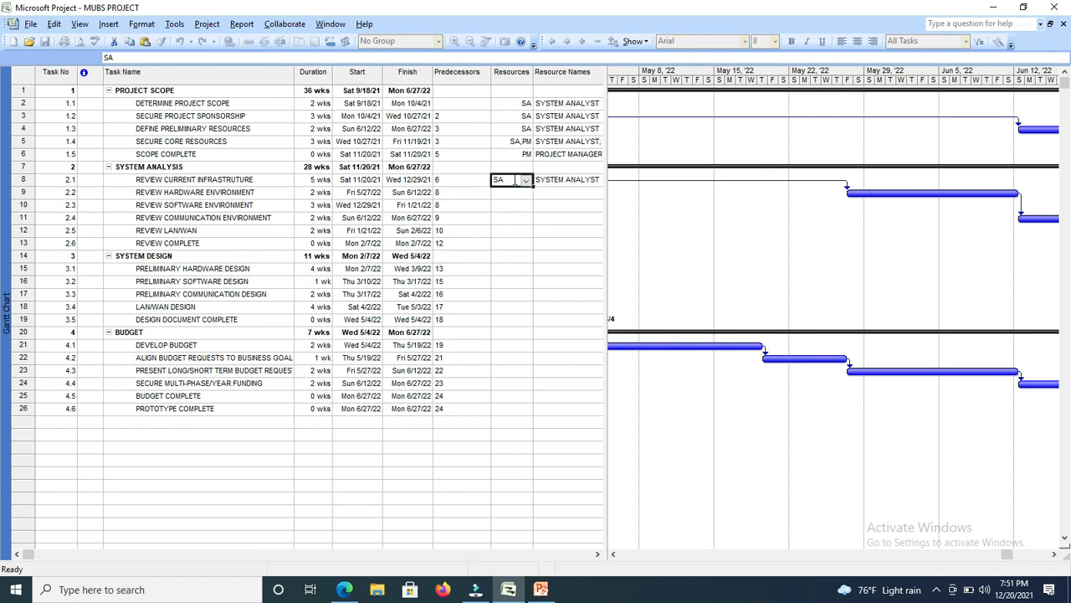
pyautogui.click(504, 176)
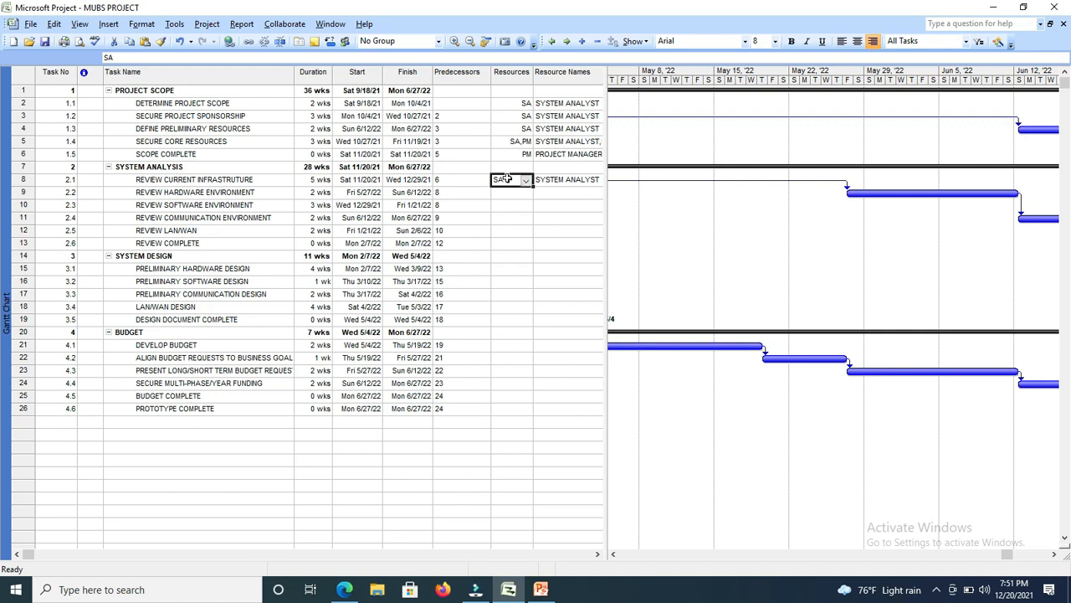
pyautogui.click(527, 184)
pyautogui.click(527, 183)
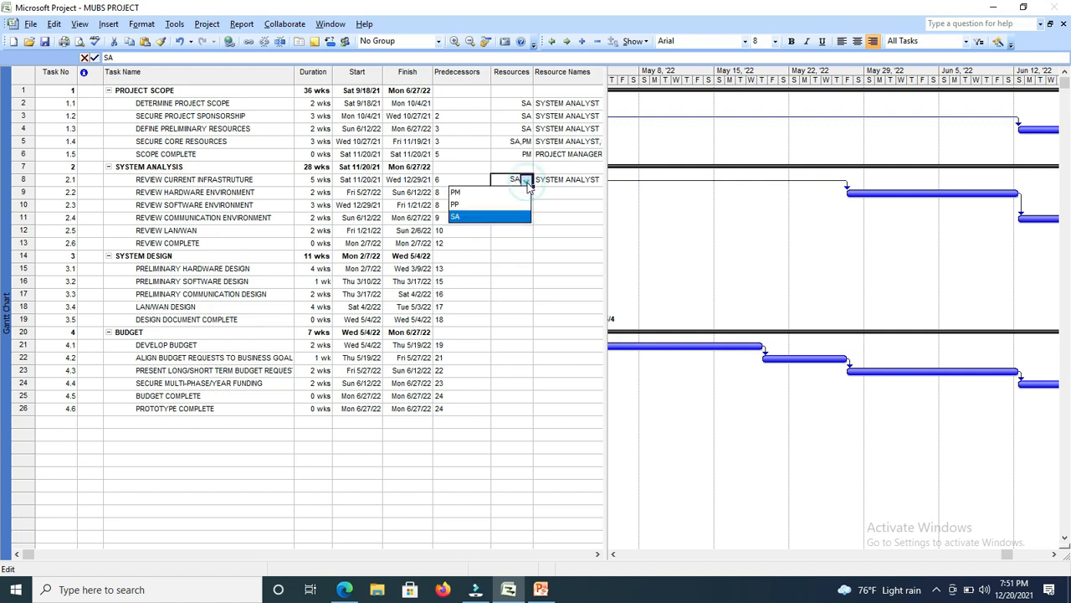
pyautogui.click(468, 218)
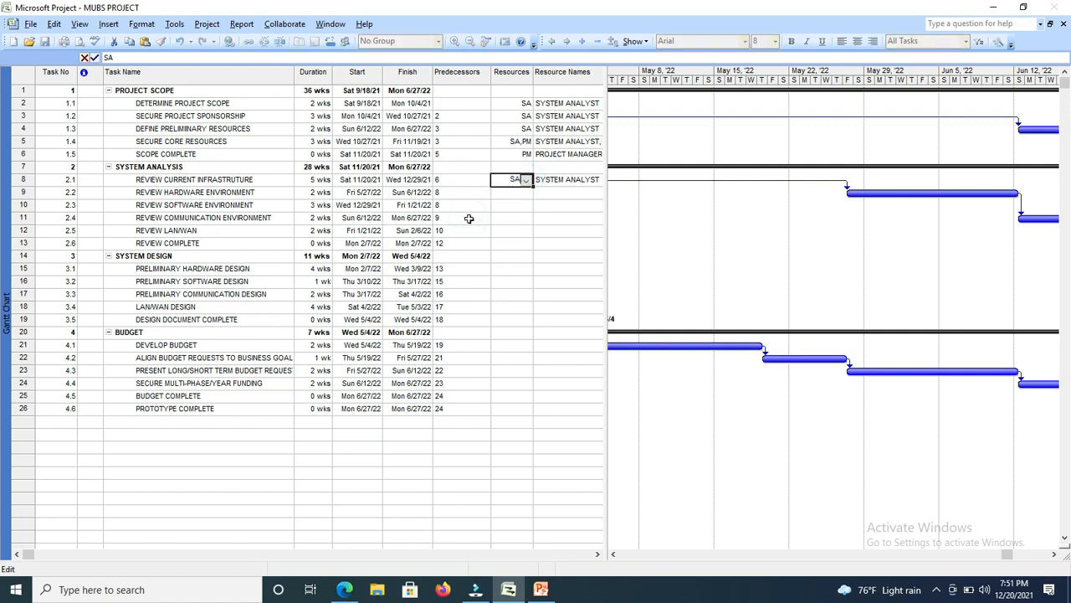
pyautogui.write(',')
pyautogui.click(526, 180)
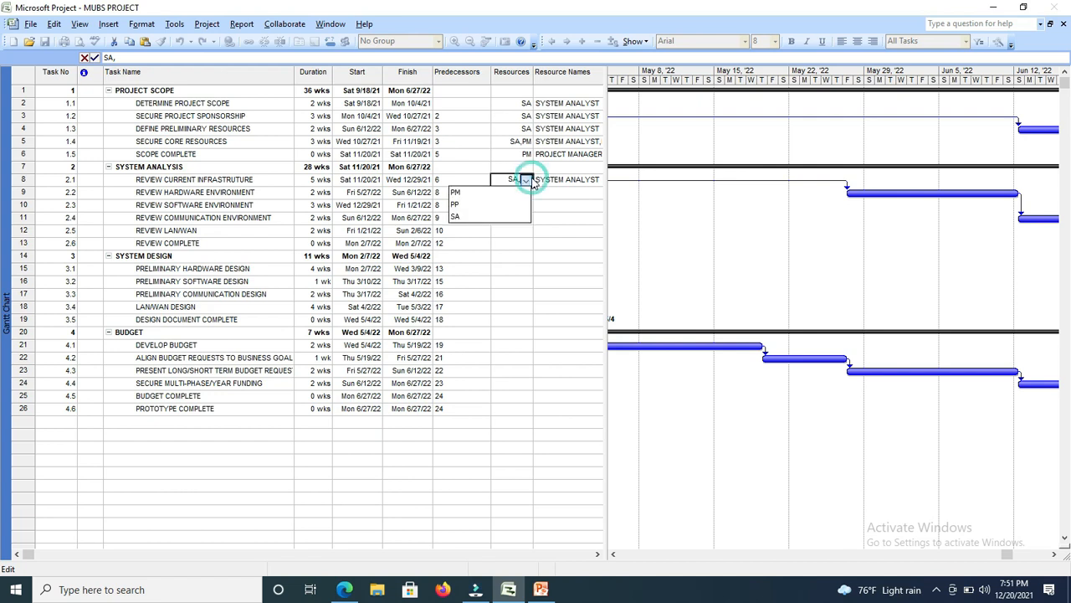
pyautogui.click(465, 207)
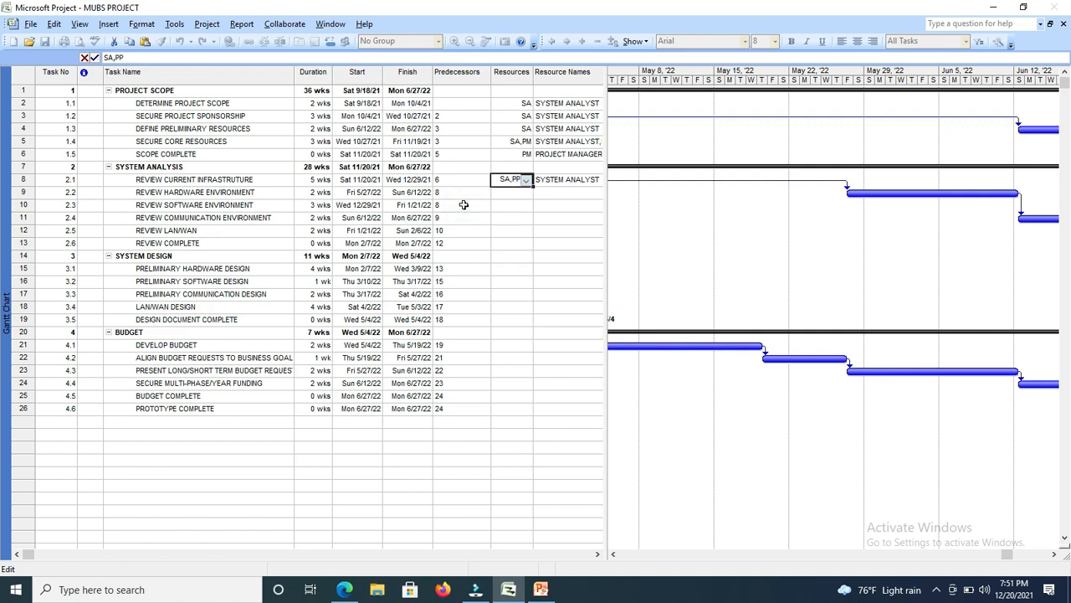
pyautogui.click(516, 190)
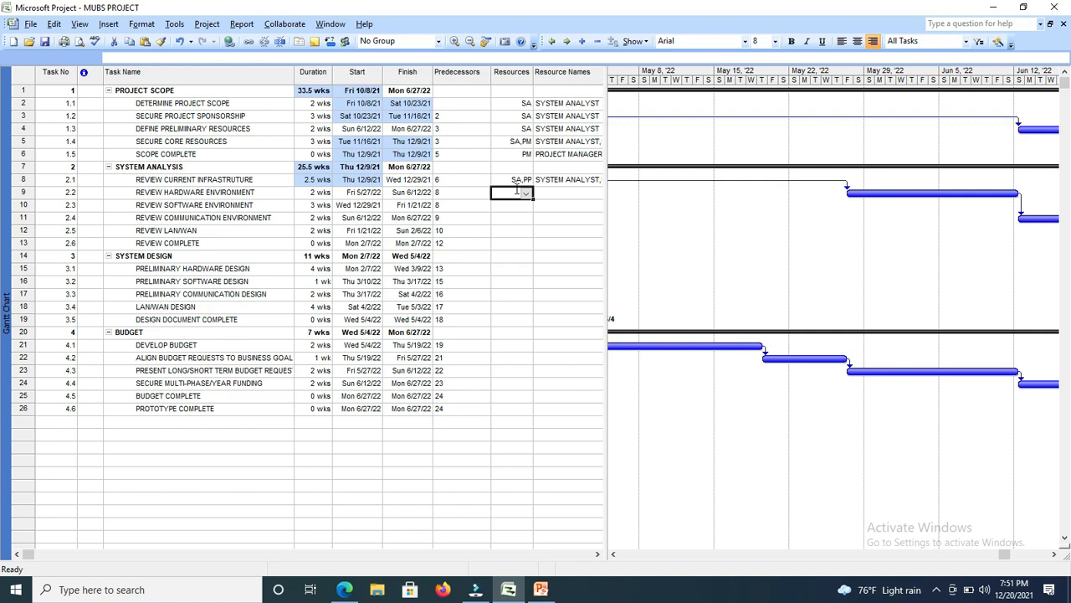
# Assign the resource SA to the tasks REVIEW HARDWARE ENVIRONMENT and REVIEW SOFTWARE ENVIRONMENT.
pyautogui.click(526, 193)
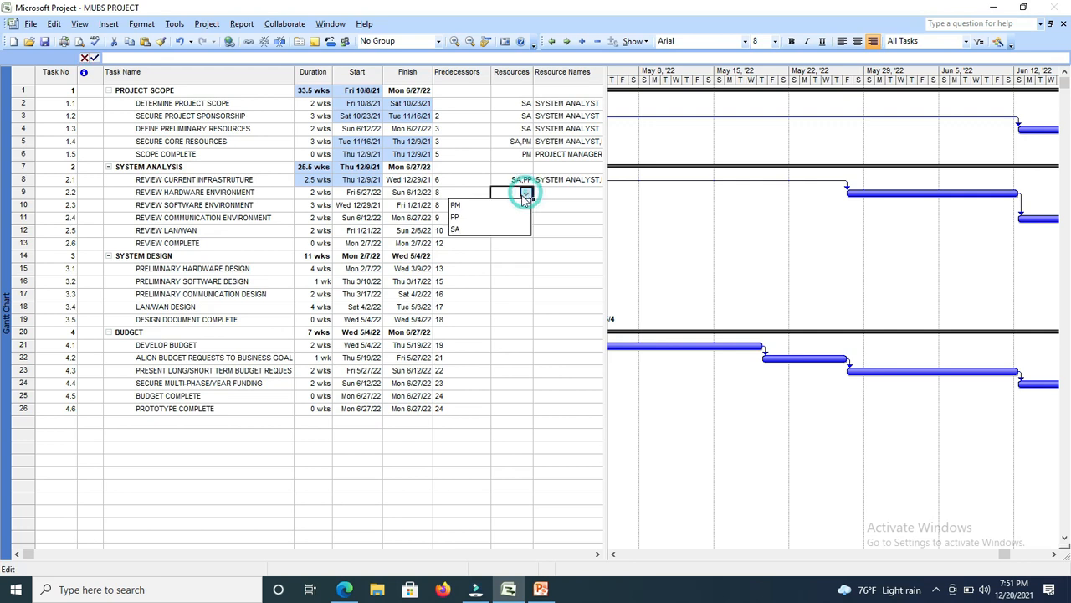
pyautogui.click(466, 229)
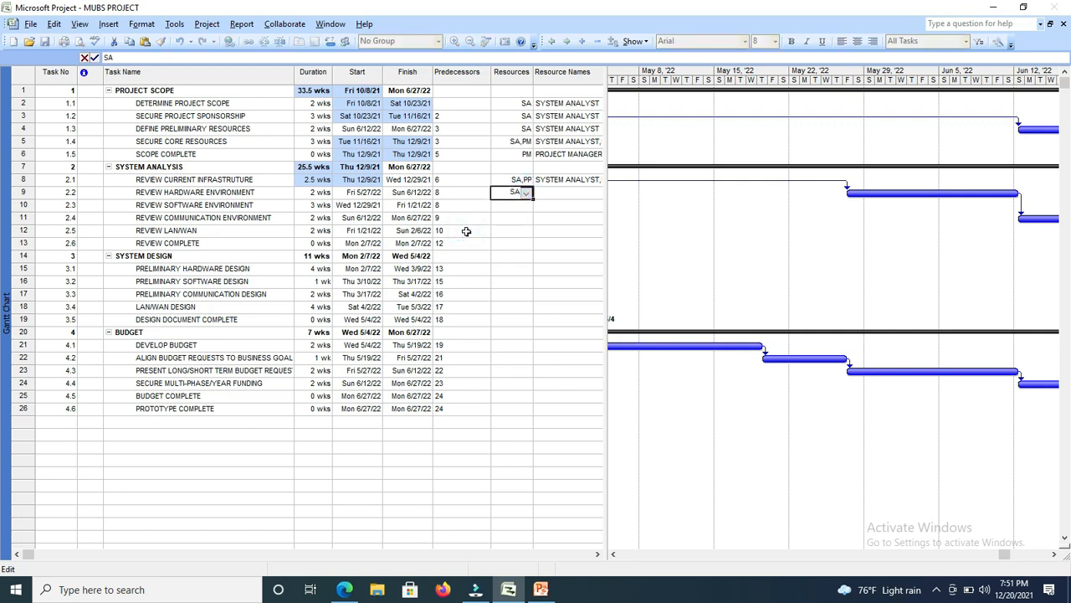
pyautogui.click(517, 207)
pyautogui.click(526, 205)
pyautogui.click(459, 243)
pyautogui.click(503, 216)
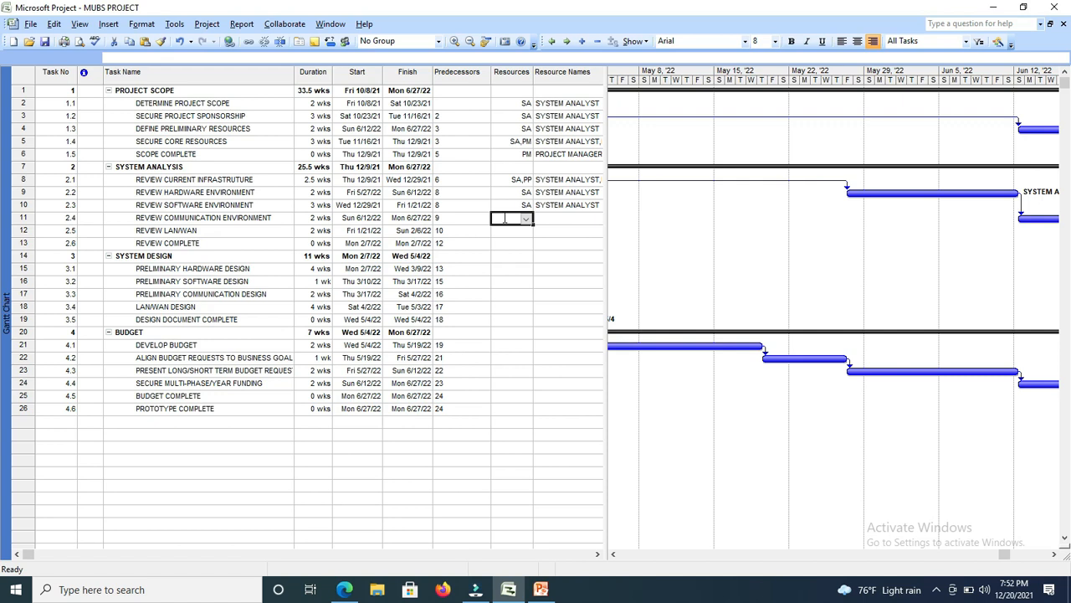
# Assign the resources SA and PP to the task REVIEW COMMUNICATION ENVIRONMENT.
pyautogui.click(526, 219)
pyautogui.click(460, 256)
pyautogui.write(',')
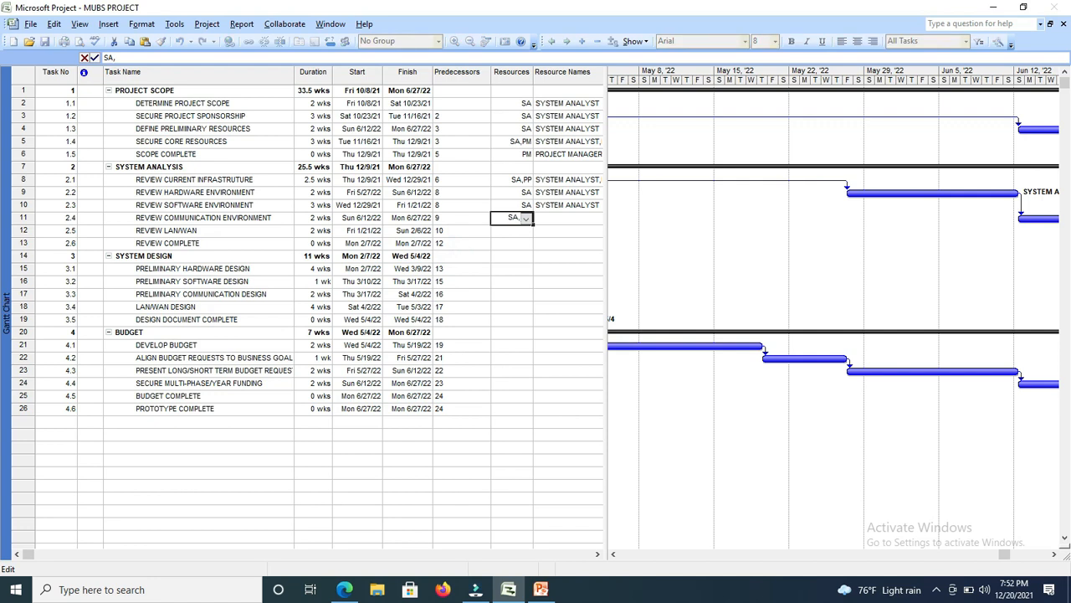
pyautogui.click(528, 221)
pyautogui.click(459, 240)
pyautogui.click(513, 232)
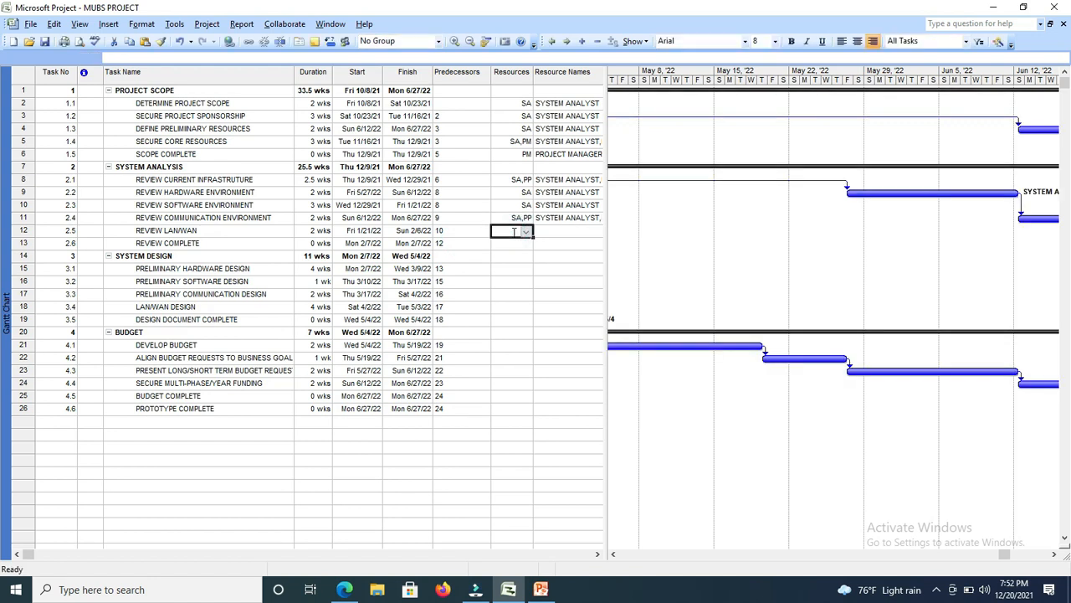
# Assign the resource PM to the task REVIEW LAN/WAN and SA to the task REVIEW COMPLETE.
pyautogui.click(526, 232)
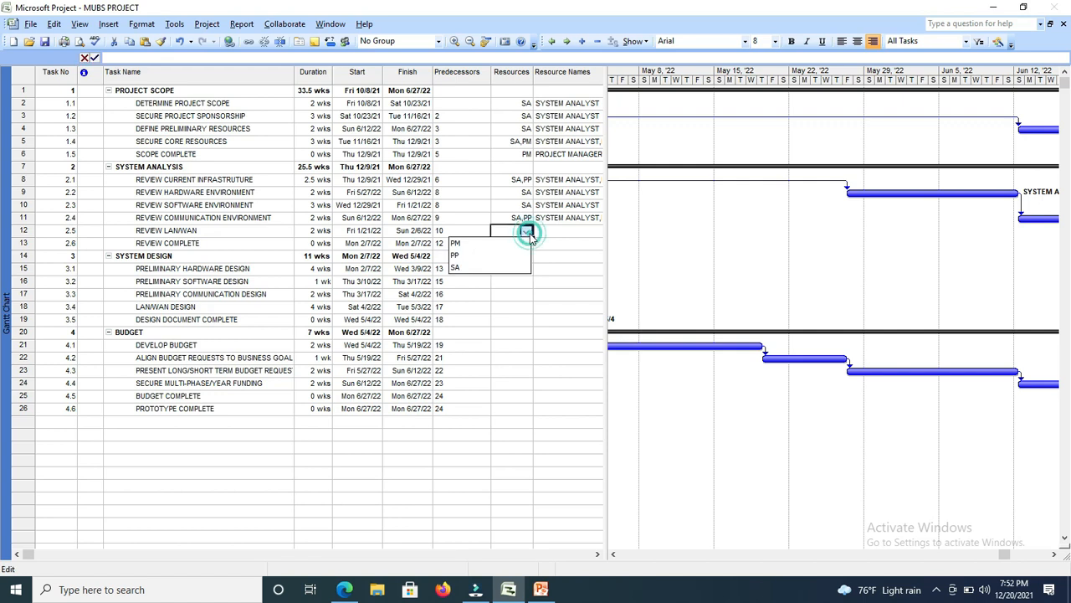
pyautogui.click(486, 242)
pyautogui.click(506, 242)
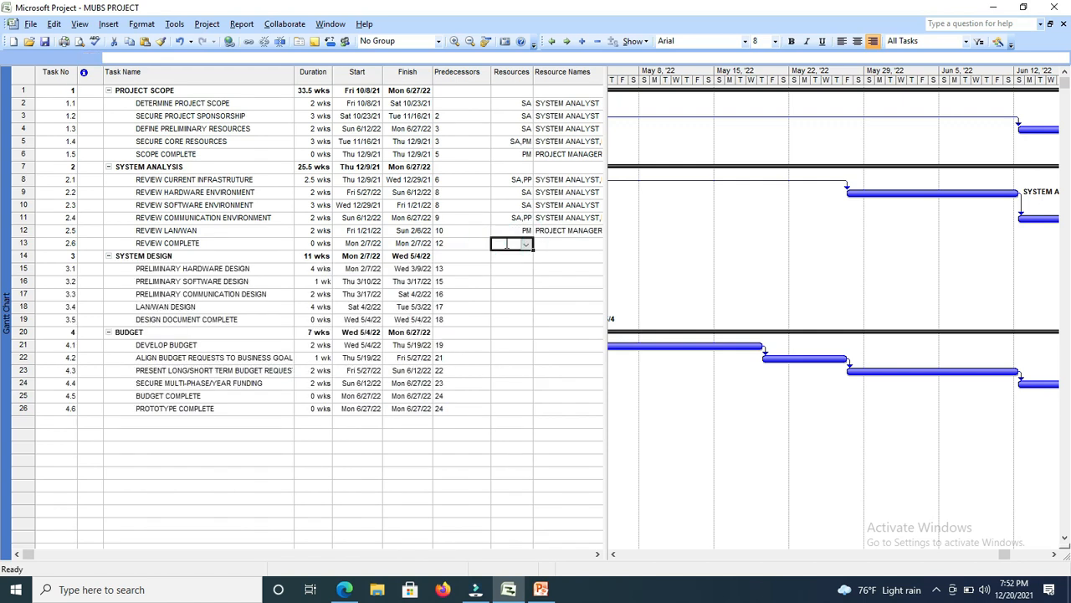
pyautogui.click(525, 244)
pyautogui.click(460, 281)
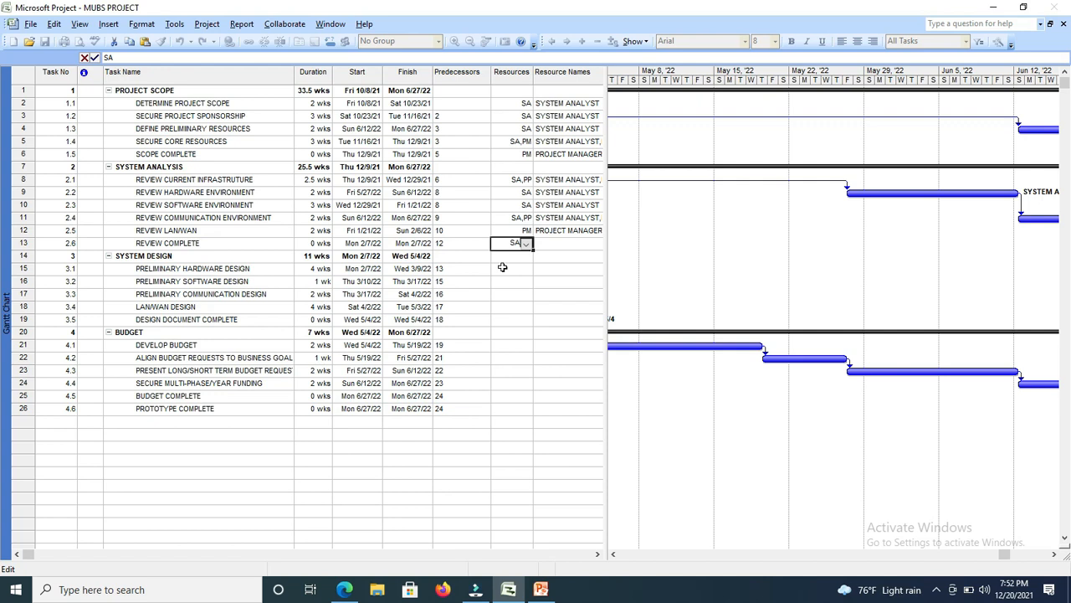
pyautogui.click(502, 268)
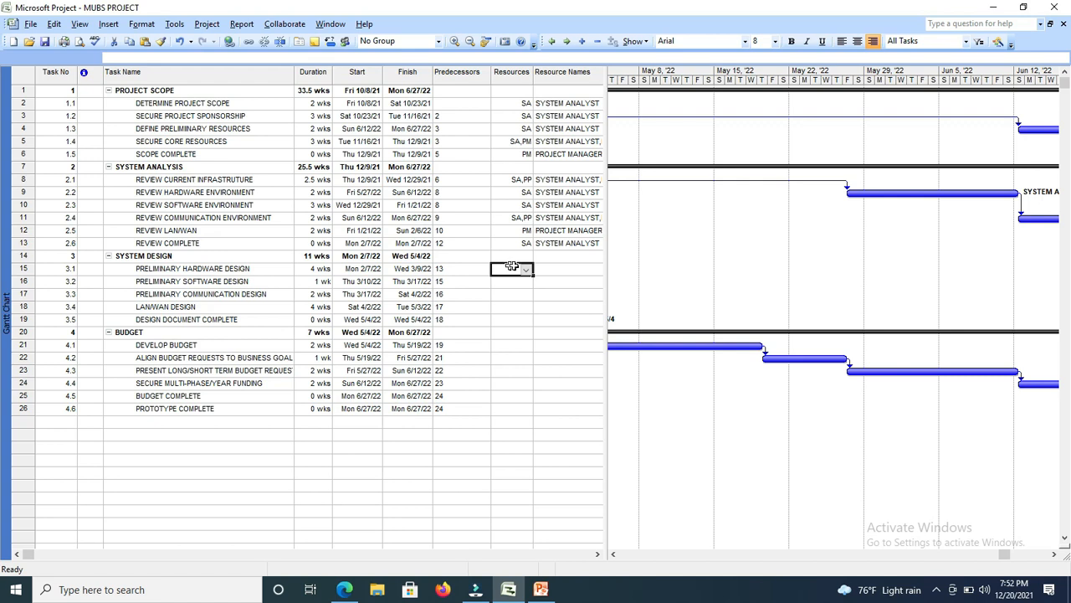
# Assign the resource PP to the tasks PRELIMINARY HARDWARE DESIGN and PRELIMINARY SOFTWARE DESIGN.
pyautogui.click(525, 269)
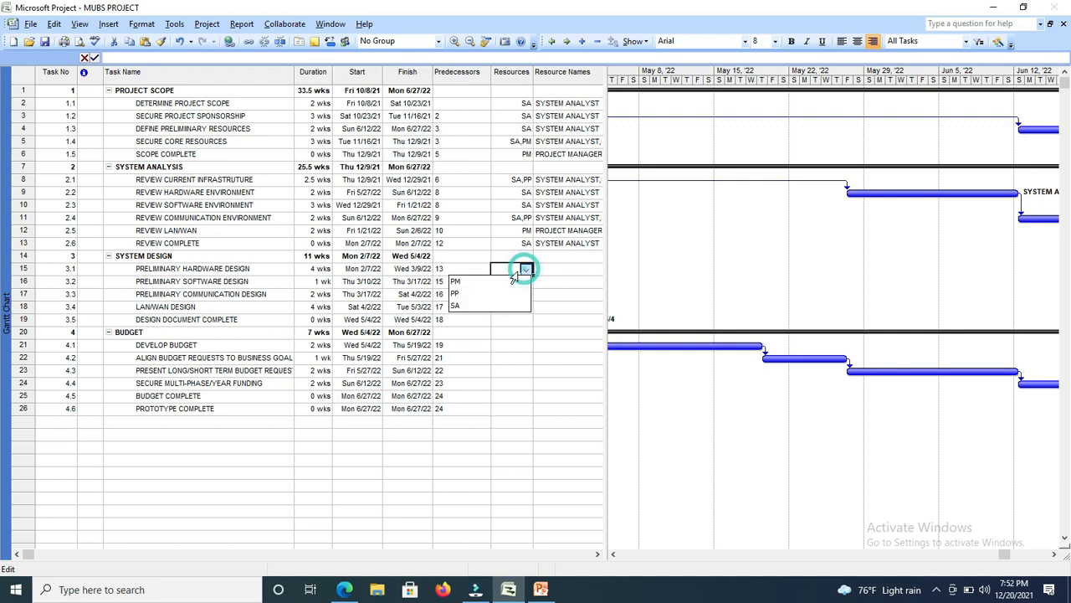
pyautogui.click(466, 294)
pyautogui.click(503, 283)
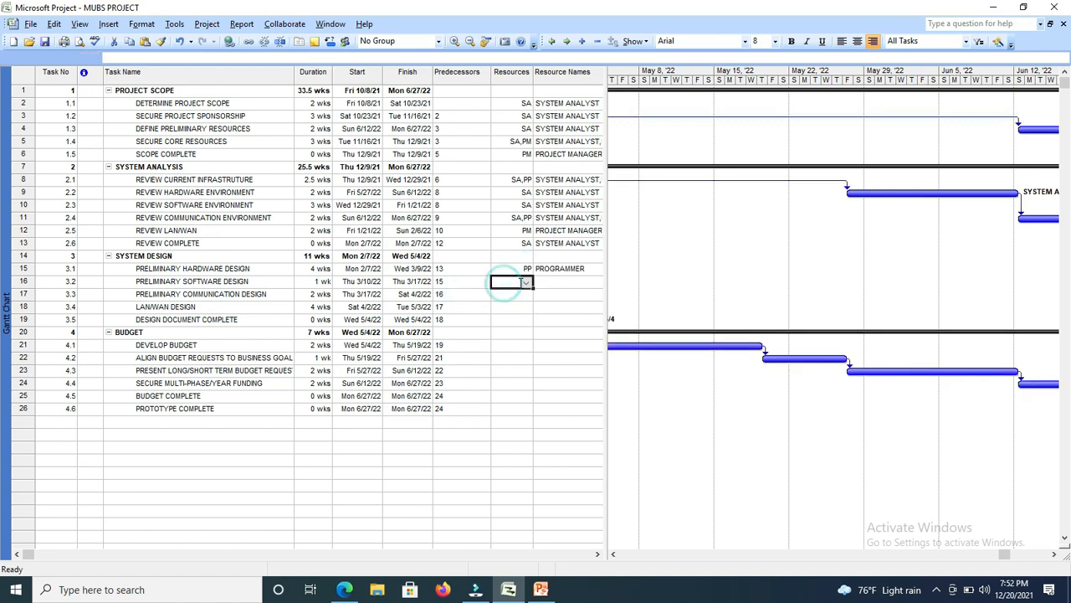
pyautogui.click(526, 282)
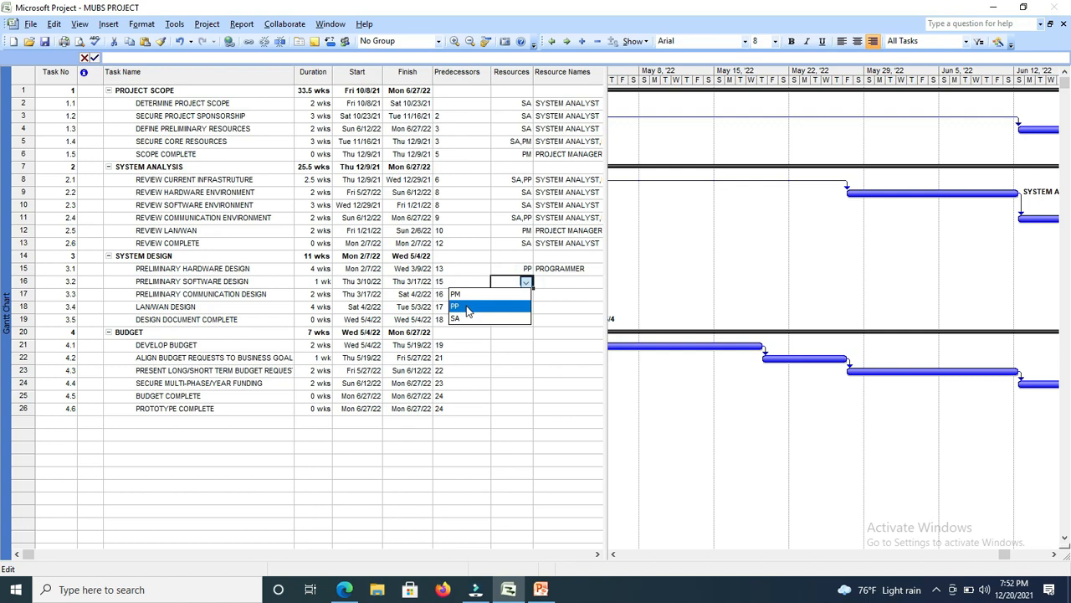
pyautogui.click(469, 306)
pyautogui.click(517, 295)
# Assign the resource PP to the tasks PRELIMINARY COMMUNICATION DESIGN and LAN/WAN DESIGN.
pyautogui.click(526, 294)
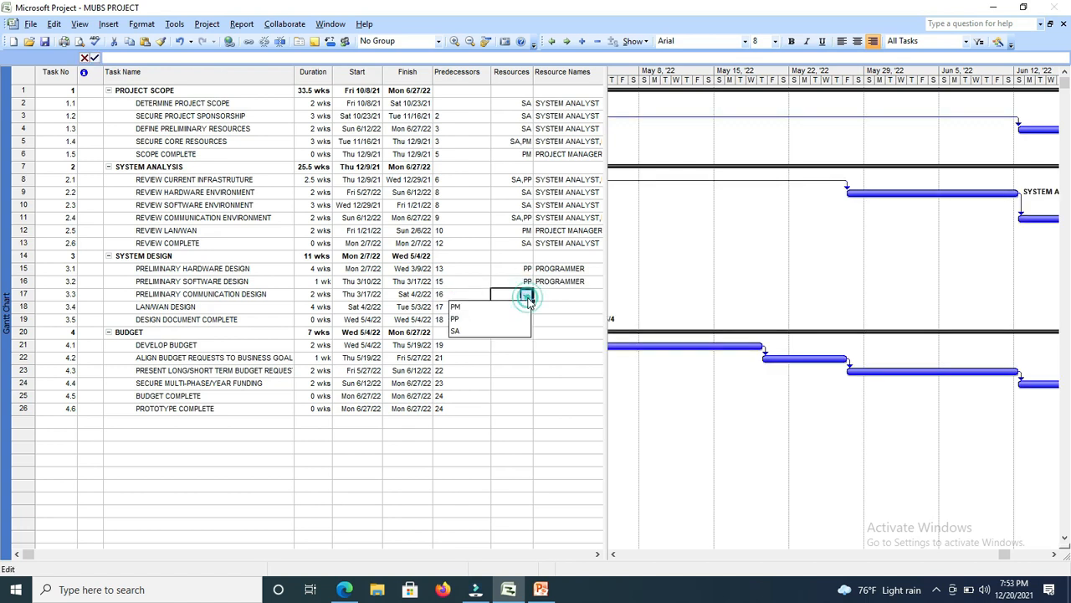
pyautogui.click(468, 319)
pyautogui.click(505, 309)
pyautogui.click(525, 308)
pyautogui.click(469, 332)
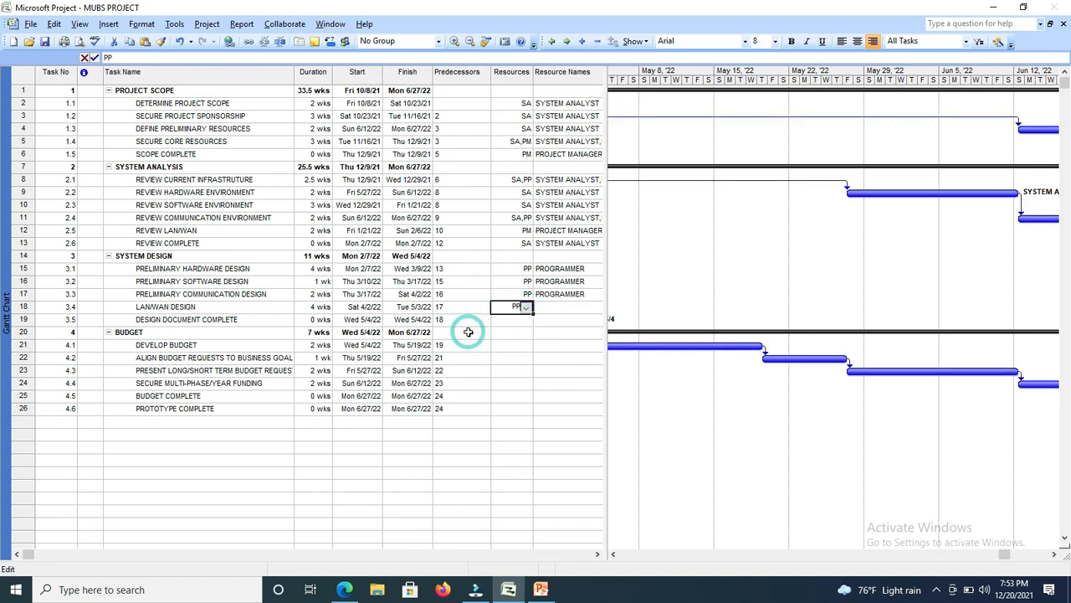
pyautogui.click(500, 319)
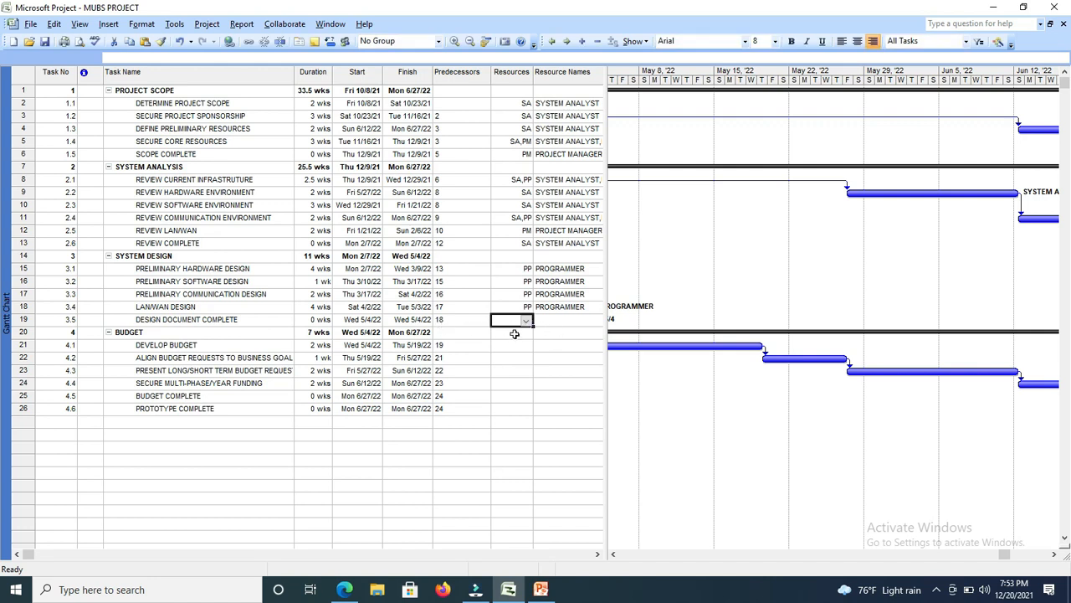
# Assign the resources PP and SA to the task DEVELOP BUDGET under BUDGET.
pyautogui.click(514, 346)
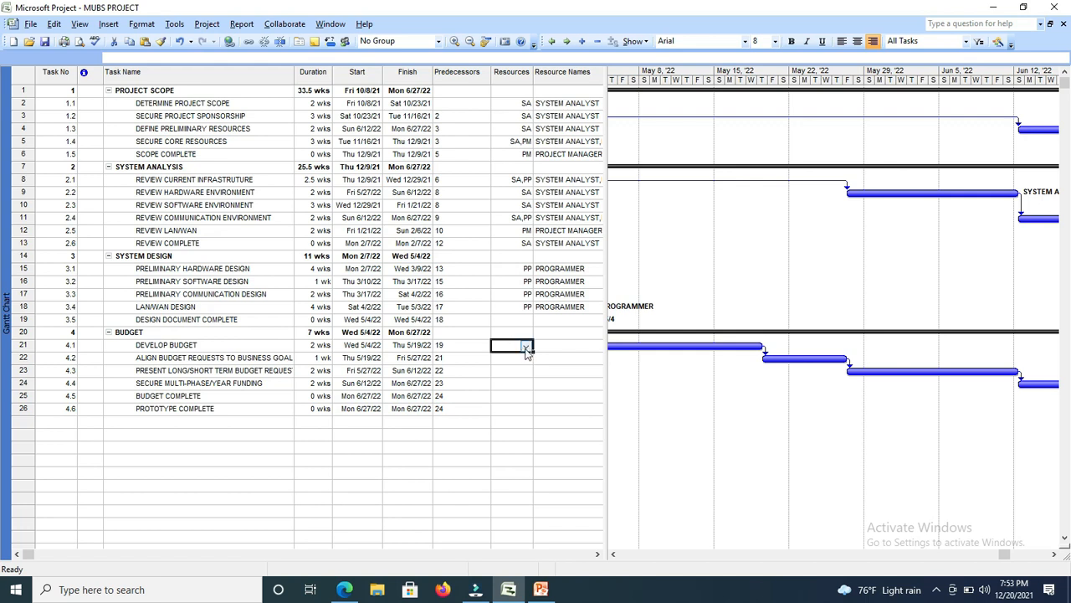
pyautogui.click(526, 345)
pyautogui.click(475, 371)
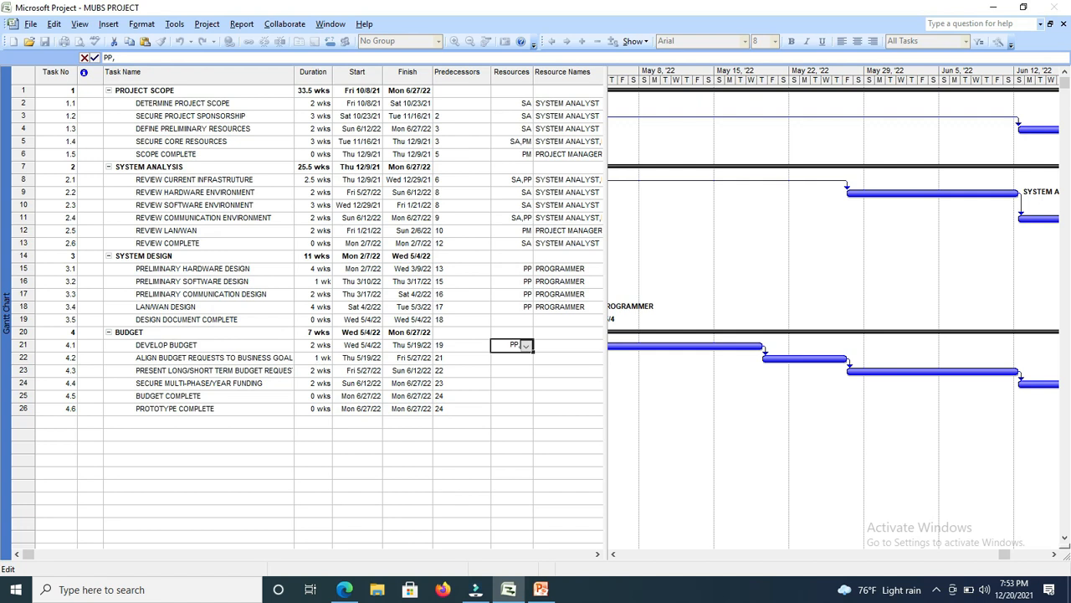
pyautogui.click(526, 346)
pyautogui.click(456, 382)
pyautogui.click(504, 357)
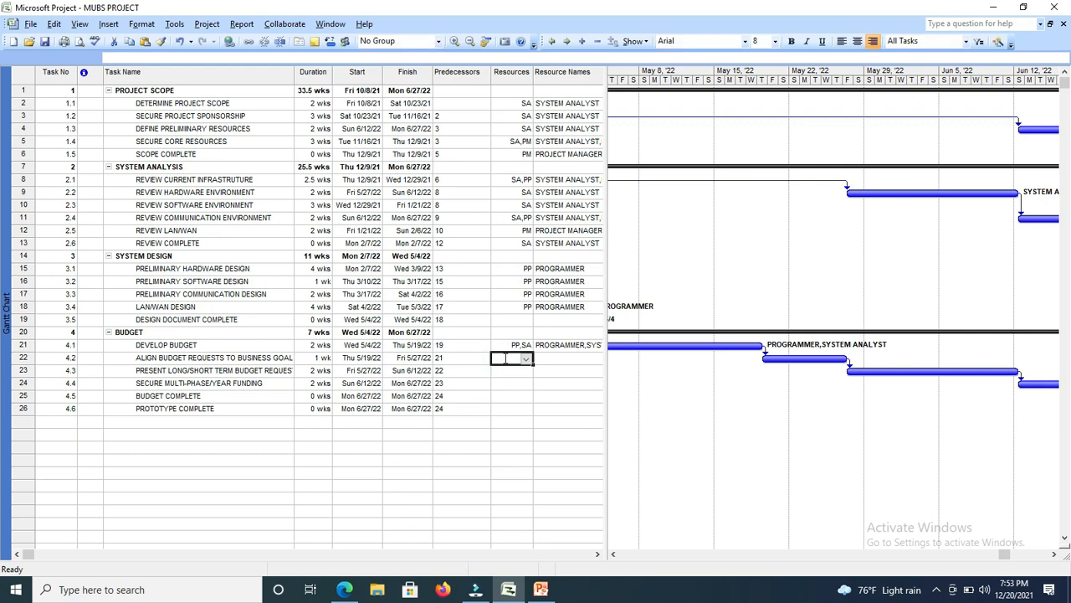
# Assign the resources SA and PP to the budget task that aligns budget requests to business goals.
pyautogui.click(527, 365)
pyautogui.click(461, 394)
pyautogui.write(',')
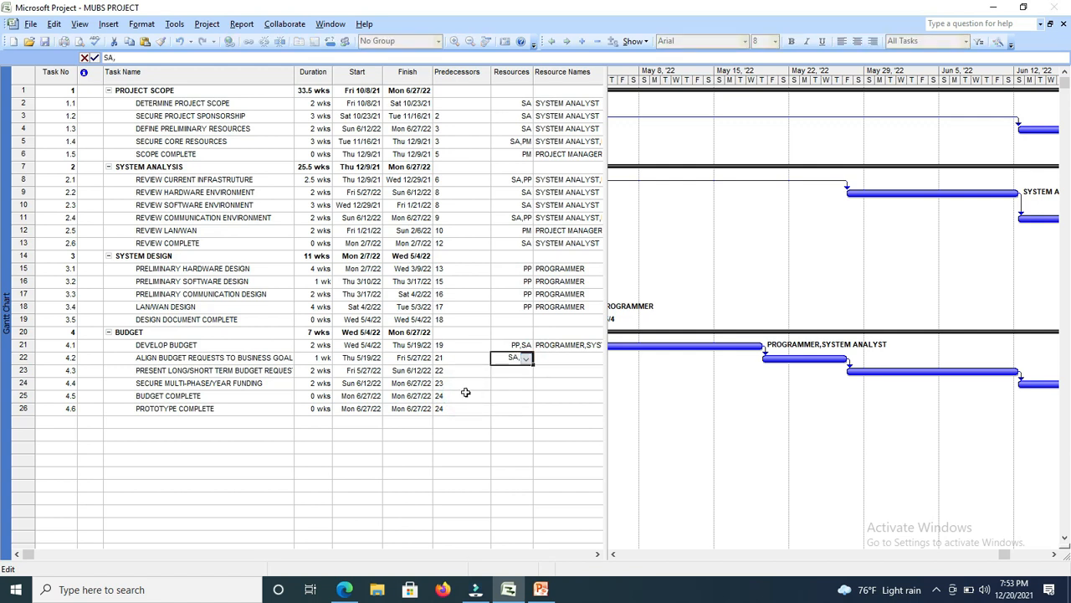
pyautogui.click(527, 358)
pyautogui.click(481, 382)
# Assign the resources PM and SA to the task that presents the long/short term budget requests.
pyautogui.click(513, 372)
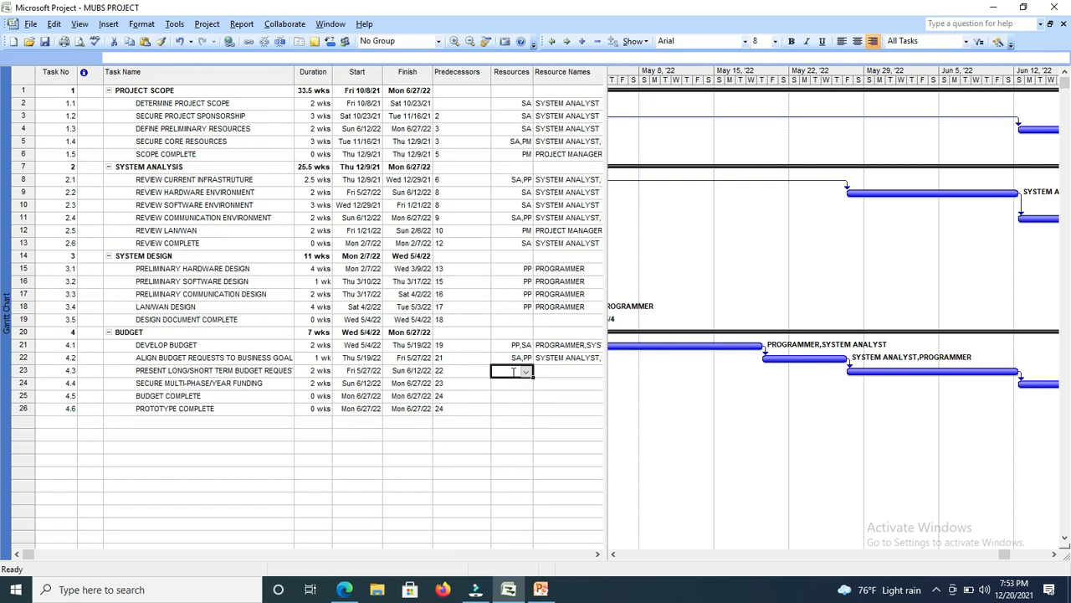
pyautogui.click(526, 371)
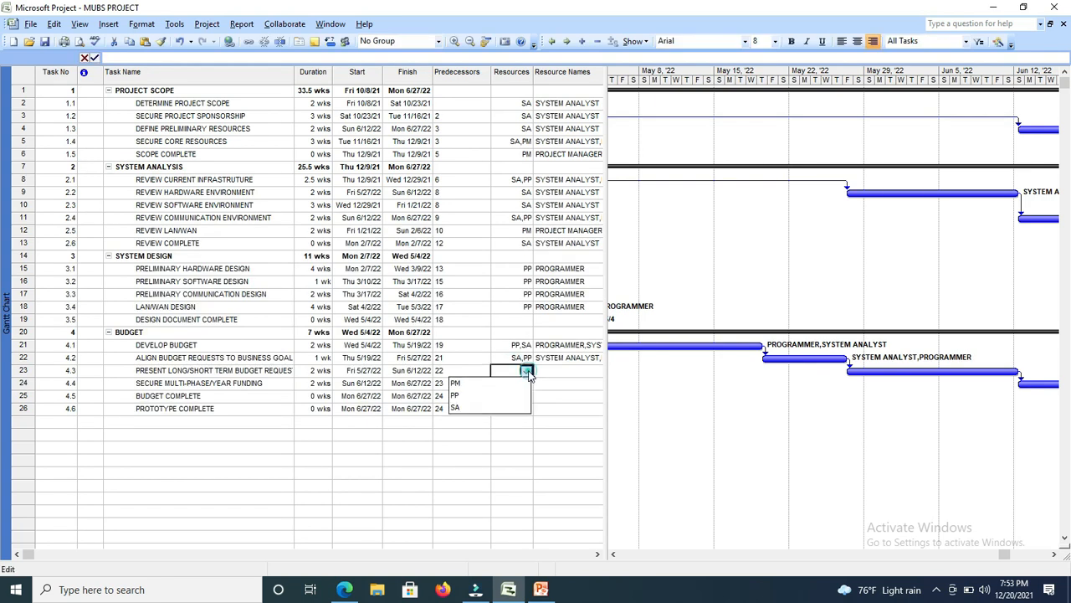
pyautogui.click(465, 384)
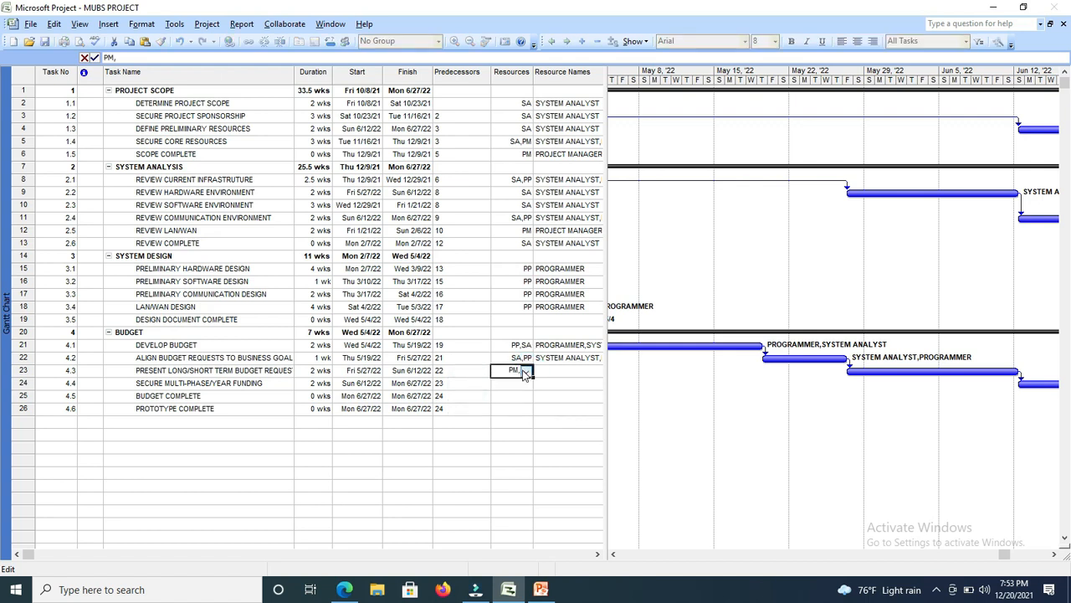
pyautogui.click(525, 370)
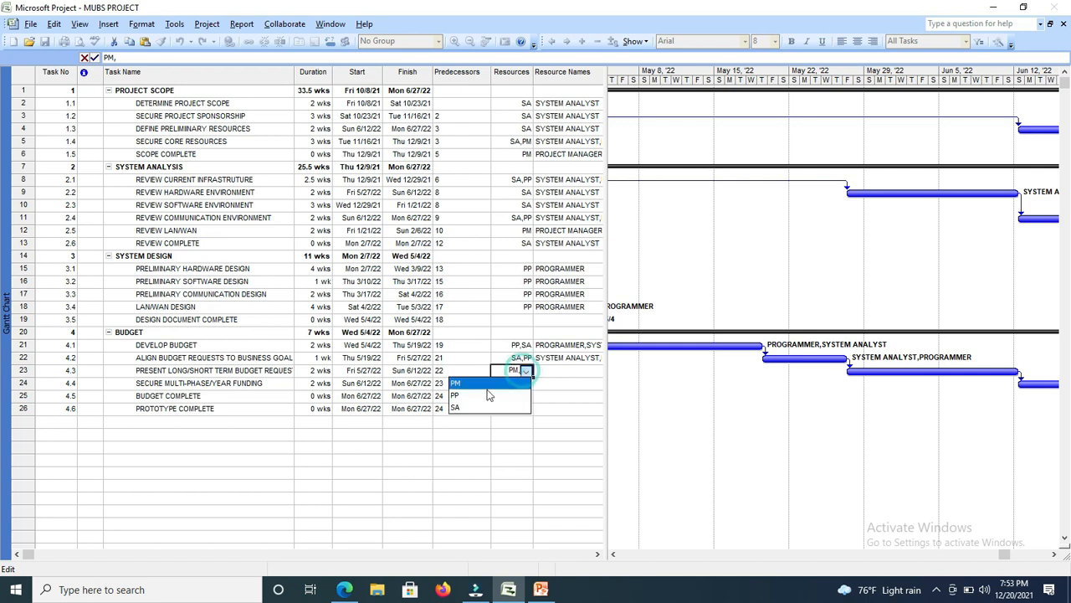
pyautogui.click(465, 408)
# Assign the resource SA to the task SECURE MULTI-PHASE/YEAR FUNDING.
pyautogui.click(511, 383)
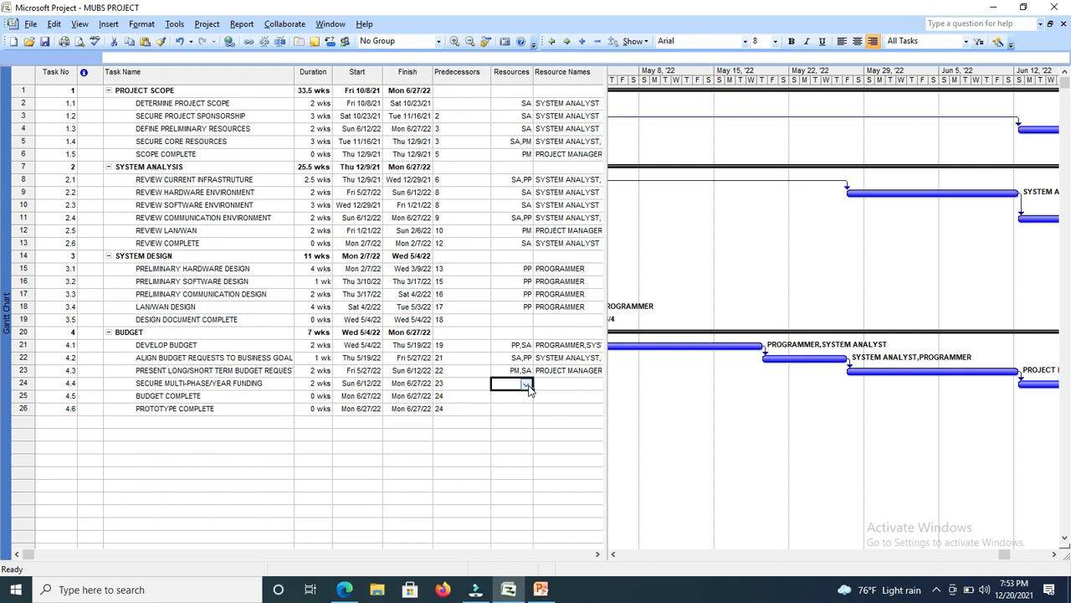
pyautogui.click(527, 384)
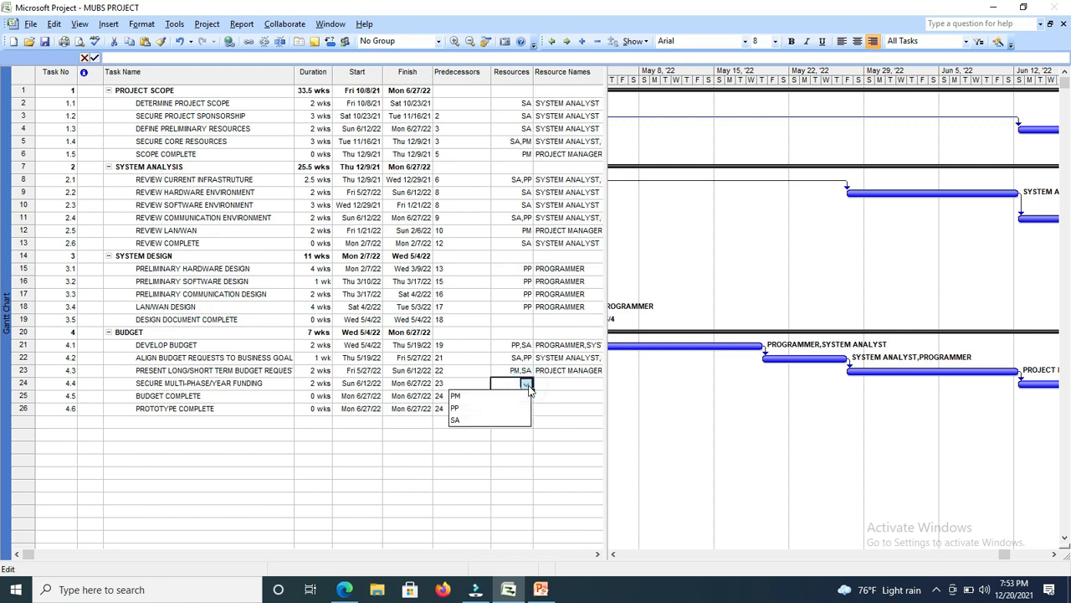
pyautogui.click(470, 419)
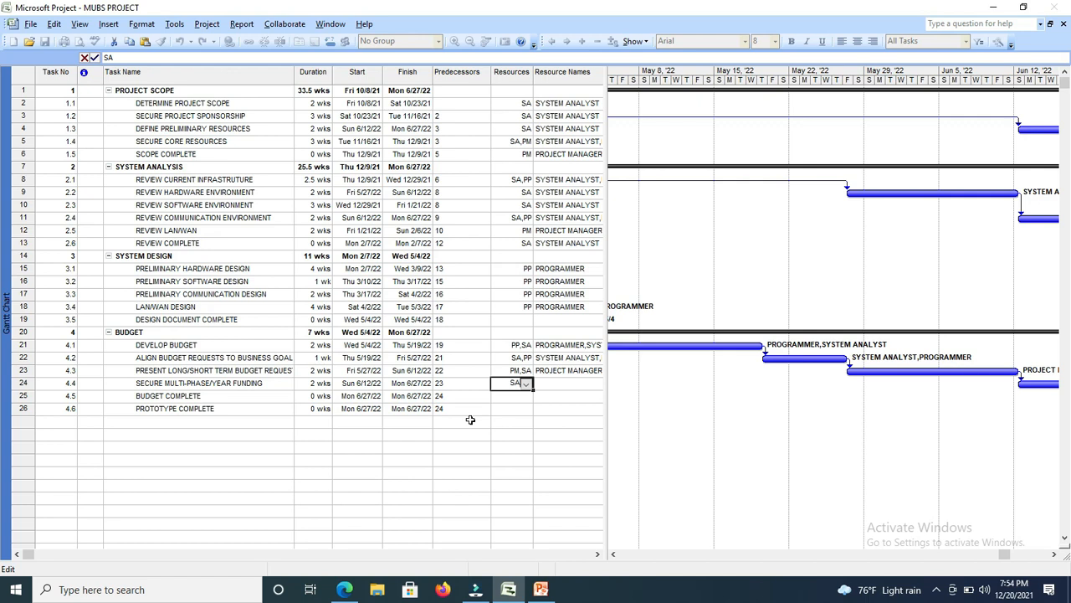
pyautogui.click(516, 399)
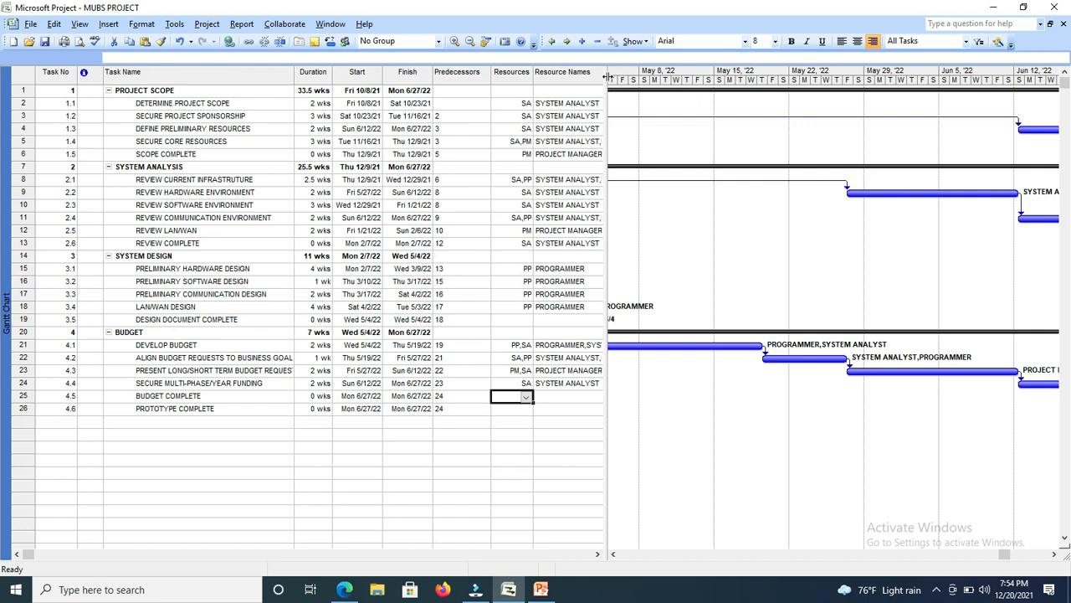
# Enlarge the task table area and define a new column before Resource Names based on the Cost field.
pyautogui.moveTo(604, 76); pyautogui.dragTo(649, 77)
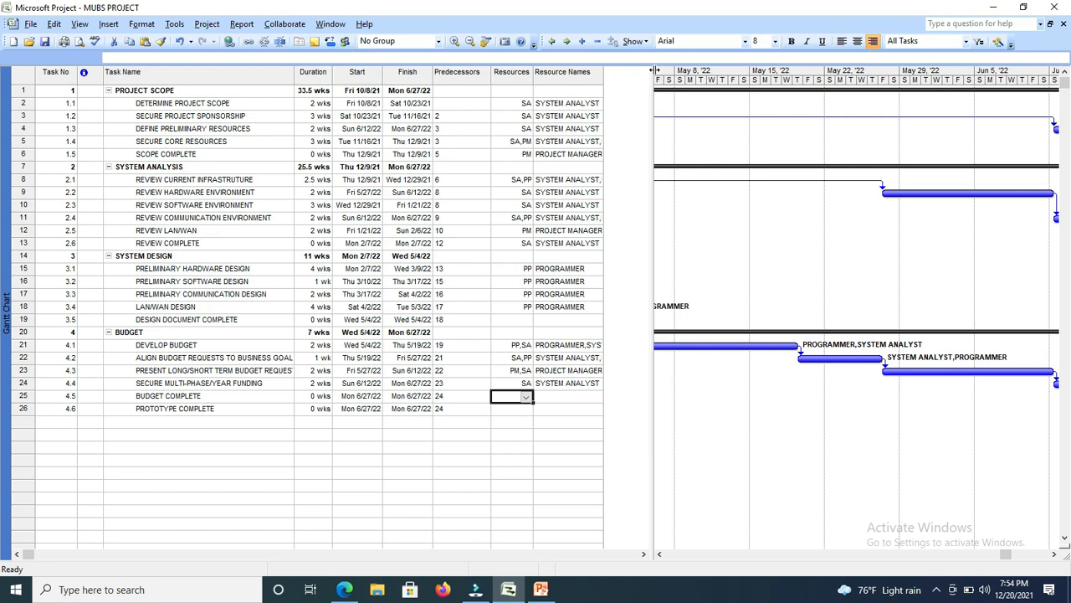
pyautogui.moveTo(655, 71); pyautogui.dragTo(672, 71)
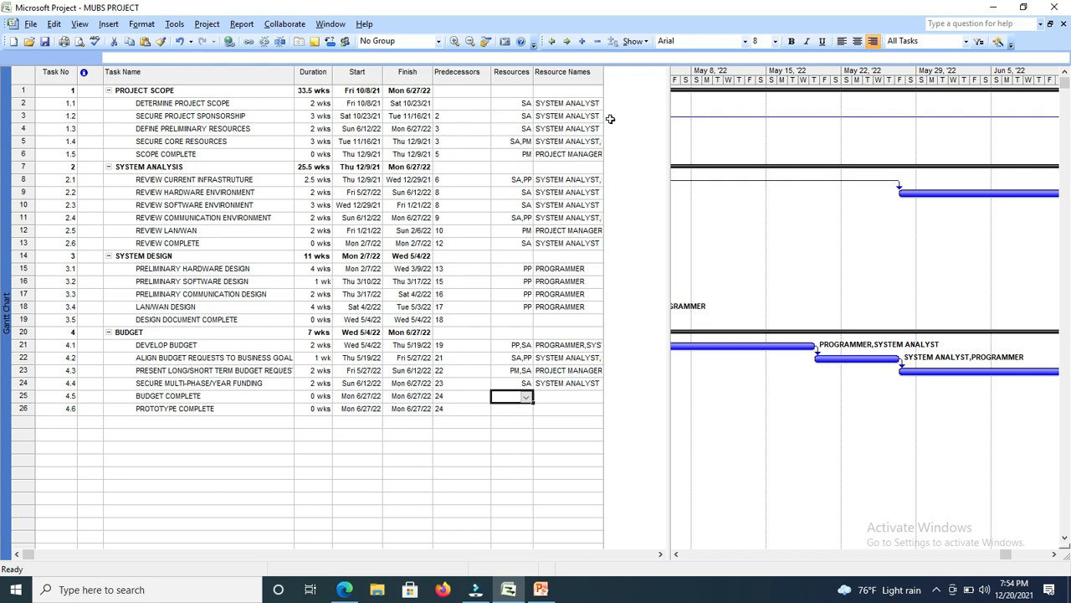
pyautogui.click(584, 91)
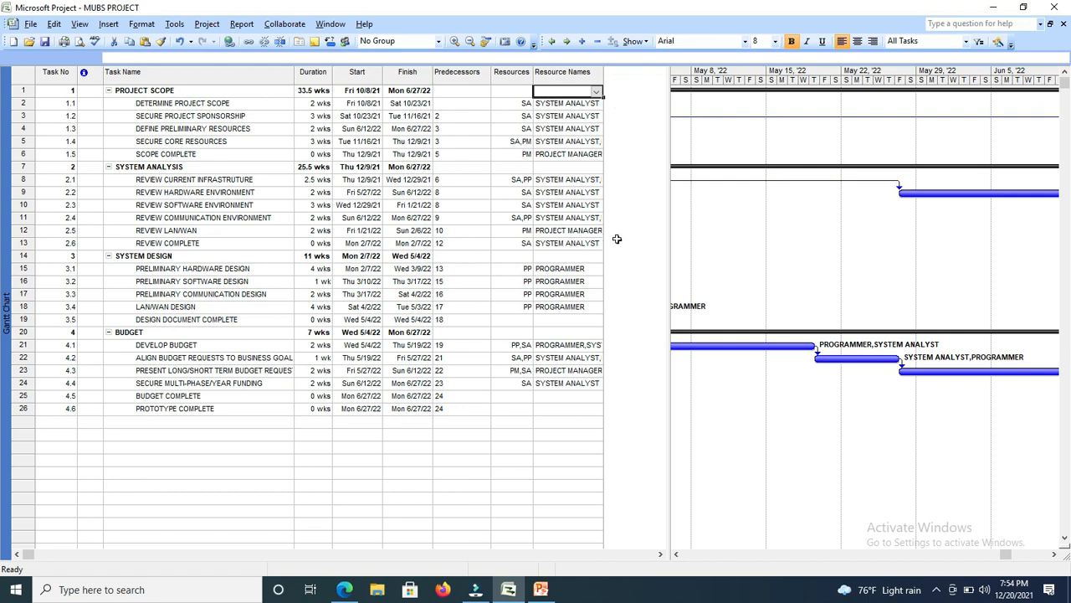
pyautogui.click(111, 24)
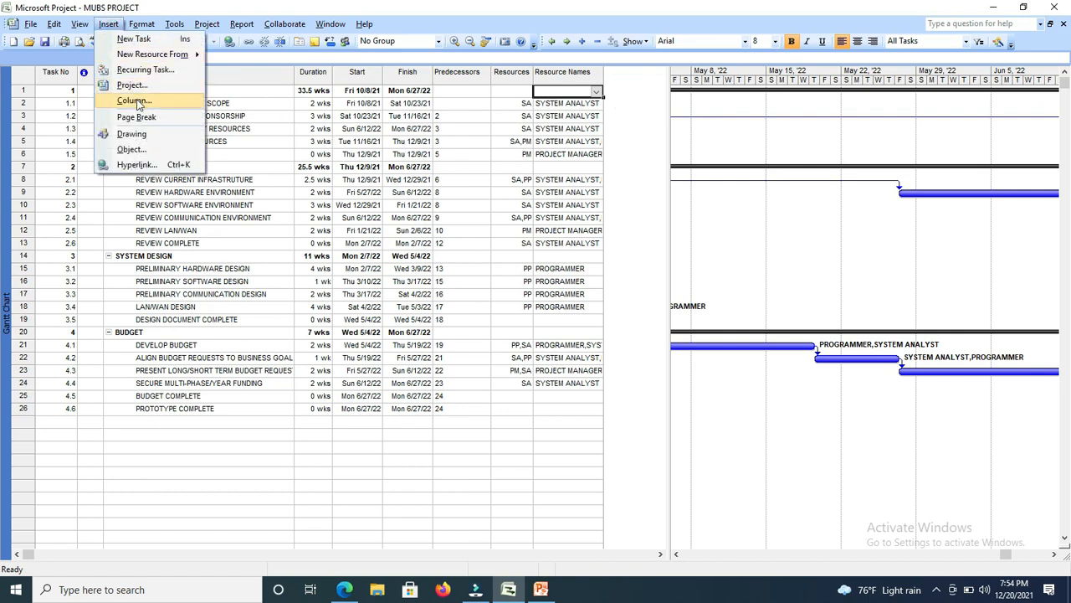
pyautogui.click(134, 101)
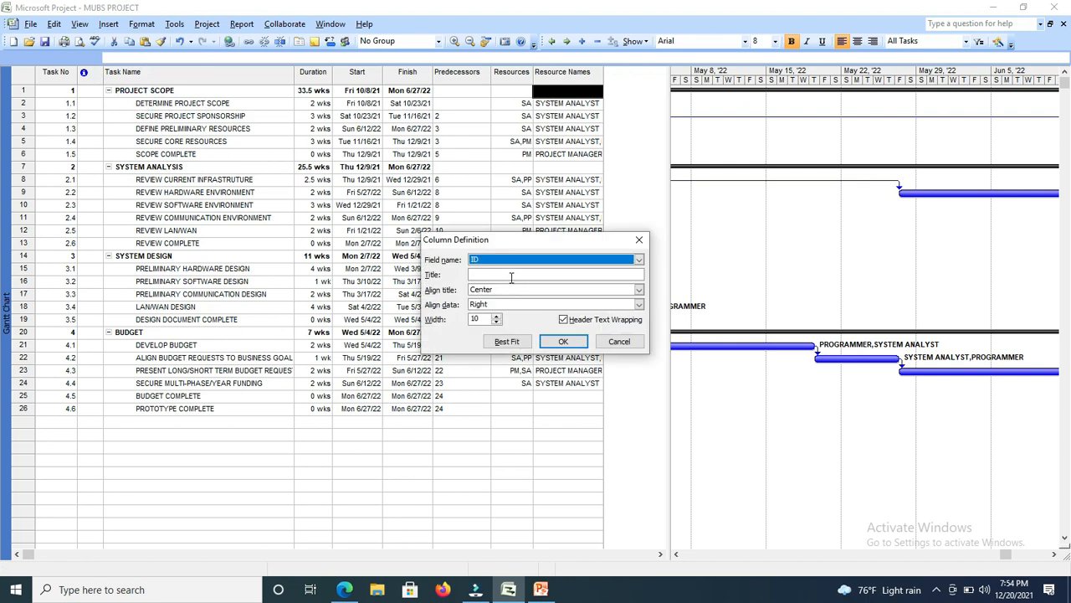
pyautogui.press('c')
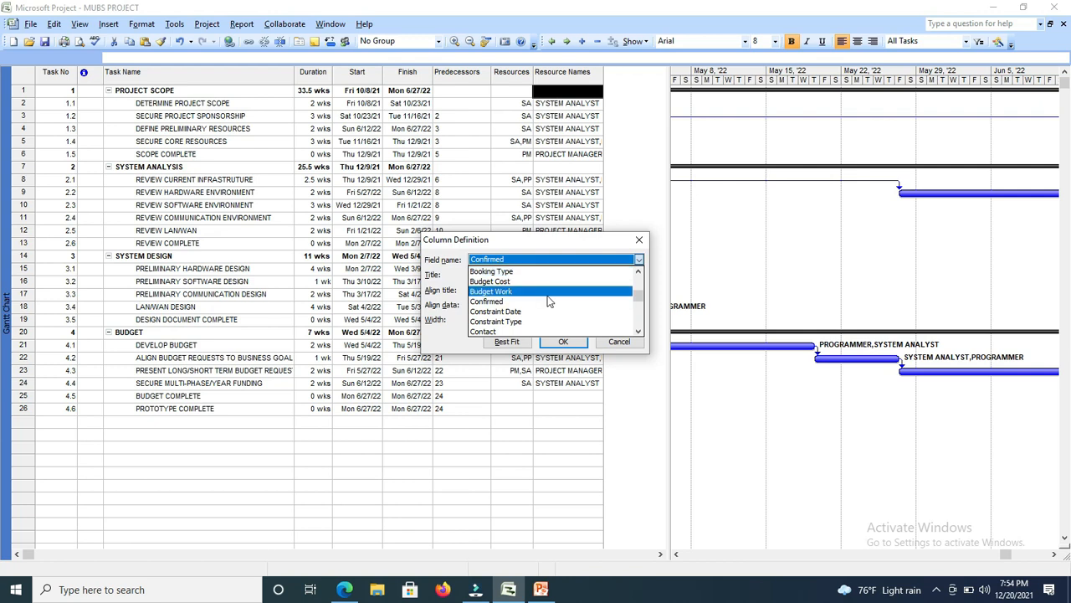
pyautogui.click(638, 331)
pyautogui.click(638, 331)
pyautogui.click(638, 332)
pyautogui.click(639, 332)
pyautogui.click(638, 332)
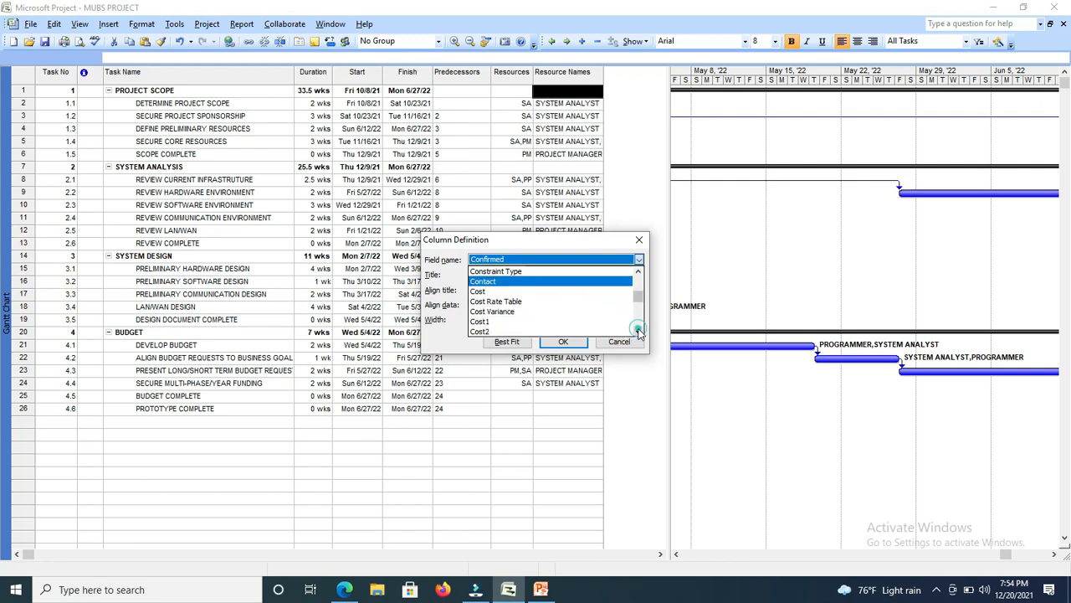
pyautogui.click(487, 289)
# Insert the Cost column with the title Total Cost and widen it to fit its amounts.
pyautogui.click(494, 273)
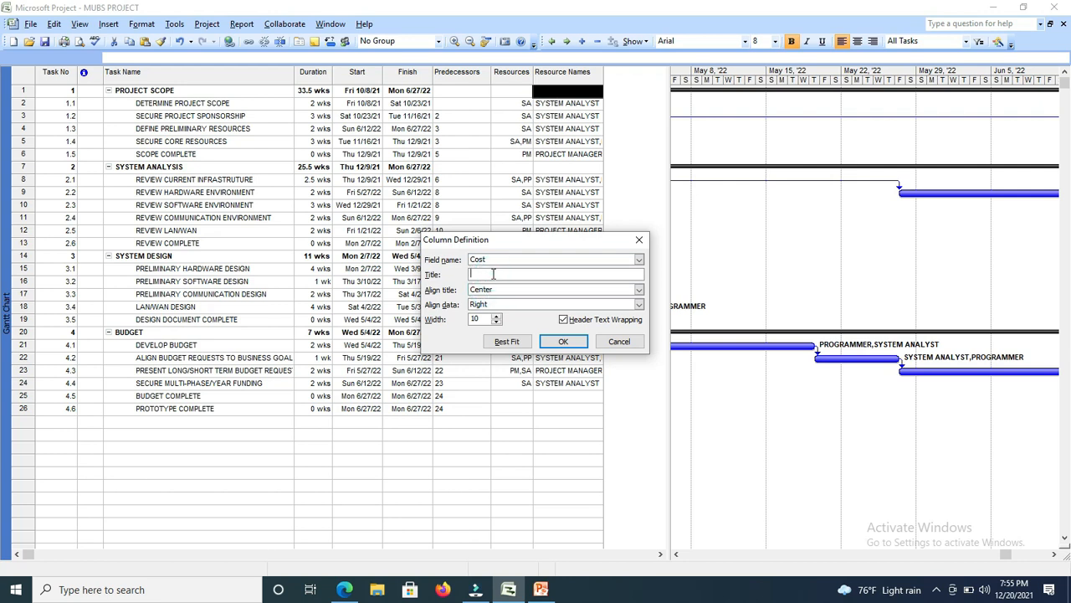
pyautogui.write('Total Cost')
pyautogui.click(566, 341)
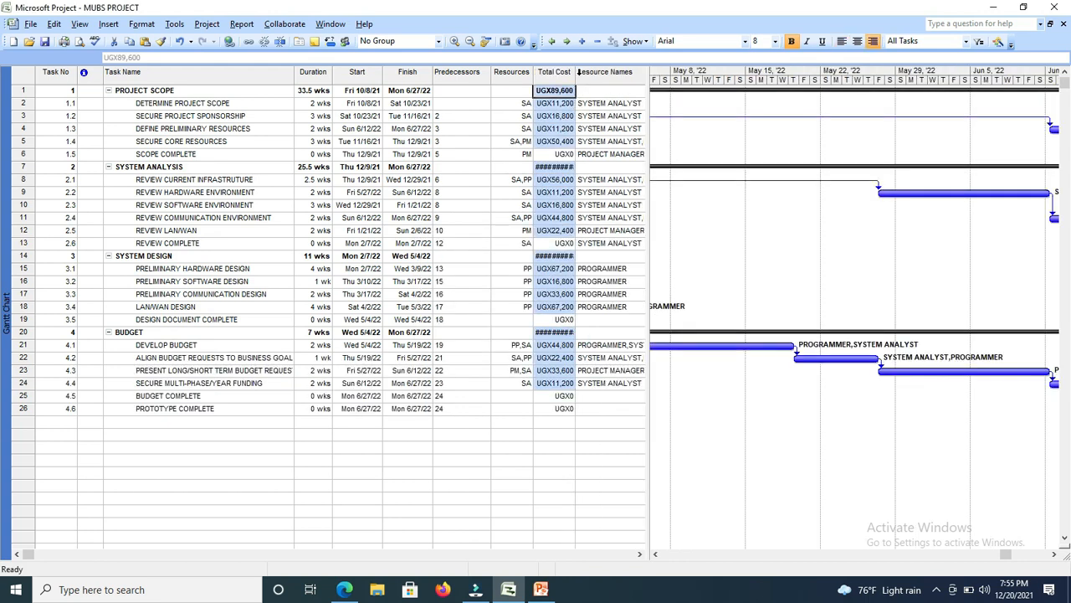
pyautogui.moveTo(575, 74); pyautogui.dragTo(598, 75)
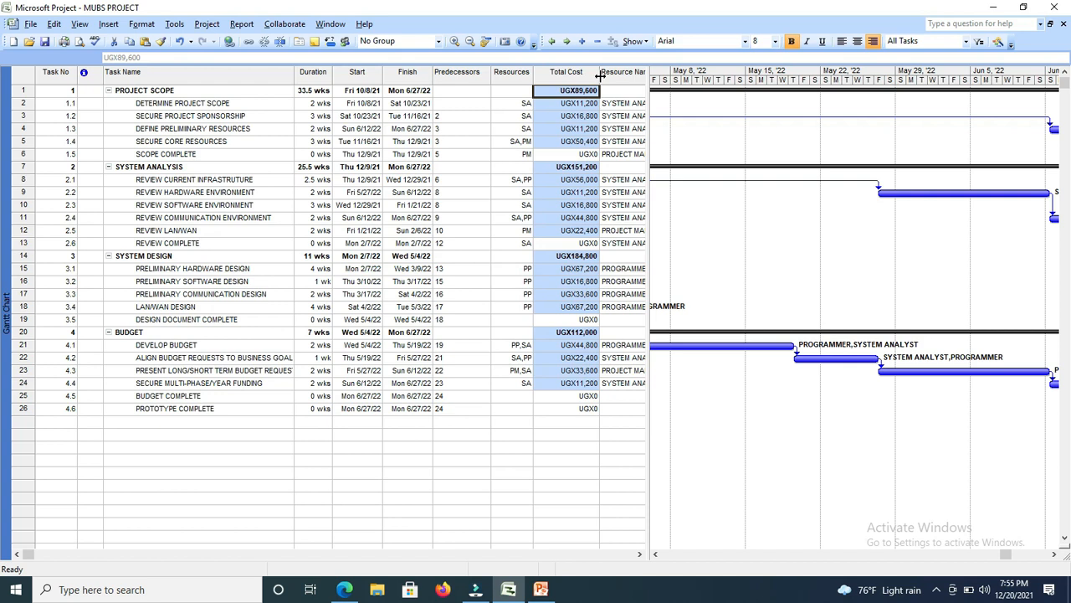
pyautogui.click(487, 103)
pyautogui.click(558, 90)
pyautogui.click(559, 89)
# Insert a new blank task above the summary task PROJECT SCOPE.
pyautogui.click(19, 91)
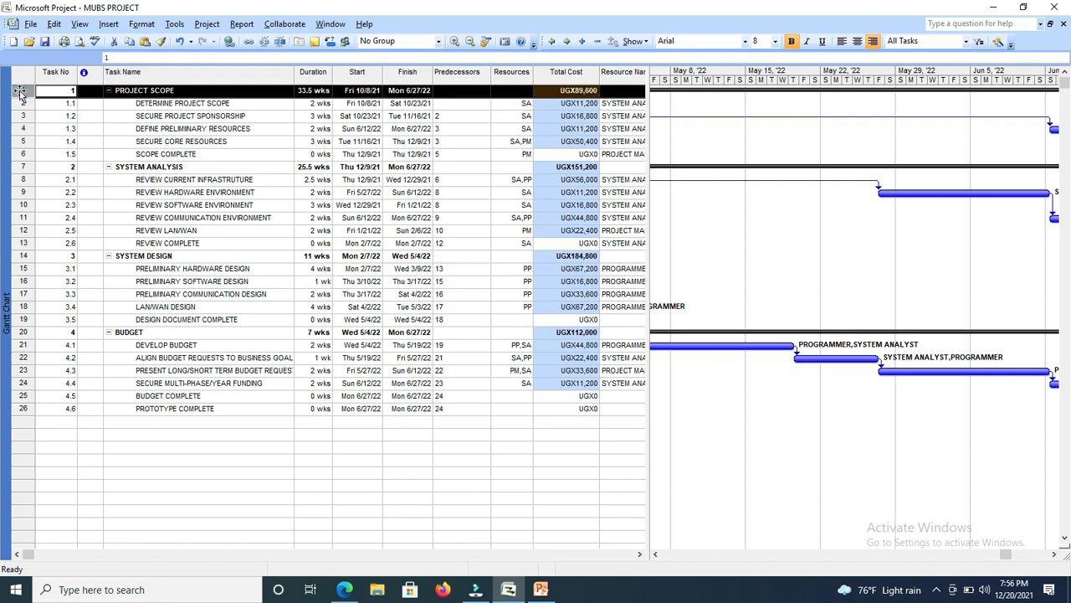
pyautogui.rightClick(20, 92)
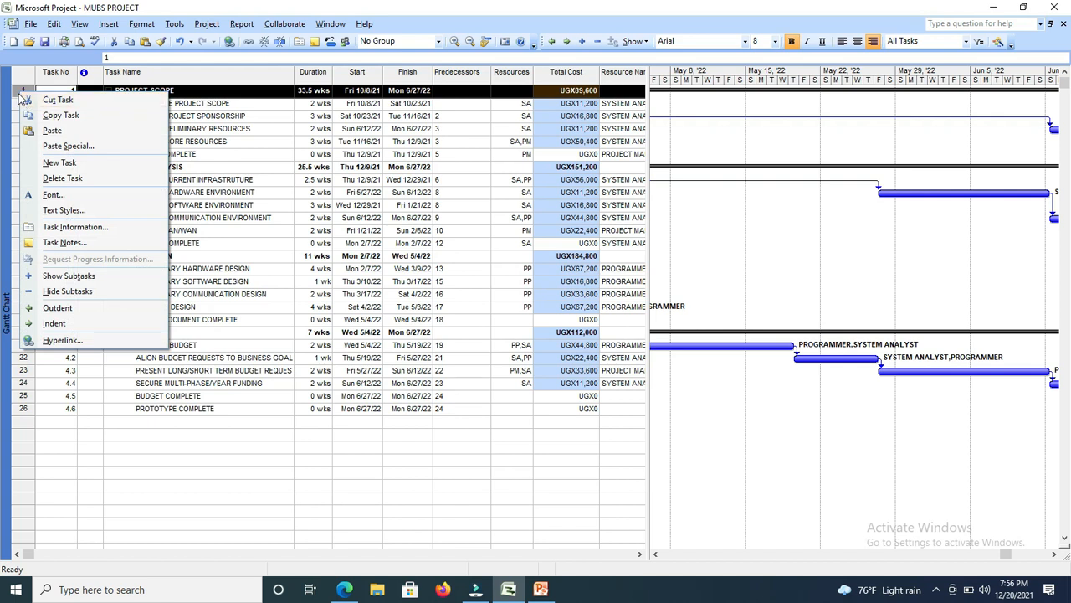
pyautogui.click(20, 94)
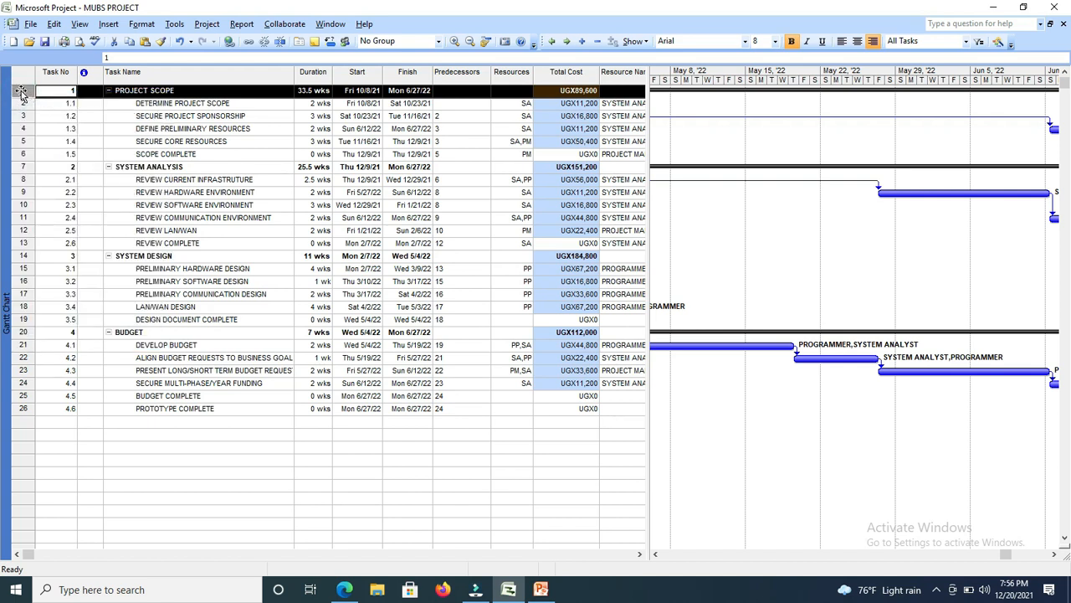
pyautogui.rightClick(21, 93)
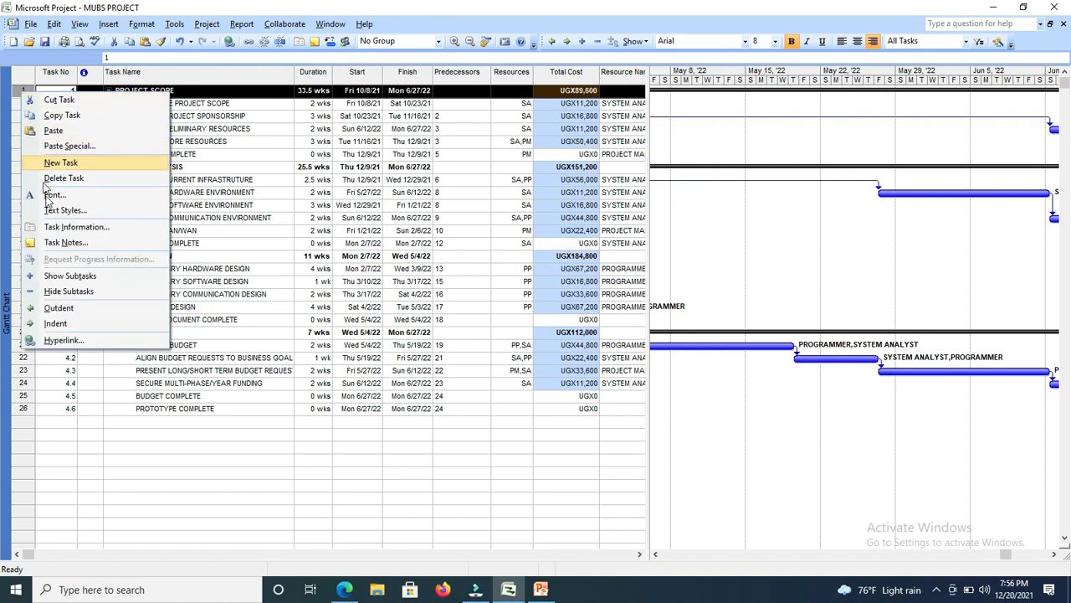
pyautogui.click(70, 165)
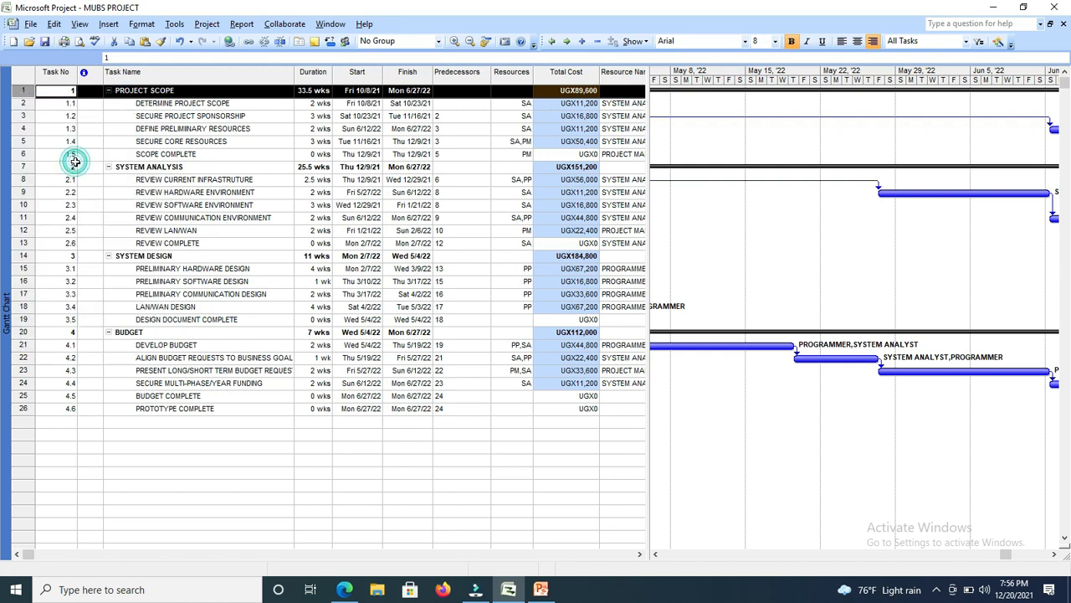
# Name the new first task ENTIRE PROJECT.
pyautogui.click(150, 91)
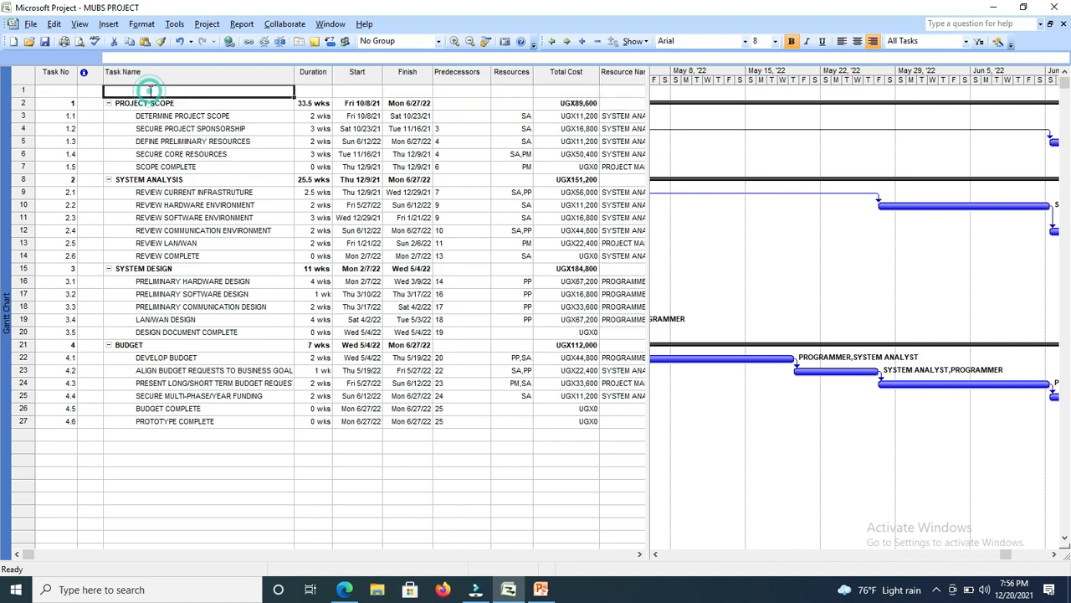
pyautogui.write('ent')
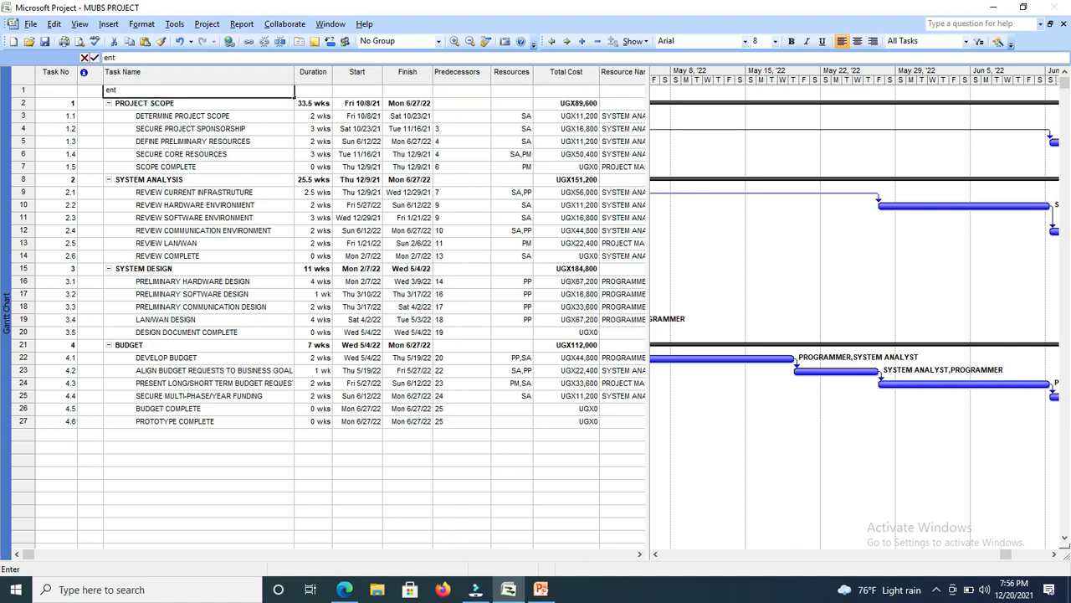
pyautogui.press('BackSpace')
pyautogui.press('BackSpace')
pyautogui.press('BackSpace')
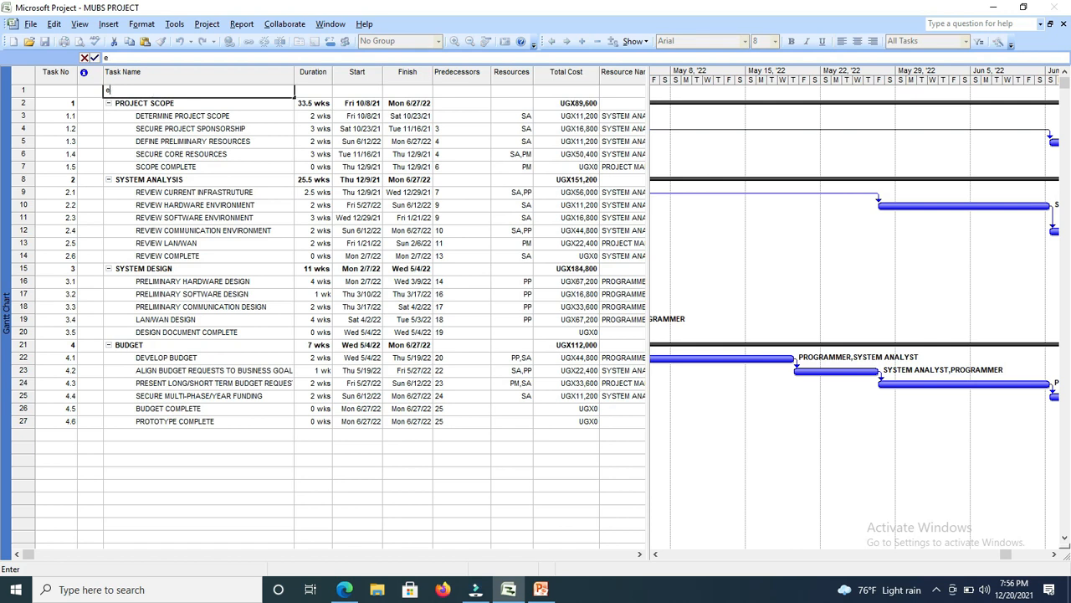
pyautogui.write('ENTIRE PROJEC')
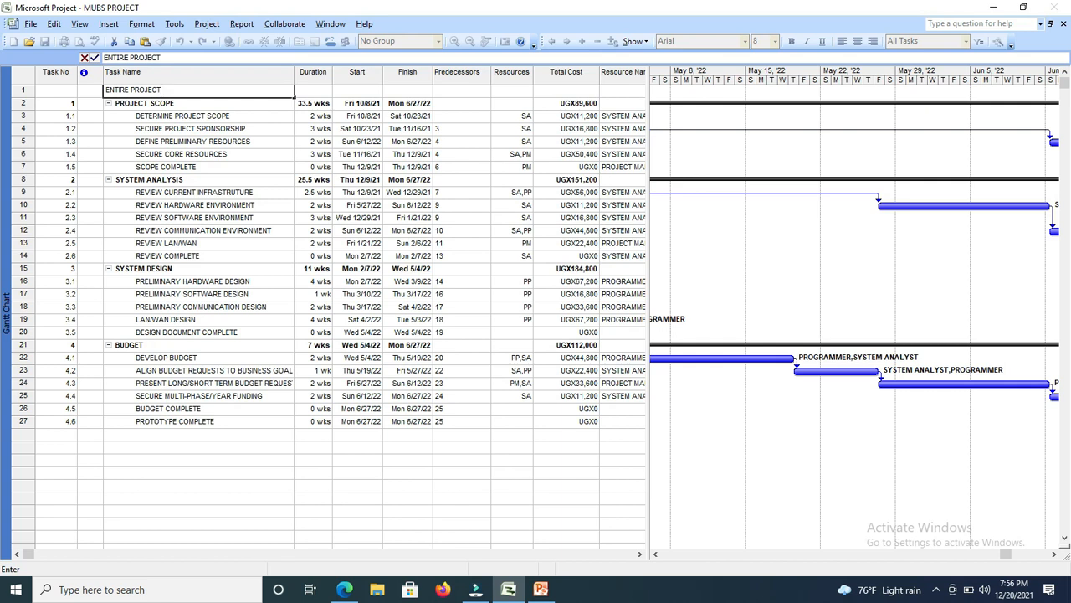
pyautogui.write('T')
pyautogui.click(308, 89)
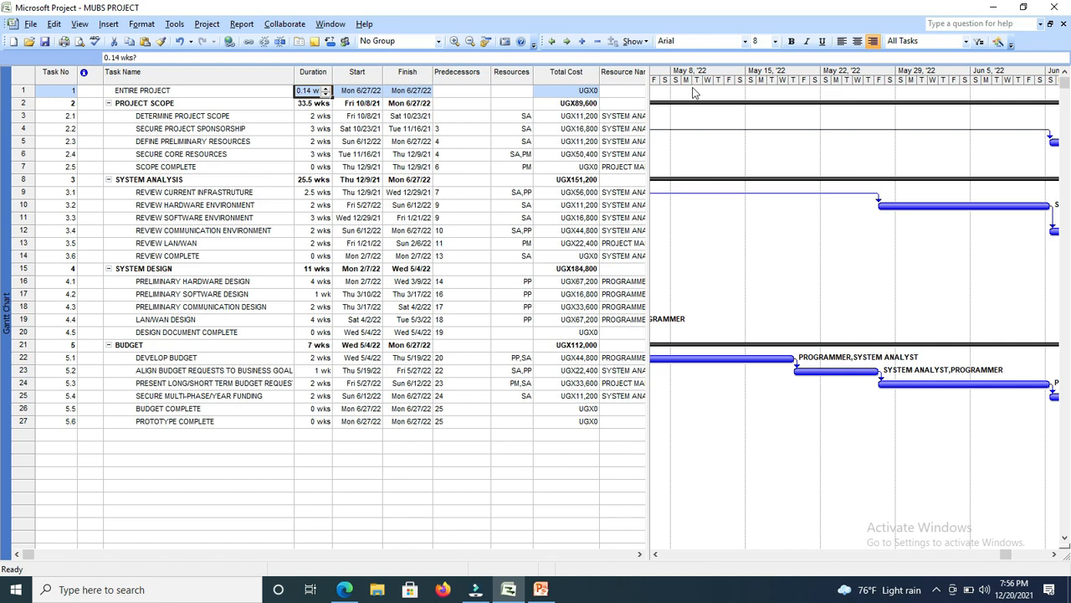
# Indent the summary tasks PROJECT SCOPE and SYSTEM ANALYSIS one level under ENTIRE PROJECT.
pyautogui.click(160, 92)
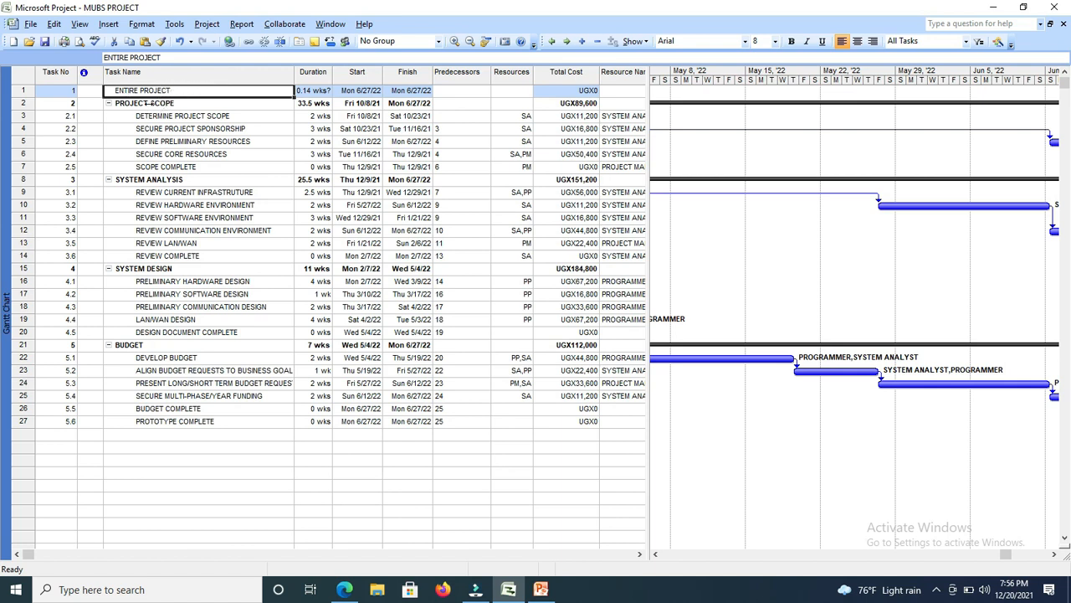
pyautogui.click(145, 103)
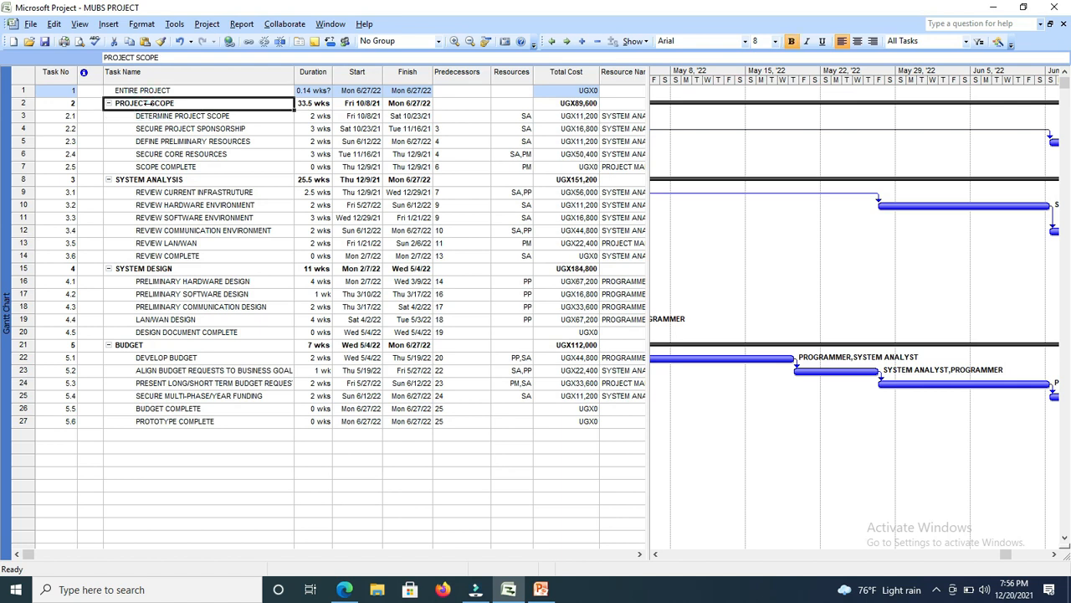
pyautogui.click(567, 42)
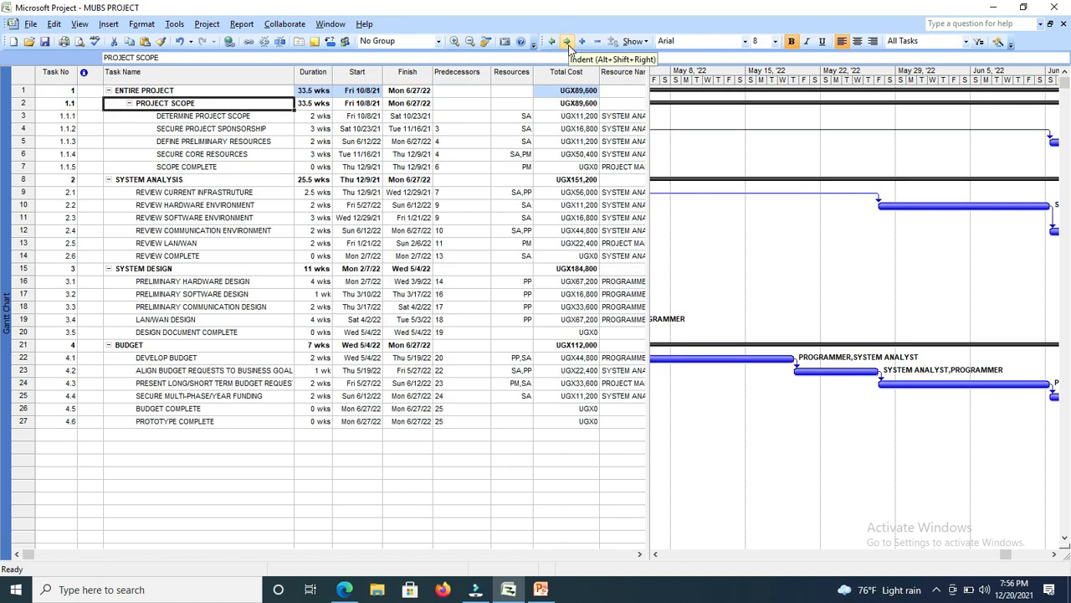
pyautogui.click(167, 180)
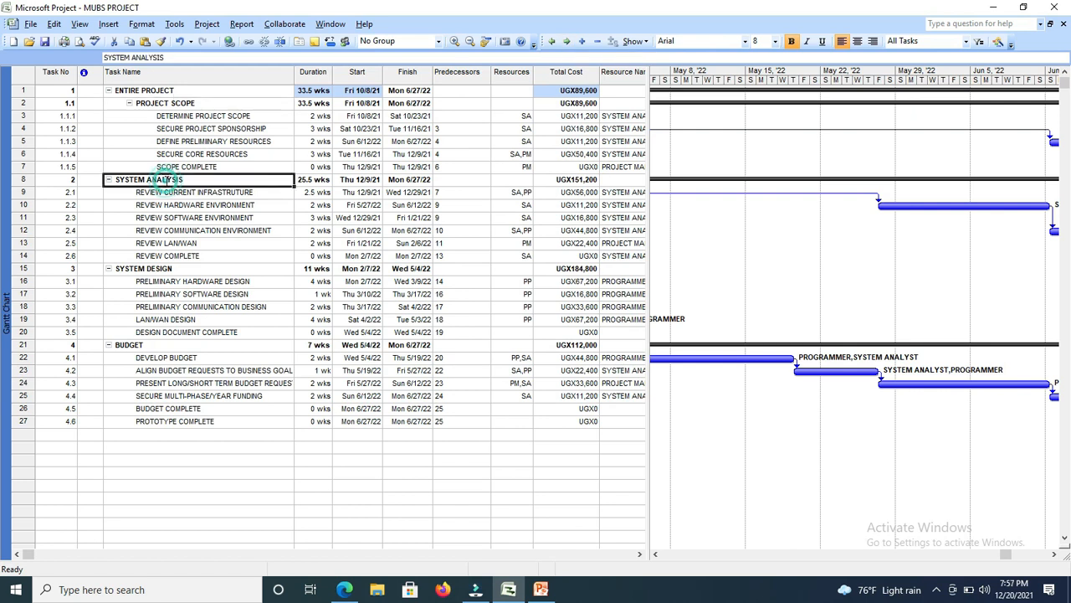
pyautogui.click(566, 42)
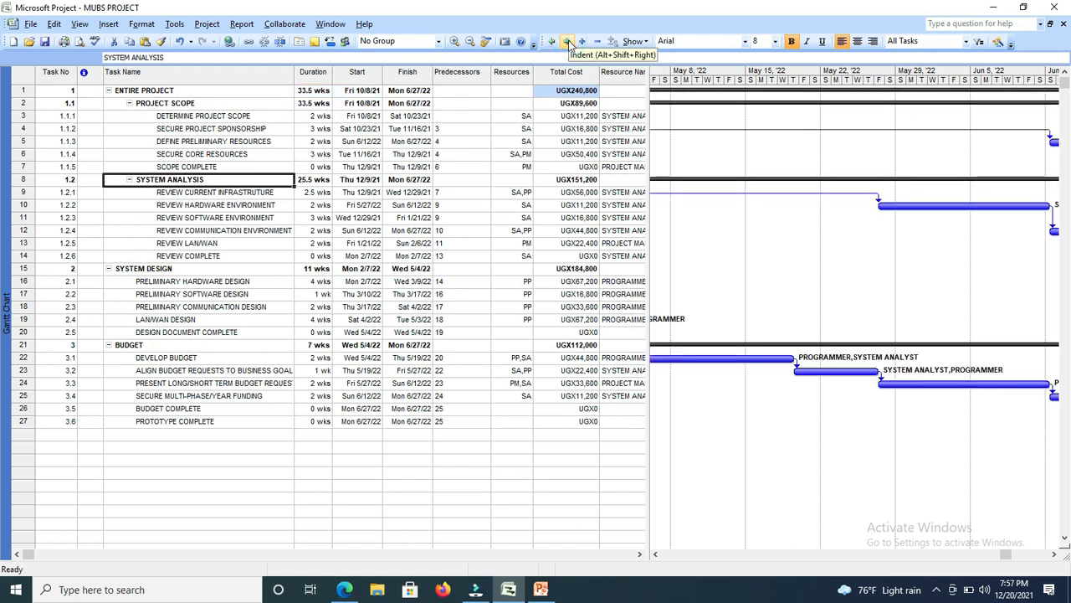
# Indent the summary tasks SYSTEM DESIGN and BUDGET one level under ENTIRE PROJECT.
pyautogui.click(138, 268)
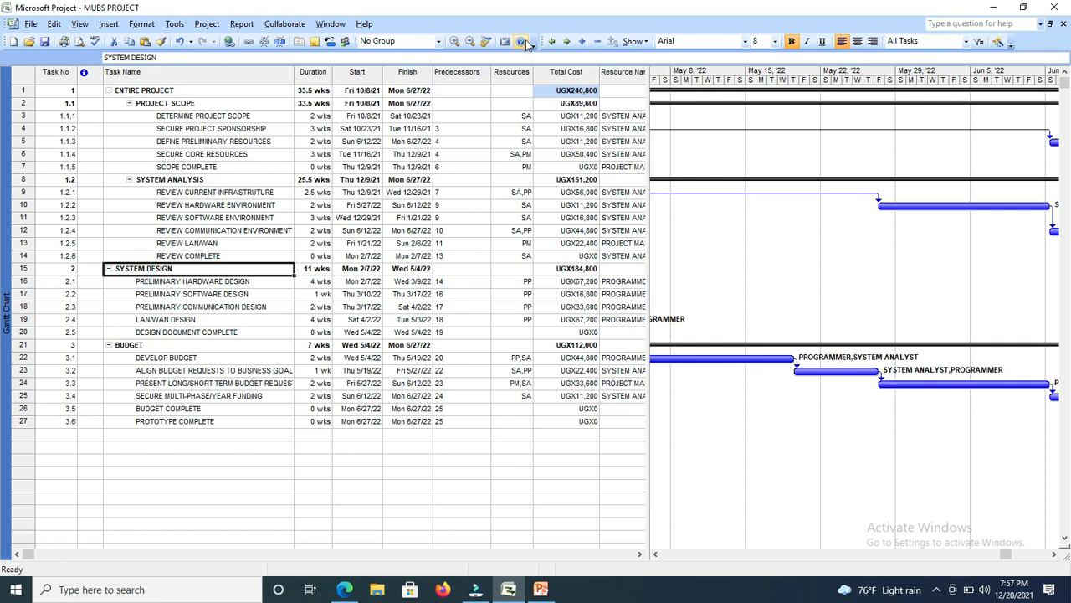
pyautogui.click(567, 42)
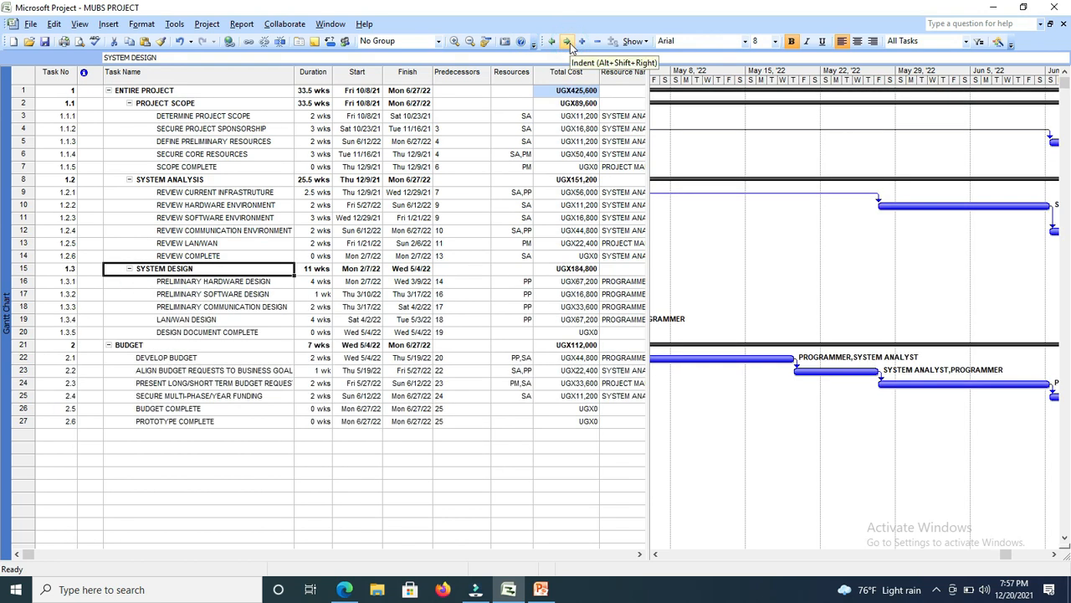
pyautogui.click(159, 345)
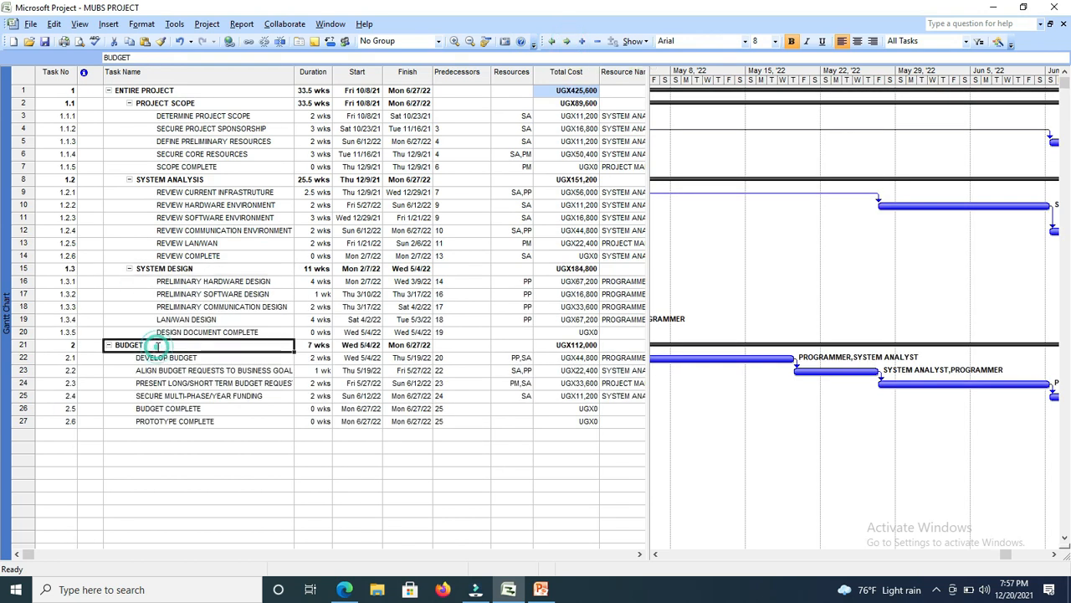
pyautogui.click(566, 42)
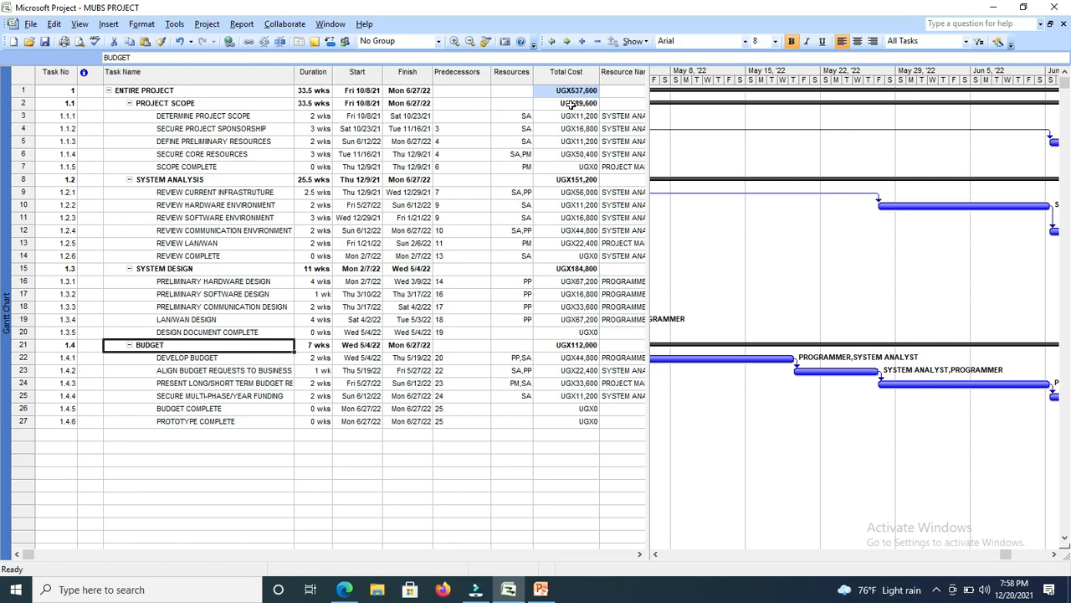
# Open Calculator, narrow its window and place it over the Gantt chart so the Total Cost column stays visible.
pyautogui.click(101, 588)
pyautogui.write('CAL')
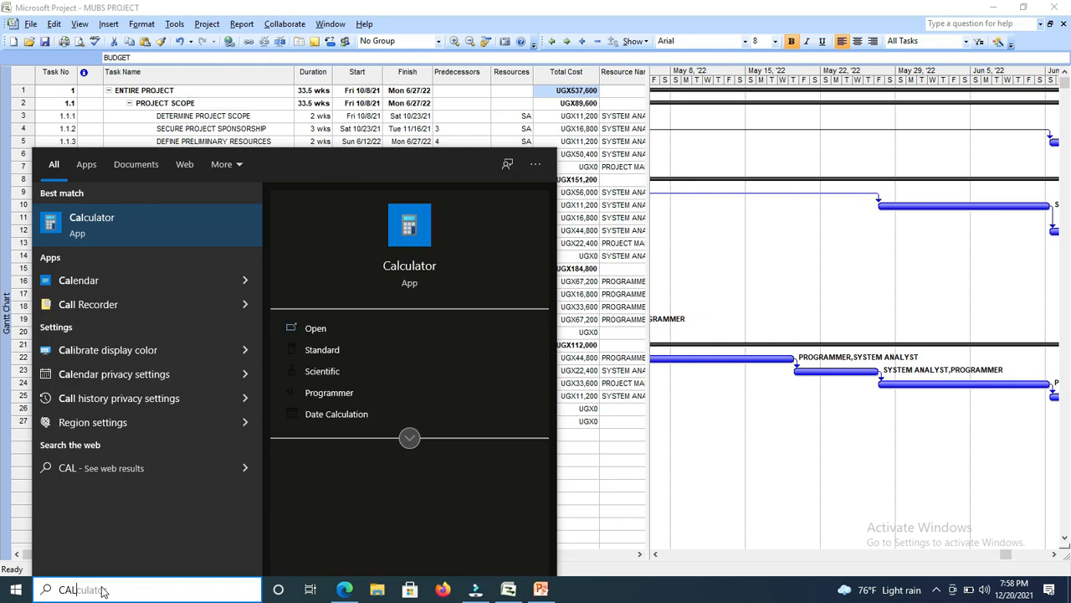
pyautogui.press('Return')
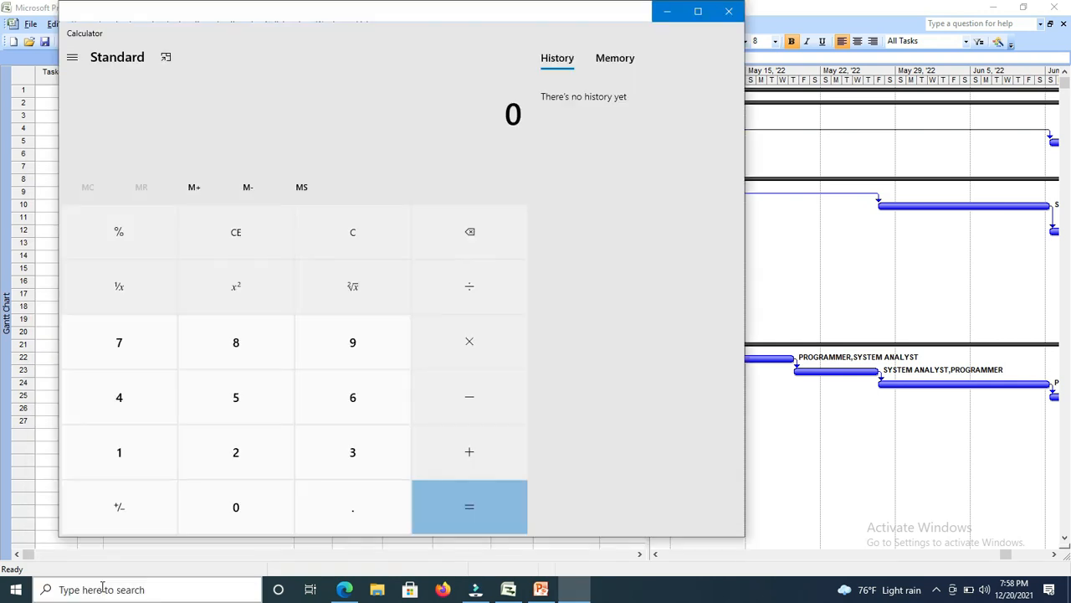
pyautogui.click(699, 12)
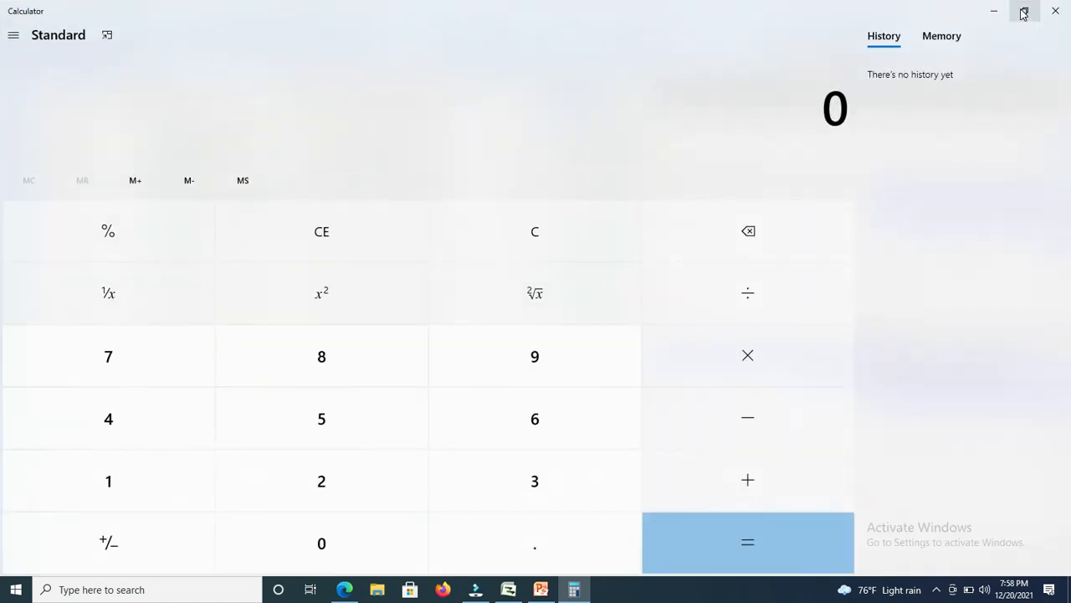
pyautogui.click(1023, 13)
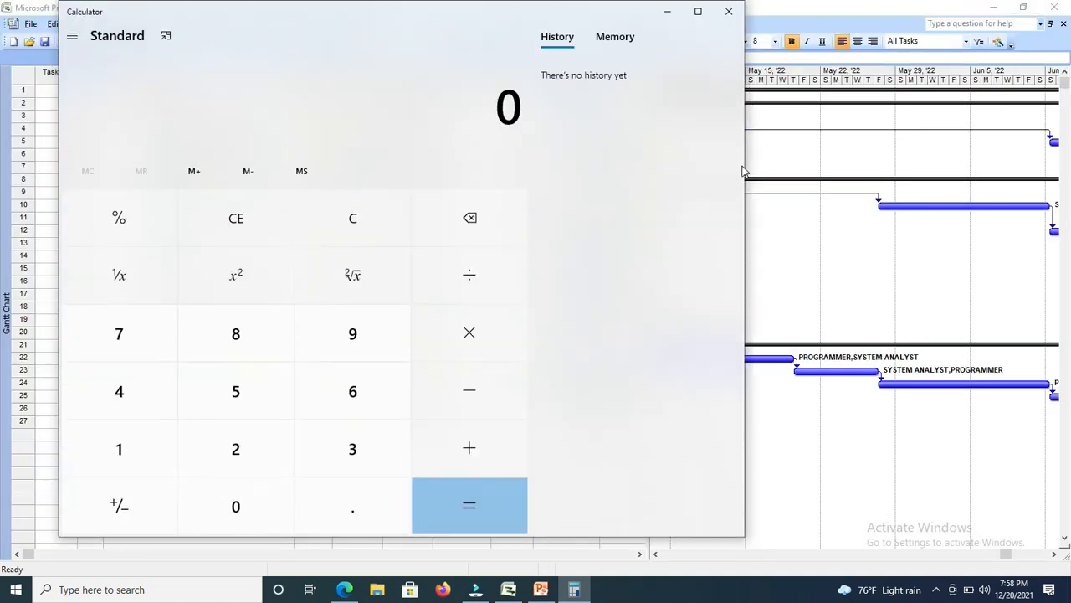
pyautogui.moveTo(57, 157); pyautogui.dragTo(779, 173)
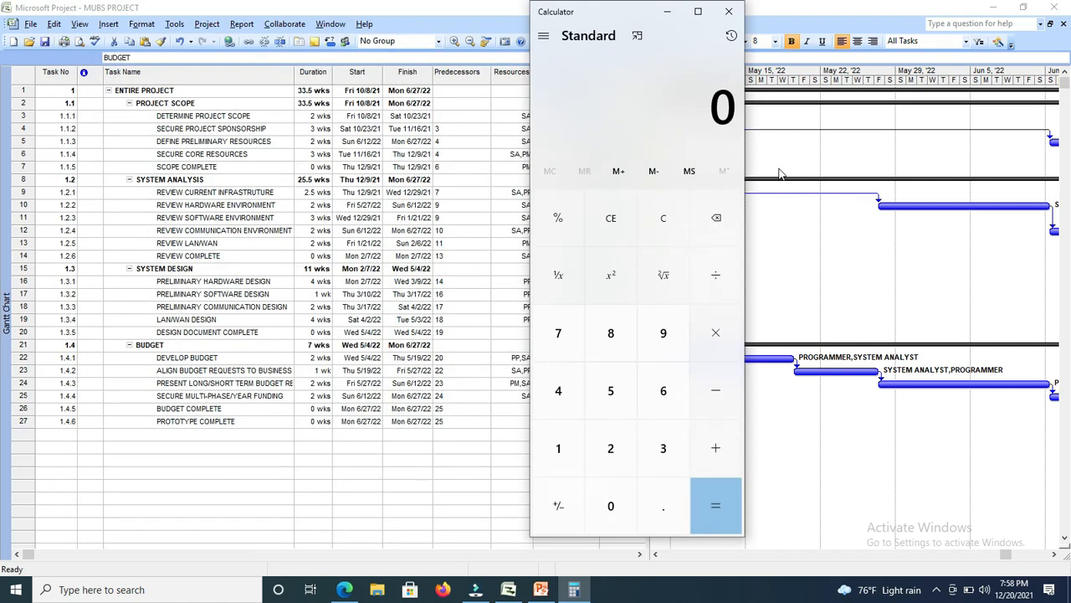
pyautogui.moveTo(618, 17); pyautogui.dragTo(801, 21)
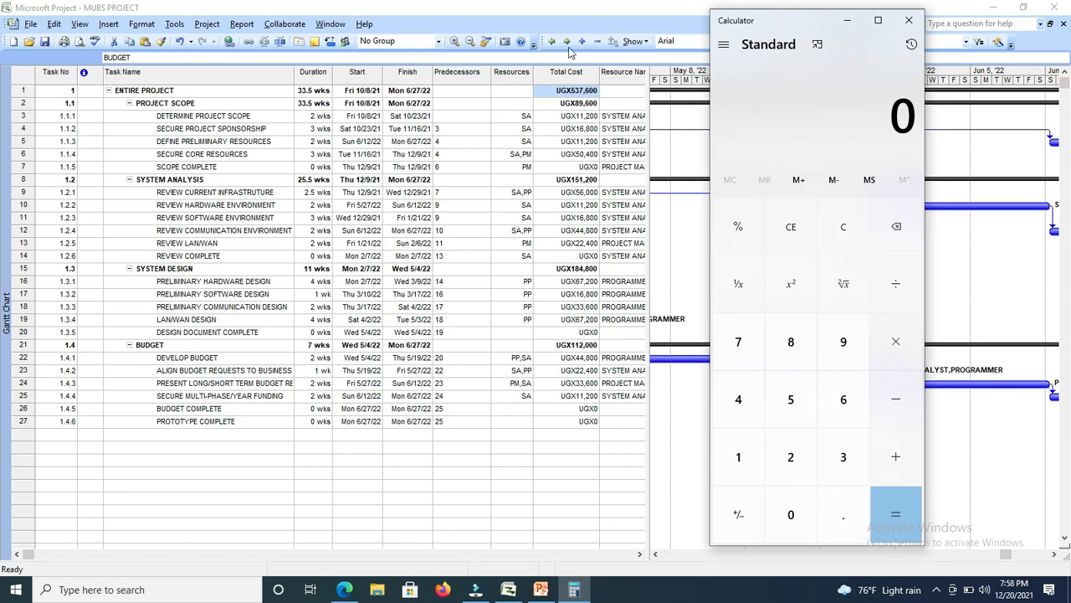
# Examine the assigned resource, total cost and duration of the task DETERMINE PROJECT SCOPE.
pyautogui.click(500, 116)
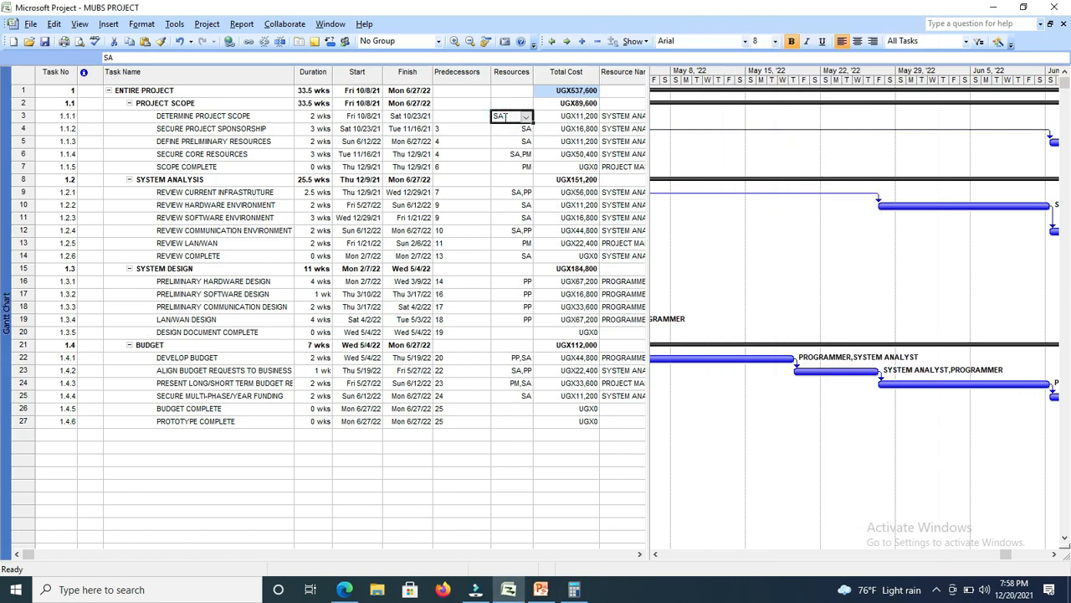
pyautogui.click(567, 128)
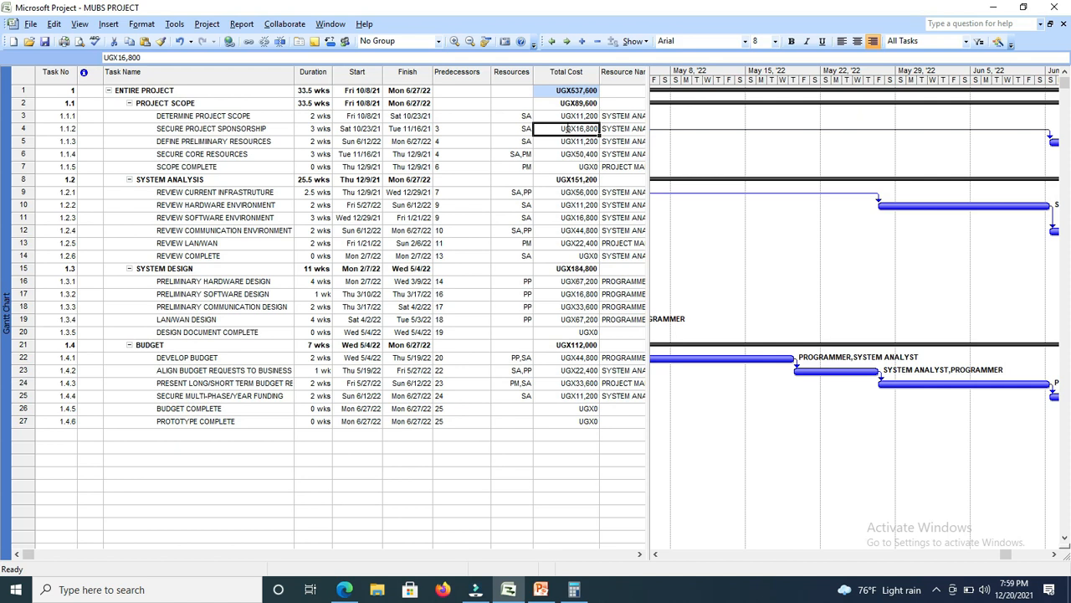
pyautogui.click(567, 116)
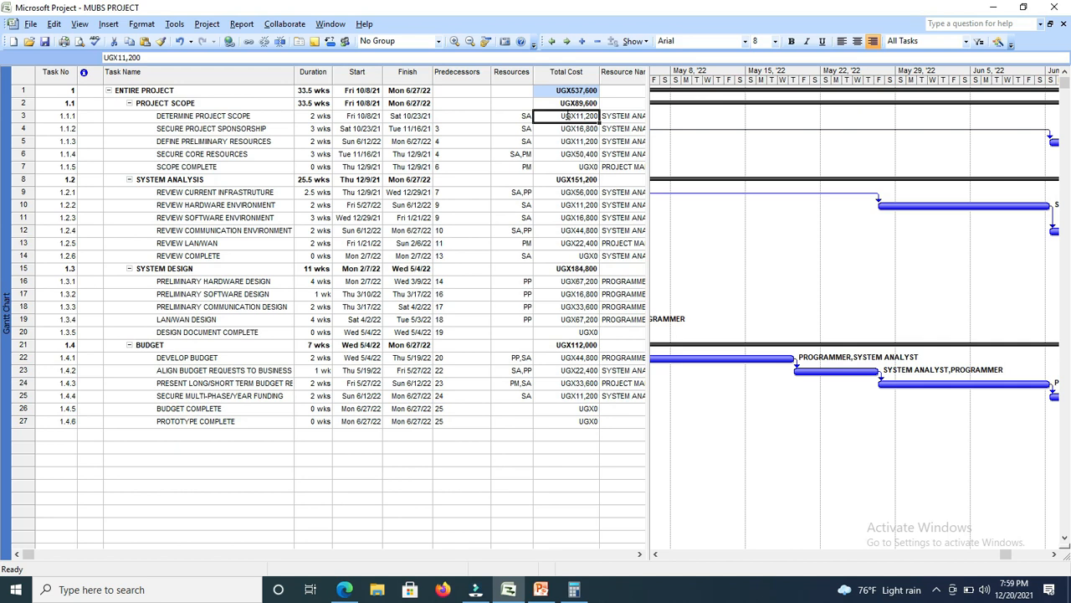
pyautogui.click(300, 119)
pyautogui.click(306, 117)
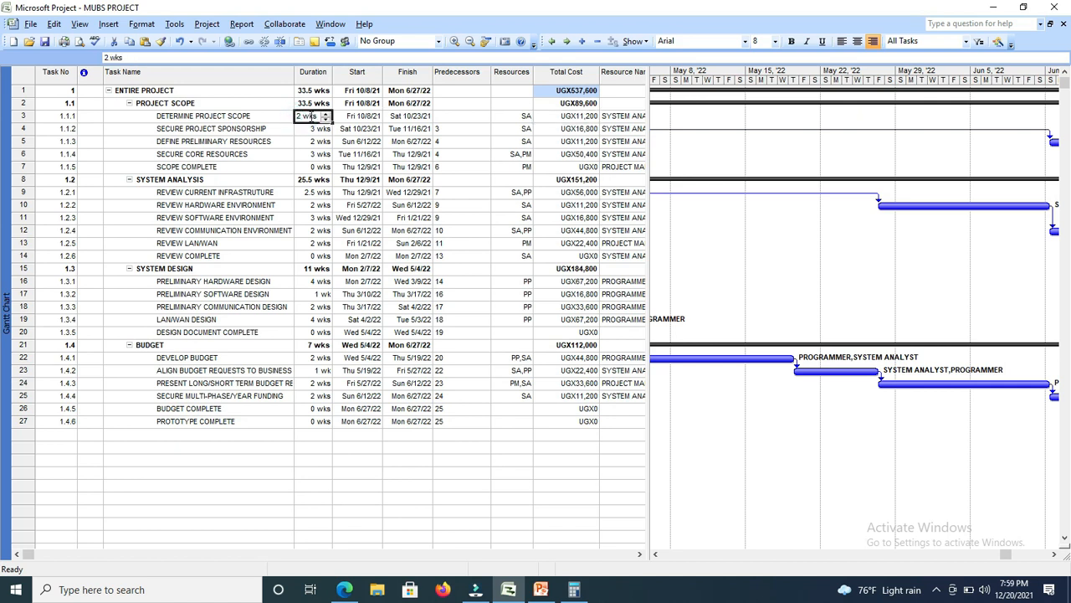
pyautogui.click(281, 116)
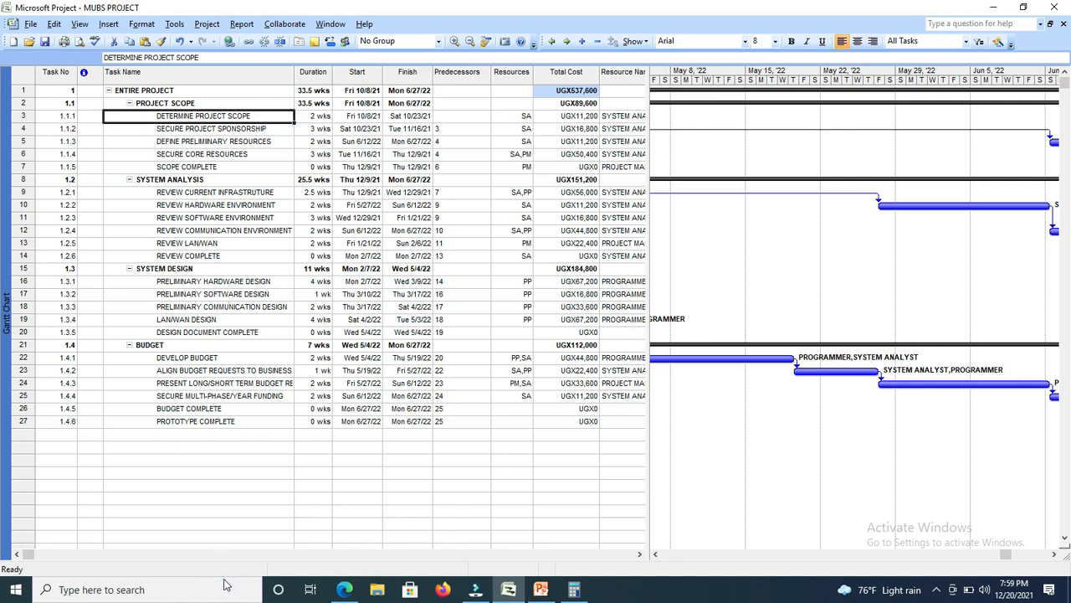
# Multiply 800 by 14 in Calculator, then close it and compare the result with the Total Cost of DETERMINE PROJECT SCOPE.
pyautogui.click(65, 589)
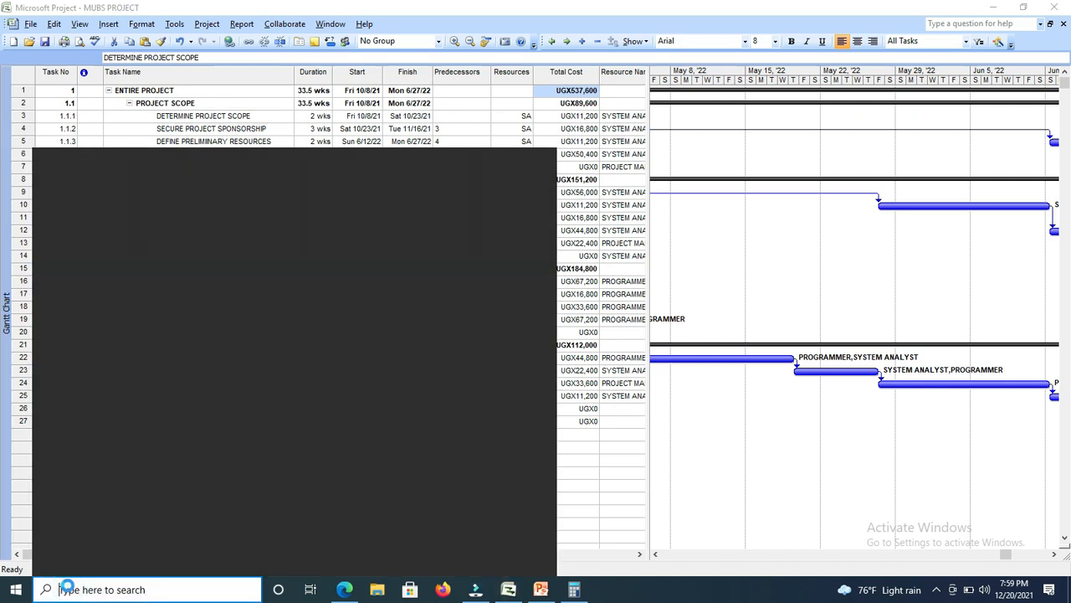
pyautogui.write('CA')
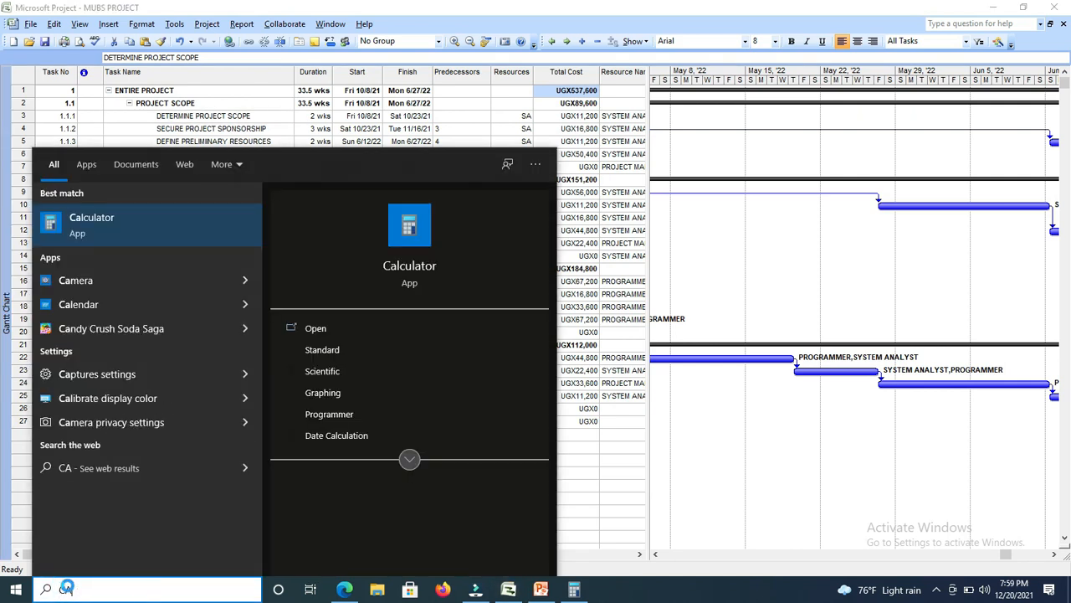
pyautogui.click(87, 222)
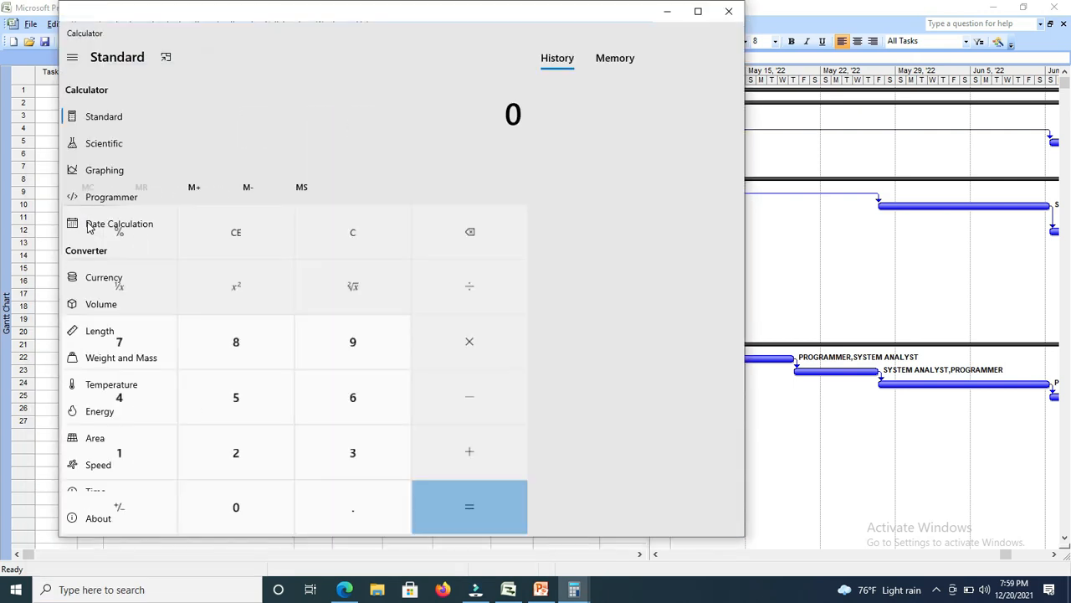
pyautogui.click(240, 347)
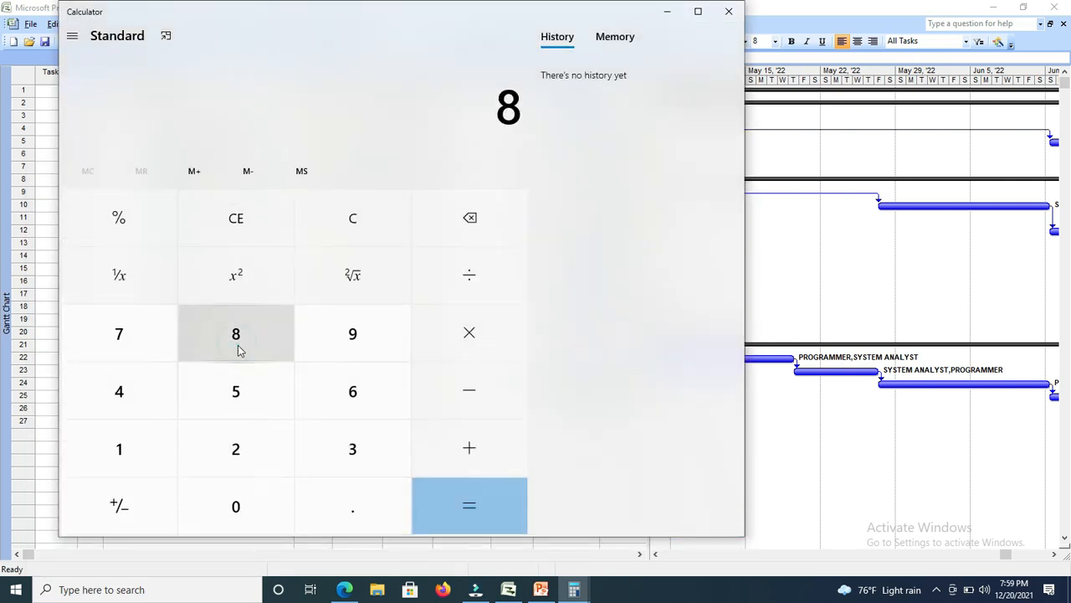
pyautogui.click(246, 505)
pyautogui.click(247, 505)
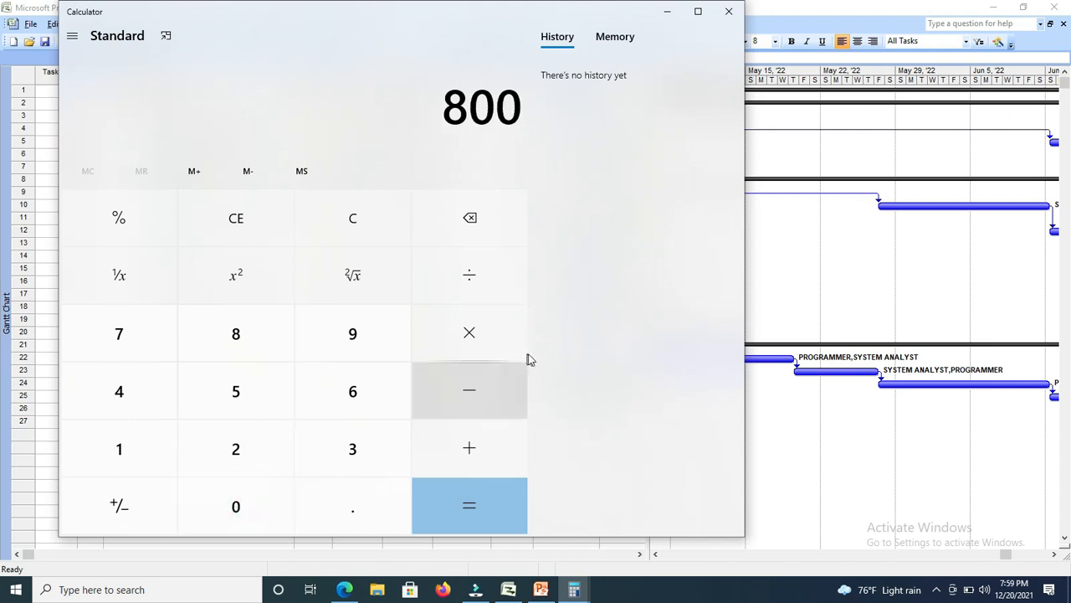
pyautogui.click(469, 333)
pyautogui.click(137, 437)
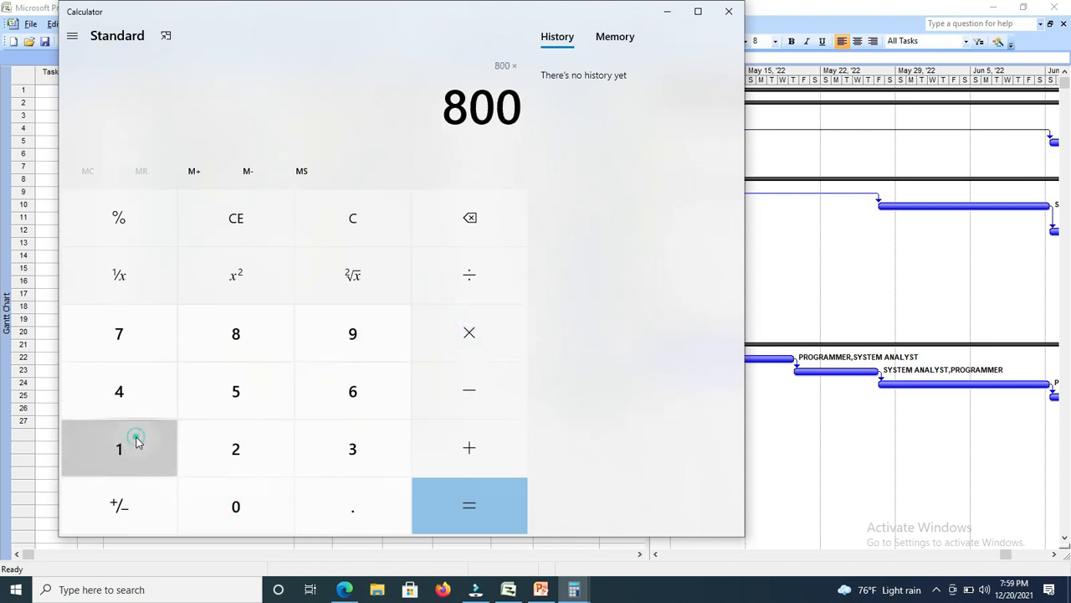
pyautogui.click(139, 394)
pyautogui.click(484, 506)
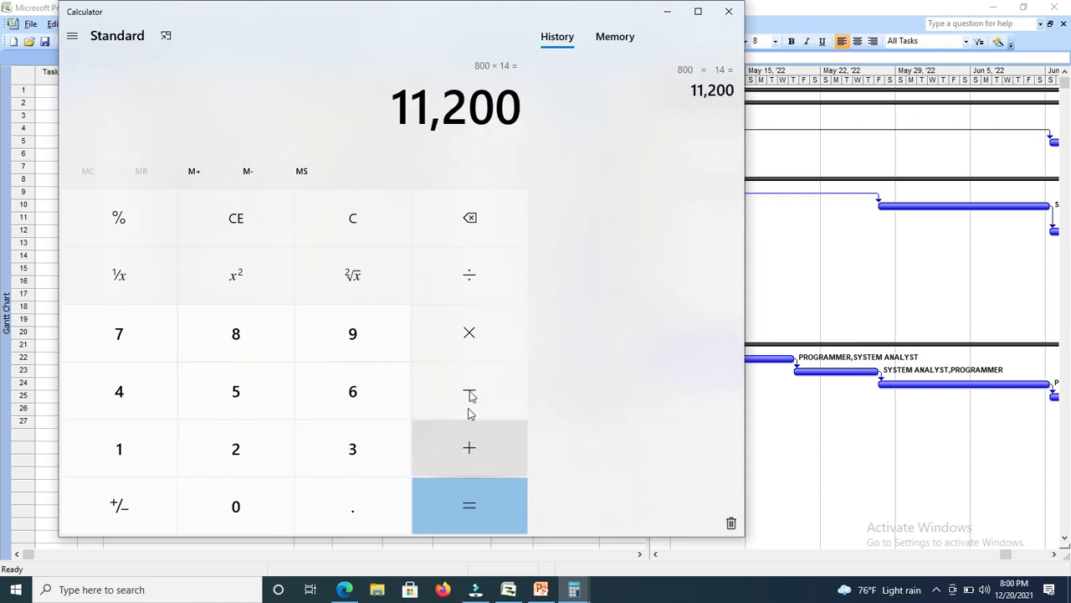
pyautogui.click(730, 12)
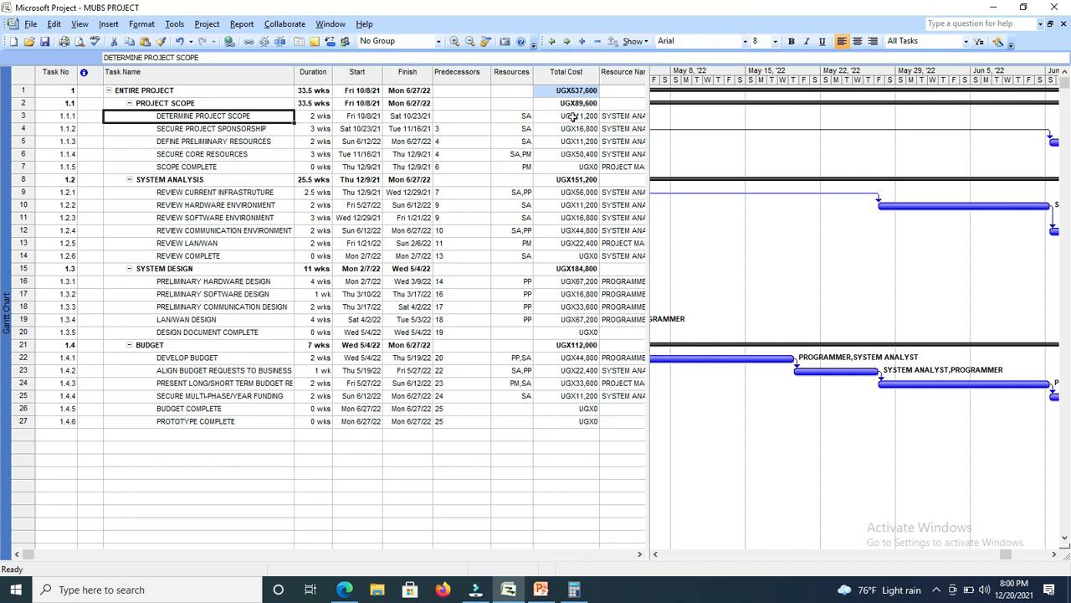
pyautogui.click(573, 117)
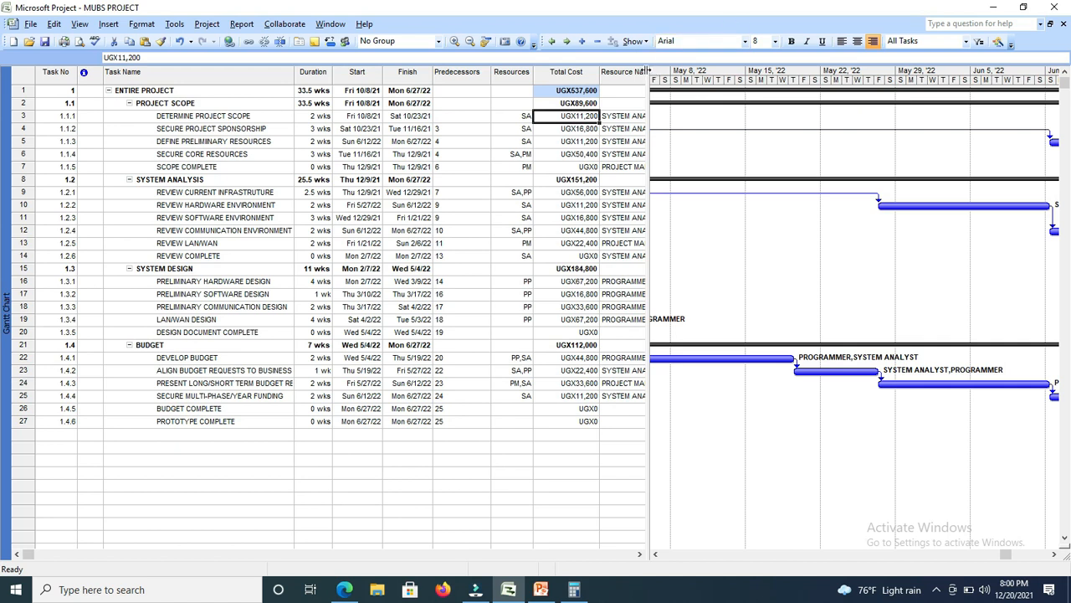
# Widen the task table area to show more of the Resource Names column beside the Gantt chart.
pyautogui.moveTo(646, 71); pyautogui.dragTo(680, 81)
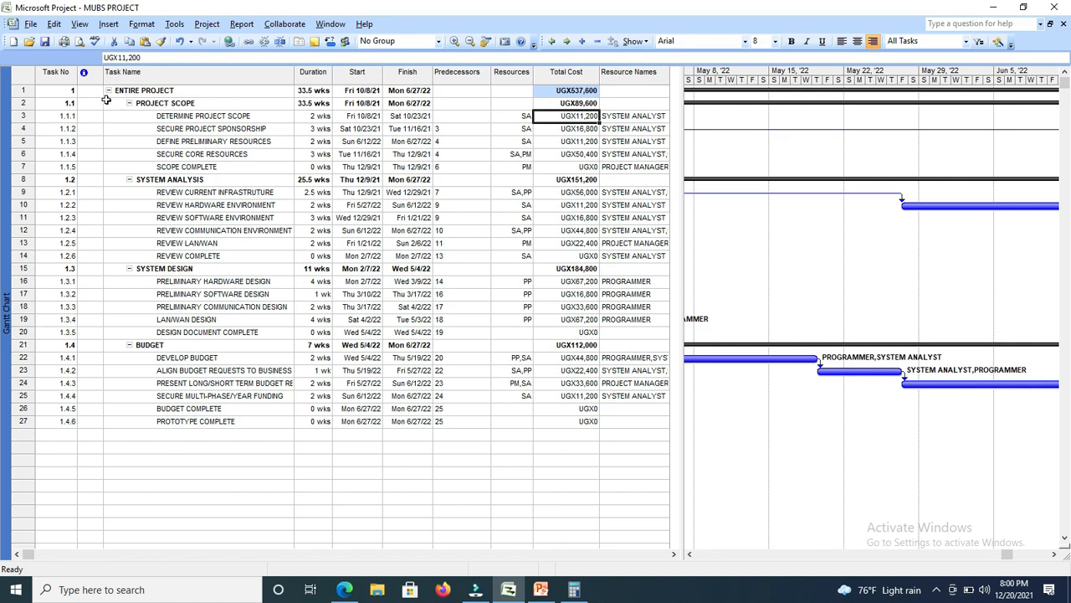
# Set the percent complete of the summary task ENTIRE PROJECT to 100%.
pyautogui.doubleClick(181, 90)
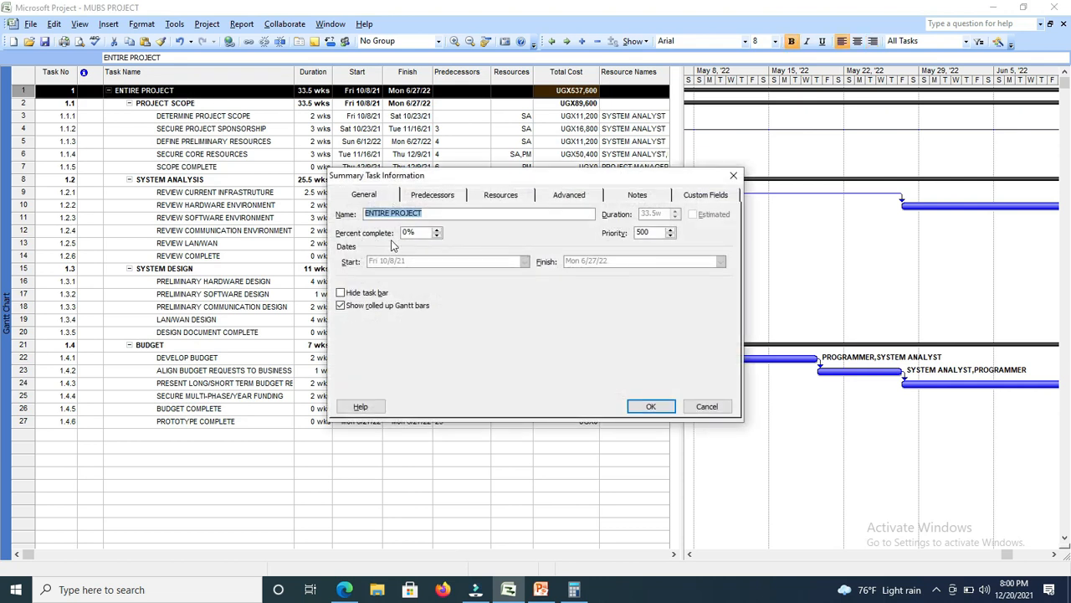
pyautogui.click(436, 229)
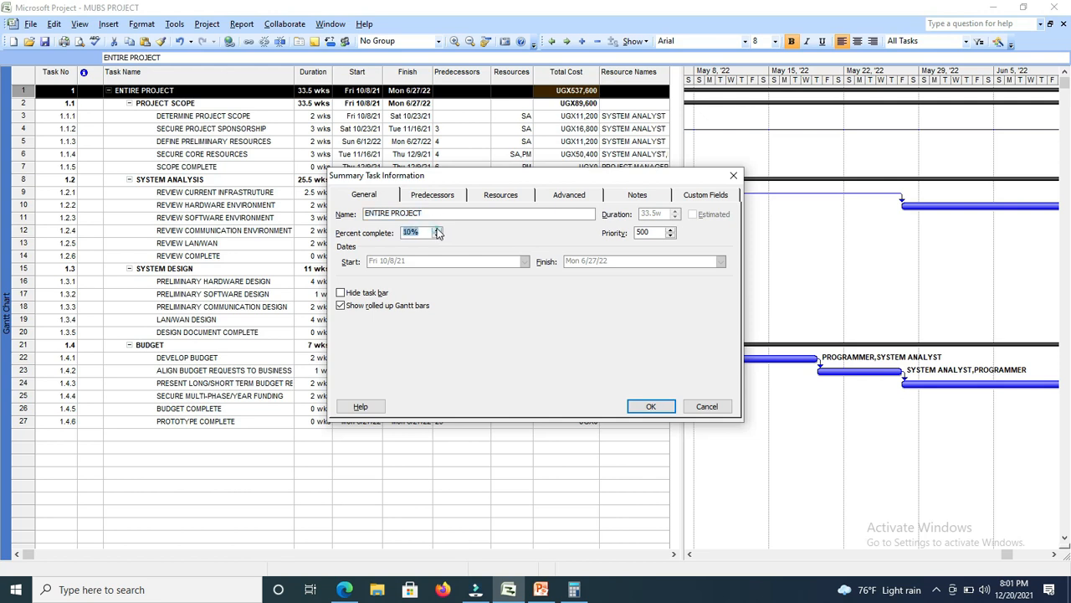
pyautogui.click(437, 229)
pyautogui.click(437, 229)
pyautogui.click(437, 229)
pyautogui.click(436, 229)
pyautogui.click(437, 230)
pyautogui.click(437, 229)
pyautogui.click(437, 229)
pyautogui.click(436, 230)
pyautogui.click(437, 229)
pyautogui.click(437, 229)
pyautogui.click(651, 407)
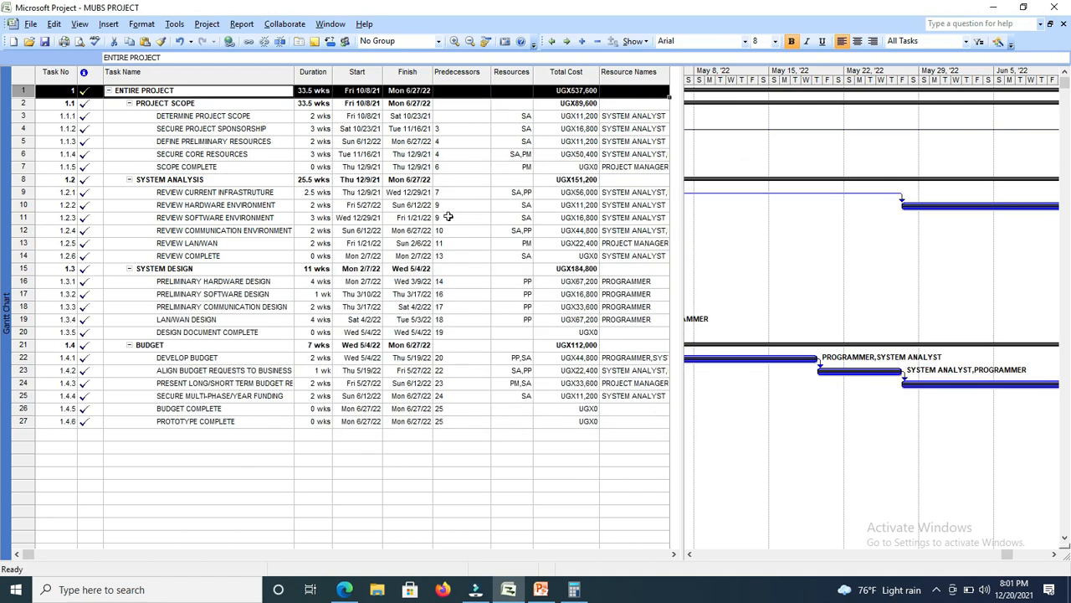
pyautogui.click(193, 90)
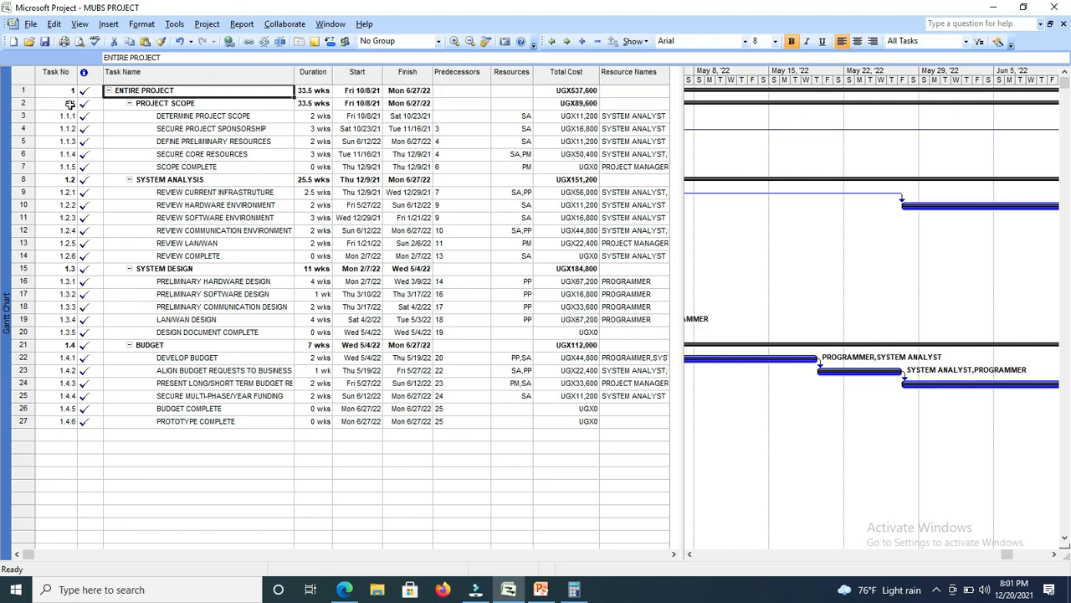
# Review ENTIRE PROJECT's completion indicator, its Gantt bars back to the October 2021 start, and its duration and start date.
pyautogui.moveTo(87, 95)
pyautogui.moveTo(94, 93)
pyautogui.click(1054, 554)
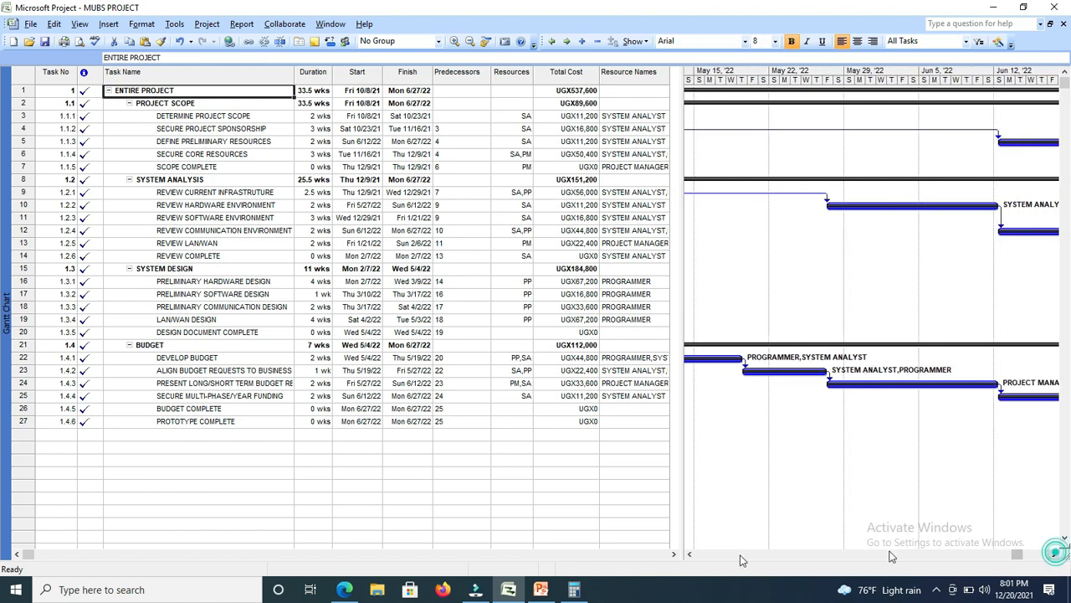
pyautogui.click(689, 554)
pyautogui.click(690, 554)
pyautogui.click(689, 554)
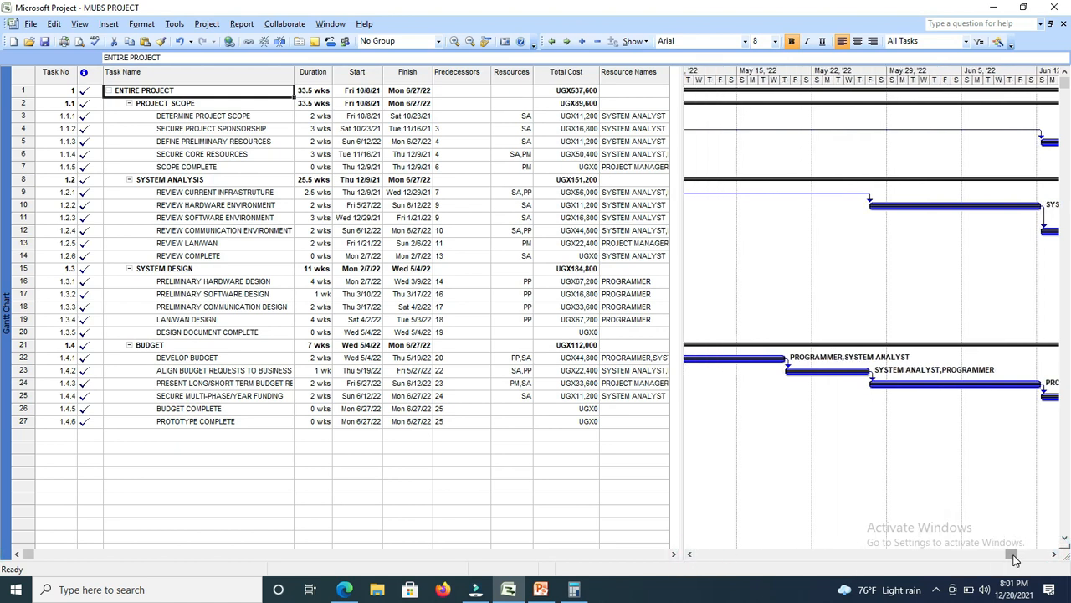
pyautogui.moveTo(1012, 555); pyautogui.dragTo(741, 540)
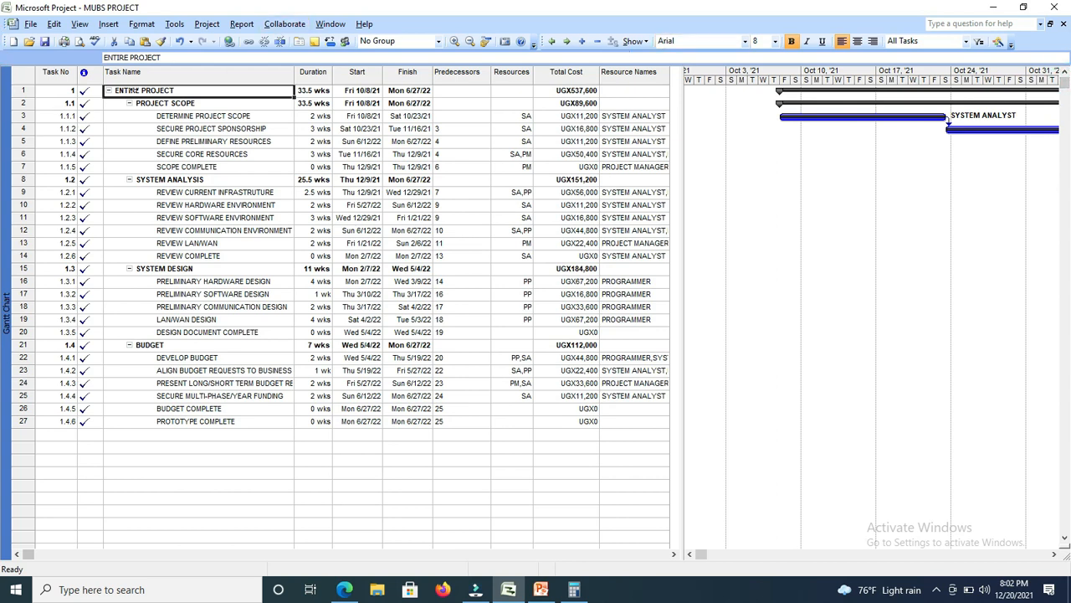
pyautogui.click(318, 92)
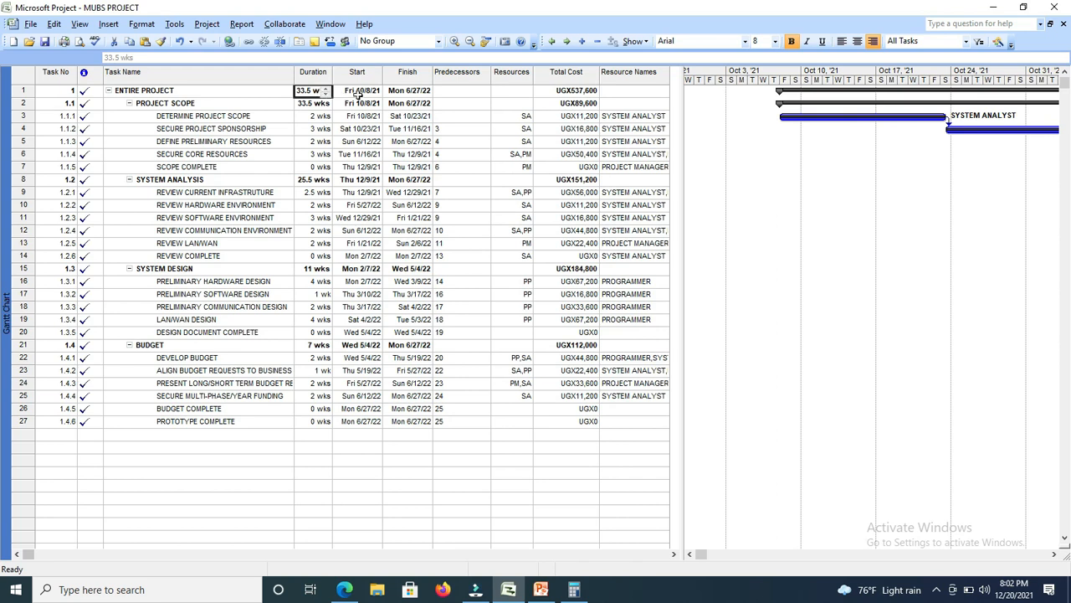
pyautogui.click(350, 94)
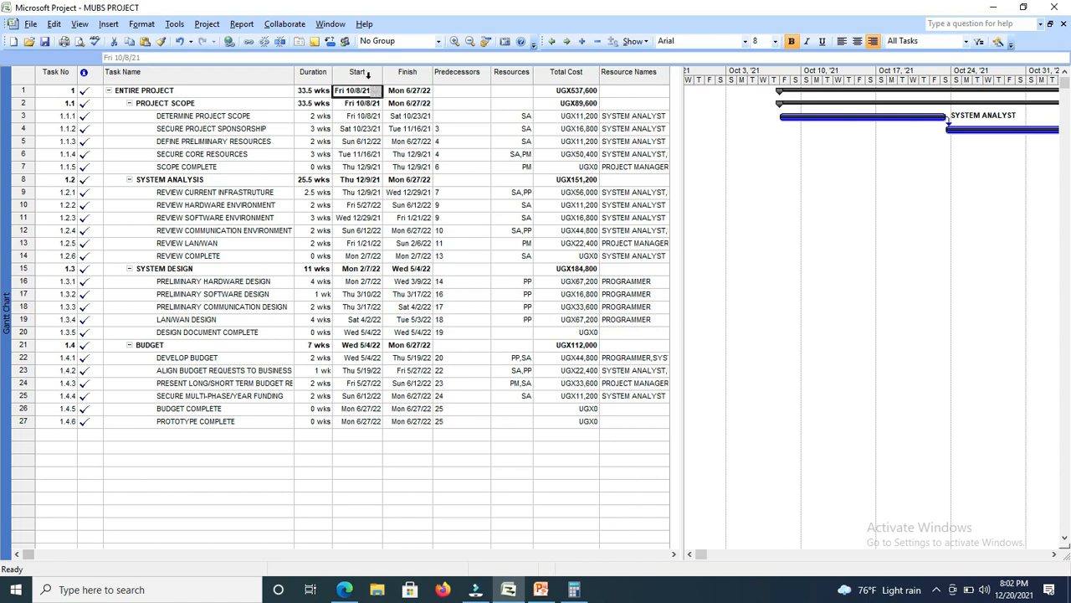
# Check the start and finish dates of ENTIRE PROJECT, and widen the Start column in the task table.
pyautogui.click(366, 73)
pyautogui.click(425, 92)
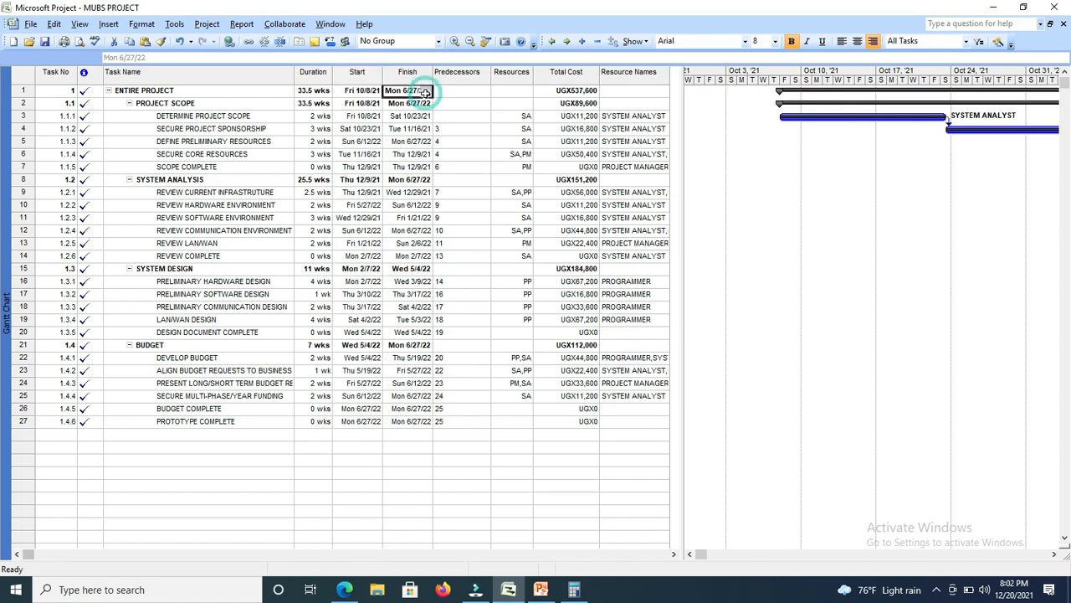
pyautogui.click(351, 90)
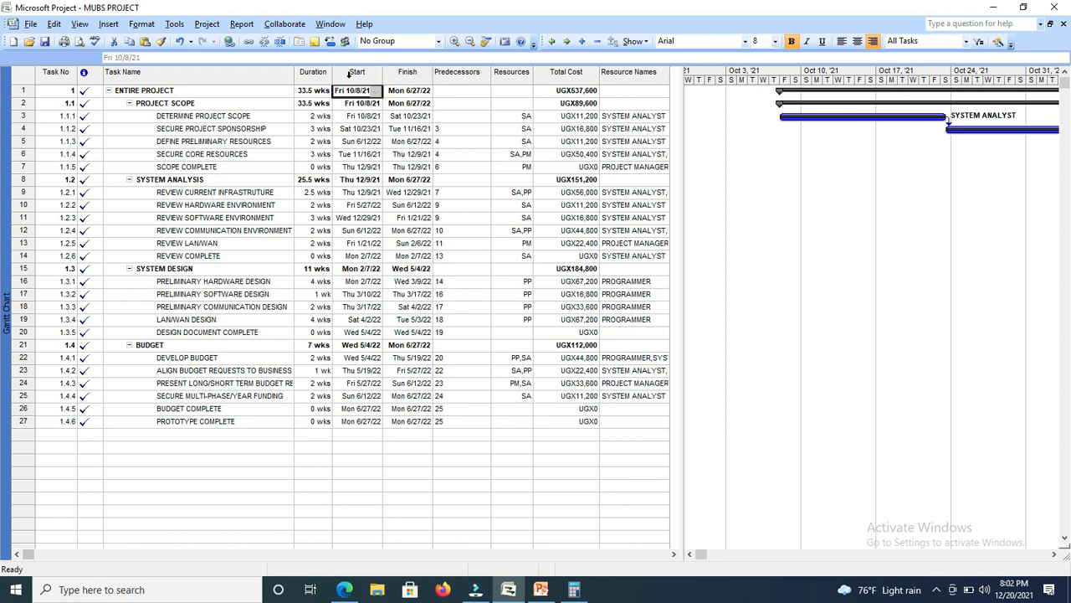
pyautogui.click(357, 73)
pyautogui.click(462, 91)
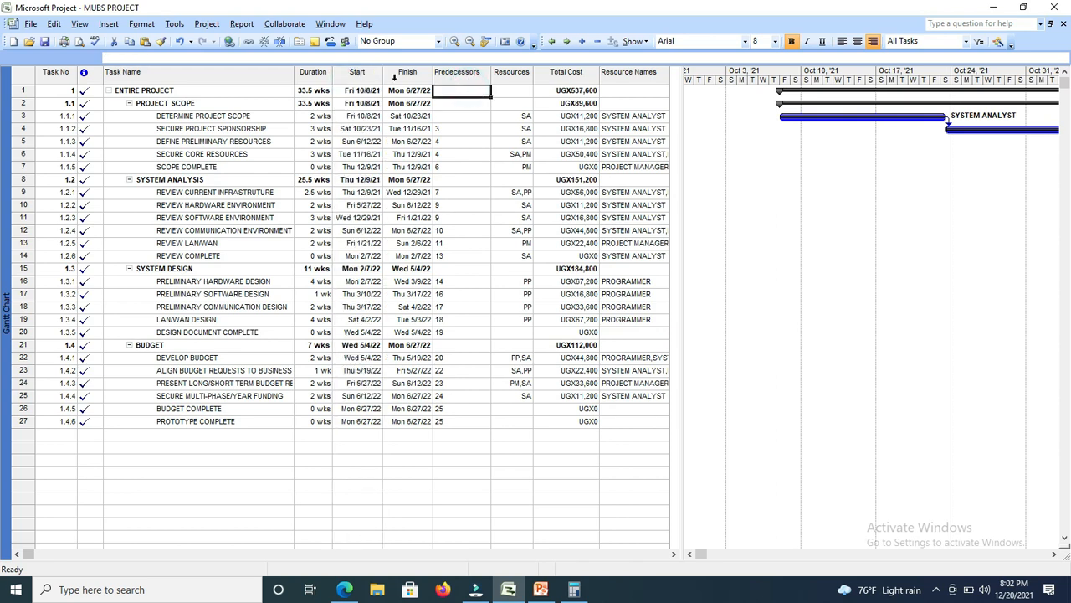
pyautogui.moveTo(382, 80); pyautogui.dragTo(401, 84)
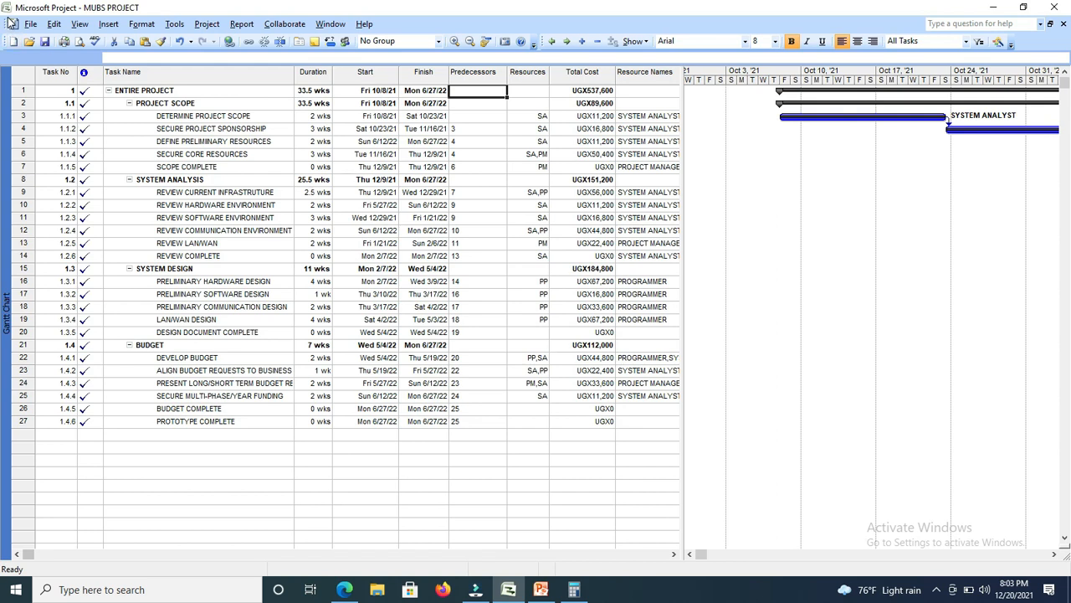
pyautogui.click(935, 591)
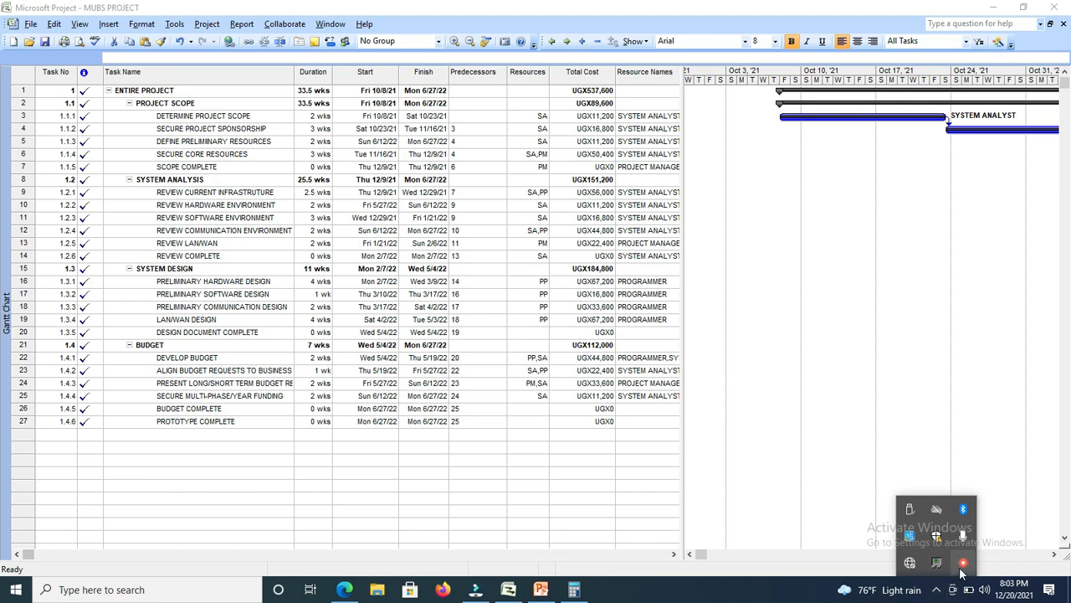
pyautogui.rightClick(963, 565)
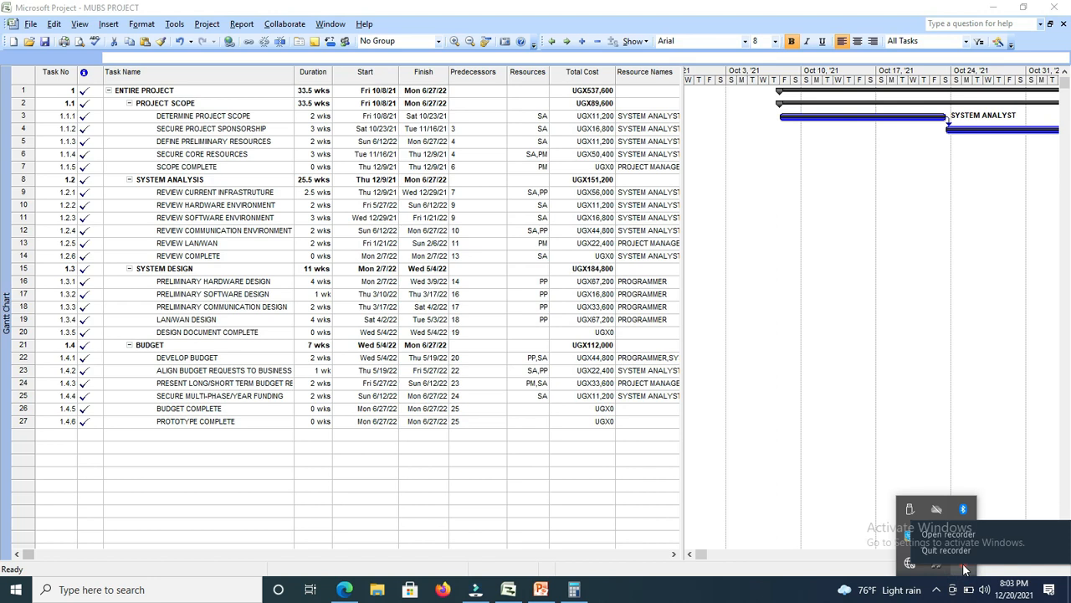
pyautogui.click(951, 534)
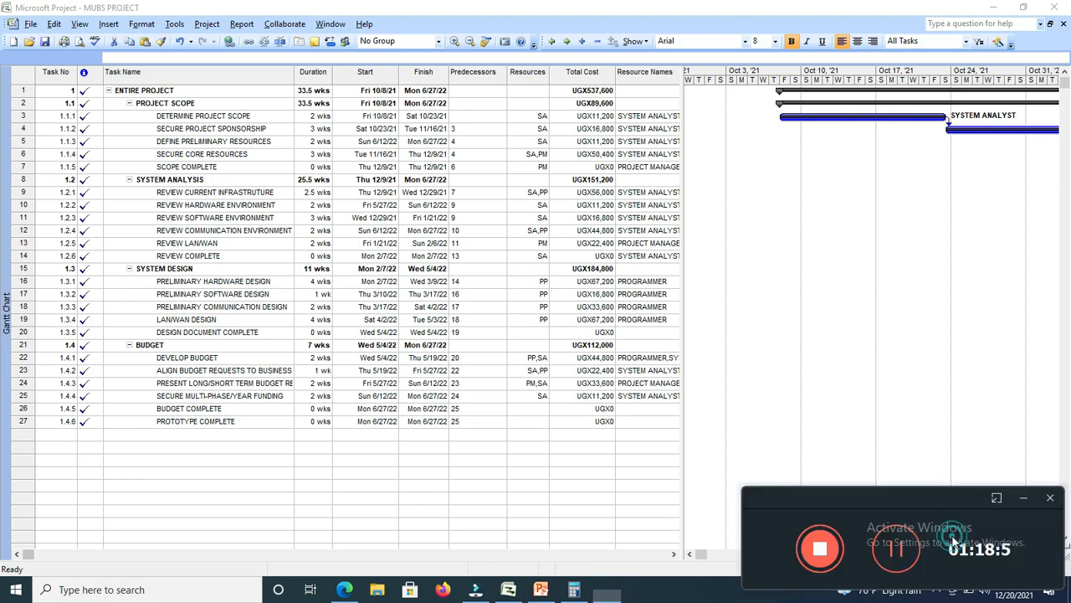